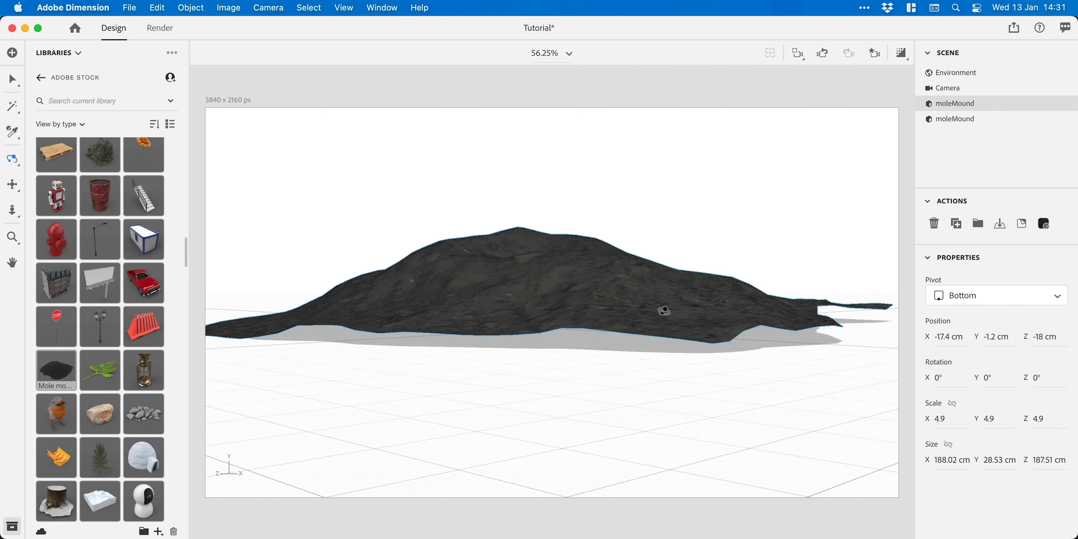
Flatten the large mole mound to a Y scale of 0.6 and set its Y position to -1.2 cm.
{"action": "left_click_drag", "start_coordinate": [554, 201], "coordinate": [557, 309]}
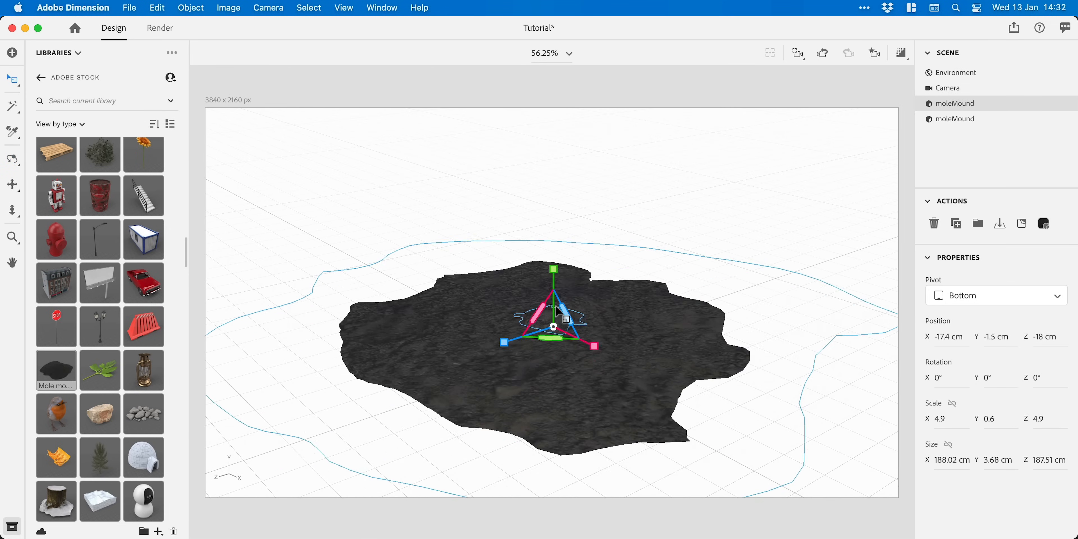
{"action": "key", "text": "v"}
{"action": "left_click_drag", "start_coordinate": [553, 268], "coordinate": [553, 267]}
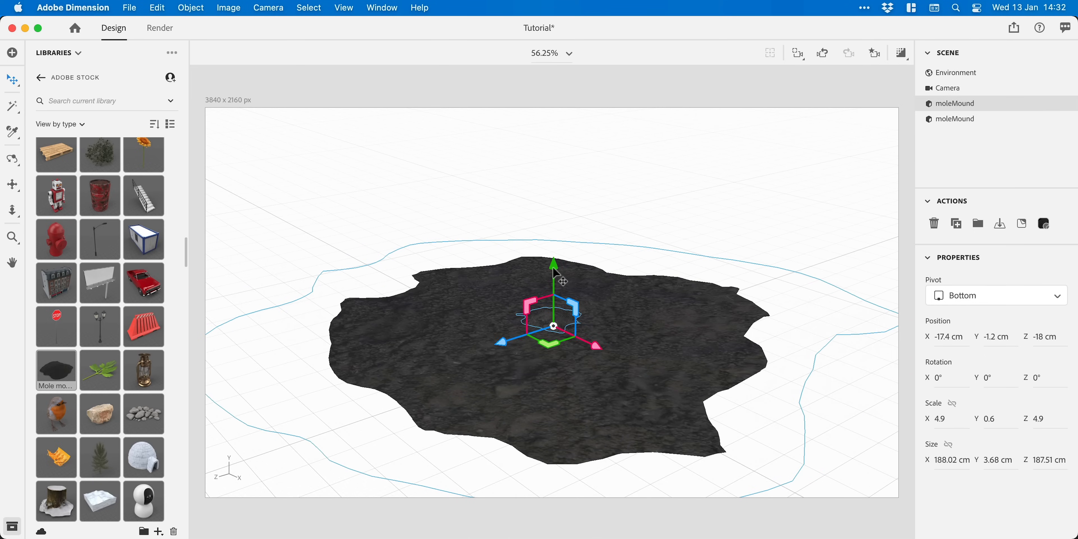
{"action": "left_click_drag", "start_coordinate": [565, 337], "coordinate": [565, 289]}
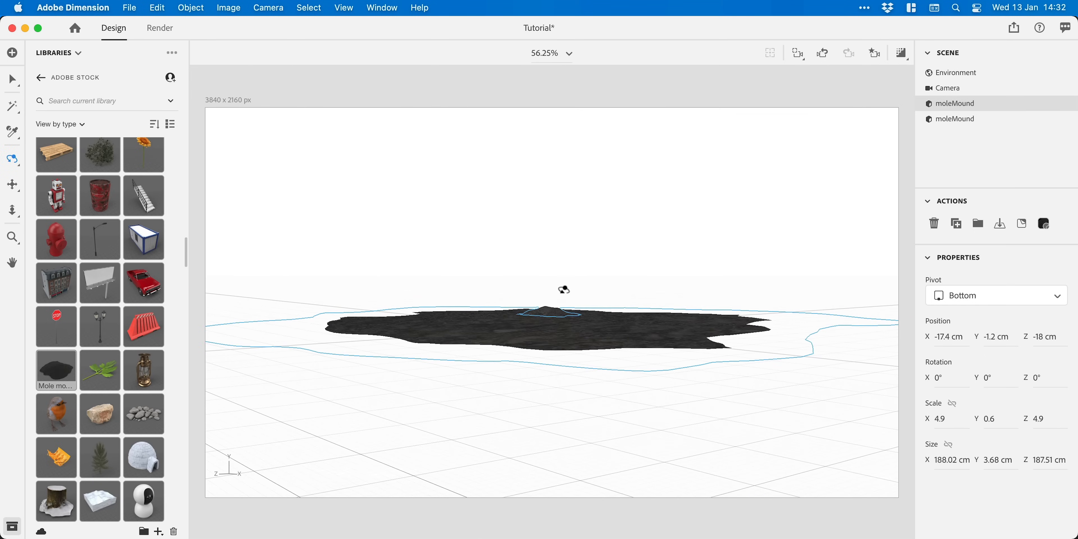
Select the small mound at the centre of the large one and frame it in the view.
{"action": "left_click", "coordinate": [550, 303]}
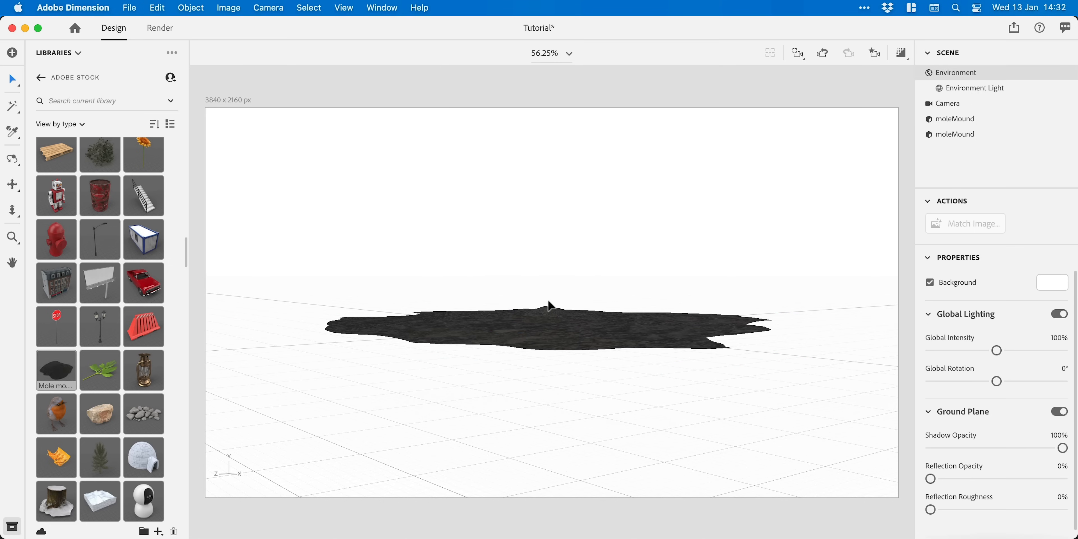
{"action": "left_click", "coordinate": [551, 315]}
{"action": "key", "text": "f"}
{"action": "key", "text": "1"}
{"action": "left_click_drag", "start_coordinate": [551, 315], "coordinate": [549, 386]}
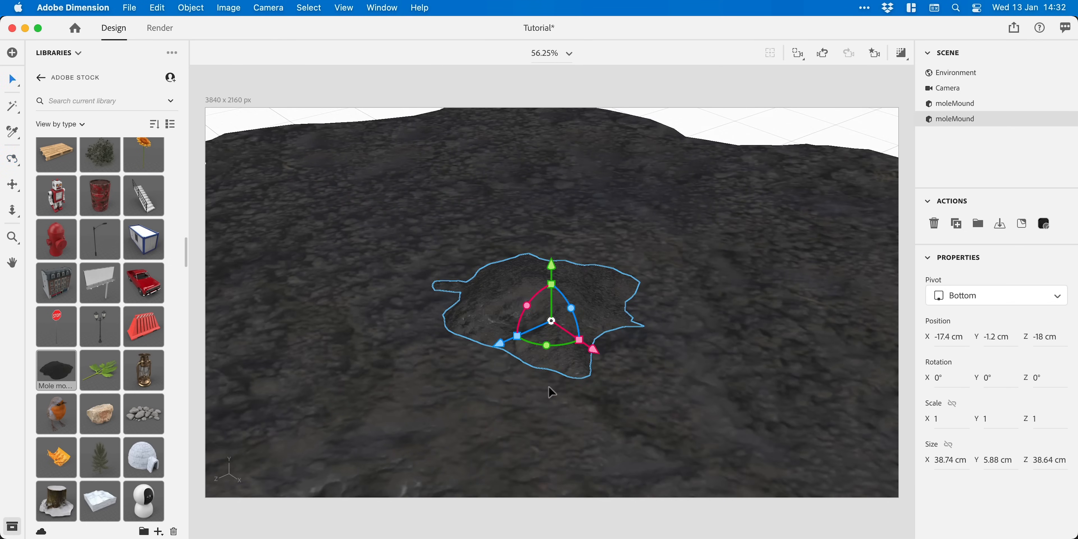
Add the bloodwort meadow patch model from the library and lower it to a Y position of -5.8 cm.
{"action": "scroll", "coordinate": [124, 273], "scroll_direction": "up", "scroll_amount": 10}
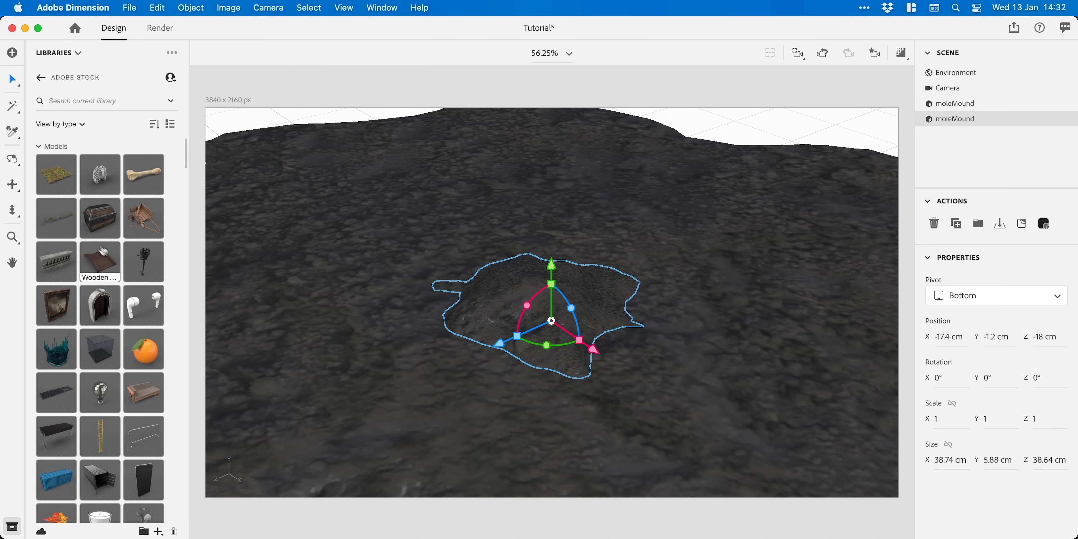
{"action": "left_click", "coordinate": [55, 184]}
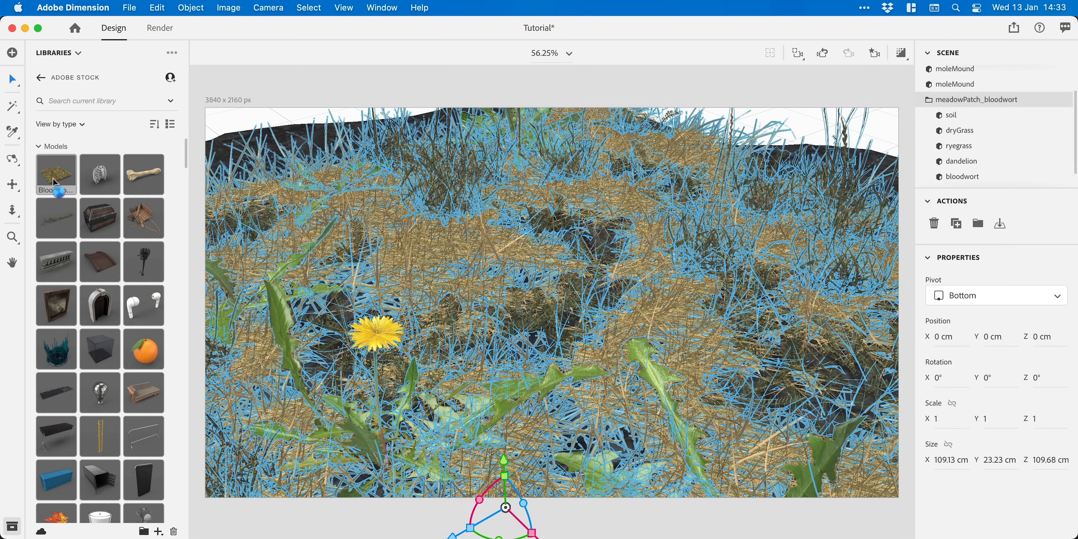
{"action": "scroll", "coordinate": [553, 228], "scroll_direction": "down", "scroll_amount": 8}
{"action": "left_click_drag", "start_coordinate": [563, 322], "coordinate": [540, 341]}
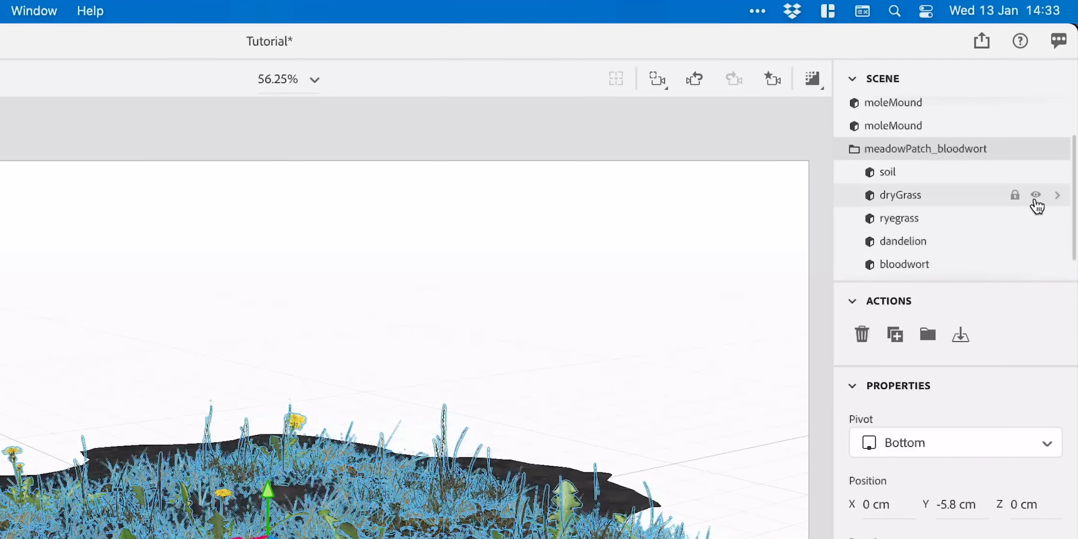
Hide the ryegrass and dandelion objects inside the meadowPatch_bloodwort group.
{"action": "left_click", "coordinate": [1050, 132]}
{"action": "left_click", "coordinate": [1049, 132]}
{"action": "left_click", "coordinate": [1037, 245]}
{"action": "left_click", "coordinate": [1036, 263]}
{"action": "left_click", "coordinate": [1036, 264]}
{"action": "left_click", "coordinate": [1036, 218]}
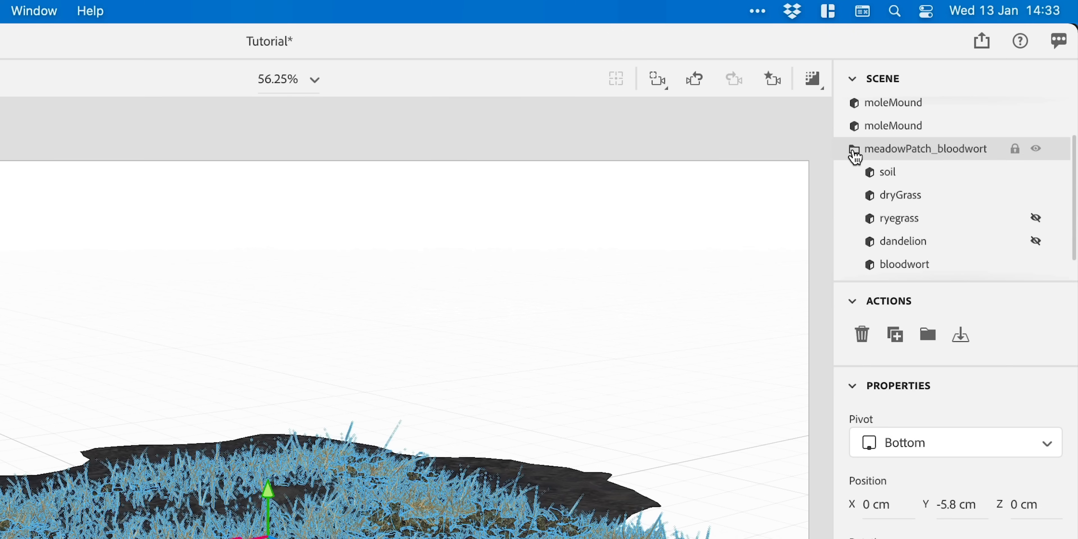
Collapse the meadowPatch_bloodwort group and hide the whole group.
{"action": "left_click", "coordinate": [858, 150]}
{"action": "left_click", "coordinate": [882, 87]}
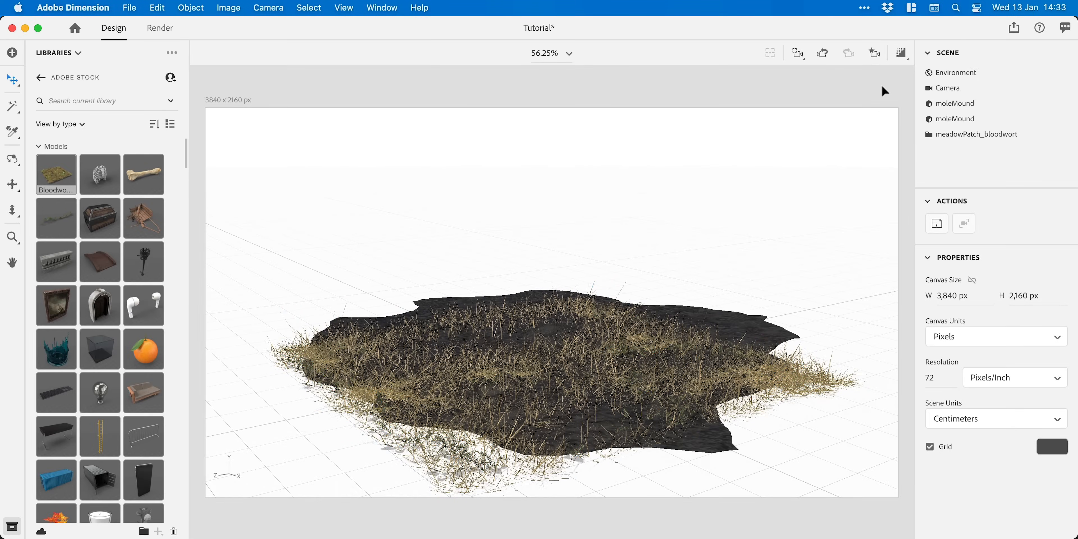
{"action": "left_click", "coordinate": [1054, 134]}
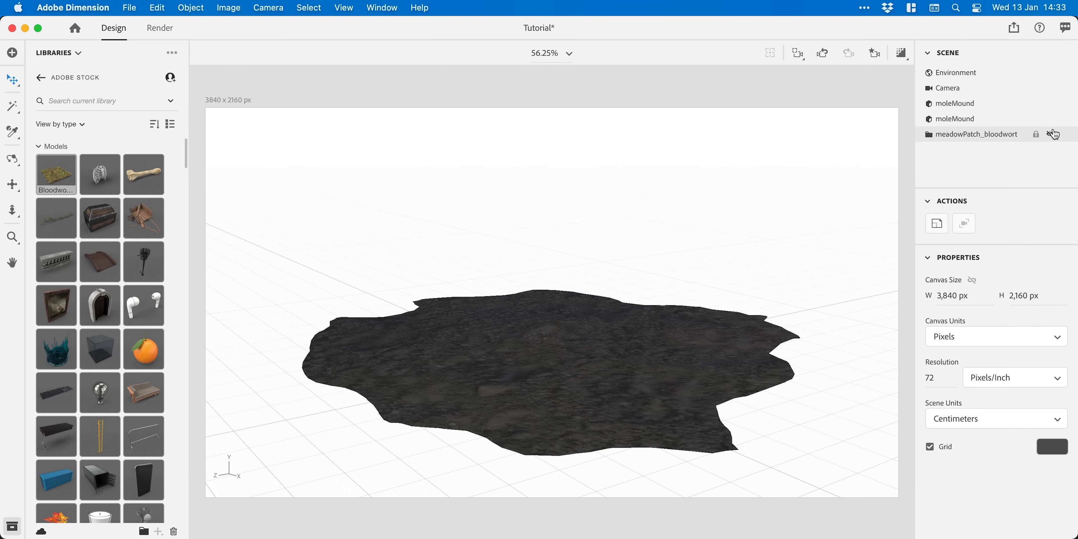
Import the 3D model uploads_files_2053145_Coiled+Sword.obj from the Assets, 3D, Coiled Sword folder.
{"action": "left_click", "coordinate": [129, 8]}
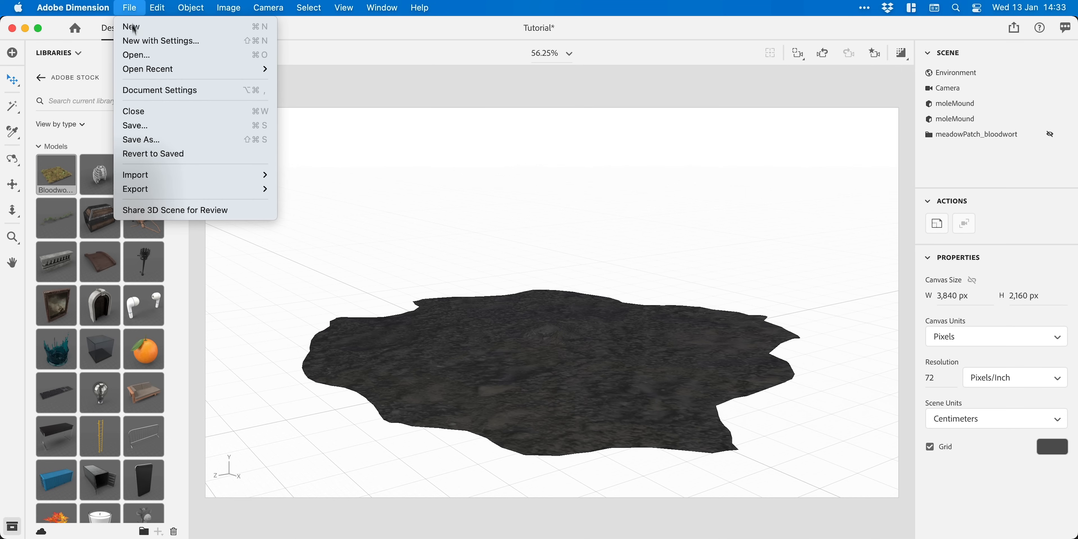
{"action": "mouse_move", "coordinate": [225, 176]}
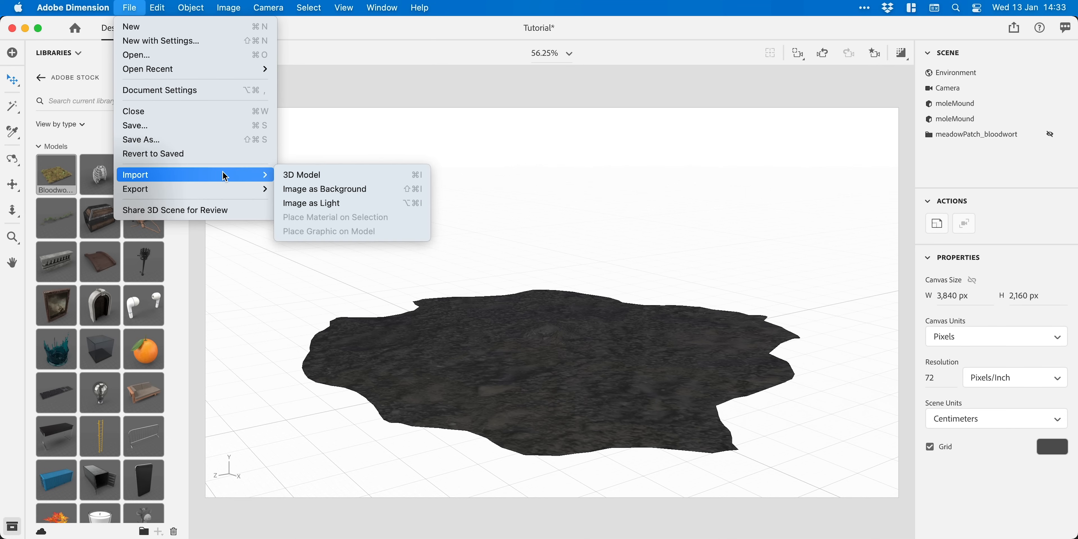
{"action": "left_click", "coordinate": [281, 175]}
{"action": "left_click", "coordinate": [409, 217]}
{"action": "left_click", "coordinate": [419, 229]}
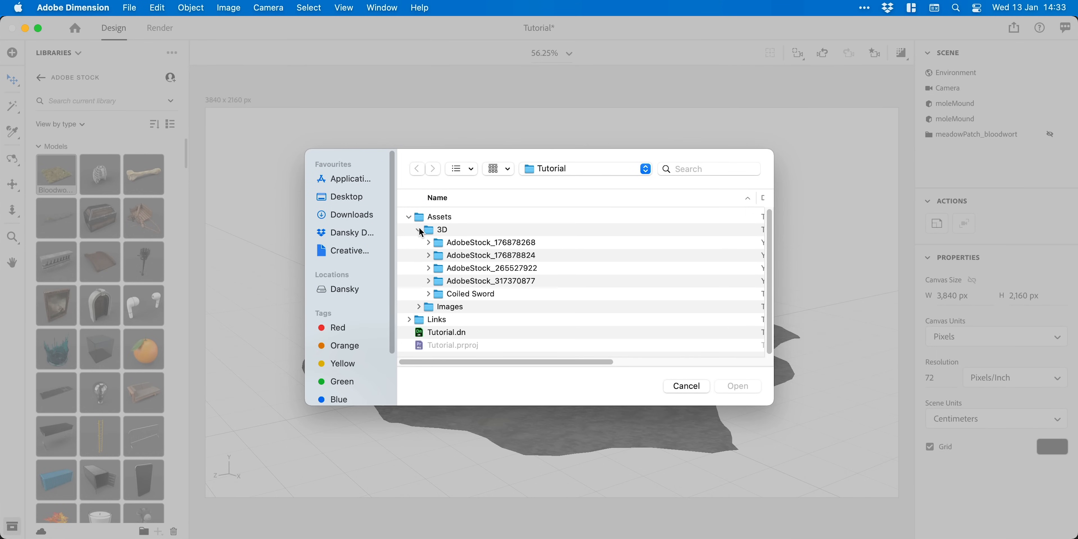
{"action": "left_click", "coordinate": [428, 294]}
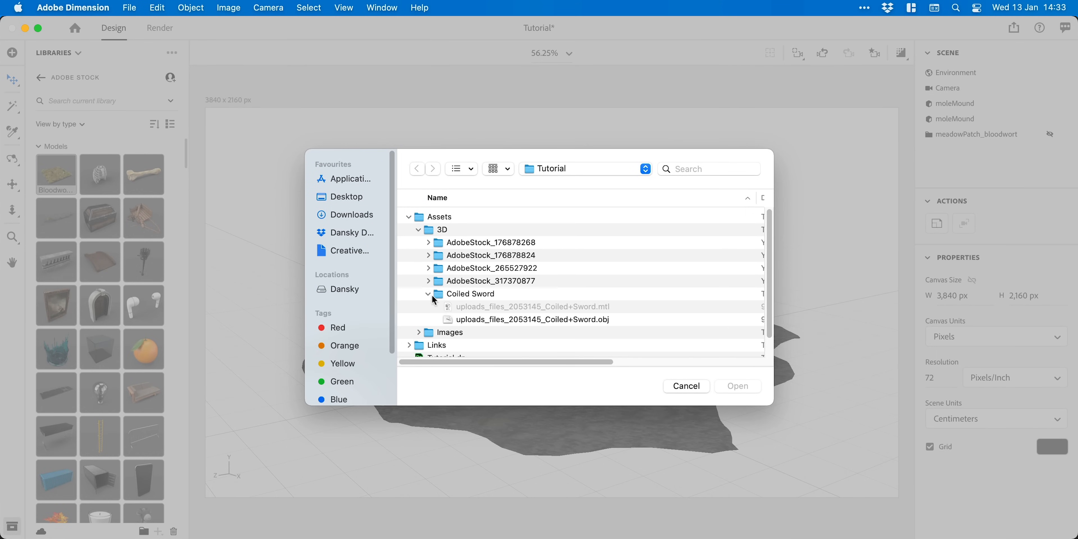
{"action": "double_click", "coordinate": [462, 320]}
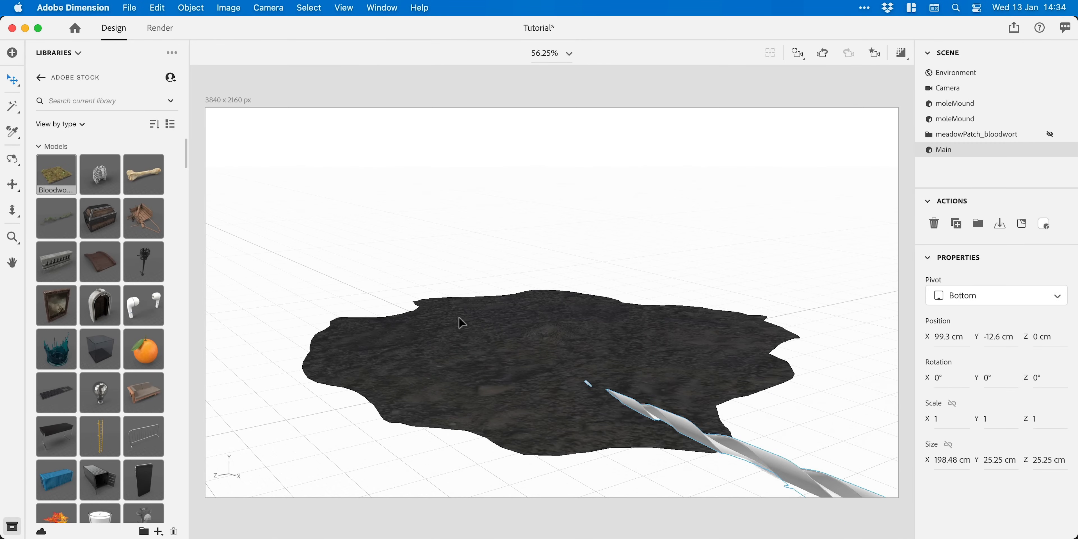
Stand the sword upright with a 90° Z rotation, scale it to 0.3, and move it to X 3.6 cm, Y 25 cm.
{"action": "key", "text": "r"}
{"action": "left_click_drag", "start_coordinate": [691, 384], "coordinate": [611, 286]}
{"action": "key", "text": "s"}
{"action": "left_click_drag", "start_coordinate": [632, 422], "coordinate": [667, 403]}
{"action": "key", "text": "v"}
{"action": "left_click_drag", "start_coordinate": [680, 344], "coordinate": [682, 263]}
{"action": "left_click_drag", "start_coordinate": [649, 313], "coordinate": [520, 263]}
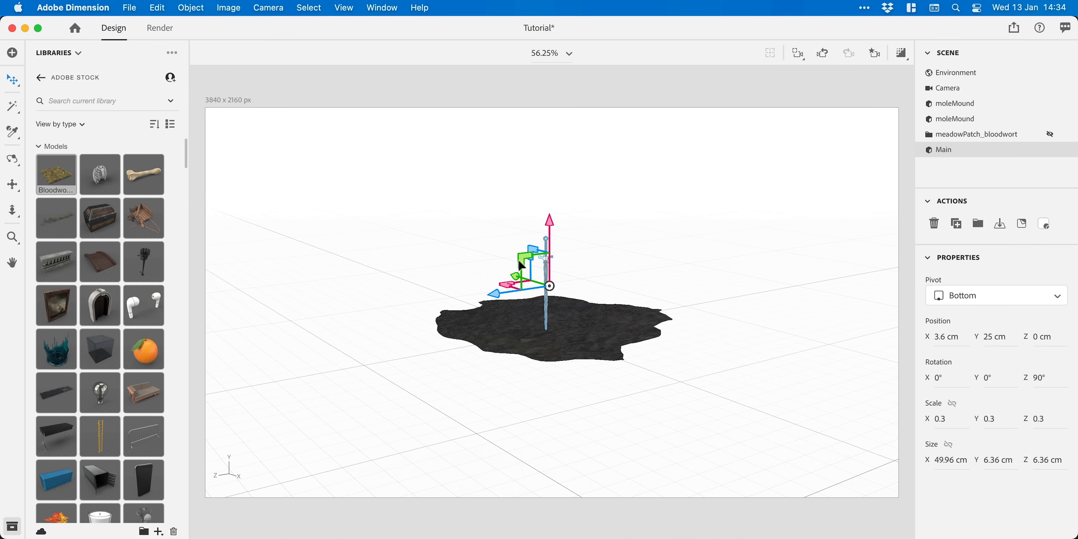
Using the top camera view, scale the sword to 0.1 and place it over the small mound at X -14.3 cm, Z -16.5 cm.
{"action": "key", "text": "f"}
{"action": "left_click", "coordinate": [268, 8]}
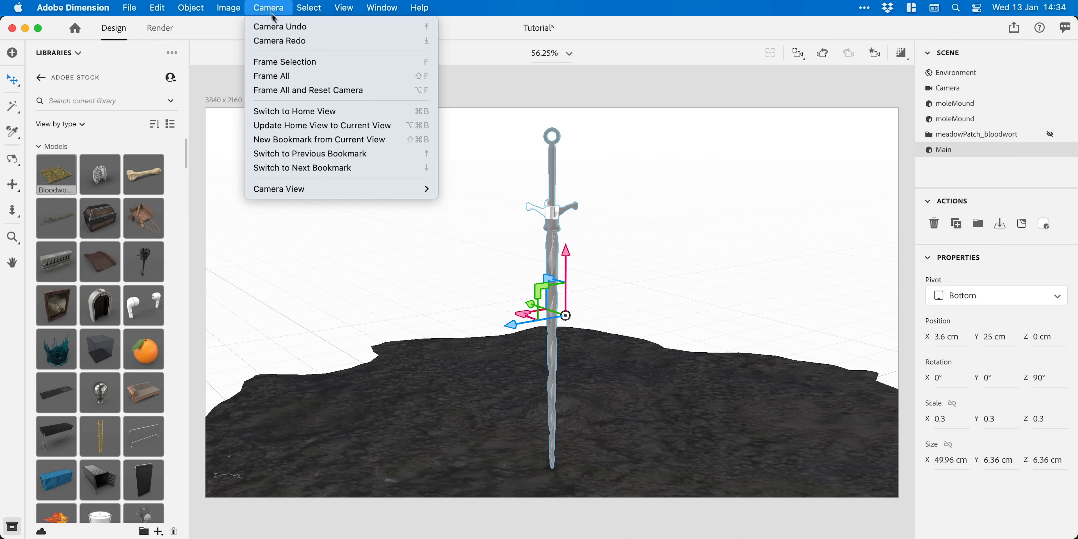
{"action": "mouse_move", "coordinate": [414, 193]}
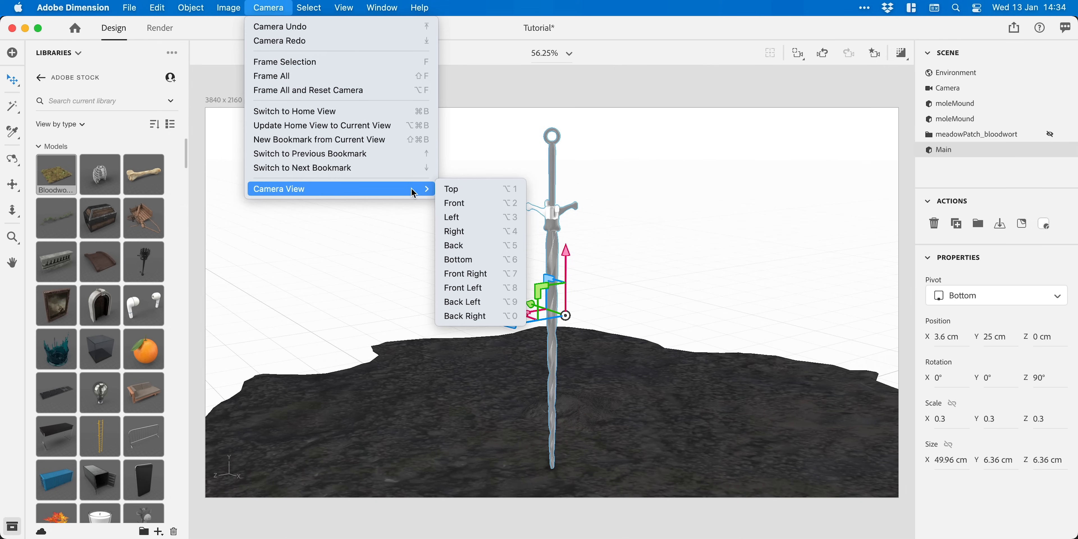
{"action": "left_click", "coordinate": [485, 195]}
{"action": "left_click_drag", "start_coordinate": [549, 301], "coordinate": [490, 195]}
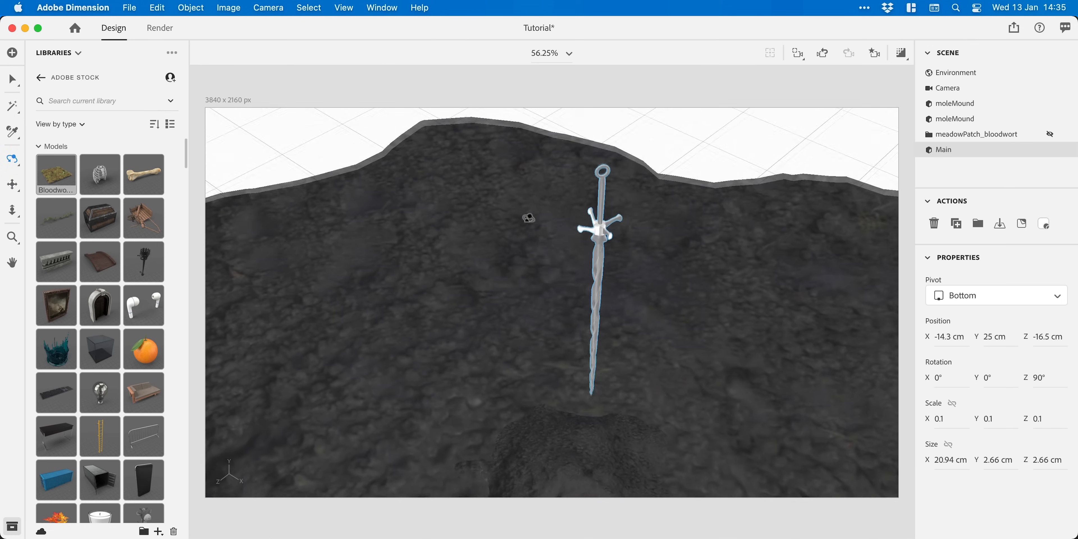
Lower the sword onto the small mound at a Y position of 8.8 cm and rename it Coiled Sword.
{"action": "left_click_drag", "start_coordinate": [529, 218], "coordinate": [612, 309]}
{"action": "key", "text": "v"}
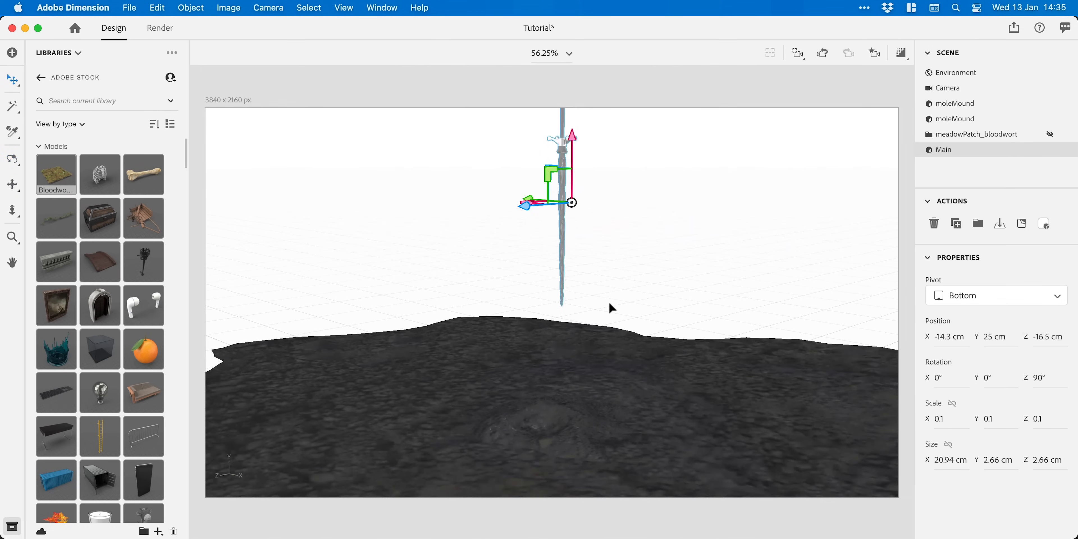
{"action": "left_click_drag", "start_coordinate": [575, 143], "coordinate": [576, 302]}
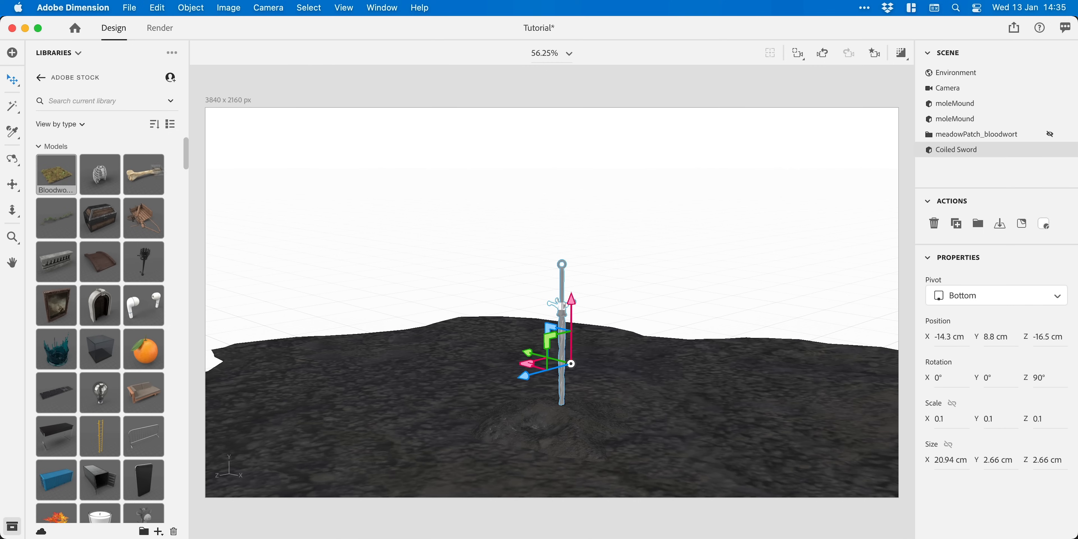
Apply the rusted material from the library to the Coiled Sword and set its Y rotation to 37°.
{"action": "left_click", "coordinate": [38, 149]}
{"action": "left_click_drag", "start_coordinate": [62, 197], "coordinate": [977, 154]}
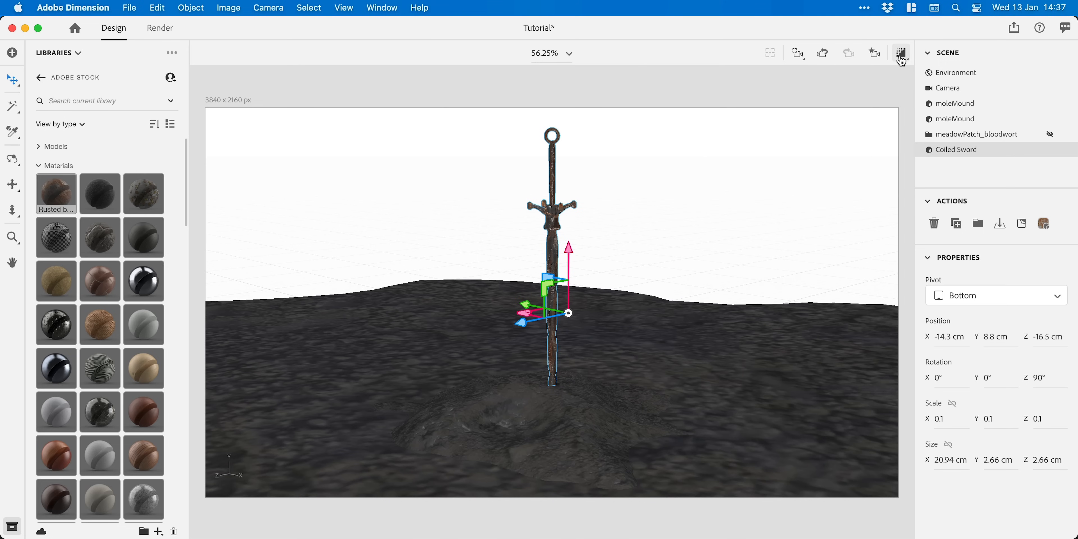
{"action": "left_click_drag", "start_coordinate": [529, 315], "coordinate": [544, 324]}
{"action": "key", "text": "1"}
{"action": "mouse_move", "coordinate": [551, 325]}
{"action": "left_mouse_down"}
{"action": "mouse_move", "coordinate": [568, 301]}
{"action": "mouse_move", "coordinate": [575, 314]}
{"action": "mouse_move", "coordinate": [546, 333]}
{"action": "left_mouse_up"}
{"action": "scroll", "coordinate": [568, 301], "scroll_direction": "down", "scroll_amount": 2}
{"action": "key", "text": "2"}
{"action": "key", "text": "r"}
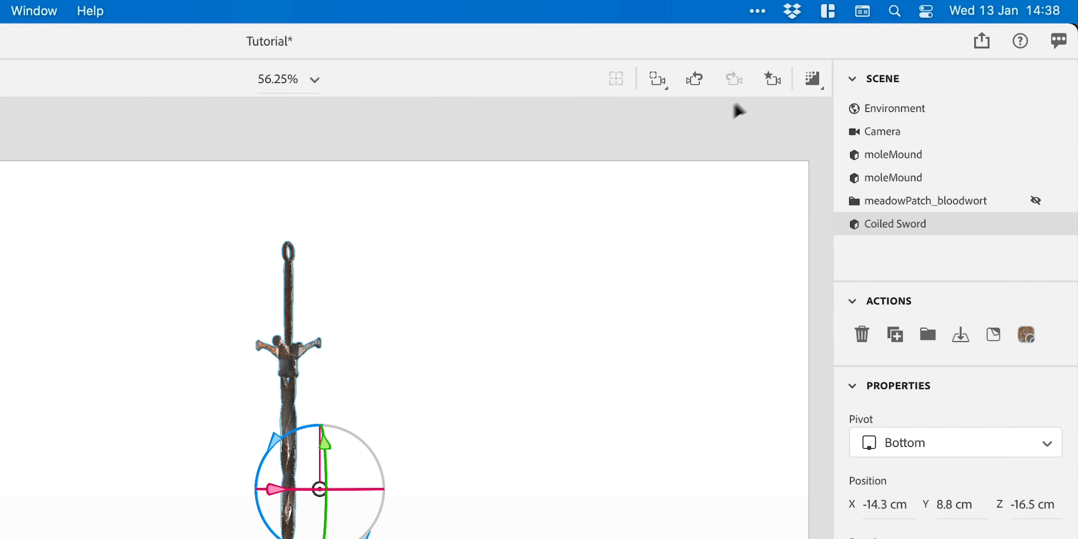
Save the current low-angle view of the sword and mound as a camera bookmark named Main.
{"action": "left_click", "coordinate": [876, 53]}
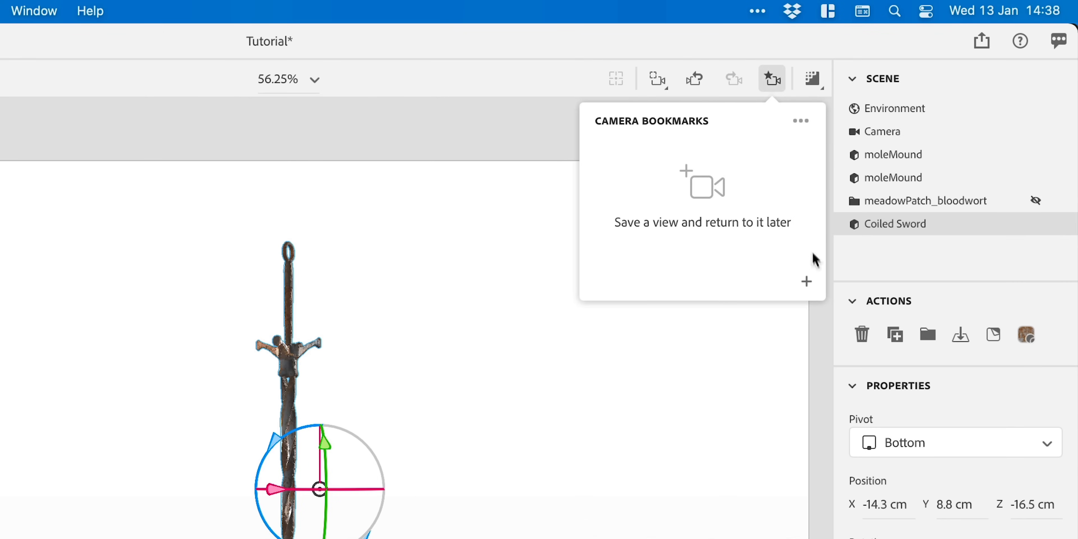
{"action": "left_click", "coordinate": [807, 281]}
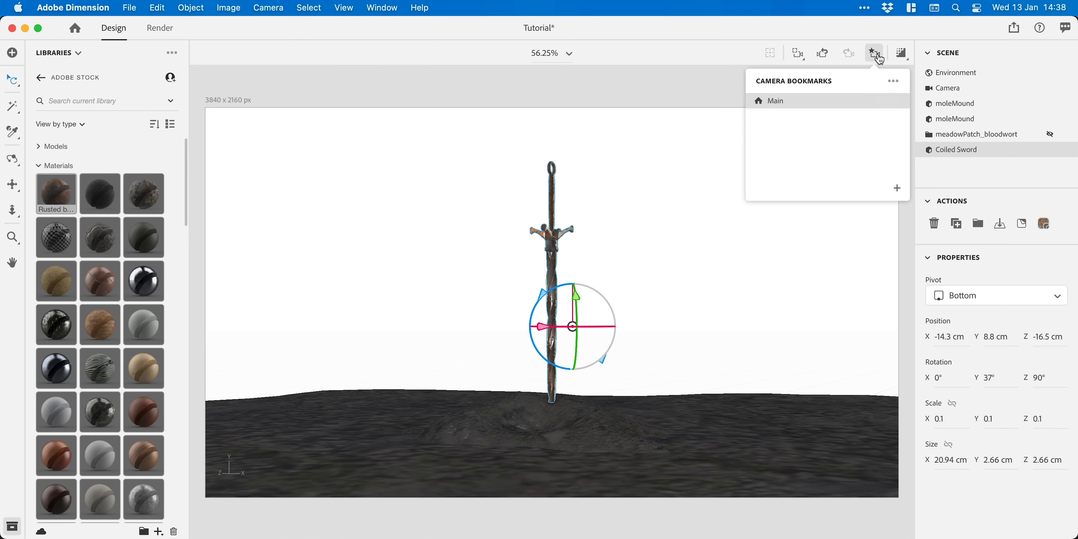
{"action": "left_click", "coordinate": [878, 58]}
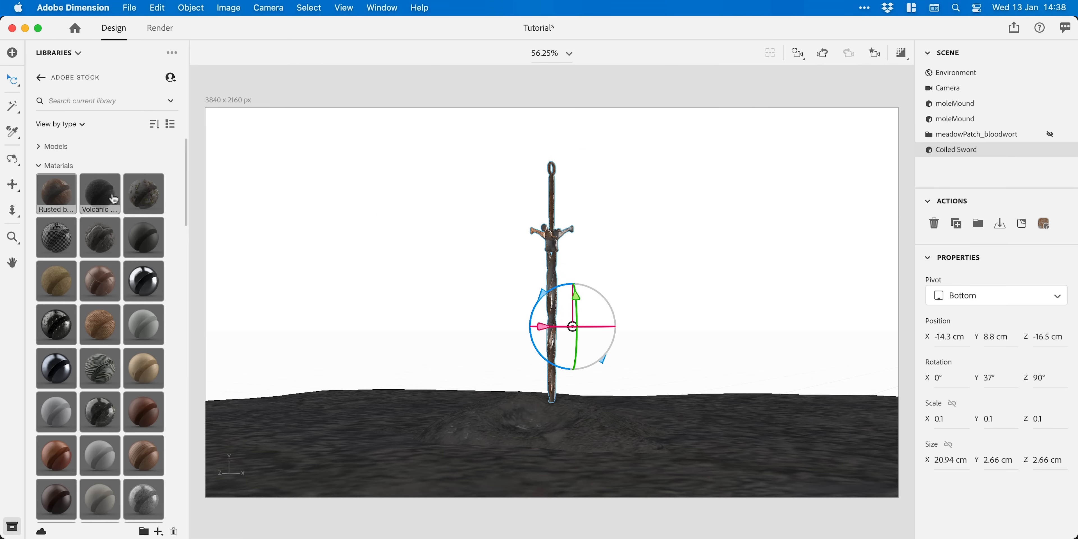
Apply the volcanic sand material to the large mound and sample it onto the selected Coiled Sword.
{"action": "left_click_drag", "start_coordinate": [106, 199], "coordinate": [950, 110]}
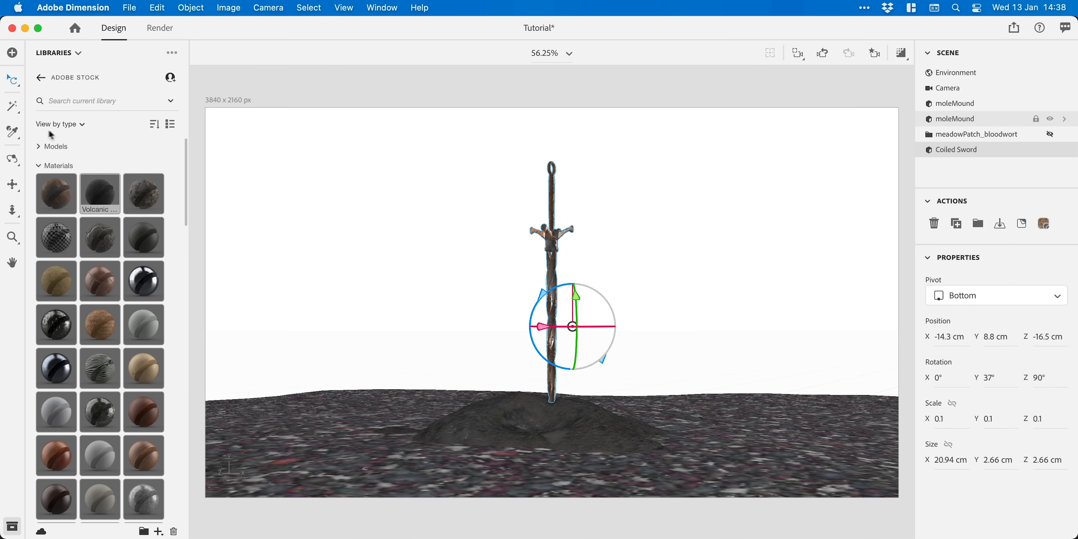
{"action": "left_click", "coordinate": [13, 135]}
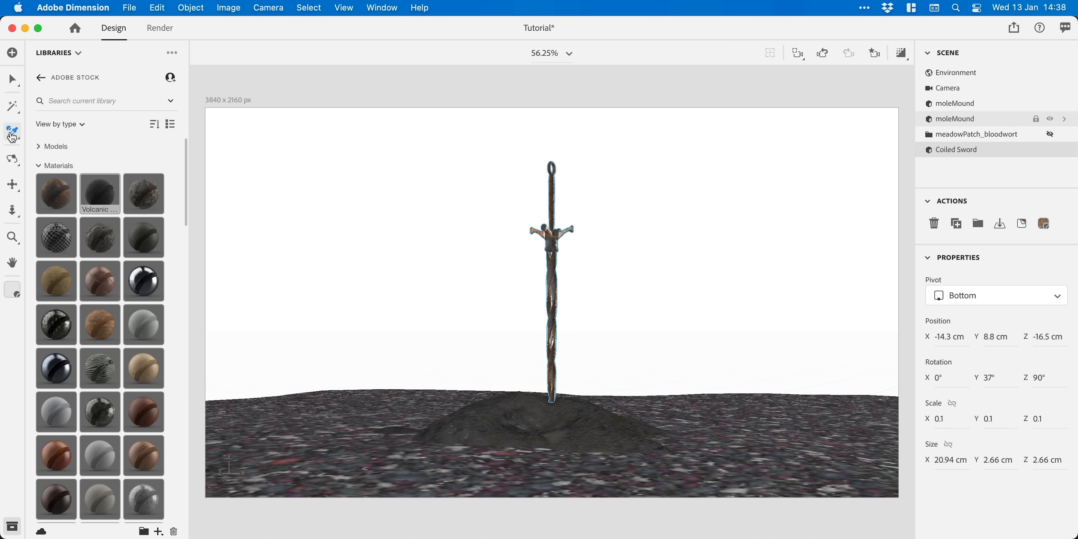
{"action": "left_click", "coordinate": [297, 427]}
{"action": "key", "text": "v"}
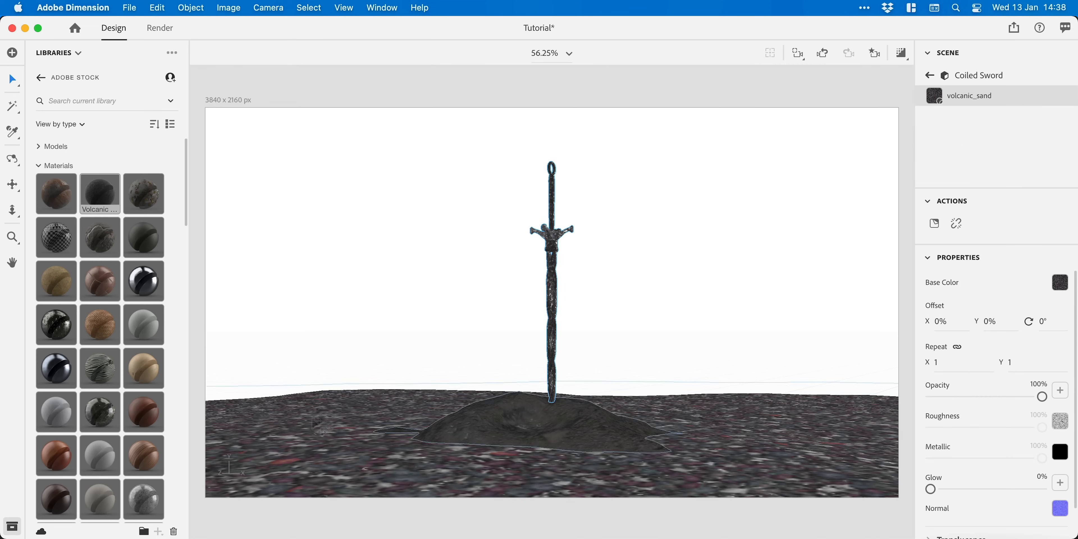
Rename the small mound Bonfire Debris and sample the large mound's volcanic sand material onto it.
{"action": "left_click", "coordinate": [930, 76]}
{"action": "left_click", "coordinate": [955, 120]}
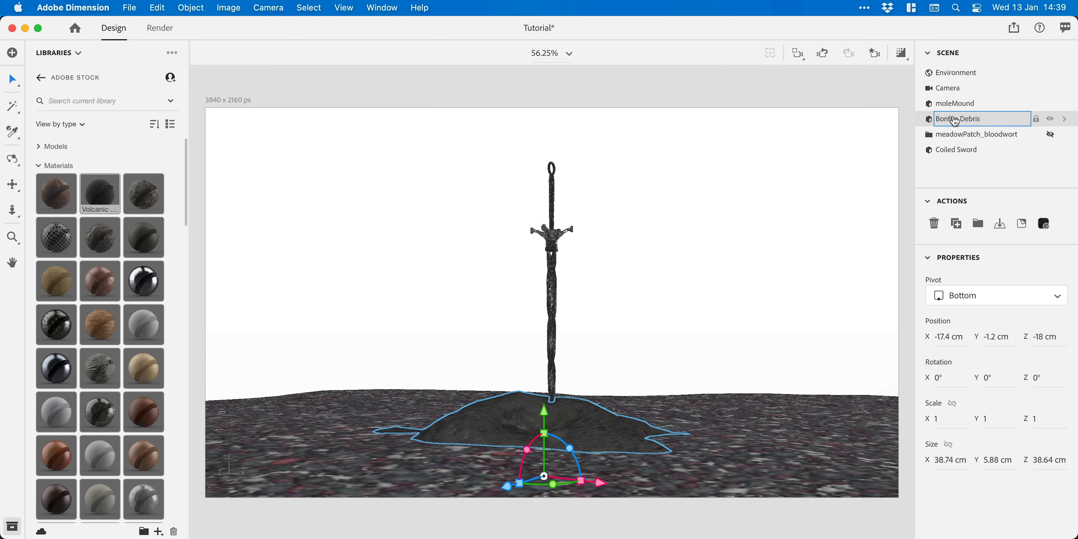
{"action": "left_click", "coordinate": [11, 132]}
{"action": "left_click", "coordinate": [258, 476]}
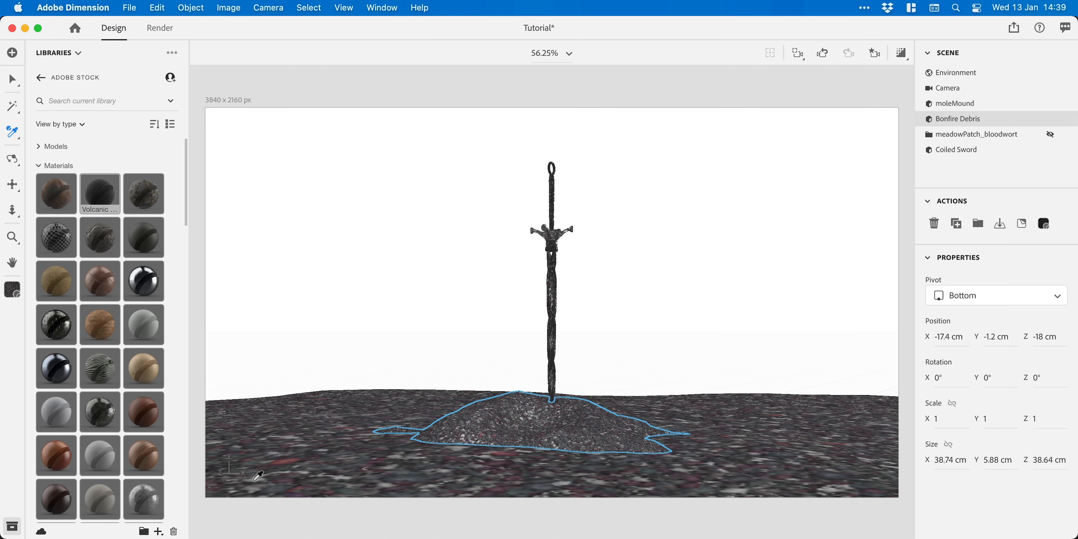
Rename the large mound Land and raise the X and Y repeat of its volcanic sand texture to about 3.5.
{"action": "double_click", "coordinate": [966, 104]}
{"action": "key", "text": "Return"}
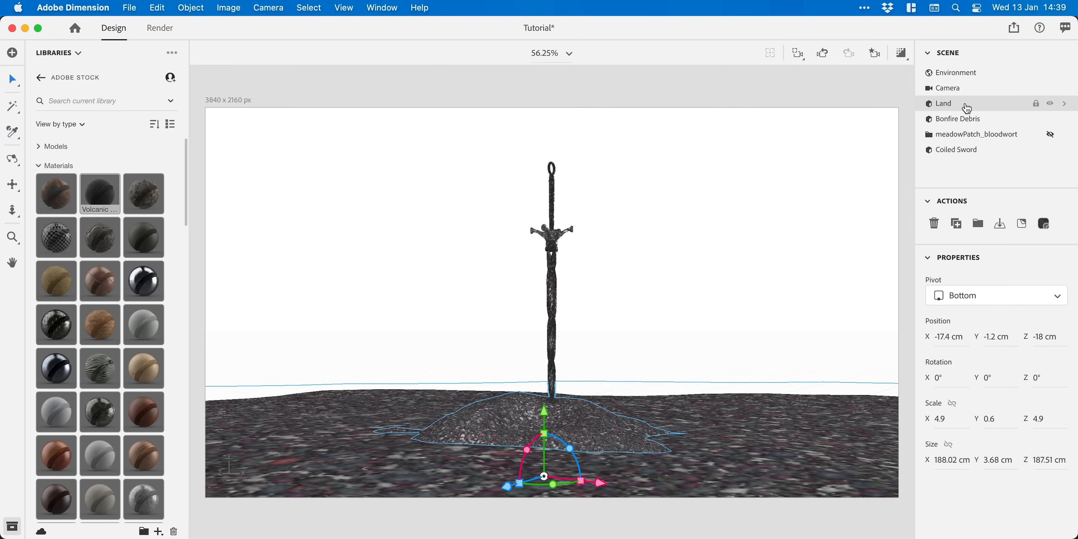
{"action": "left_click", "coordinate": [1042, 222]}
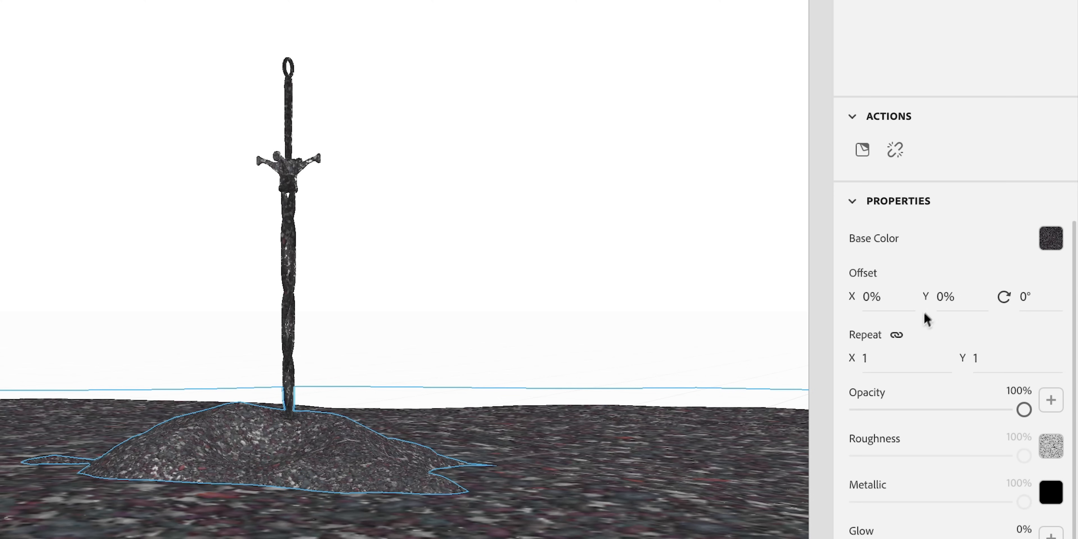
{"action": "key", "text": "Up"}
{"action": "key", "text": "Up"}
{"action": "key", "text": "Up"}
{"action": "key", "text": "Up"}
{"action": "key", "text": "Up"}
{"action": "key", "text": "Up"}
{"action": "key", "text": "Up"}
{"action": "key", "text": "Up"}
{"action": "key", "text": "Up"}
{"action": "key", "text": "Up"}
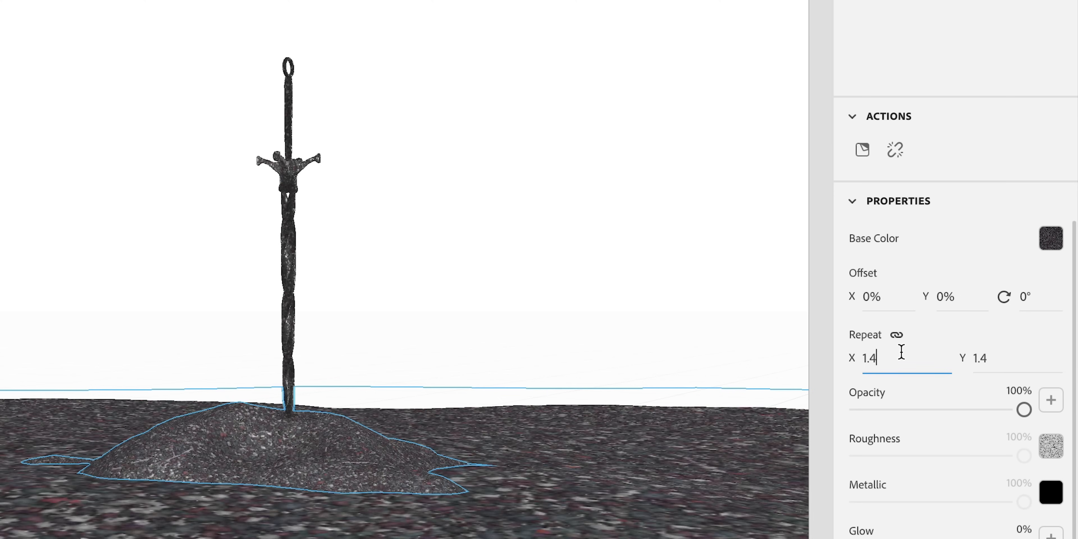
{"action": "key", "text": "Up"}
{"action": "key", "text": "Up"}
{"action": "key", "text": "Up"}
{"action": "key", "text": "Up"}
{"action": "key", "text": "Up"}
{"action": "key", "text": "Up"}
{"action": "key", "text": "Up"}
{"action": "key", "text": "Up"}
{"action": "key", "text": "Up"}
{"action": "key", "text": "Up"}
{"action": "key", "text": "Up"}
{"action": "key", "text": "Up"}
{"action": "key", "text": "Up"}
{"action": "key", "text": "Up"}
{"action": "key", "text": "Up"}
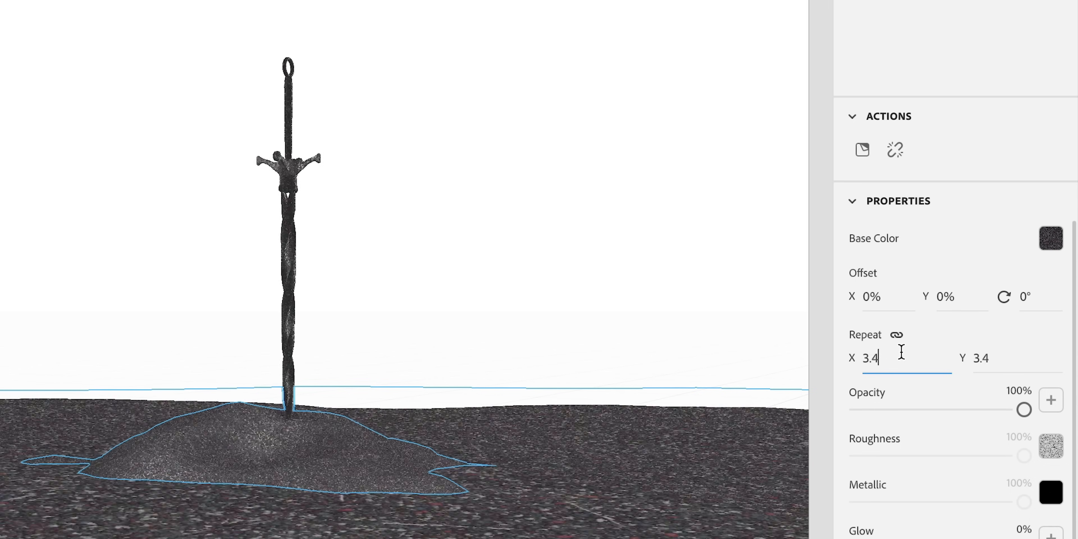
Unlink Land's volcanic sand material from the other objects and set its texture repeat to 10.1.
{"action": "left_click", "coordinate": [896, 150]}
{"action": "key", "text": "ctrl+z"}
{"action": "double_click", "coordinate": [875, 359]}
{"action": "key", "text": "Up"}
{"action": "key", "text": "Up"}
{"action": "key", "text": "Up"}
{"action": "key", "text": "Up"}
{"action": "key", "text": "Up"}
{"action": "key", "text": "Up"}
{"action": "key", "text": "Up"}
{"action": "key", "text": "Up"}
{"action": "key", "text": "Up"}
{"action": "key", "text": "Up"}
{"action": "key", "text": "Up"}
{"action": "key", "text": "Up"}
{"action": "key", "text": "Up"}
{"action": "key", "text": "Up"}
{"action": "key", "text": "Up"}
{"action": "key", "text": "Up"}
{"action": "key", "text": "Up"}
{"action": "key", "text": "Up"}
{"action": "key", "text": "Up"}
{"action": "key", "text": "Up"}
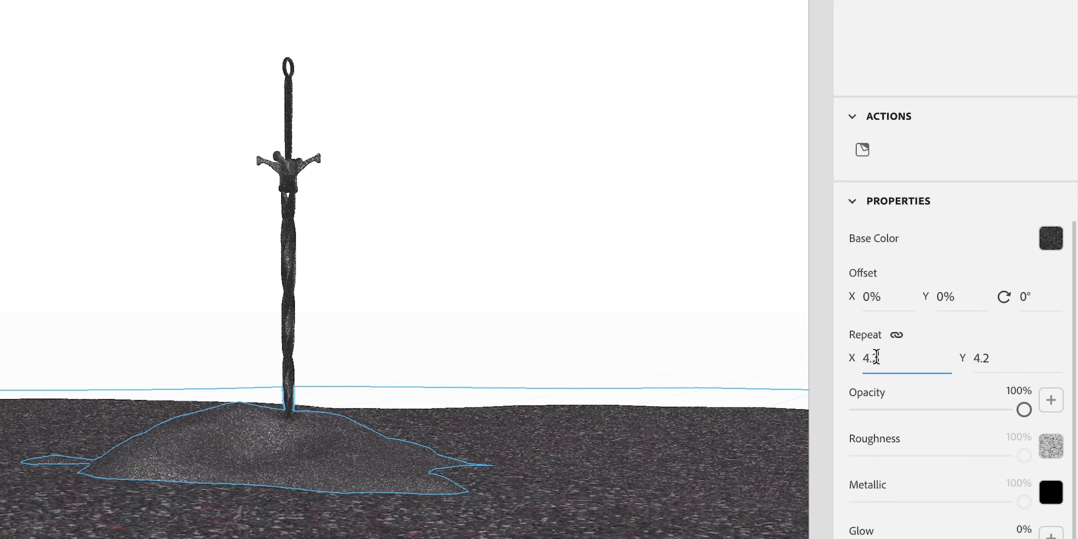
{"action": "key", "text": "Up"}
{"action": "key", "text": "Up"}
{"action": "key", "text": "Up"}
{"action": "key", "text": "Up"}
{"action": "key", "text": "Up"}
{"action": "key", "text": "Up"}
{"action": "key", "text": "Up"}
{"action": "key", "text": "Up"}
{"action": "key", "text": "Up"}
{"action": "key", "text": "Up"}
{"action": "key", "text": "Up"}
{"action": "key", "text": "Up"}
{"action": "key", "text": "Up"}
{"action": "key", "text": "Up"}
{"action": "key", "text": "Up"}
{"action": "key", "text": "Up"}
{"action": "key", "text": "Up"}
{"action": "key", "text": "Up"}
{"action": "key", "text": "Up"}
{"action": "key", "text": "Up"}
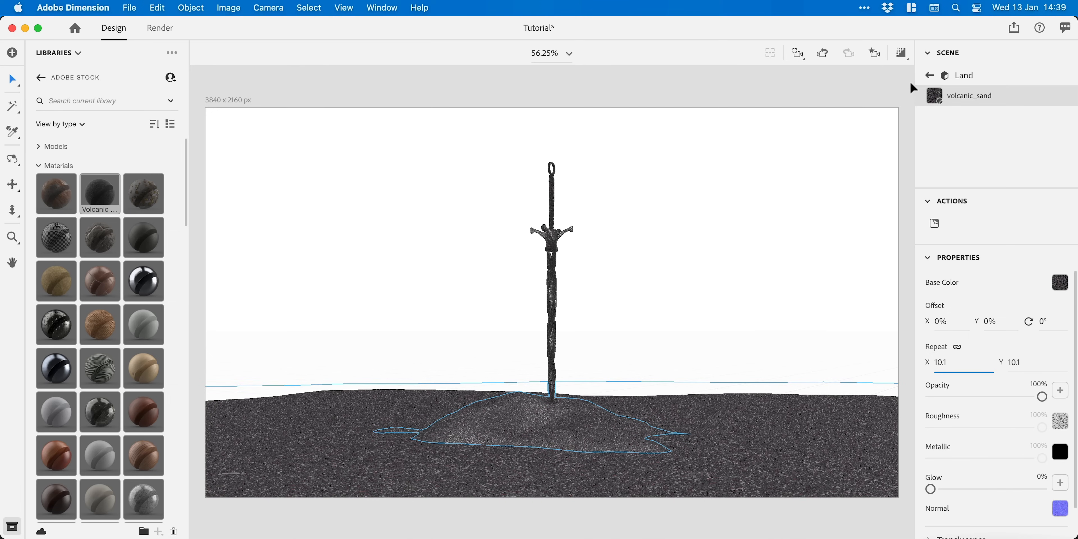
{"action": "left_click", "coordinate": [909, 79]}
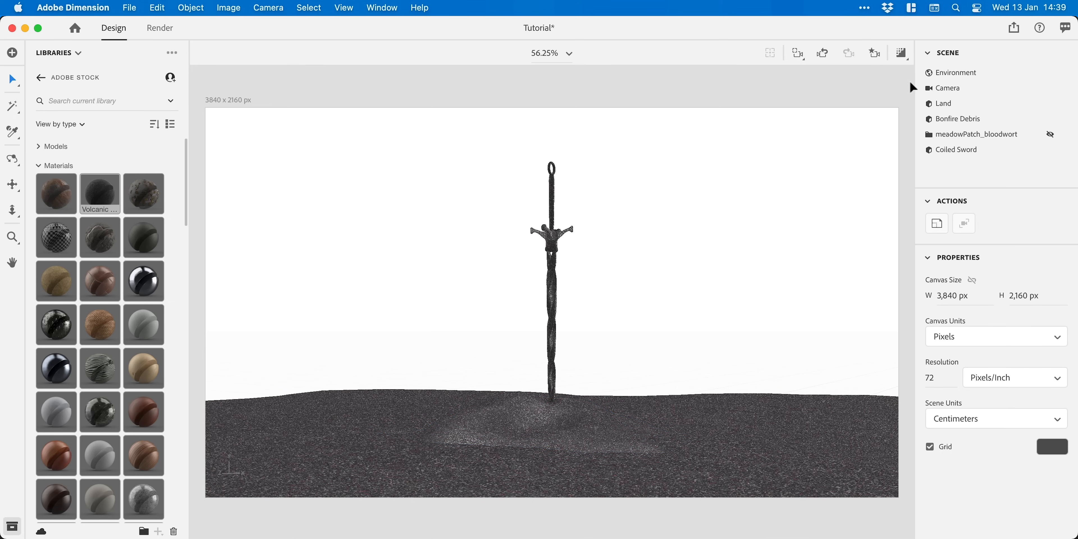
Lower the volcanic sand texture repeat on Bonfire Debris to 2.
{"action": "double_click", "coordinate": [930, 125]}
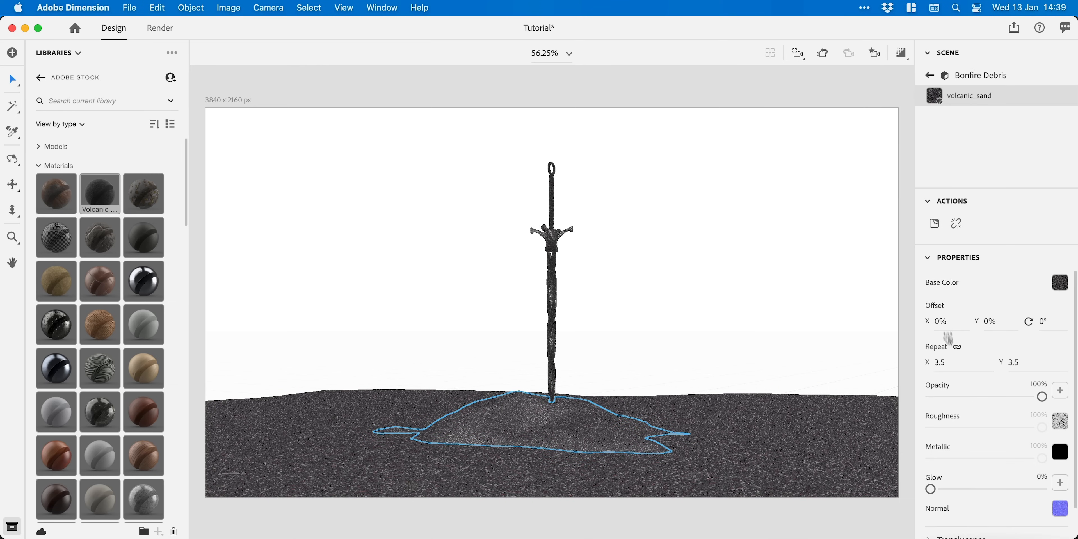
{"action": "type", "text": "1"}
{"action": "key", "text": "Return"}
{"action": "left_click_drag", "start_coordinate": [952, 362], "coordinate": [961, 362]}
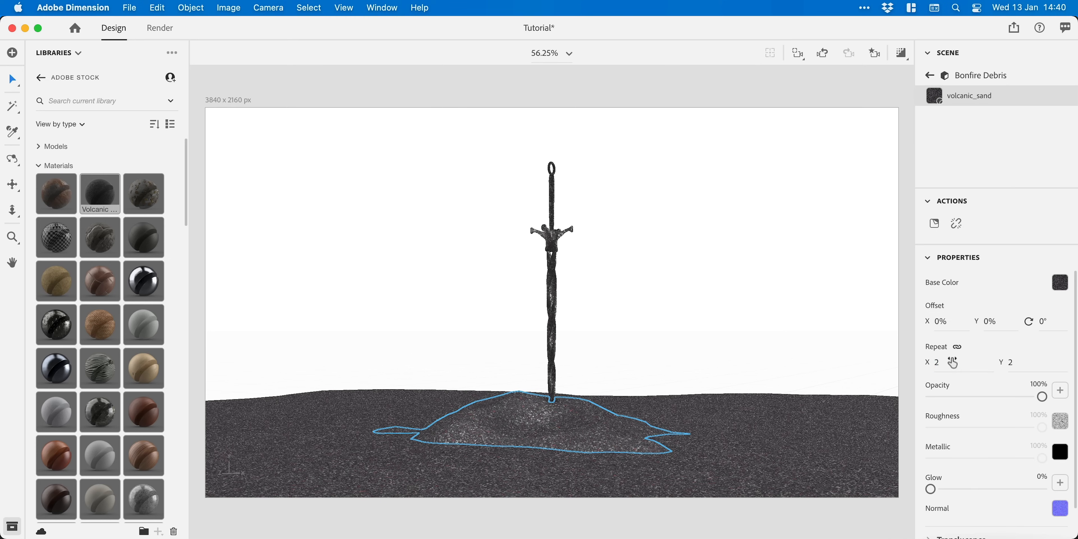
{"action": "type", "text": "3"}
{"action": "key", "text": "Return"}
{"action": "key", "text": "Return"}
{"action": "left_click", "coordinate": [933, 78]}
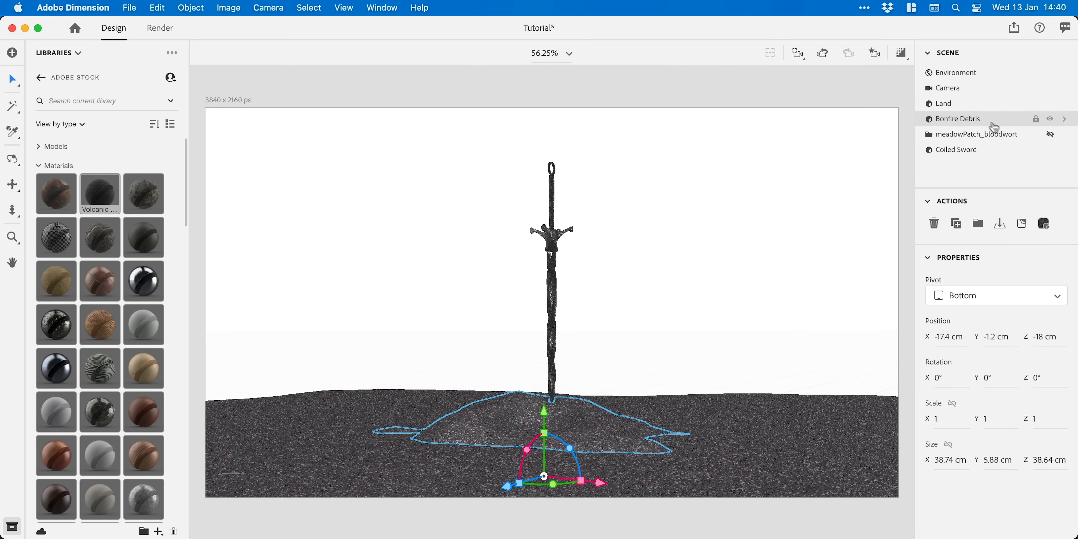
Show the hidden meadow patch group and apply the volcanic sand material to it.
{"action": "left_click", "coordinate": [1051, 136]}
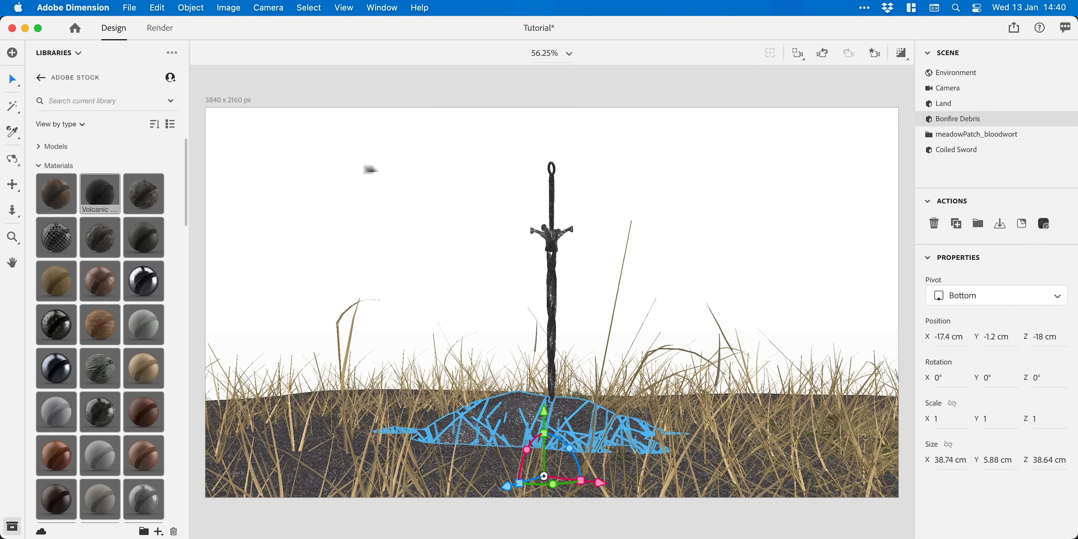
{"action": "left_click_drag", "start_coordinate": [113, 193], "coordinate": [957, 139]}
Scale the meadow patch to 0.7 and move it over the land to X -14.3, Y -2.4, Z -13 cm.
{"action": "scroll", "coordinate": [699, 274], "scroll_direction": "down", "scroll_amount": 5}
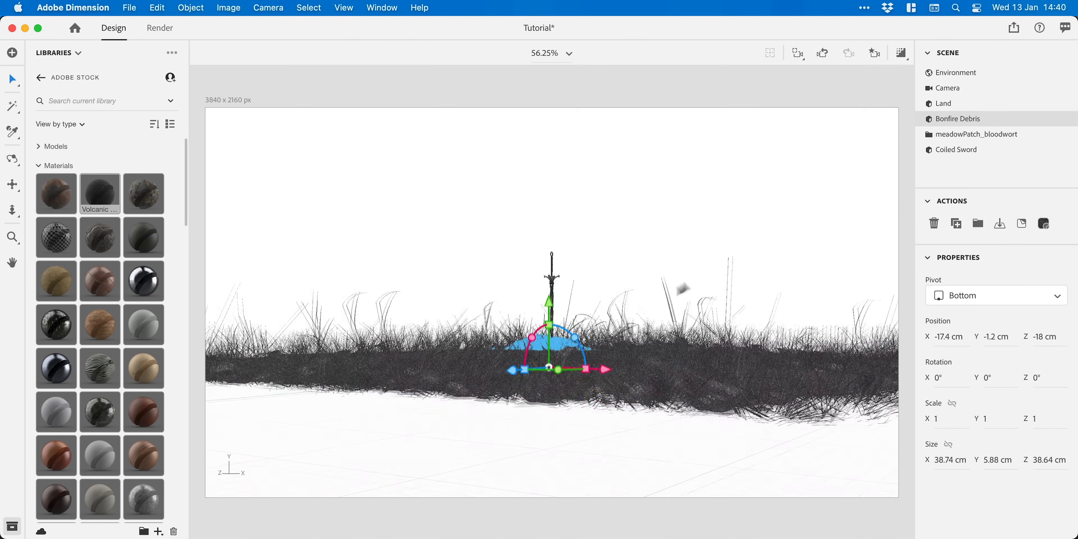
{"action": "left_click_drag", "start_coordinate": [700, 277], "coordinate": [712, 368]}
{"action": "left_click", "coordinate": [961, 134]}
{"action": "left_click_drag", "start_coordinate": [585, 412], "coordinate": [587, 423]}
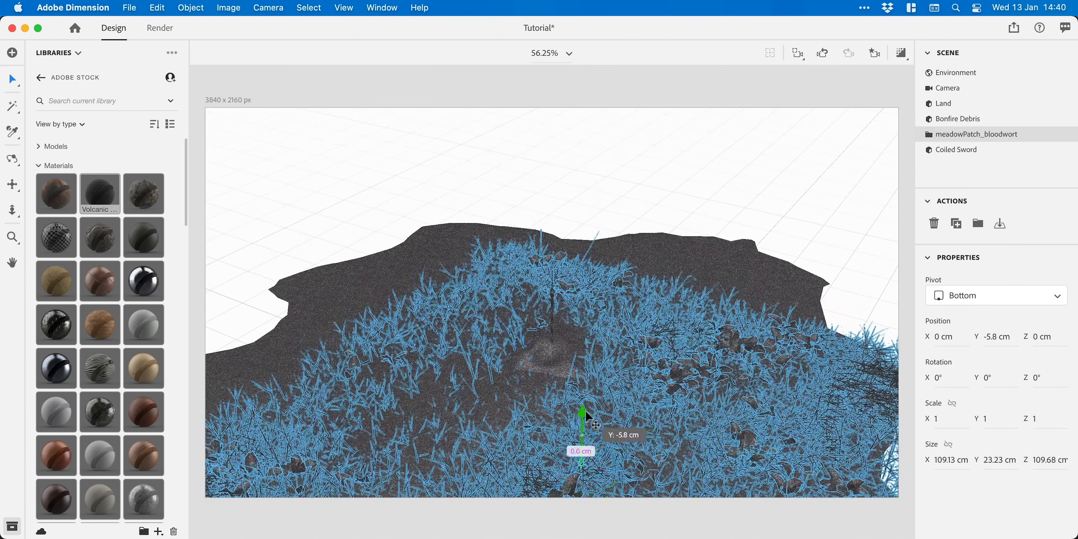
{"action": "left_click_drag", "start_coordinate": [636, 475], "coordinate": [561, 443]}
{"action": "left_click_drag", "start_coordinate": [485, 462], "coordinate": [525, 424]}
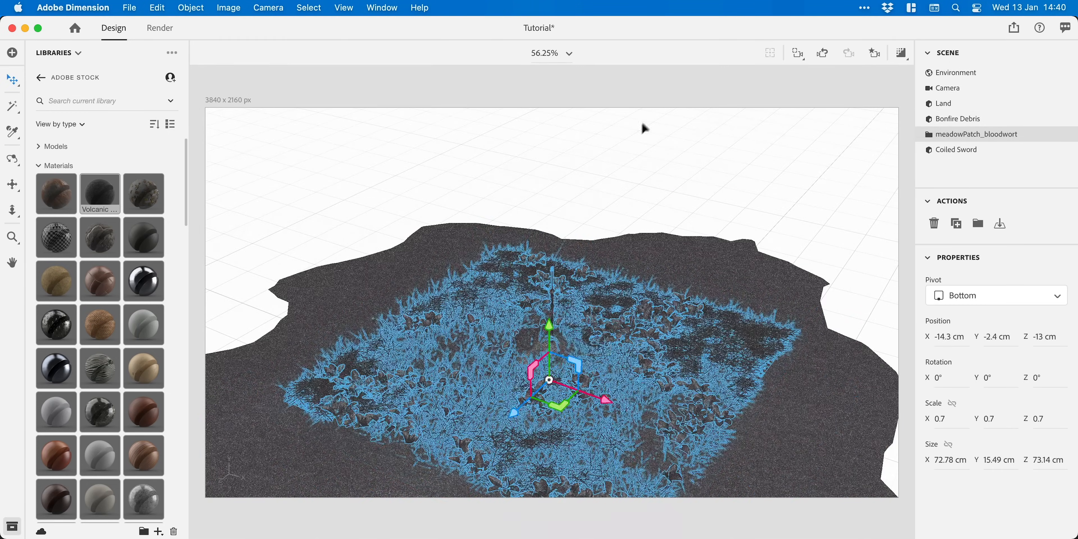
{"action": "left_click", "coordinate": [771, 75]}
Return to the Main camera view and shift the meadow patch along X to -3.1 cm.
{"action": "left_click", "coordinate": [875, 52]}
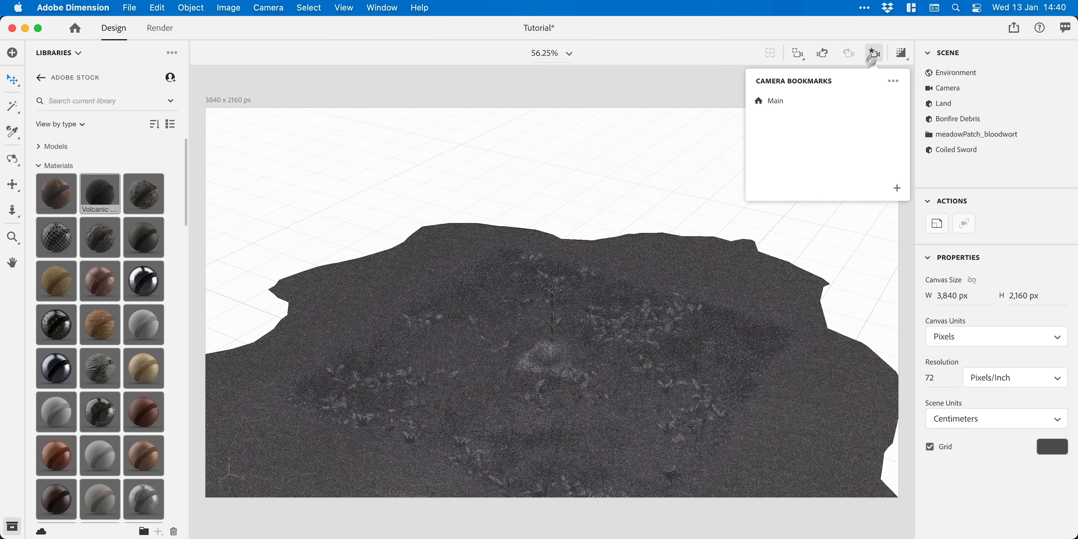
{"action": "left_click", "coordinate": [835, 101]}
{"action": "left_click", "coordinate": [939, 135]}
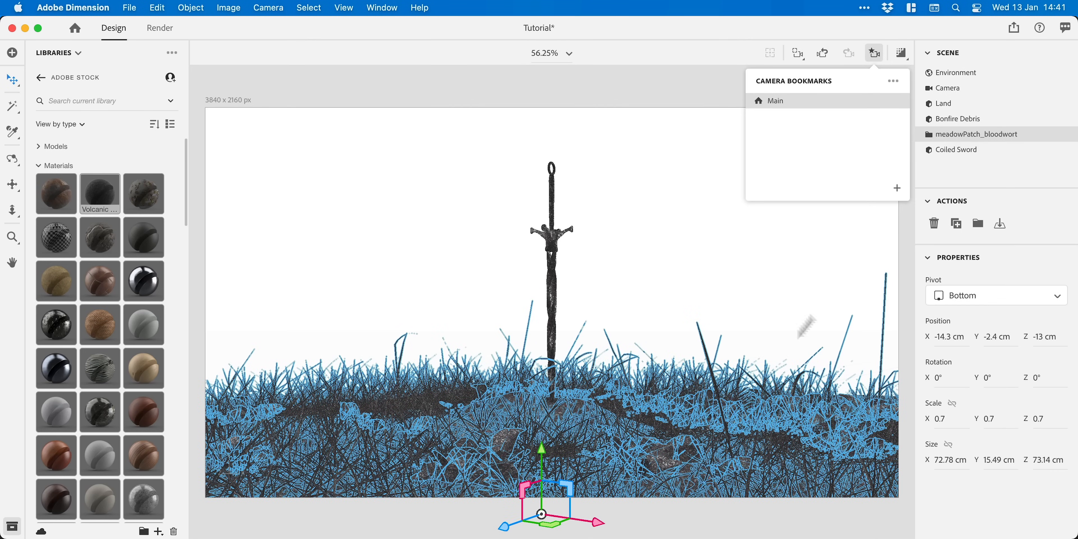
{"action": "left_click_drag", "start_coordinate": [599, 526], "coordinate": [793, 459]}
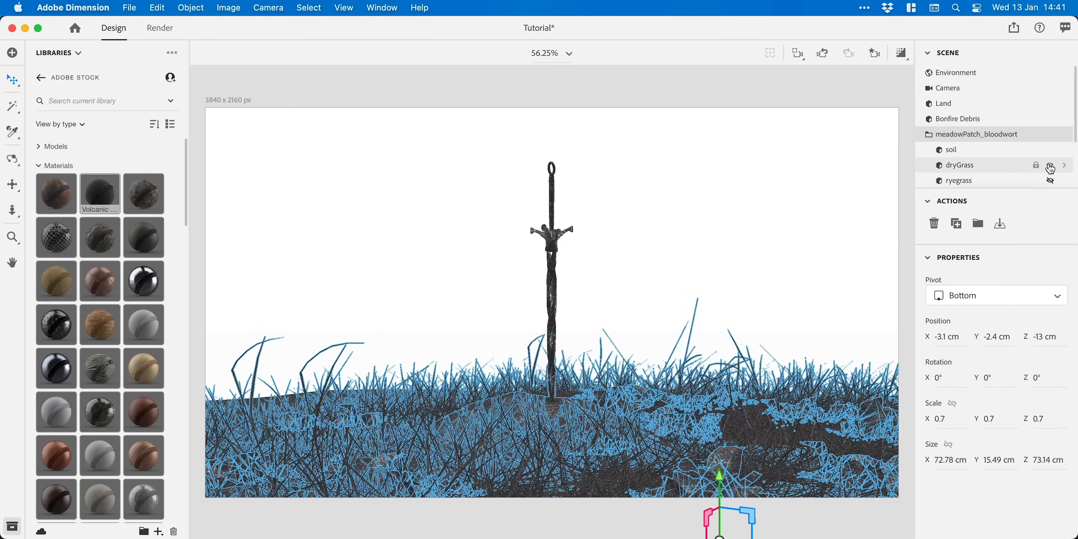
Compare the dryGrass, ryegrass and dandelion visibility in the meadow patch, leaving only ryegrass and dandelion hidden.
{"action": "scroll", "coordinate": [1050, 165], "scroll_direction": "down", "scroll_amount": 3}
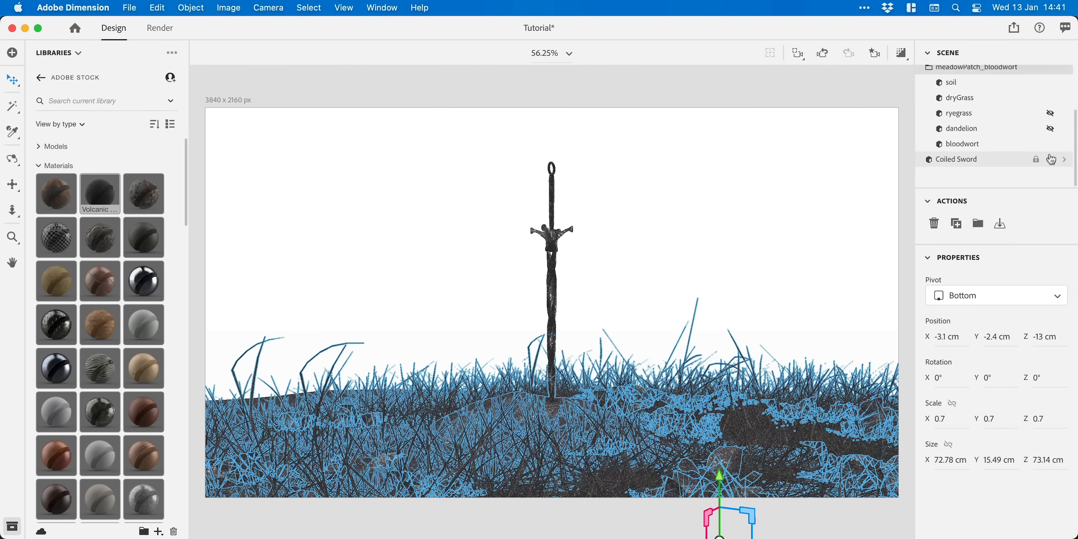
{"action": "left_click", "coordinate": [1051, 99]}
{"action": "left_click", "coordinate": [1051, 98]}
{"action": "left_click", "coordinate": [1051, 114]}
{"action": "left_click", "coordinate": [1049, 115]}
{"action": "left_click", "coordinate": [1050, 129]}
{"action": "left_click", "coordinate": [1050, 128]}
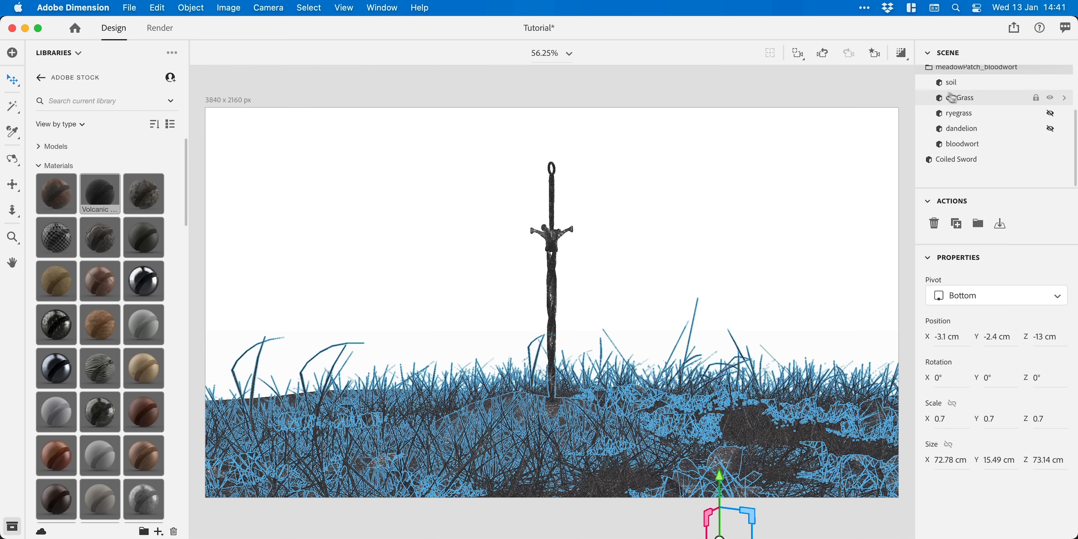
Reposition the meadow patch around the sword's mound and preview it rendered from the Main camera view.
{"action": "left_click", "coordinate": [905, 78]}
{"action": "key", "text": "1"}
{"action": "left_click_drag", "start_coordinate": [580, 341], "coordinate": [611, 422]}
{"action": "left_click", "coordinate": [975, 74]}
{"action": "key", "text": "v"}
{"action": "left_click_drag", "start_coordinate": [560, 356], "coordinate": [559, 360]}
{"action": "left_click", "coordinate": [874, 54]}
{"action": "left_click", "coordinate": [831, 110]}
{"action": "left_click", "coordinate": [839, 85]}
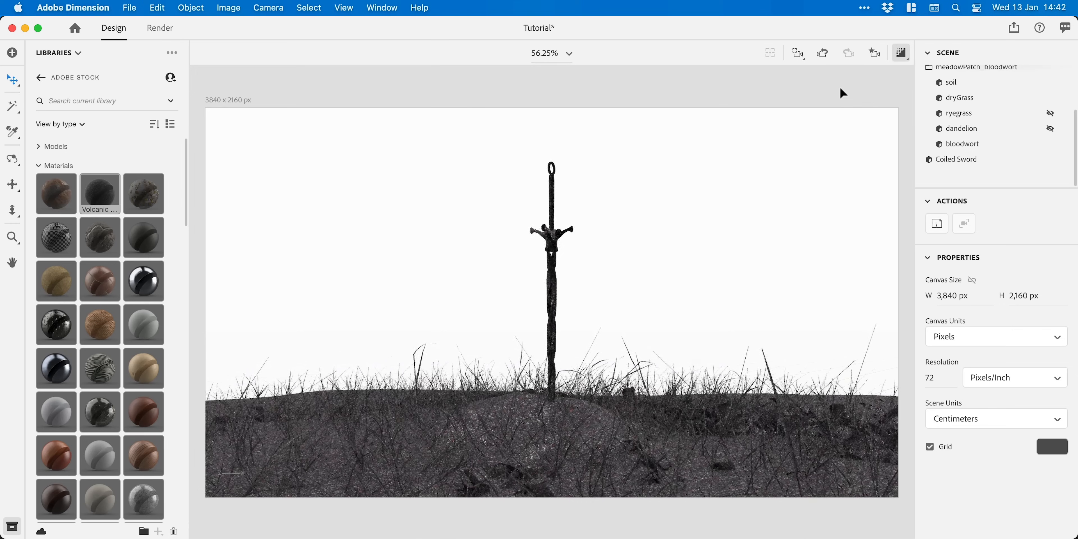
Raise the meadow patch slightly to Y -2.2 cm so more grass covers the land.
{"action": "left_click", "coordinate": [951, 71]}
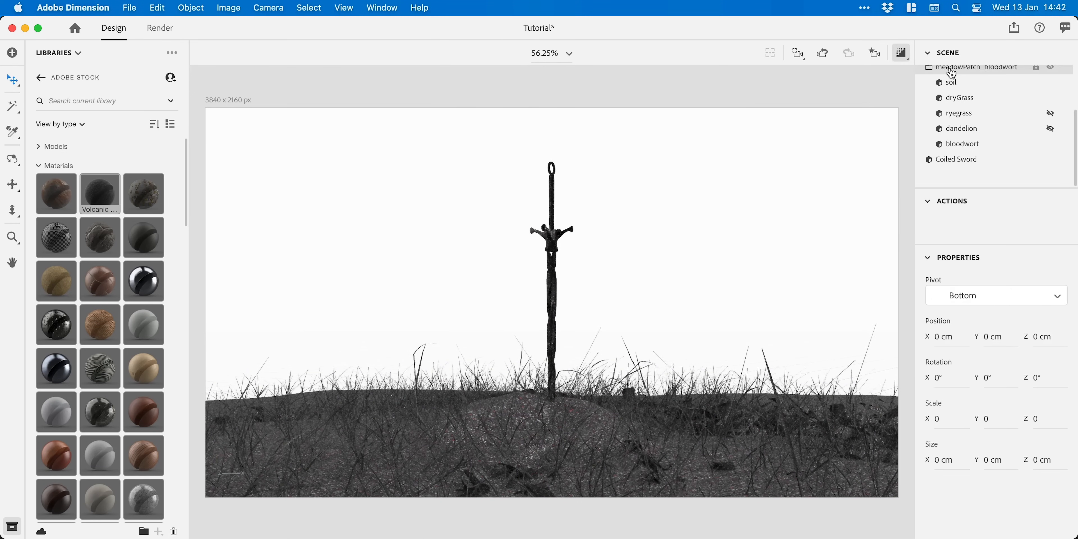
{"action": "left_click_drag", "start_coordinate": [572, 467], "coordinate": [570, 453]}
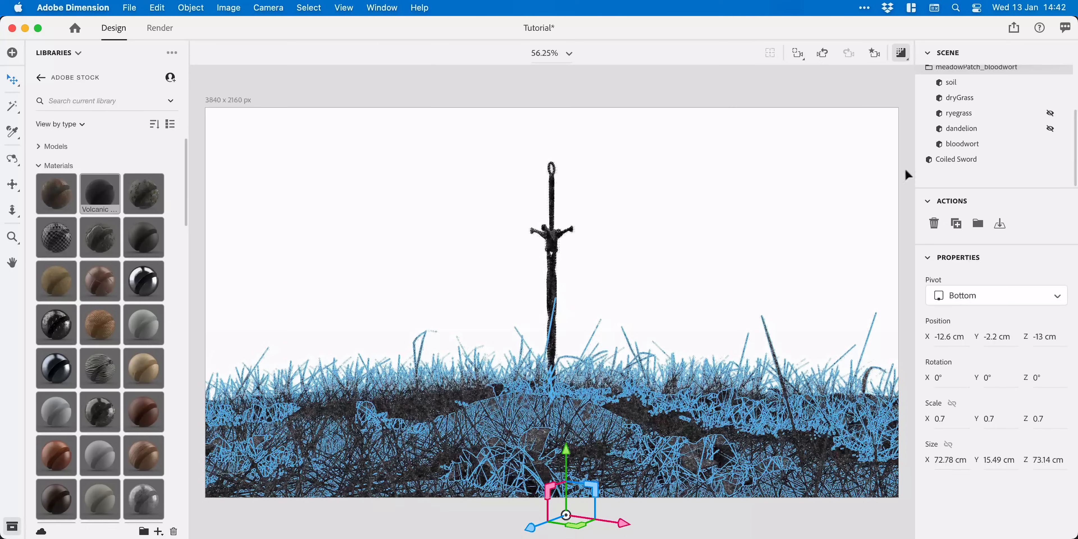
{"action": "left_click", "coordinate": [852, 215]}
Hide the meadow patch and add the human rib cage model from the library to the scene.
{"action": "scroll", "coordinate": [957, 134], "scroll_direction": "up", "scroll_amount": 3}
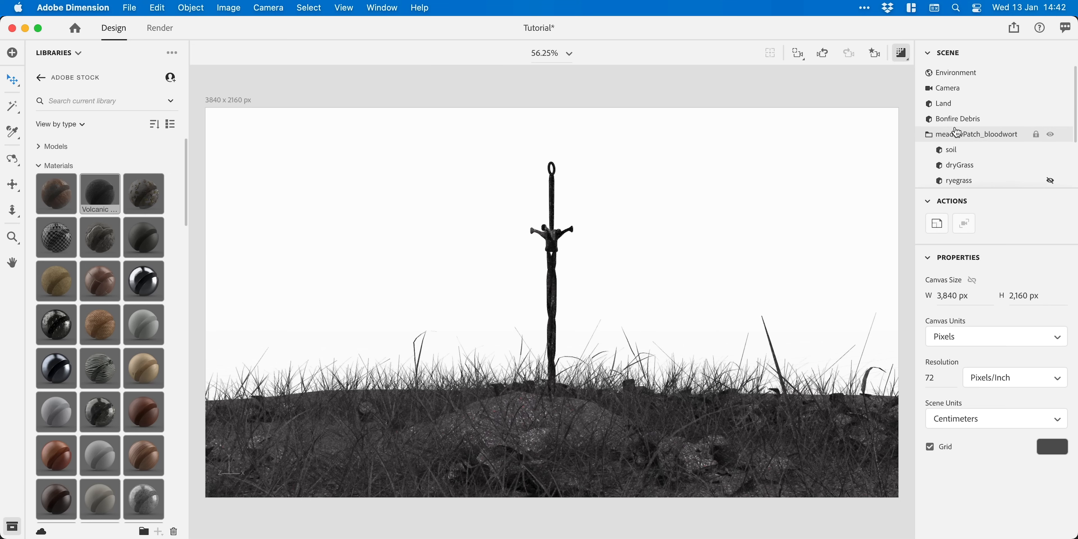
{"action": "left_click", "coordinate": [1051, 136]}
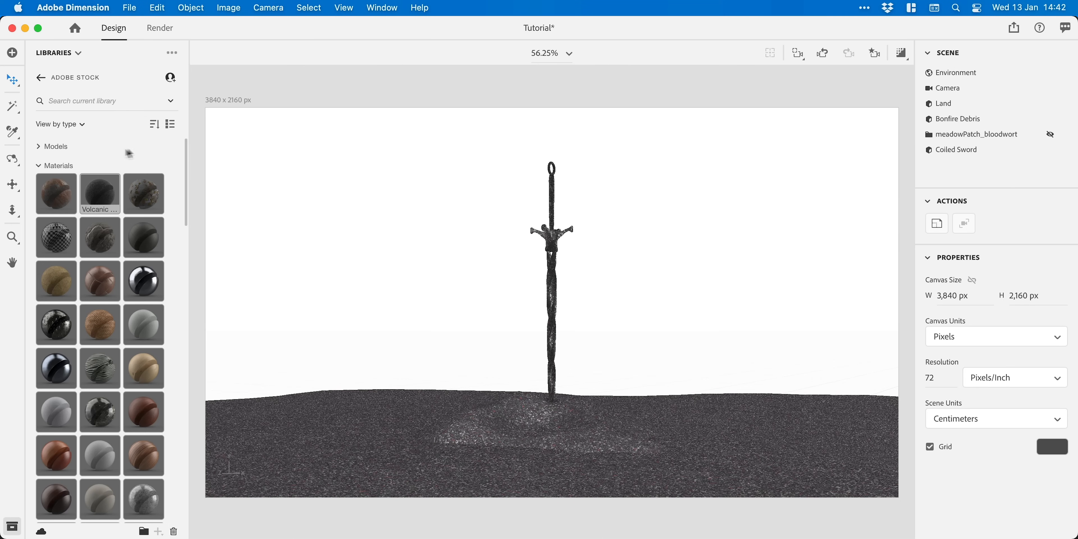
{"action": "left_click", "coordinate": [39, 150]}
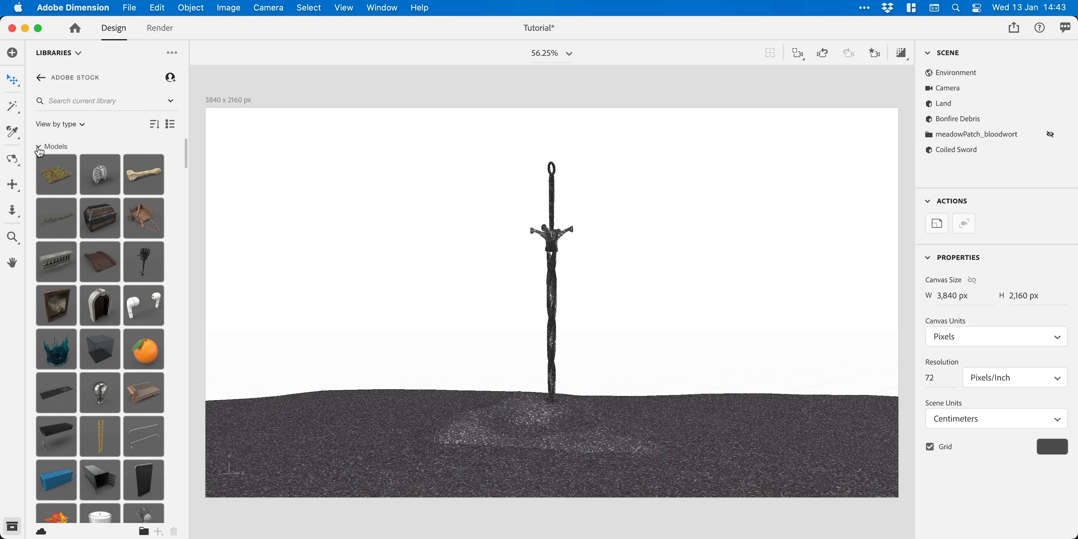
{"action": "left_click", "coordinate": [99, 178]}
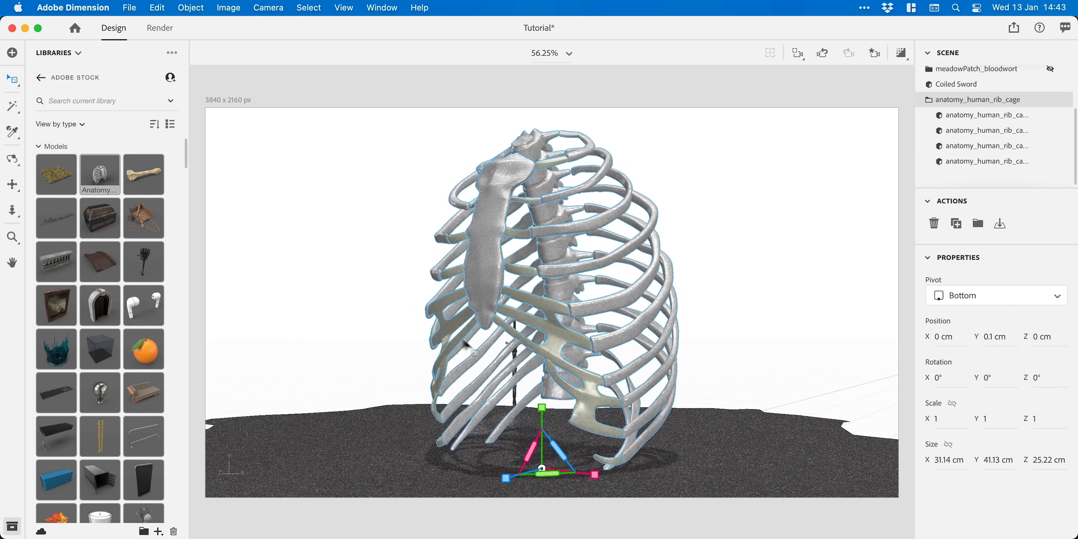
Shrink the rib cage, name it Rib Cage, and place it on the debris mound at X -14.7, Y 1.1, Z -11.6 cm with 43° Z rotation.
{"action": "left_click_drag", "start_coordinate": [543, 411], "coordinate": [512, 499]}
{"action": "key", "text": "r"}
{"action": "key", "text": "v"}
{"action": "left_click_drag", "start_coordinate": [588, 472], "coordinate": [511, 454]}
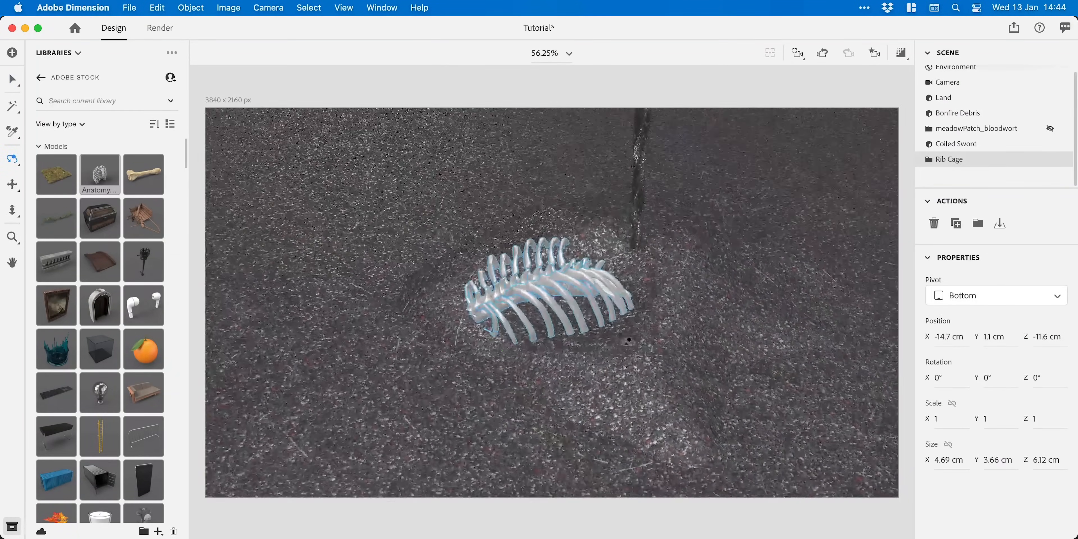
{"action": "left_click_drag", "start_coordinate": [557, 330], "coordinate": [539, 314]}
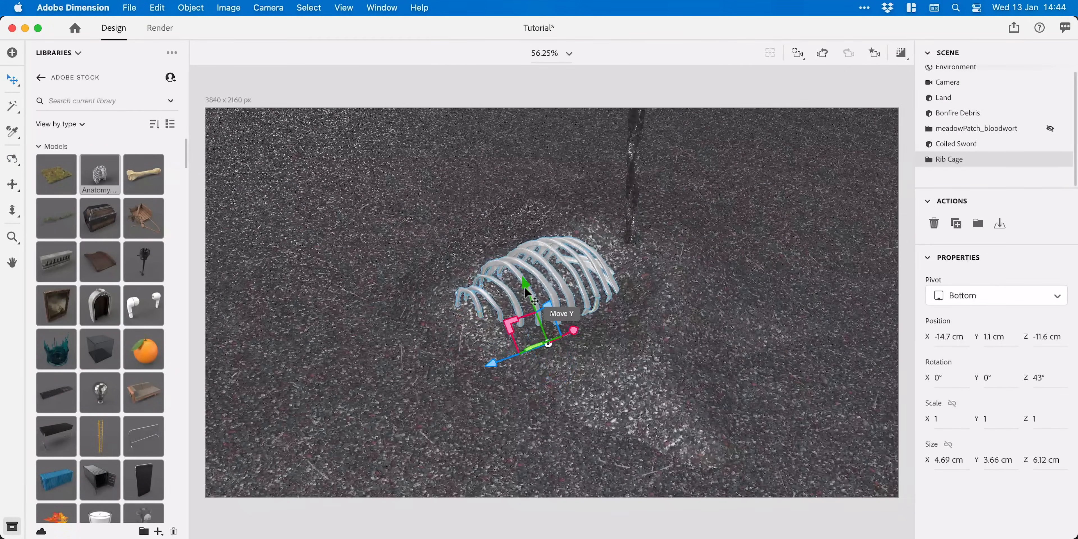
Add the Bone model, scale it to 0.1 and place it beside the sword at X -16.6, Y 3.1, Z -19 cm.
{"action": "left_click", "coordinate": [144, 174]}
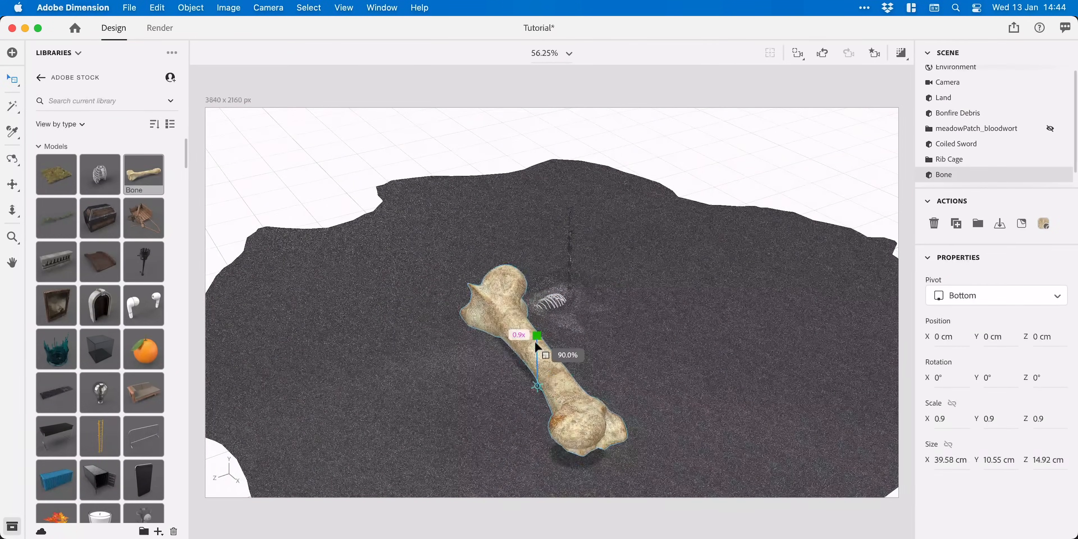
{"action": "key", "text": "s"}
{"action": "left_click_drag", "start_coordinate": [527, 364], "coordinate": [576, 346]}
{"action": "left_click_drag", "start_coordinate": [660, 354], "coordinate": [626, 319]}
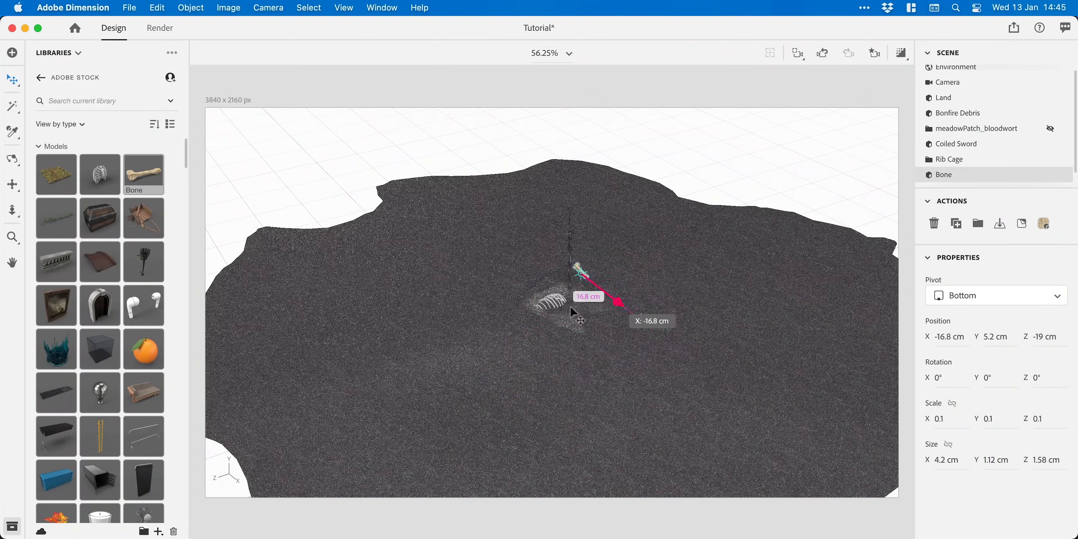
{"action": "left_click_drag", "start_coordinate": [550, 272], "coordinate": [549, 325]}
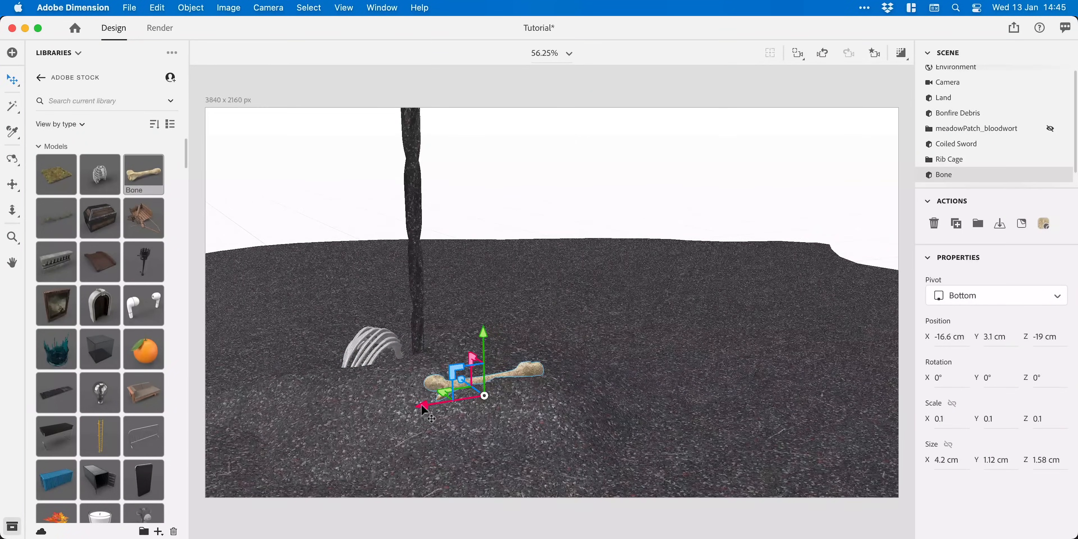
Duplicate the bone, enlarge the copy slightly and place it at X -11.5, Y 2.5, Z -16.9 cm with -18° Z rotation.
{"action": "key", "text": "1"}
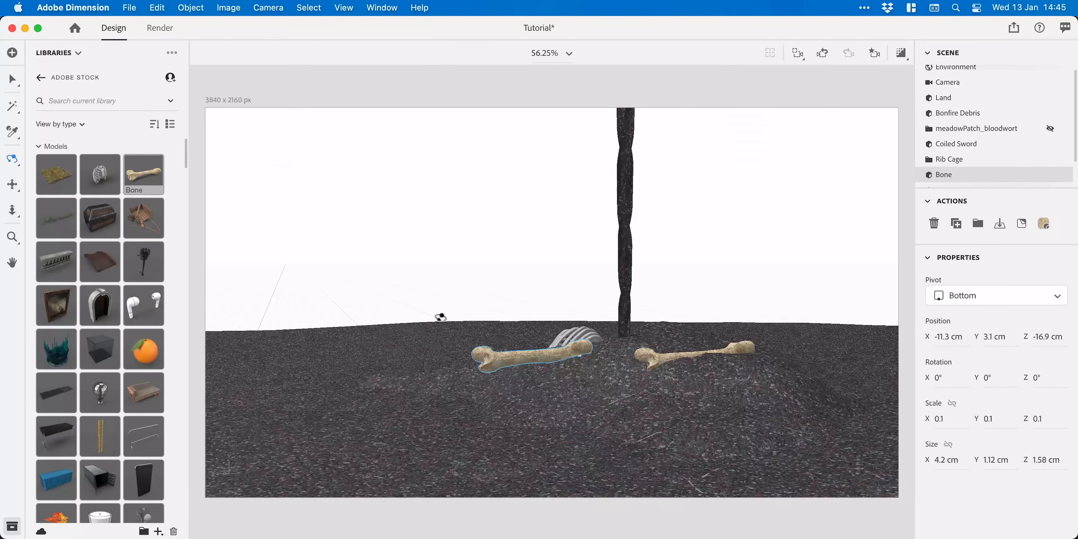
{"action": "left_click_drag", "start_coordinate": [439, 313], "coordinate": [474, 355]}
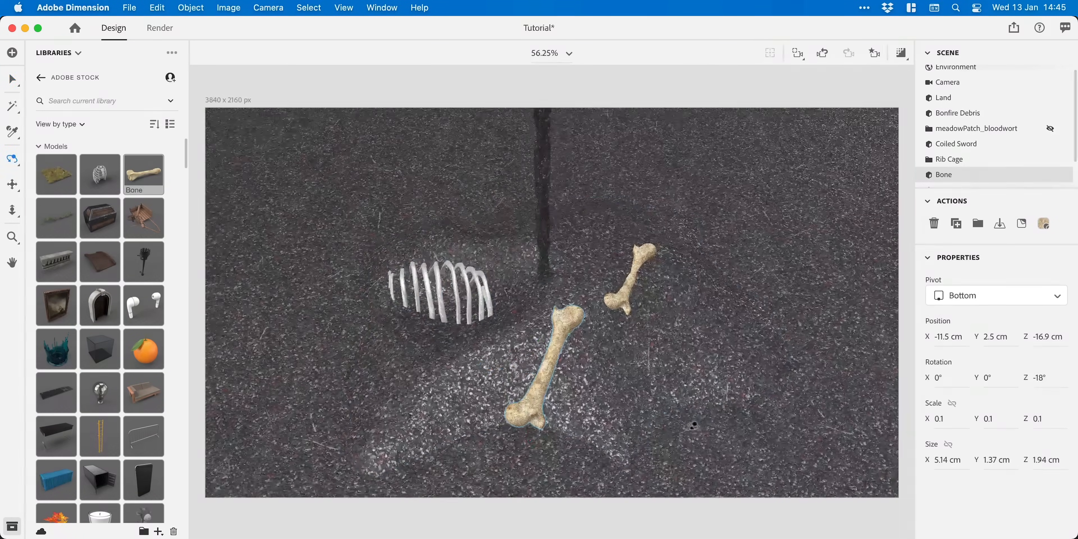
Move the smaller bone to the rib cage at X -17.1, Y 3.1, Z -11.7 cm and rotate it 52° about Y.
{"action": "left_click_drag", "start_coordinate": [635, 262], "coordinate": [636, 250]}
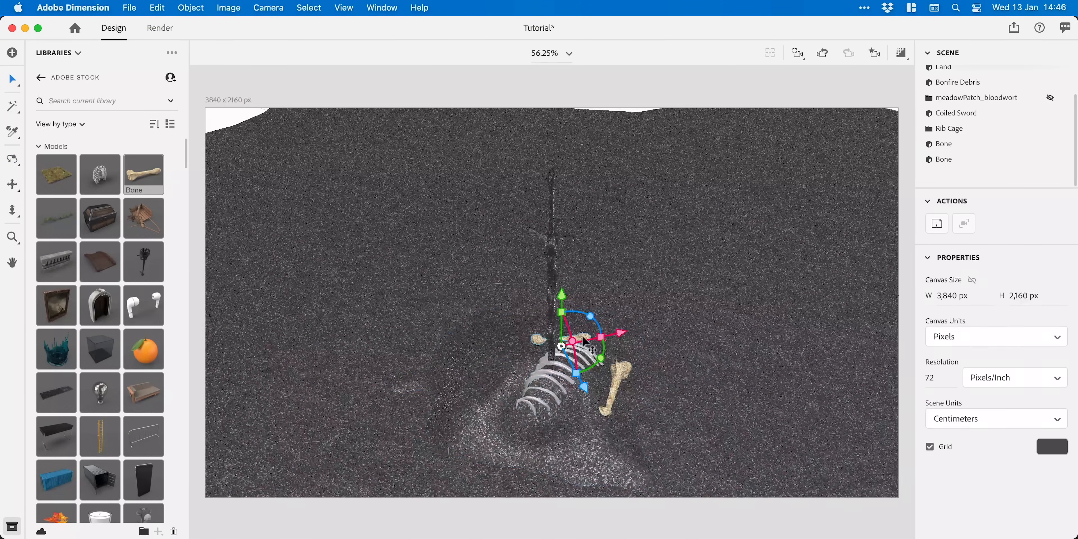
{"action": "left_click_drag", "start_coordinate": [570, 356], "coordinate": [544, 358]}
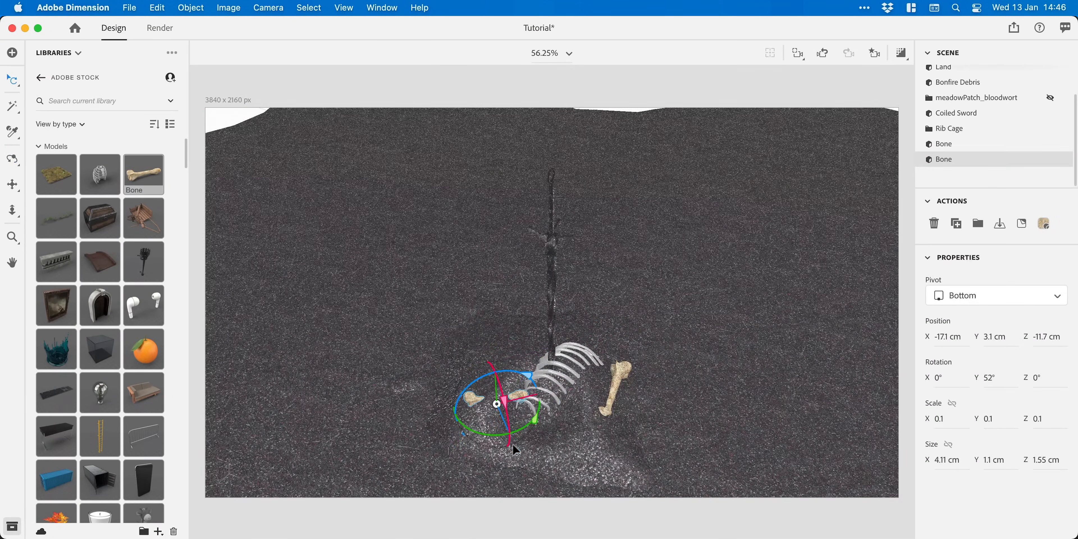
Place the Martian surface meteorite on the debris mound at X -16.5, Y 1.9, Z -14.3 cm, flattened to 2.1 cm high and rotated -16° about Y.
{"action": "left_click_drag", "start_coordinate": [543, 393], "coordinate": [533, 394]}
{"action": "left_click_drag", "start_coordinate": [473, 360], "coordinate": [475, 362]}
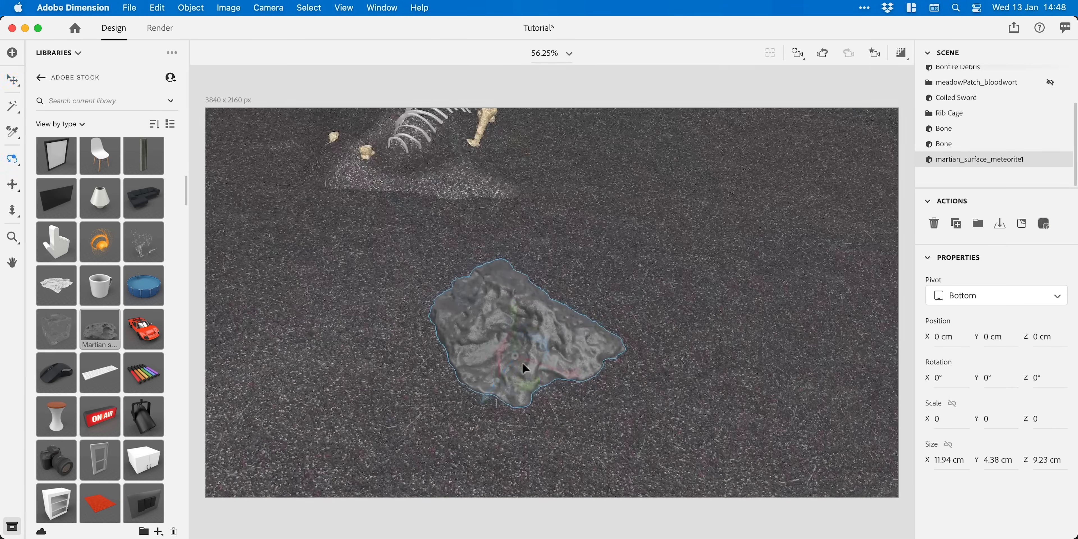
{"action": "left_click_drag", "start_coordinate": [510, 378], "coordinate": [272, 308]}
{"action": "left_click_drag", "start_coordinate": [481, 369], "coordinate": [464, 393]}
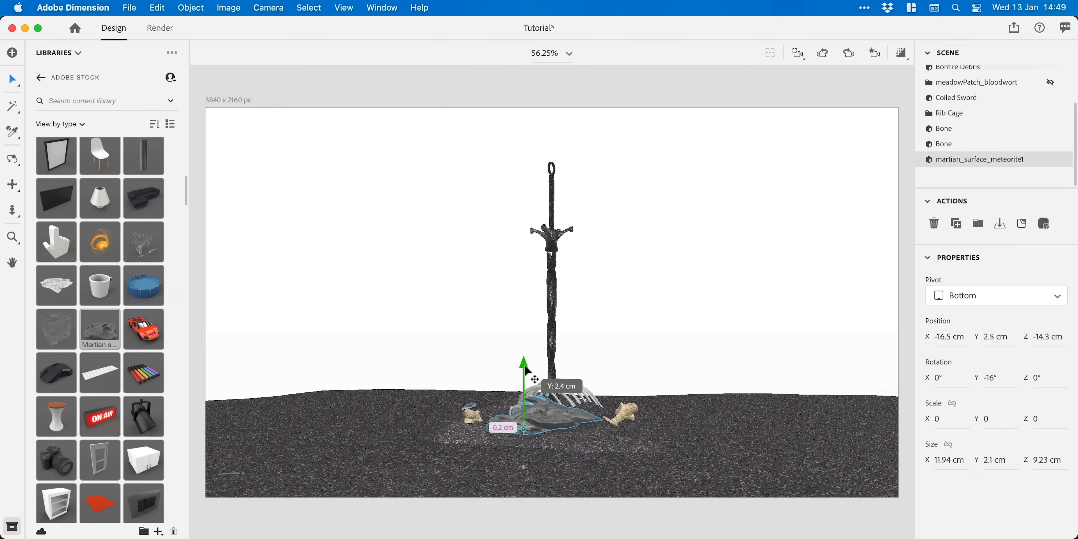
{"action": "left_click_drag", "start_coordinate": [524, 402], "coordinate": [524, 394]}
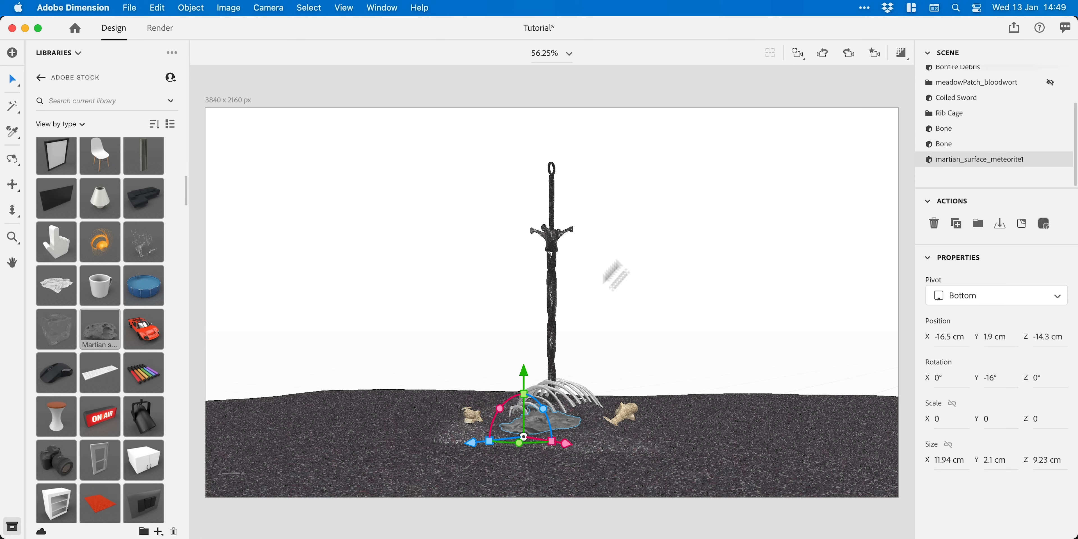
Group the rib cage, both bones and the meteorite, and name the group Debris.
{"action": "left_click", "coordinate": [781, 82]}
{"action": "left_click", "coordinate": [934, 159]}
{"action": "left_click", "coordinate": [960, 114], "text": "shift"}
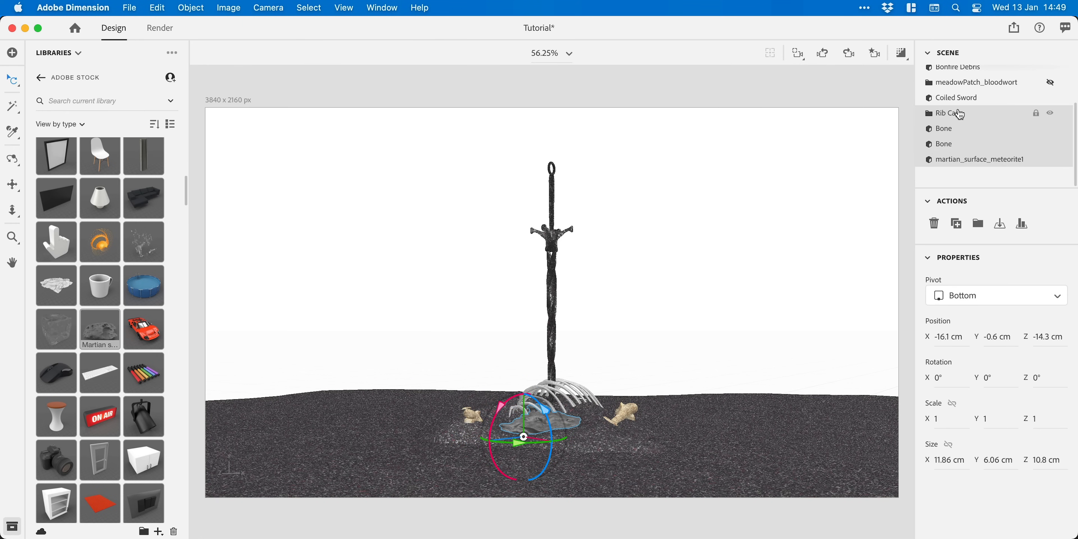
{"action": "key", "text": "super+g"}
{"action": "double_click", "coordinate": [950, 162]}
Sample the dark material of the debris mound and apply it to the whole Debris group.
{"action": "key", "text": "i"}
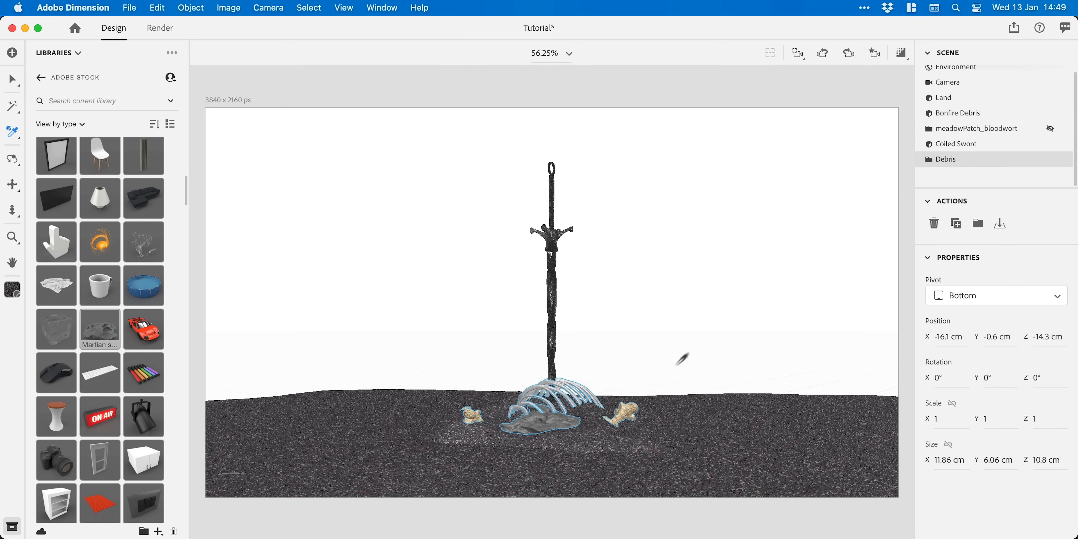
{"action": "left_click", "coordinate": [597, 432]}
{"action": "key", "text": "v"}
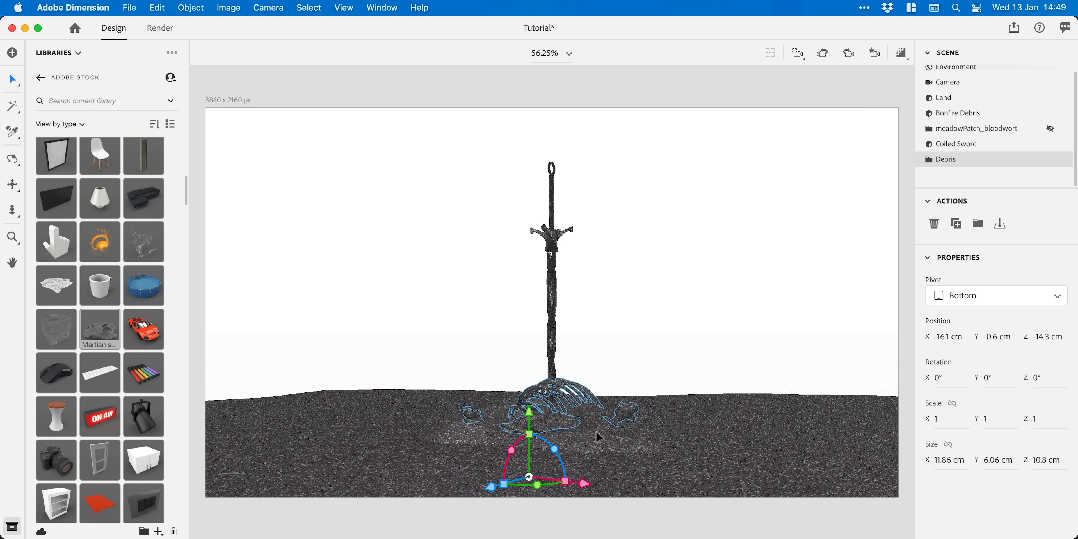
Show the meadowPatch_bloodwort grass again and adjust its placement around the sword mound.
{"action": "left_click", "coordinate": [1051, 131]}
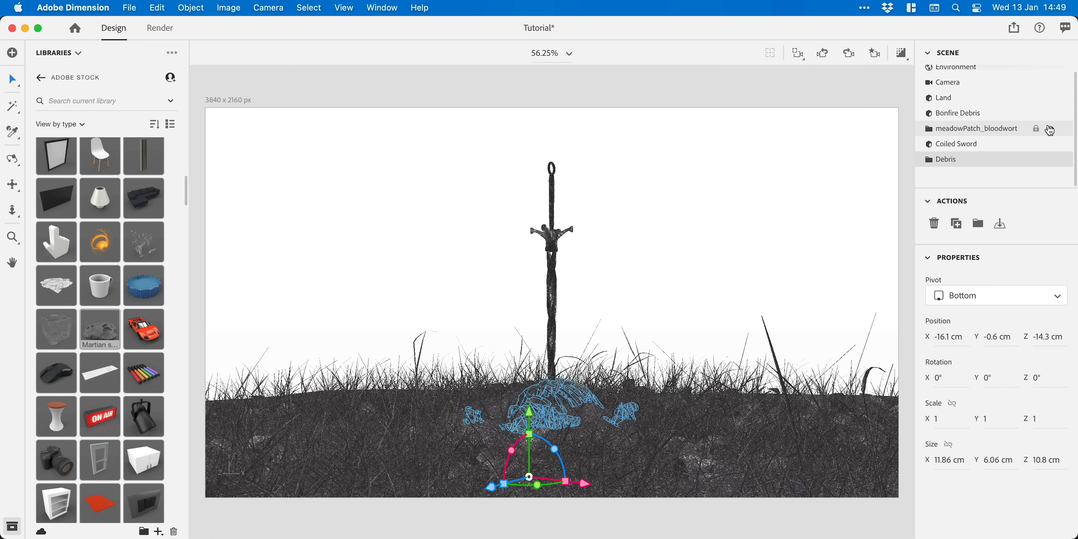
{"action": "left_click", "coordinate": [879, 90]}
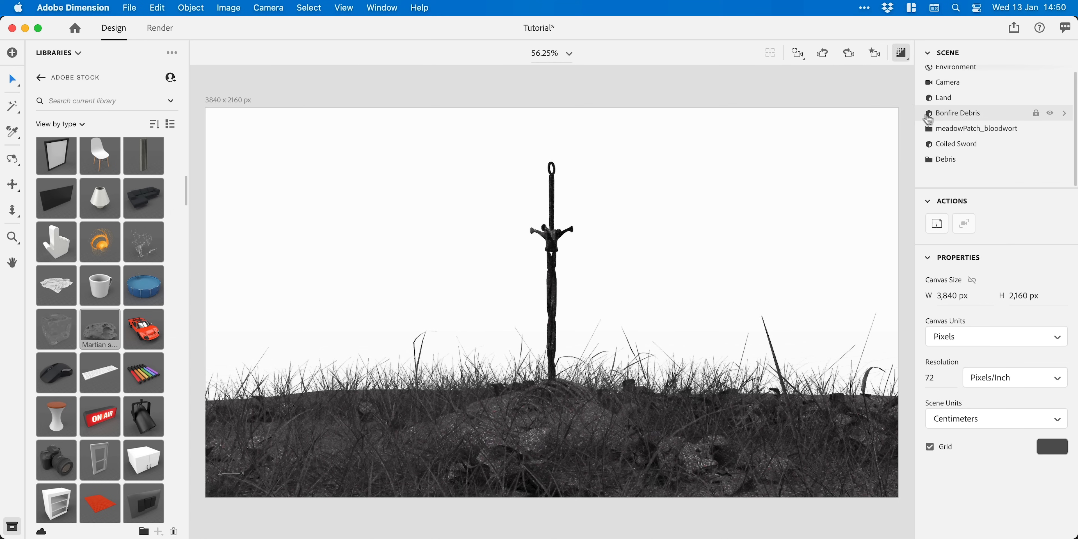
{"action": "left_click", "coordinate": [927, 128]}
{"action": "left_click_drag", "start_coordinate": [566, 465], "coordinate": [567, 432]}
{"action": "left_click", "coordinate": [825, 119]}
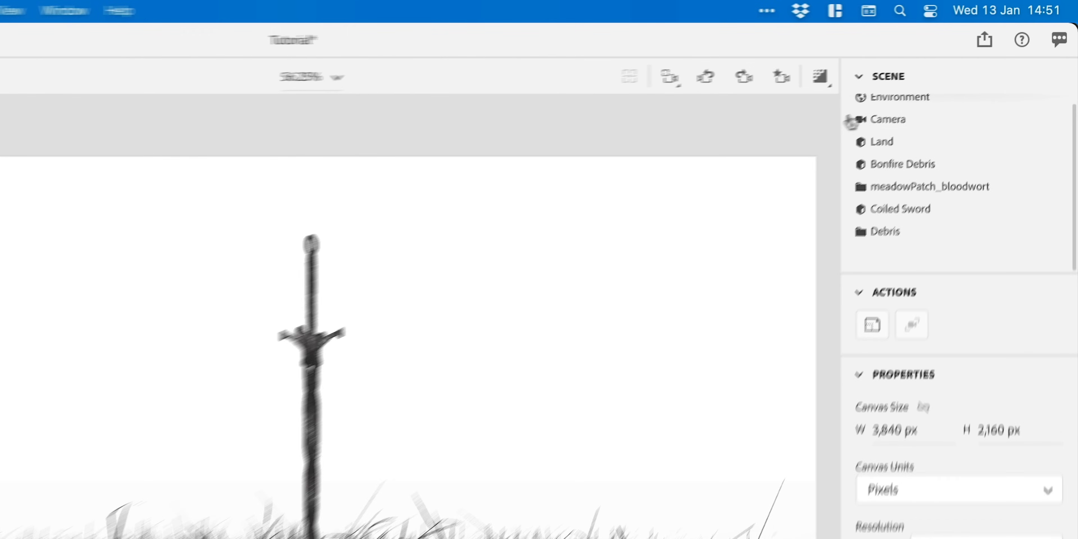
Set the camera's field of view to 30° and enable focus, with the focus point on the sword blade and a blur amount of 8.
{"action": "left_click", "coordinate": [954, 84]}
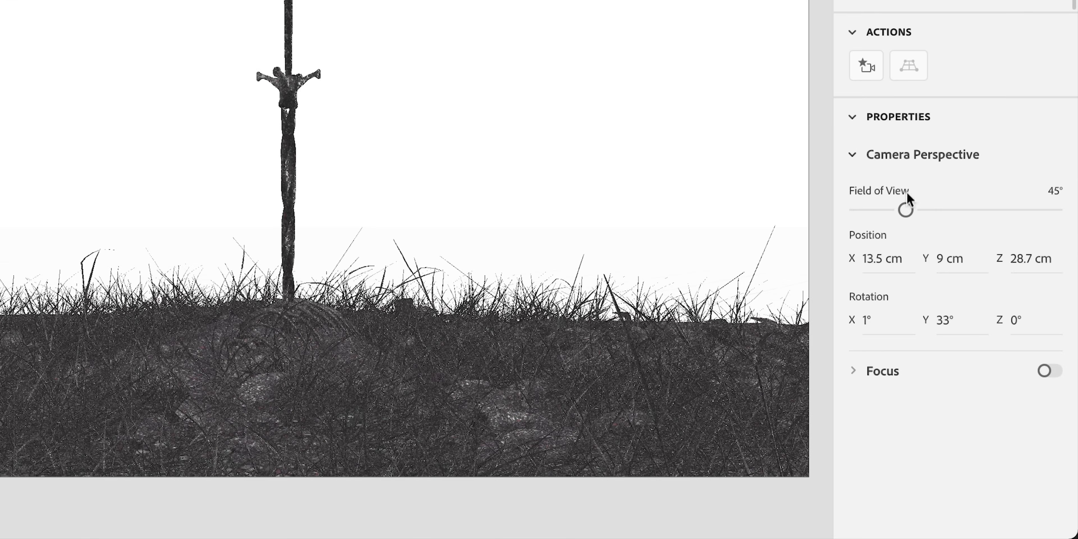
{"action": "left_click_drag", "start_coordinate": [908, 215], "coordinate": [892, 215]}
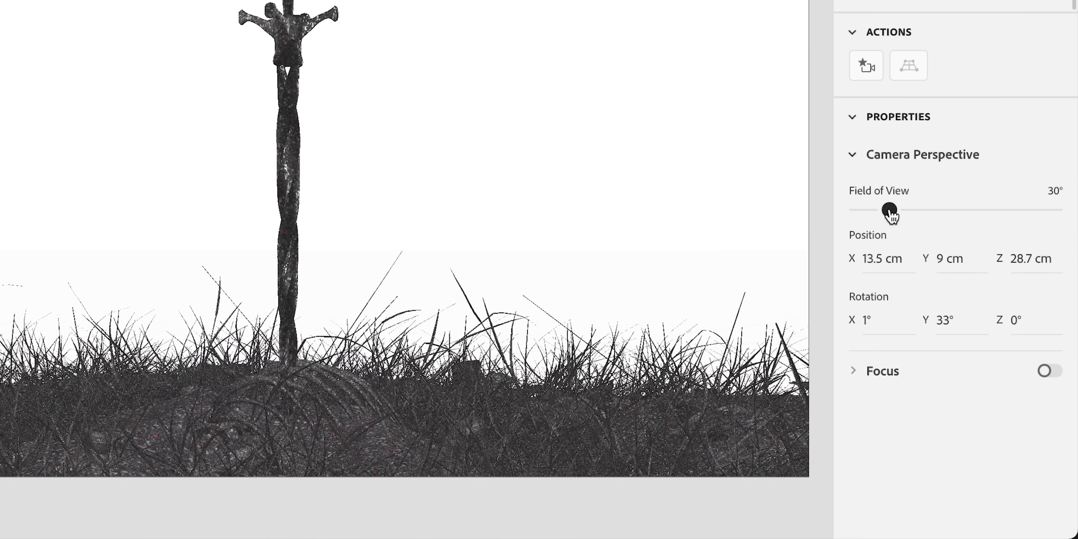
{"action": "left_click", "coordinate": [1045, 371]}
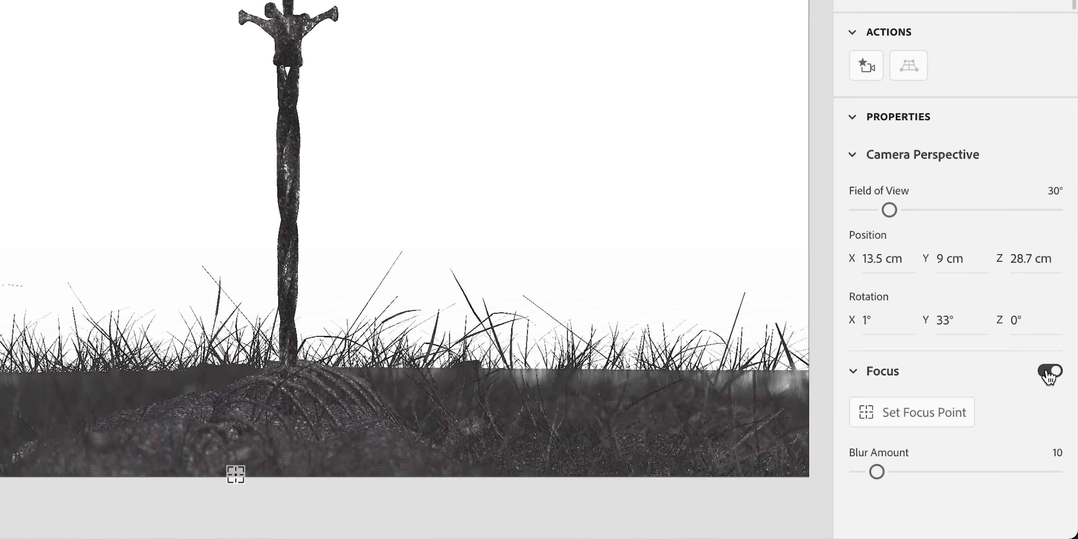
{"action": "left_click", "coordinate": [937, 424]}
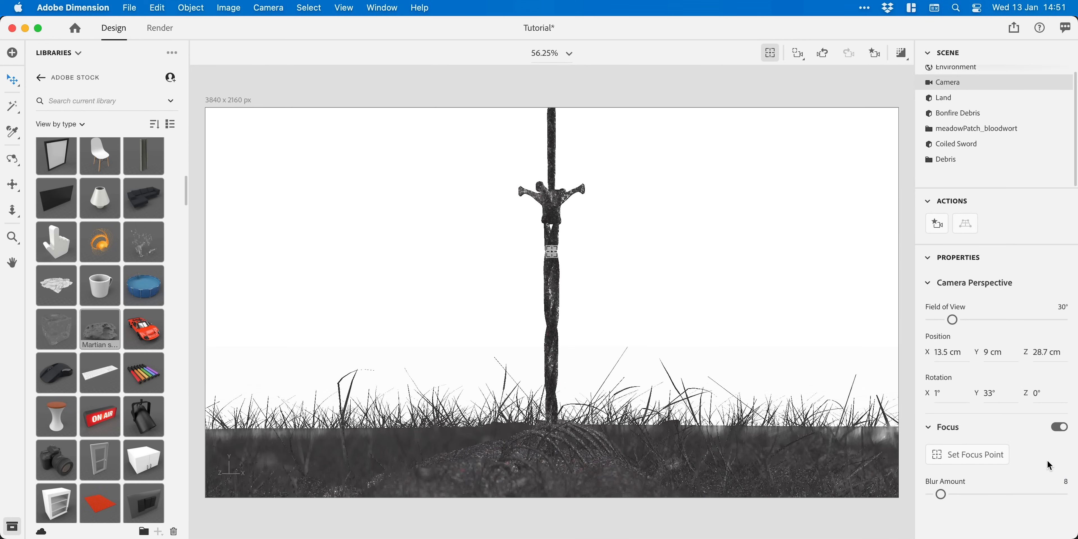
Pull the camera back to X 23.7, Y 9.1, Z 44.3 cm and update the Main camera bookmark with this view.
{"action": "scroll", "coordinate": [592, 274], "scroll_direction": "down", "scroll_amount": 5}
{"action": "left_click_drag", "start_coordinate": [595, 284], "coordinate": [595, 297]}
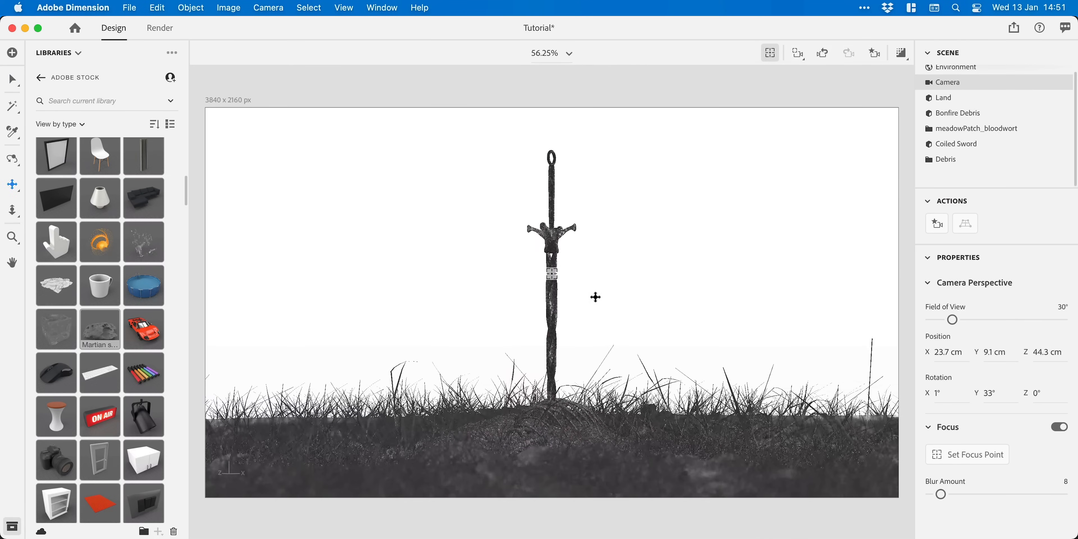
{"action": "left_click", "coordinate": [875, 54]}
{"action": "mouse_move", "coordinate": [887, 107]}
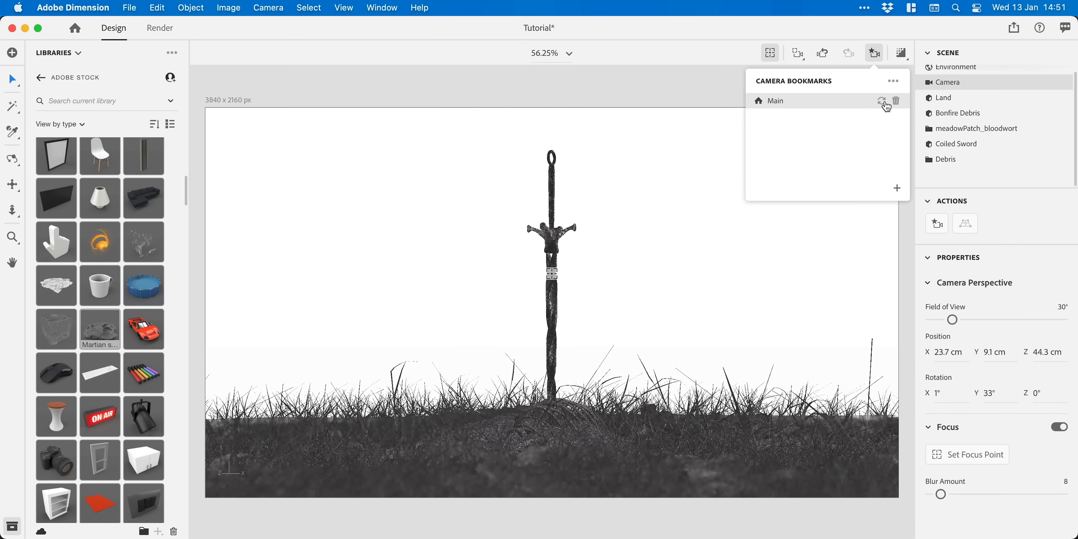
{"action": "left_click", "coordinate": [876, 53]}
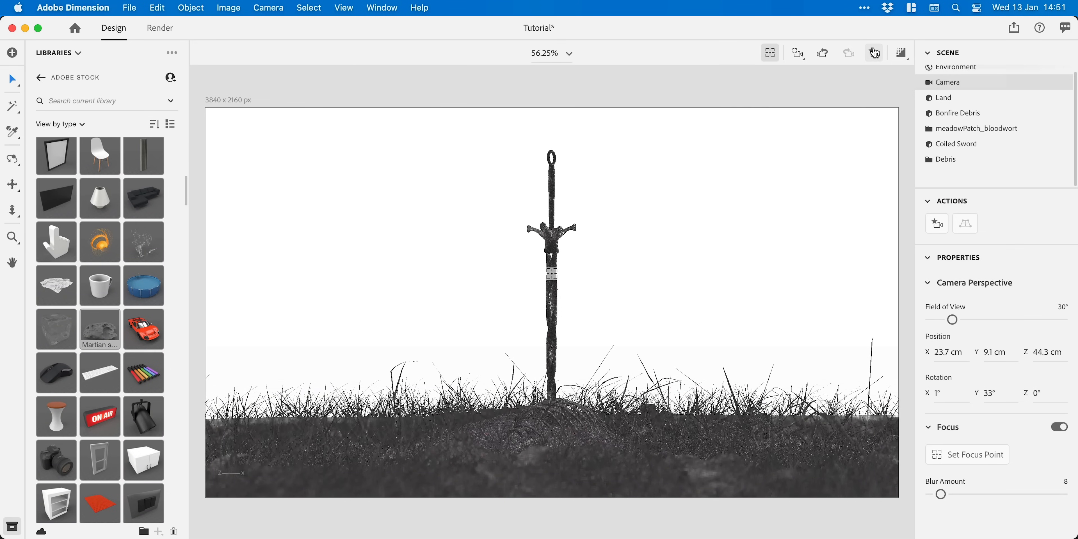
{"action": "left_click", "coordinate": [872, 78]}
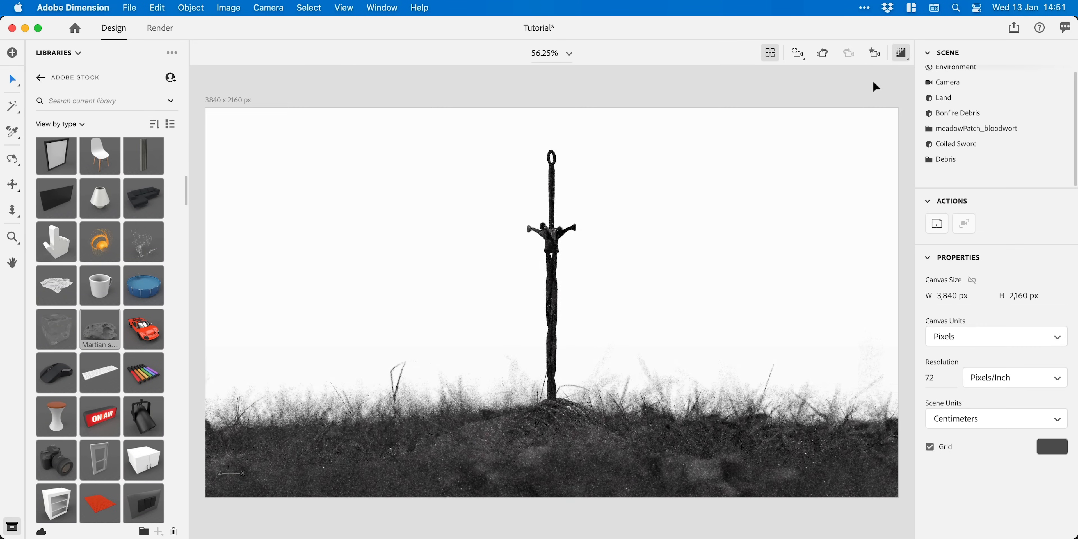
Set the camera's focus blur amount to 5 and inspect the Bonfire Debris mound in the render preview.
{"action": "left_click", "coordinate": [944, 84]}
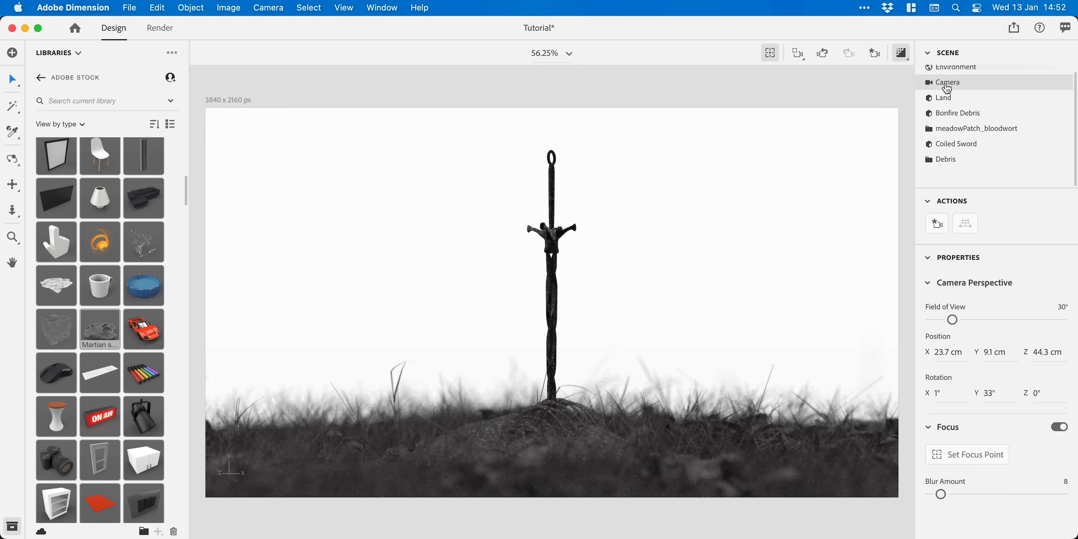
{"action": "type", "text": "5"}
{"action": "key", "text": "Return"}
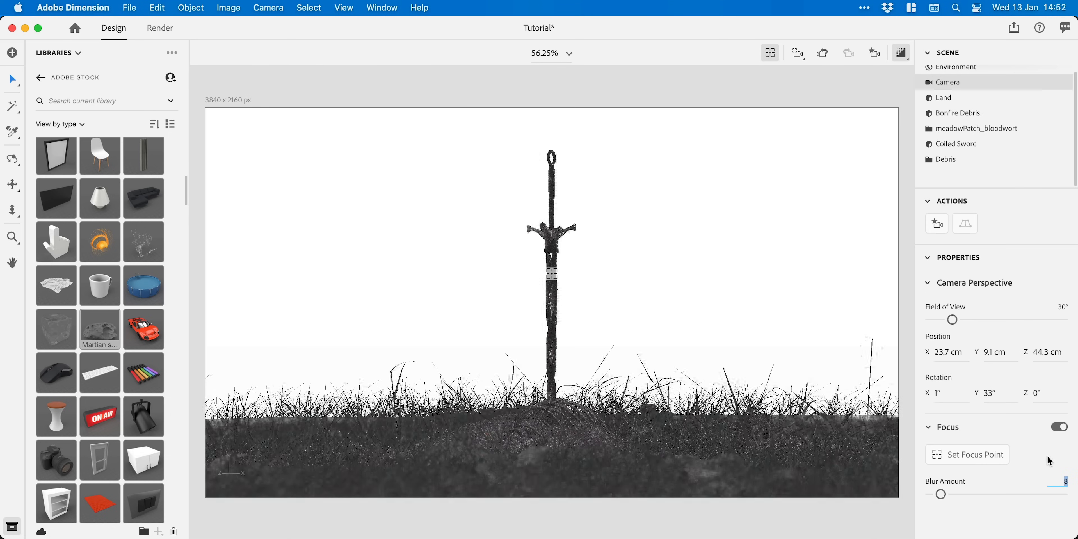
{"action": "left_click", "coordinate": [976, 119]}
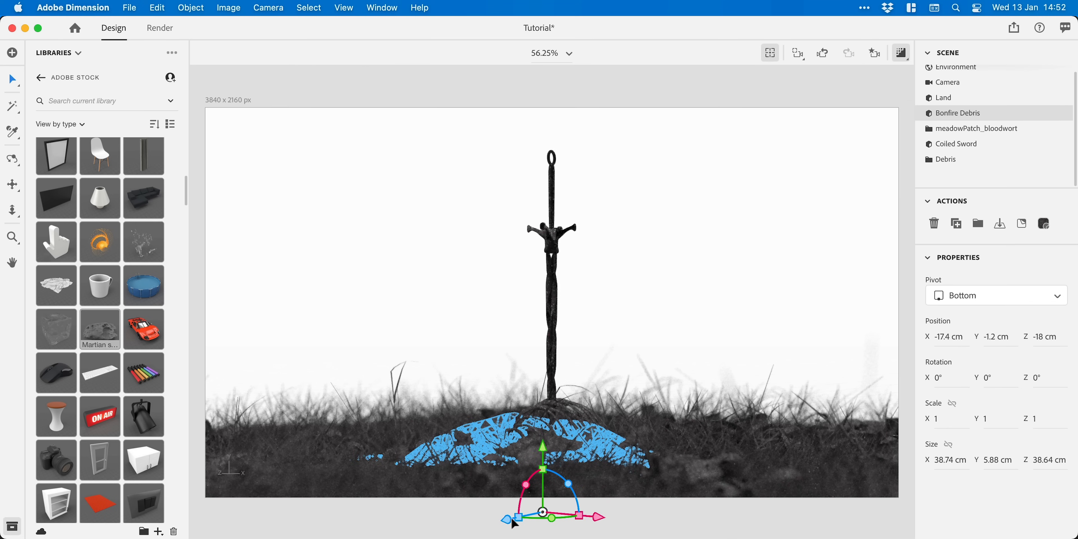
{"action": "left_click", "coordinate": [859, 83]}
{"action": "key", "text": "backslash"}
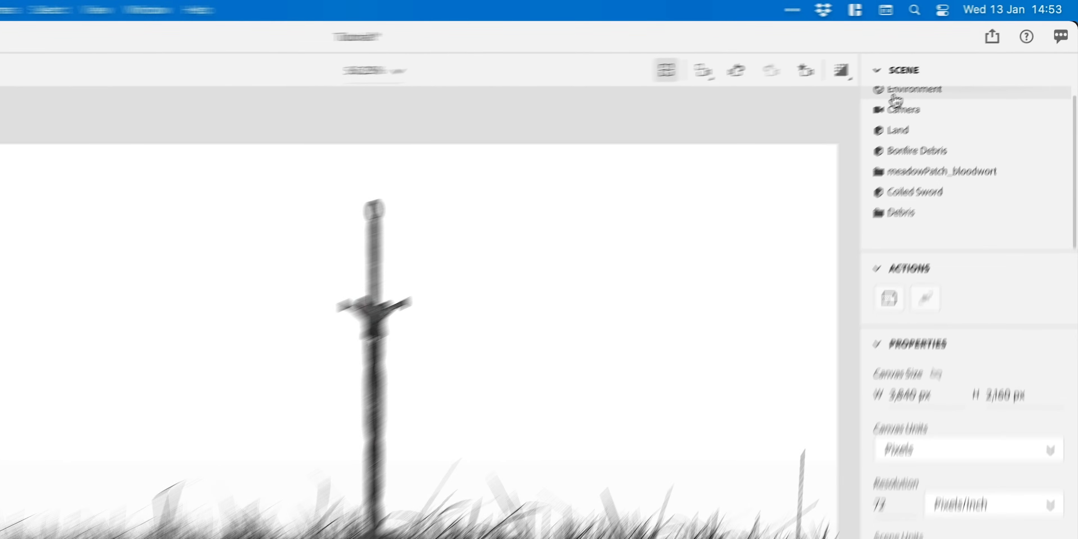
Apply the snowy "Winter Pa..." light from the Adobe Stock library to the environment and reduce its intensity to about 50%.
{"action": "scroll", "coordinate": [940, 73], "scroll_direction": "up", "scroll_amount": 1}
{"action": "left_click", "coordinate": [873, 110]}
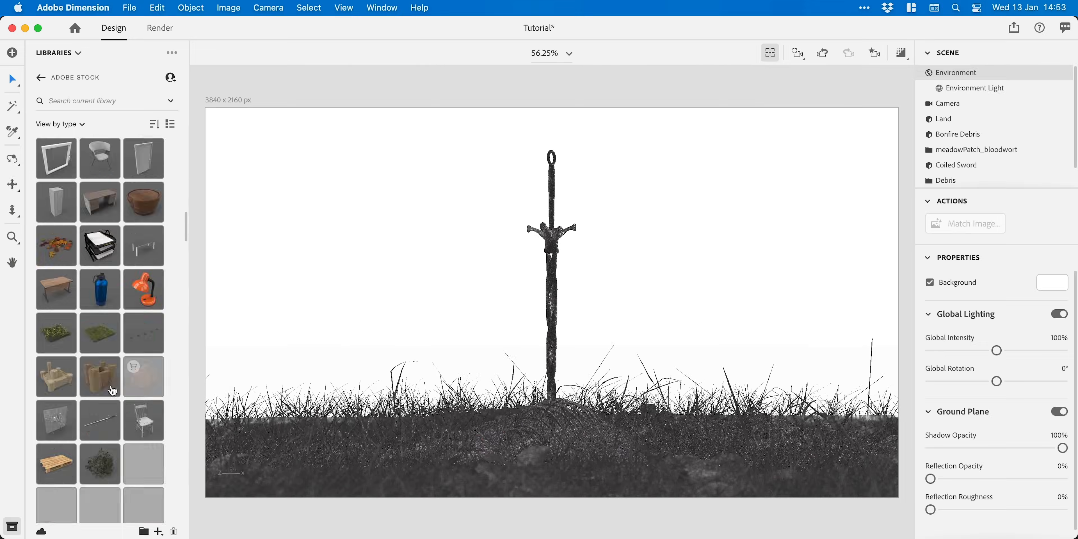
{"action": "scroll", "coordinate": [112, 391], "scroll_direction": "down", "scroll_amount": 10}
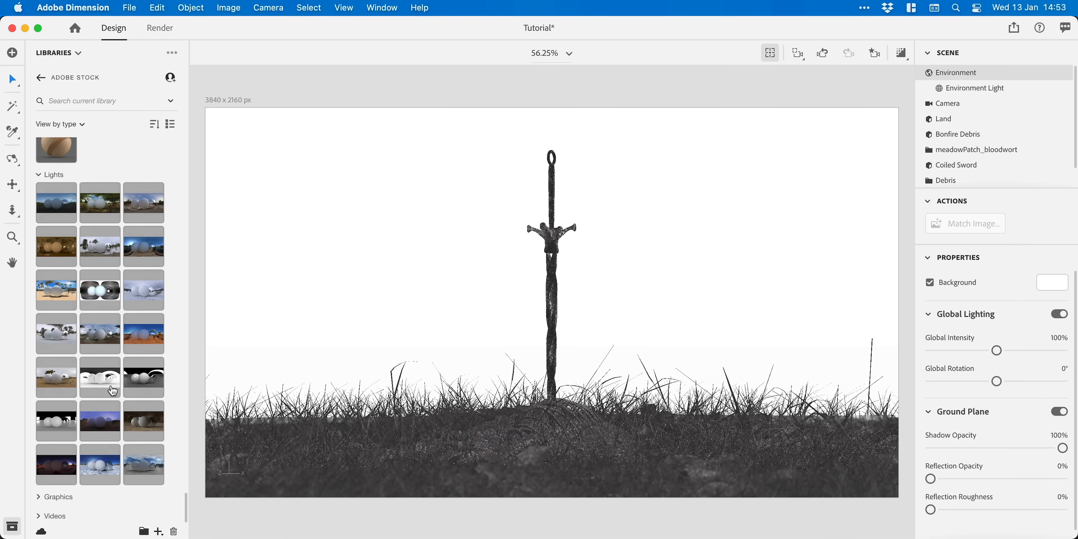
{"action": "left_click", "coordinate": [63, 339]}
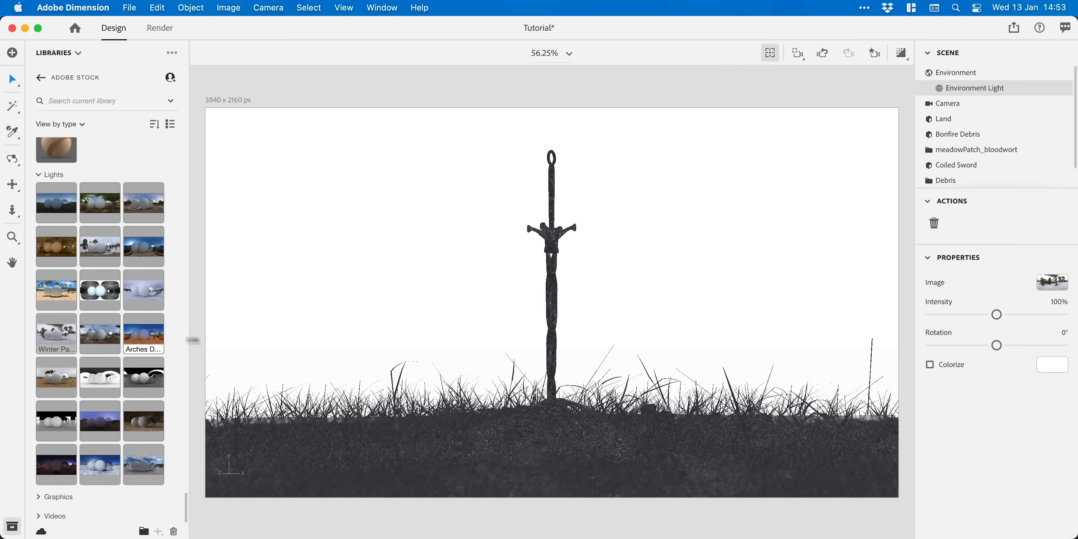
{"action": "mouse_move", "coordinate": [965, 319]}
{"action": "left_mouse_down"}
{"action": "mouse_move", "coordinate": [1020, 316]}
{"action": "mouse_move", "coordinate": [963, 318]}
{"action": "left_mouse_up"}
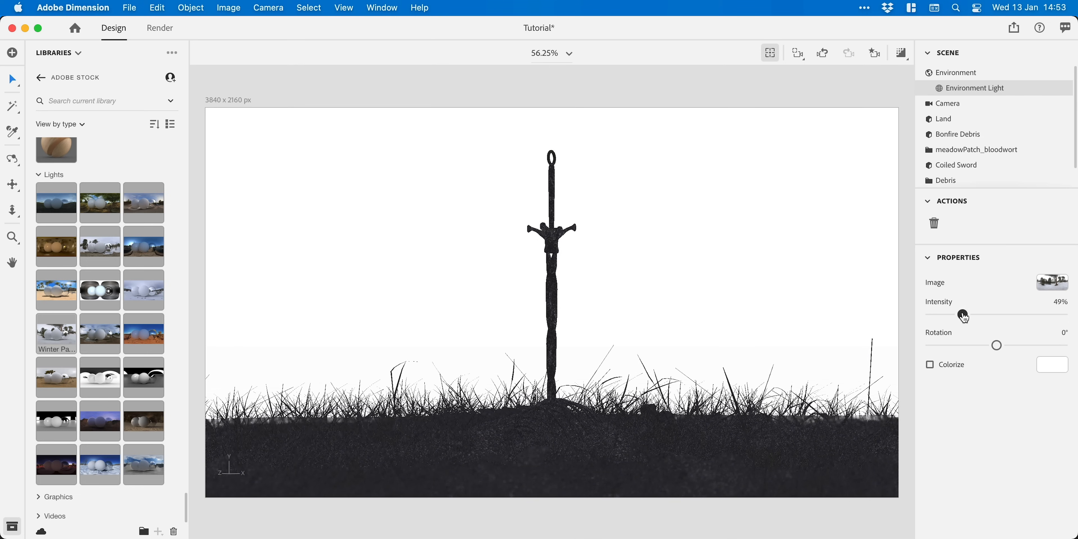
{"action": "left_click", "coordinate": [839, 88]}
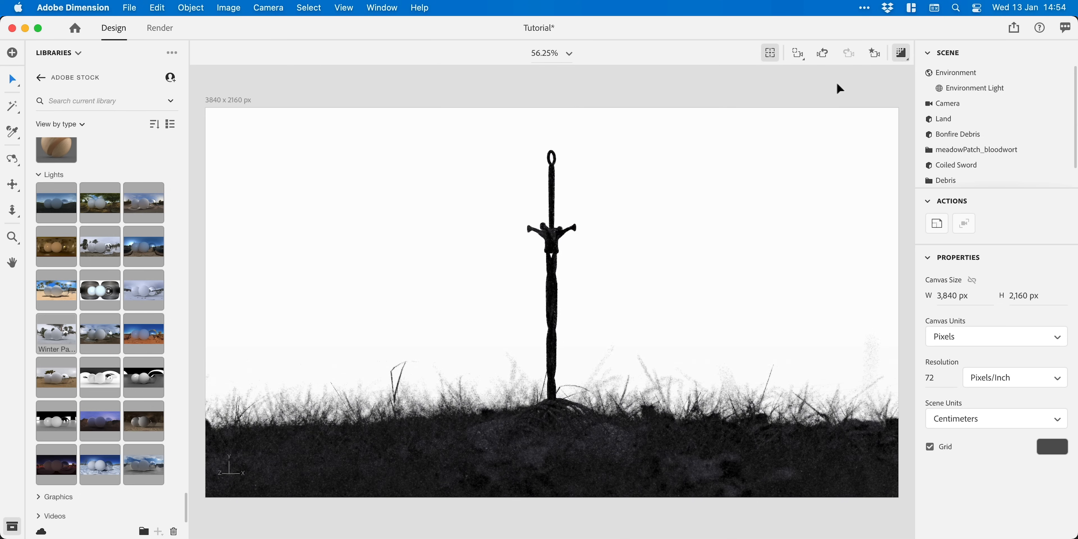
{"action": "left_click", "coordinate": [959, 89]}
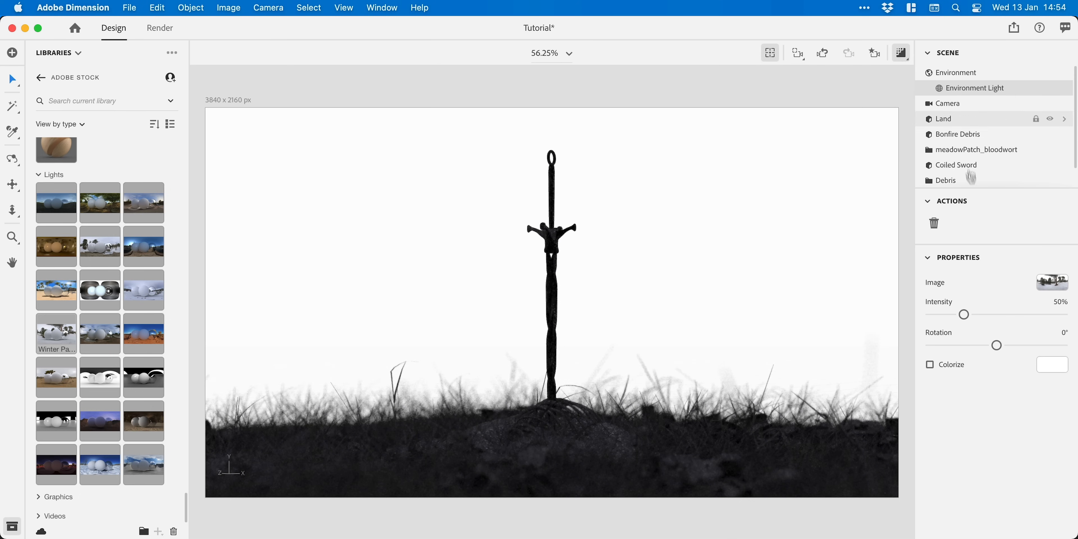
{"action": "mouse_move", "coordinate": [964, 315]}
{"action": "left_mouse_down"}
{"action": "mouse_move", "coordinate": [983, 316]}
{"action": "mouse_move", "coordinate": [973, 322]}
{"action": "left_mouse_up"}
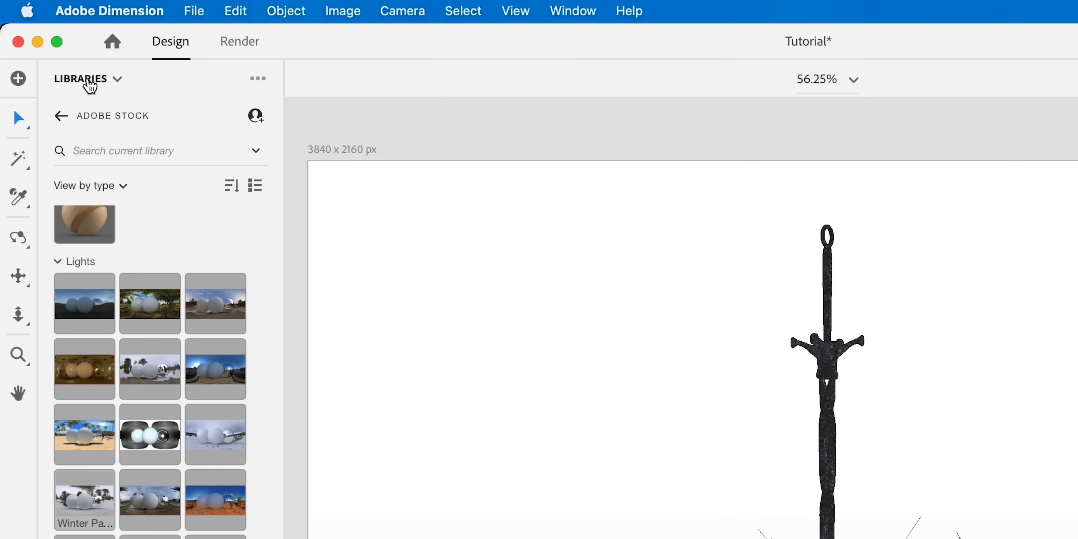
Add a sphere from the starter assets and apply the Glowing material to it.
{"action": "left_click", "coordinate": [57, 53]}
{"action": "left_click", "coordinate": [97, 112]}
{"action": "left_click", "coordinate": [226, 250]}
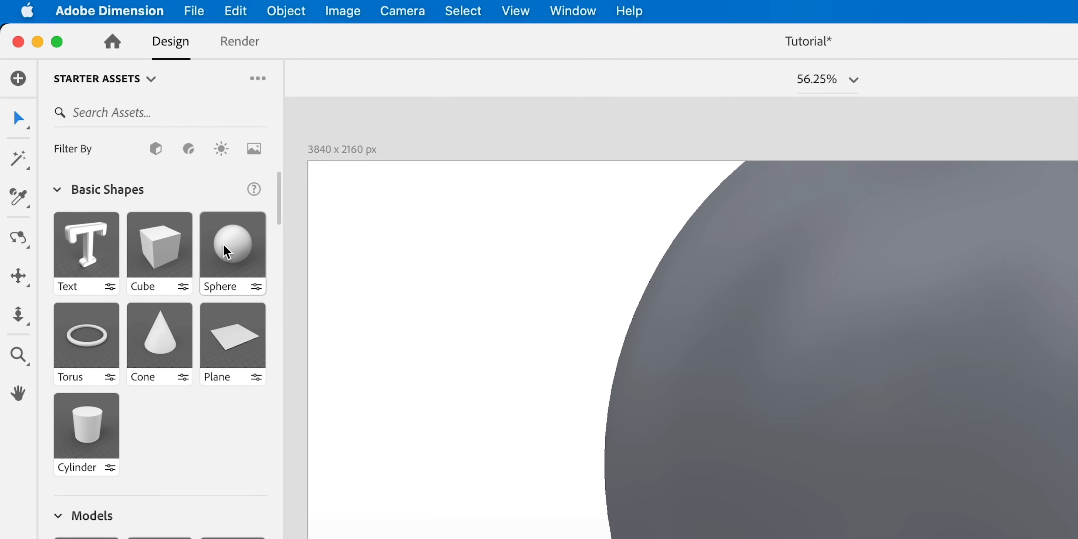
{"action": "left_click", "coordinate": [187, 151]}
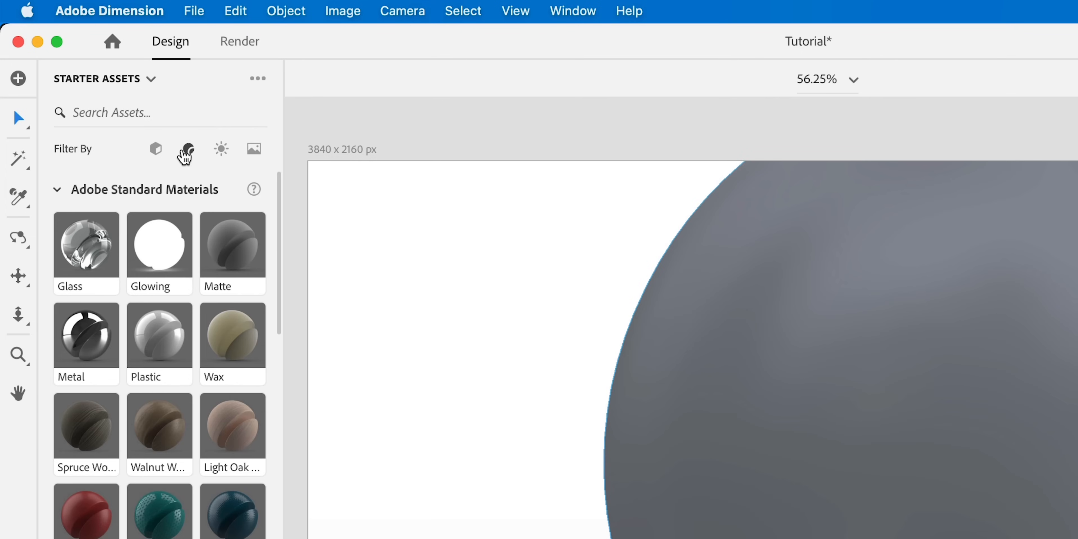
{"action": "left_click_drag", "start_coordinate": [163, 239], "coordinate": [870, 353]}
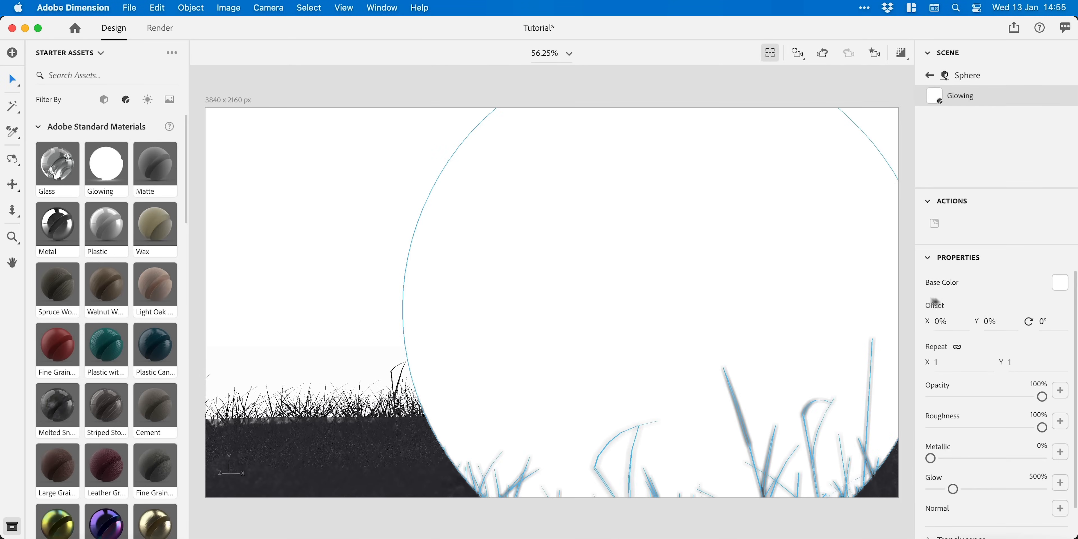
Set the sphere's glowing material to base color FF0000 and its glow to 1,000%.
{"action": "left_click", "coordinate": [1061, 288]}
{"action": "left_click", "coordinate": [1039, 202]}
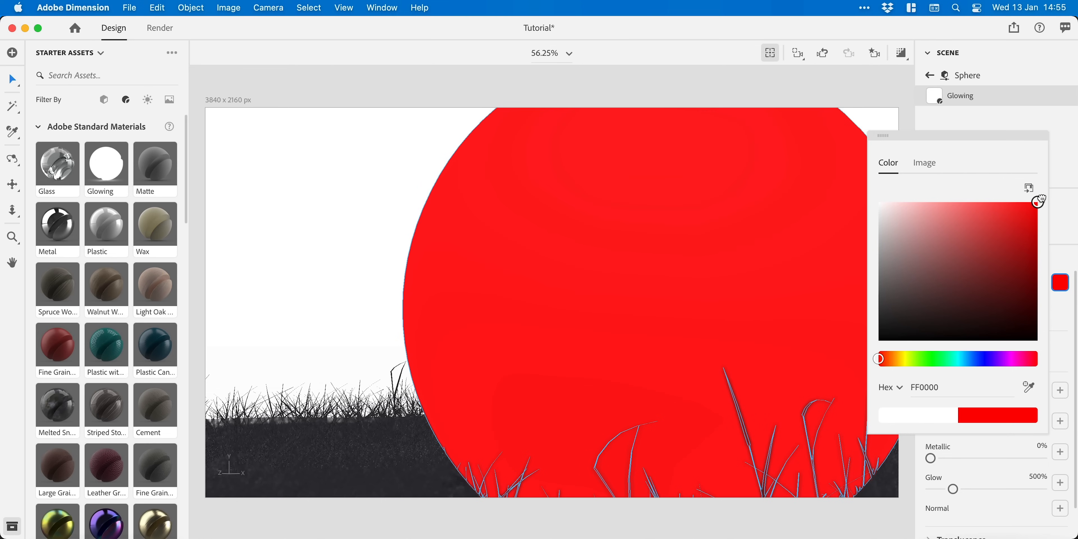
{"action": "left_click", "coordinate": [1031, 472]}
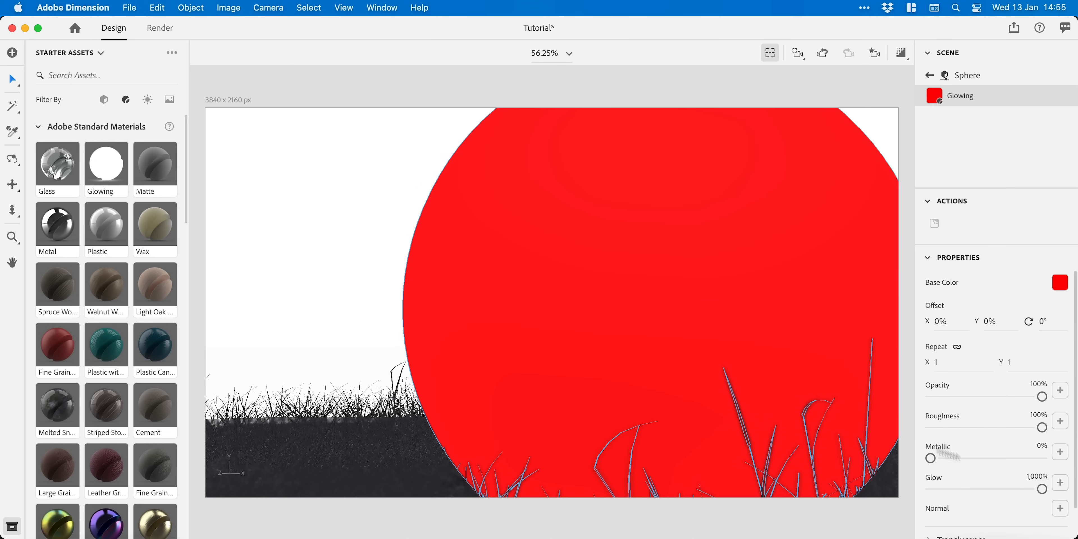
Move the glowing sphere above the land to about X -21.6, Y 18.6, Z -18.4 cm and scale it down to about 0.2.
{"action": "scroll", "coordinate": [607, 302], "scroll_direction": "down", "scroll_amount": 5}
{"action": "left_click_drag", "start_coordinate": [607, 303], "coordinate": [562, 304]}
{"action": "left_click", "coordinate": [570, 306]}
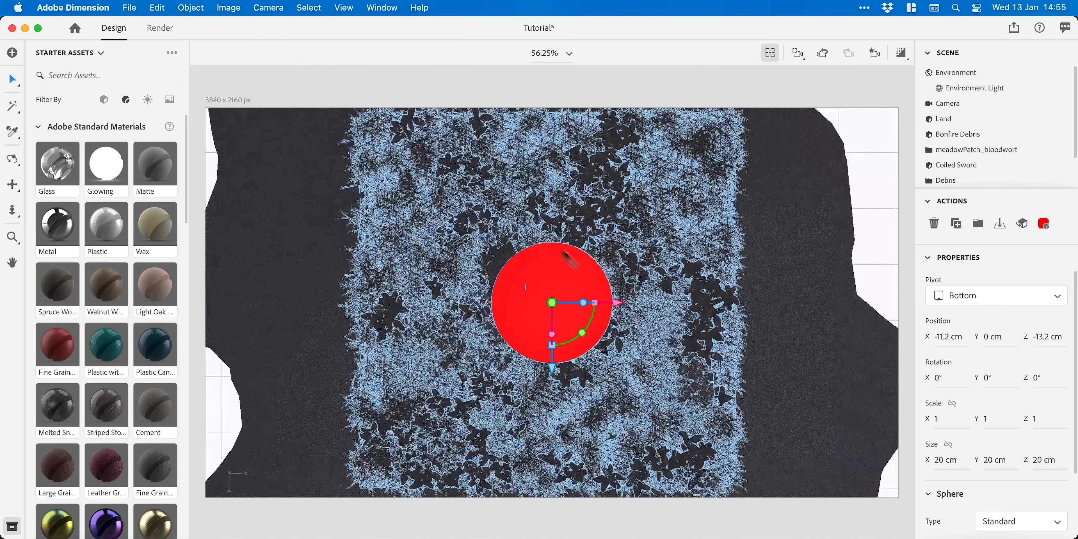
{"action": "left_click_drag", "start_coordinate": [611, 367], "coordinate": [481, 305]}
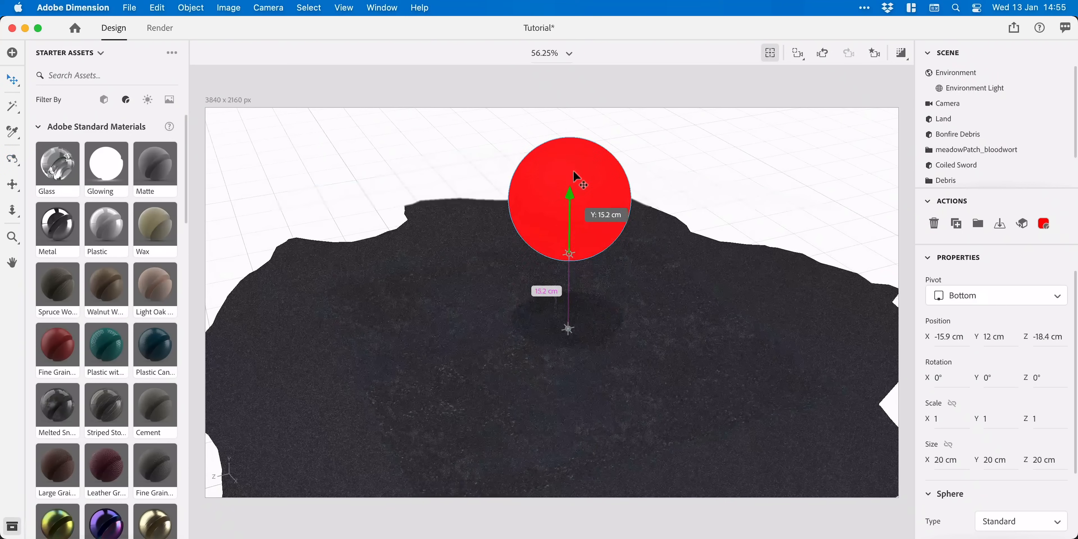
{"action": "left_click_drag", "start_coordinate": [521, 270], "coordinate": [582, 247]}
{"action": "key", "text": "s"}
{"action": "left_click_drag", "start_coordinate": [555, 165], "coordinate": [556, 220]}
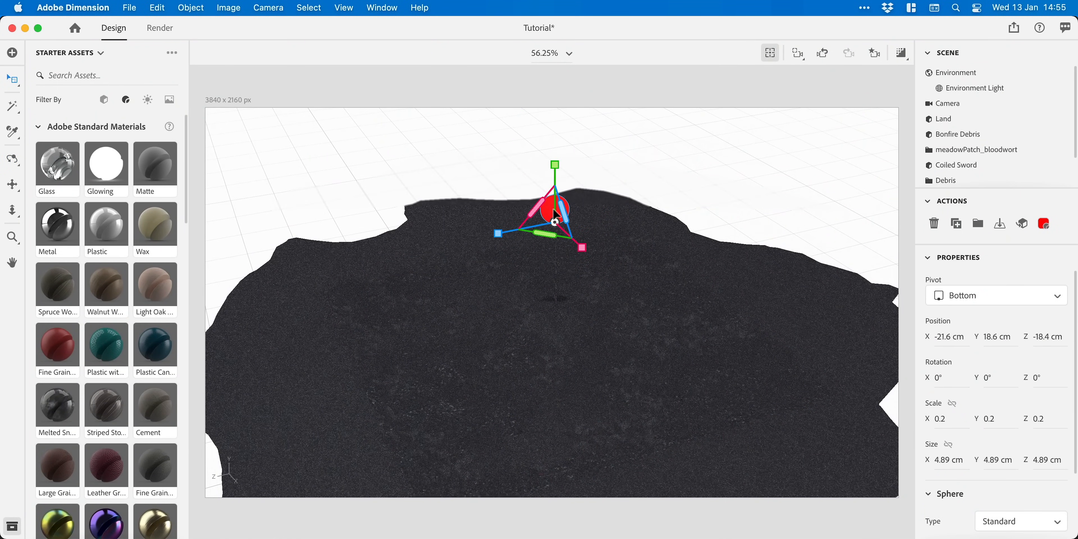
Add a Pipe from the starter asset models and scale it down to about 0.1 wide and 0.7 high.
{"action": "left_click", "coordinate": [104, 101]}
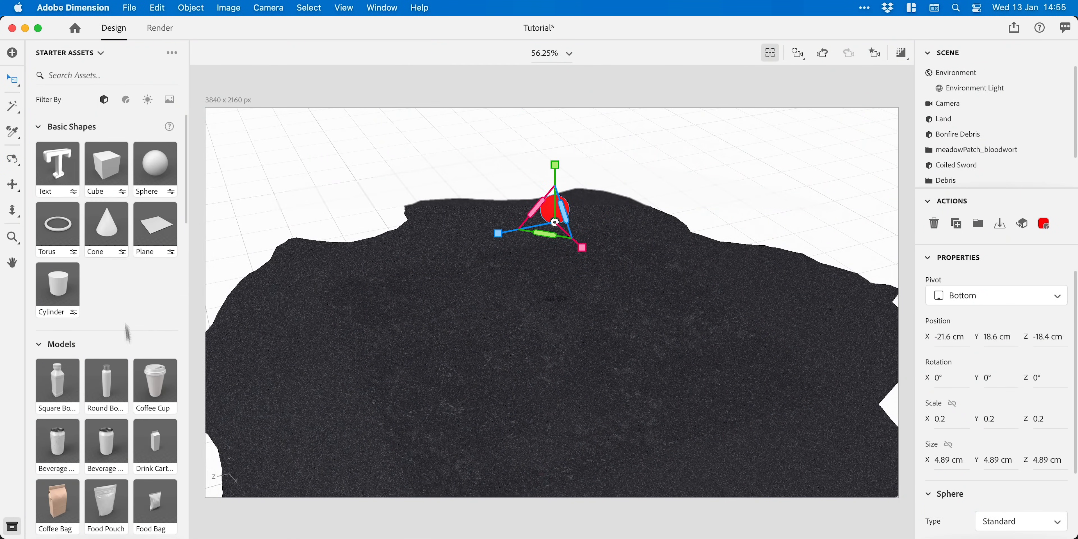
{"action": "scroll", "coordinate": [127, 335], "scroll_direction": "down", "scroll_amount": 20}
{"action": "scroll", "coordinate": [127, 336], "scroll_direction": "down", "scroll_amount": 2}
{"action": "left_click", "coordinate": [55, 503]}
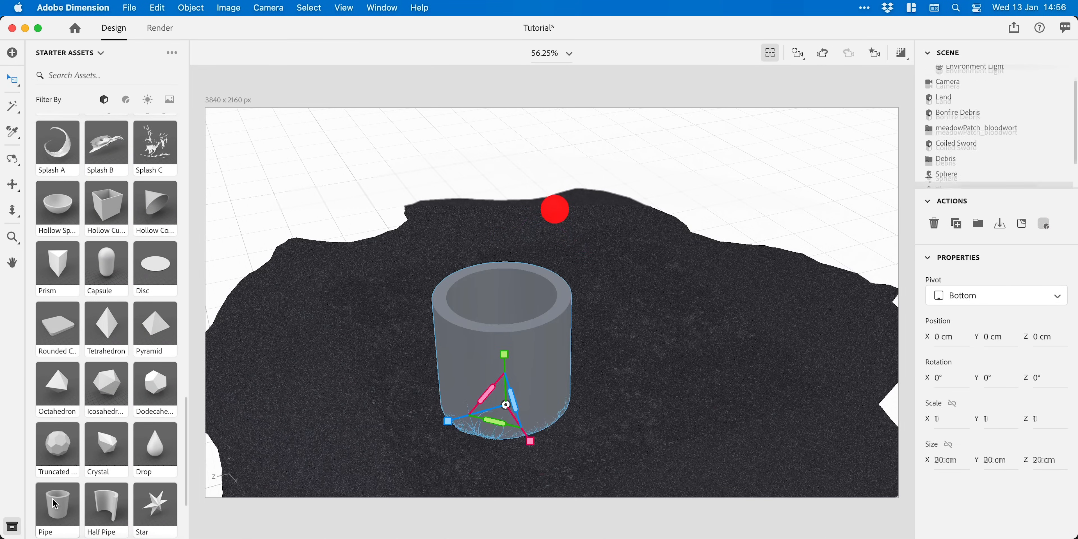
{"action": "left_click_drag", "start_coordinate": [505, 354], "coordinate": [488, 73]}
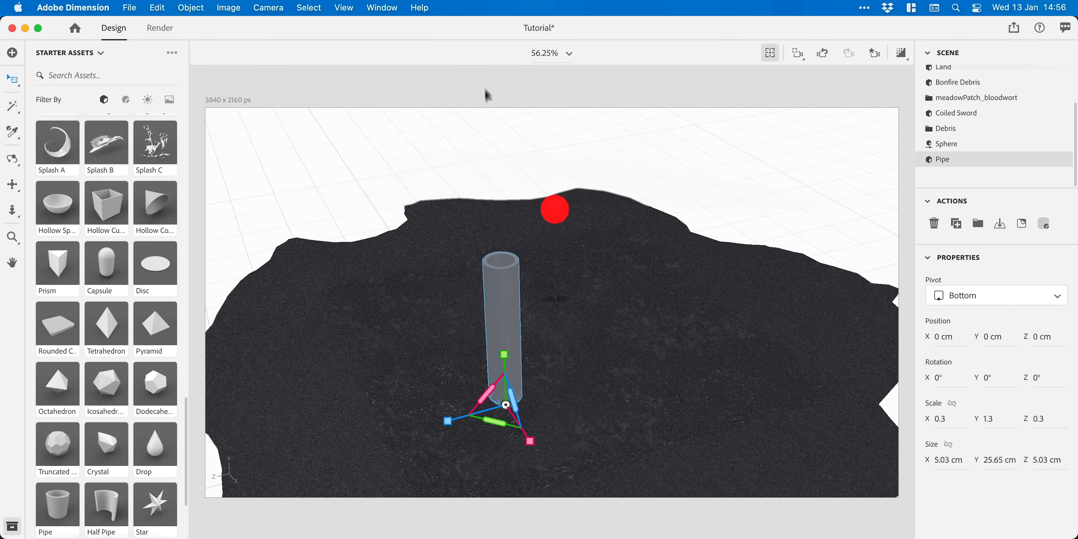
{"action": "left_click_drag", "start_coordinate": [506, 357], "coordinate": [512, 379]}
Move the pipe over the coiled sword to about X -15.6 cm, Z -15.7 cm.
{"action": "key", "text": "v"}
{"action": "left_click_drag", "start_coordinate": [690, 407], "coordinate": [588, 409]}
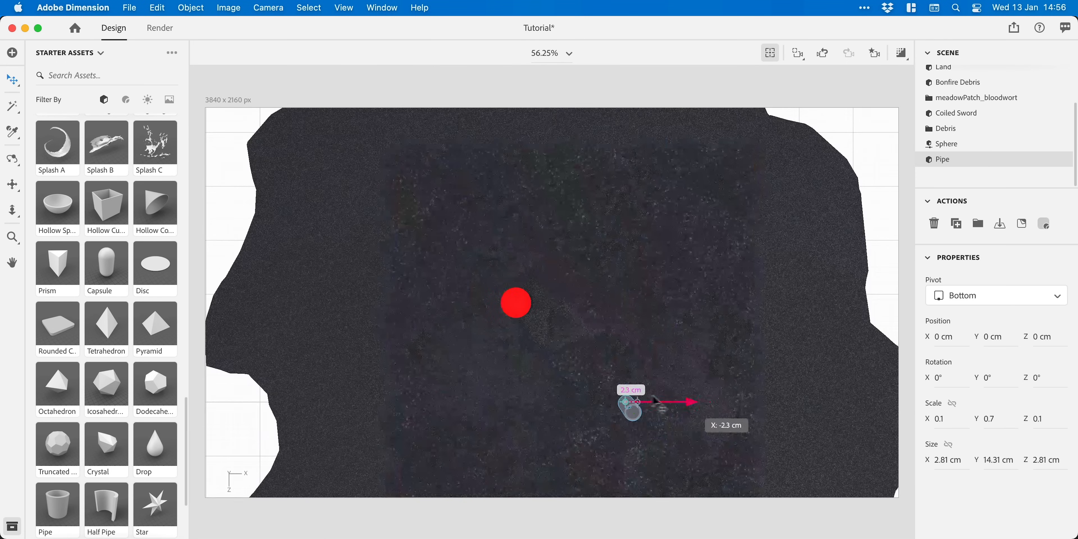
{"action": "left_click_drag", "start_coordinate": [560, 443], "coordinate": [558, 392]}
{"action": "key", "text": "f"}
{"action": "scroll", "coordinate": [556, 380], "scroll_direction": "down", "scroll_amount": 5}
{"action": "left_click_drag", "start_coordinate": [622, 315], "coordinate": [606, 315]}
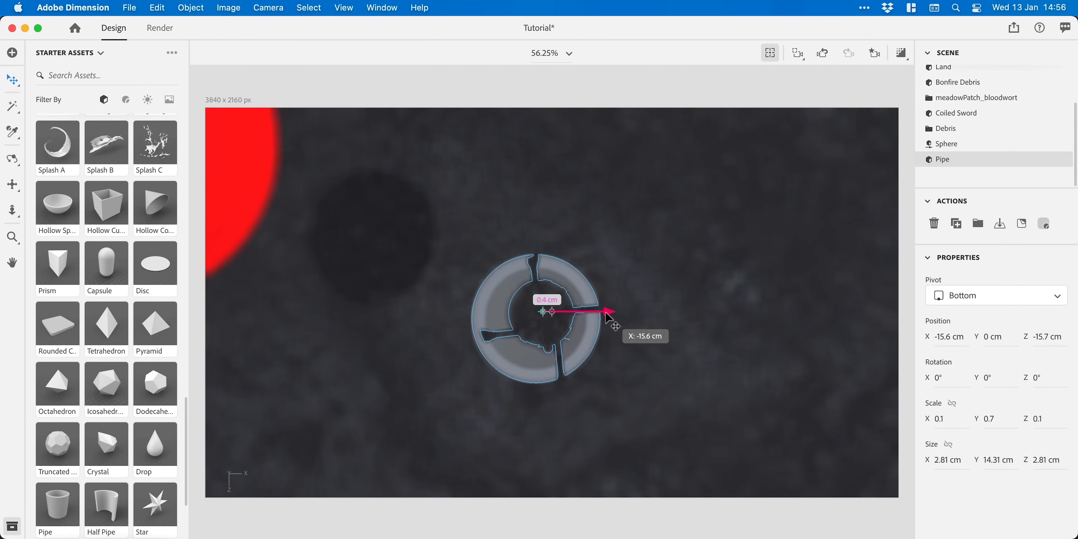
Shrink the red sphere to fit inside the pipe and center it on the pipe's axis.
{"action": "scroll", "coordinate": [607, 315], "scroll_direction": "down", "scroll_amount": 3}
{"action": "left_click", "coordinate": [400, 236]}
{"action": "left_click_drag", "start_coordinate": [432, 231], "coordinate": [570, 233]}
{"action": "key", "text": "s"}
{"action": "key", "text": "v"}
{"action": "left_click_drag", "start_coordinate": [544, 295], "coordinate": [543, 361]}
{"action": "key", "text": "s"}
{"action": "key", "text": "v"}
{"action": "left_click", "coordinate": [557, 344], "text": "shift"}
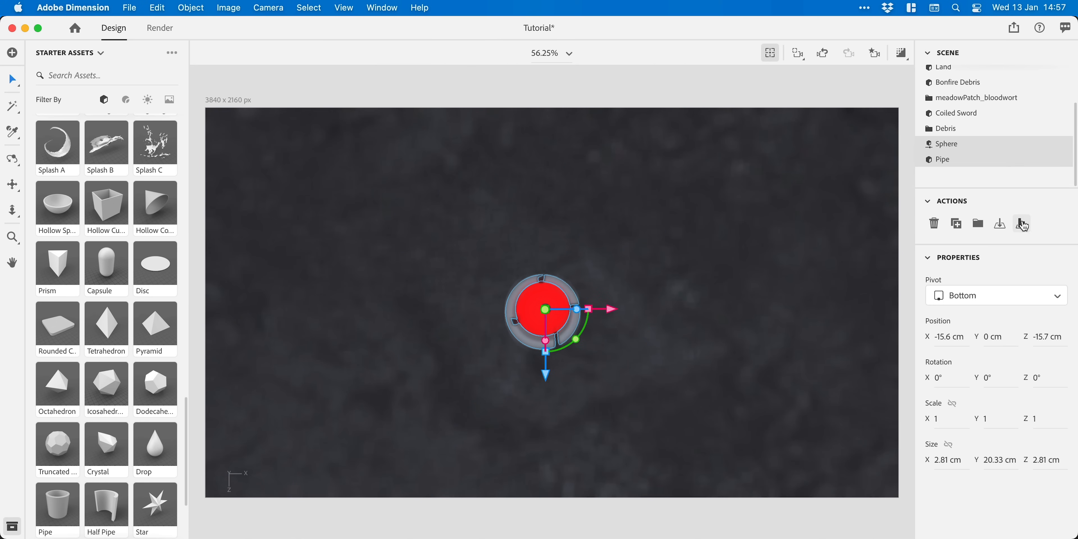
{"action": "key", "text": "a"}
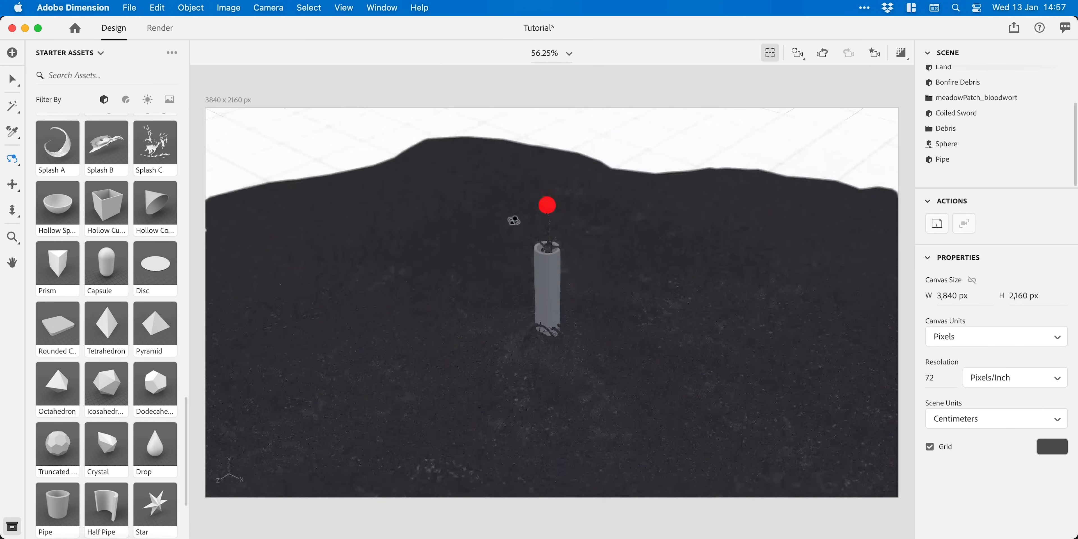
Hide the meadowPatch_bloodwort group and raise the pipe above the sword to about Y 18.3 cm.
{"action": "left_click", "coordinate": [942, 159]}
{"action": "left_click", "coordinate": [1049, 98]}
{"action": "left_click_drag", "start_coordinate": [547, 182], "coordinate": [577, 208]}
{"action": "scroll", "coordinate": [551, 149], "scroll_direction": "up", "scroll_amount": 4}
{"action": "key", "text": "2"}
{"action": "left_click_drag", "start_coordinate": [539, 244], "coordinate": [543, 291]}
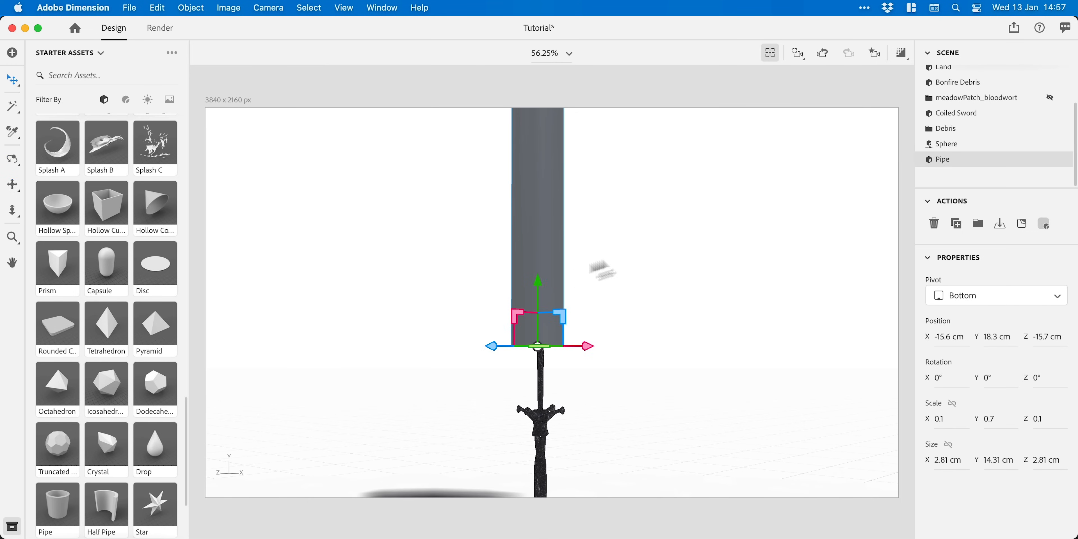
Group the sphere and the pipe and name the group Custom Light.
{"action": "left_click", "coordinate": [963, 144]}
{"action": "left_click", "coordinate": [971, 157], "text": "shift"}
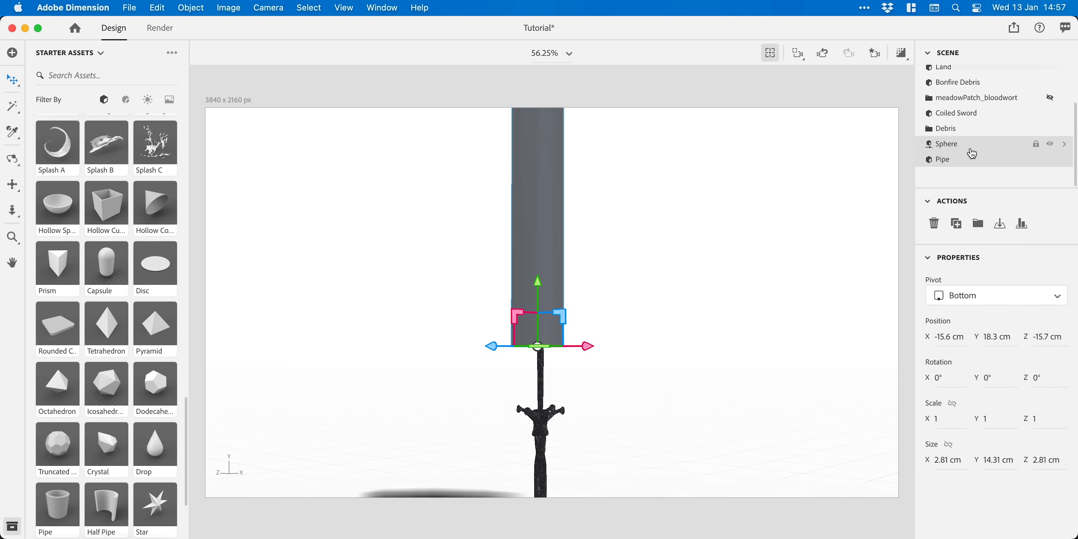
{"action": "key", "text": "super+g"}
{"action": "double_click", "coordinate": [948, 162]}
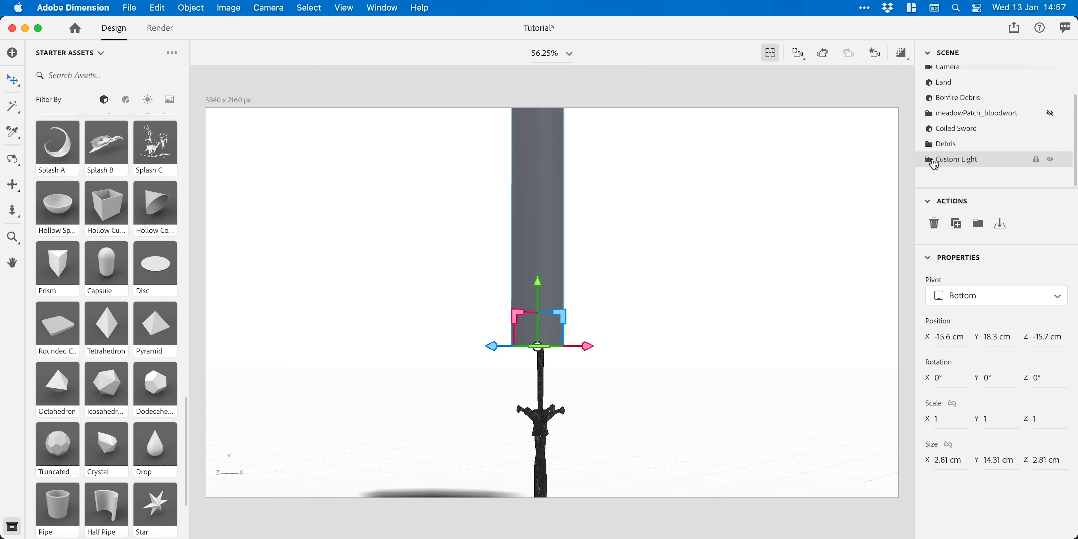
Set the base color of the pipe's material in the Custom Light group to black.
{"action": "scroll", "coordinate": [931, 164], "scroll_direction": "down", "scroll_amount": 2}
{"action": "left_click", "coordinate": [952, 163]}
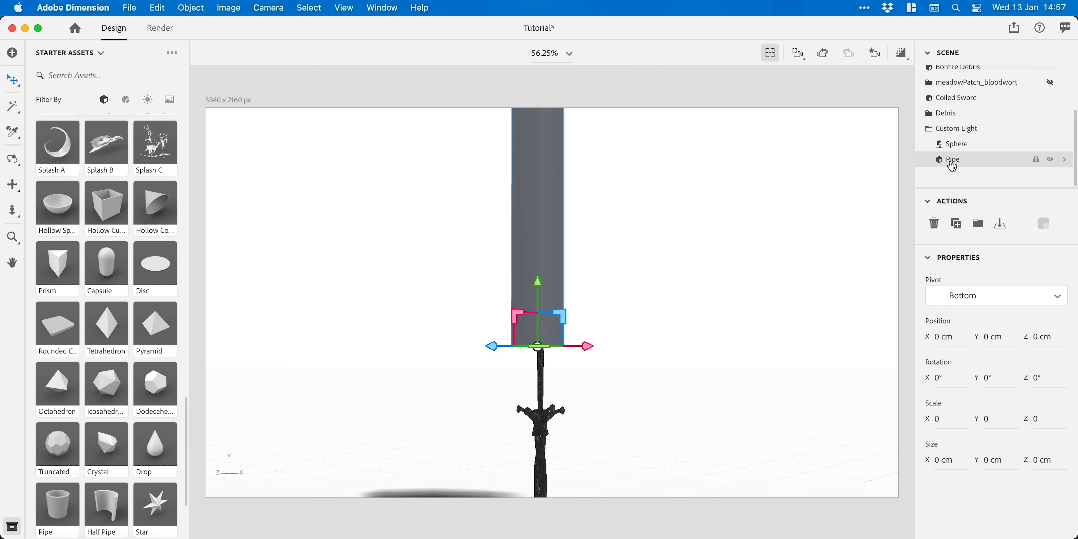
{"action": "left_click", "coordinate": [1046, 226]}
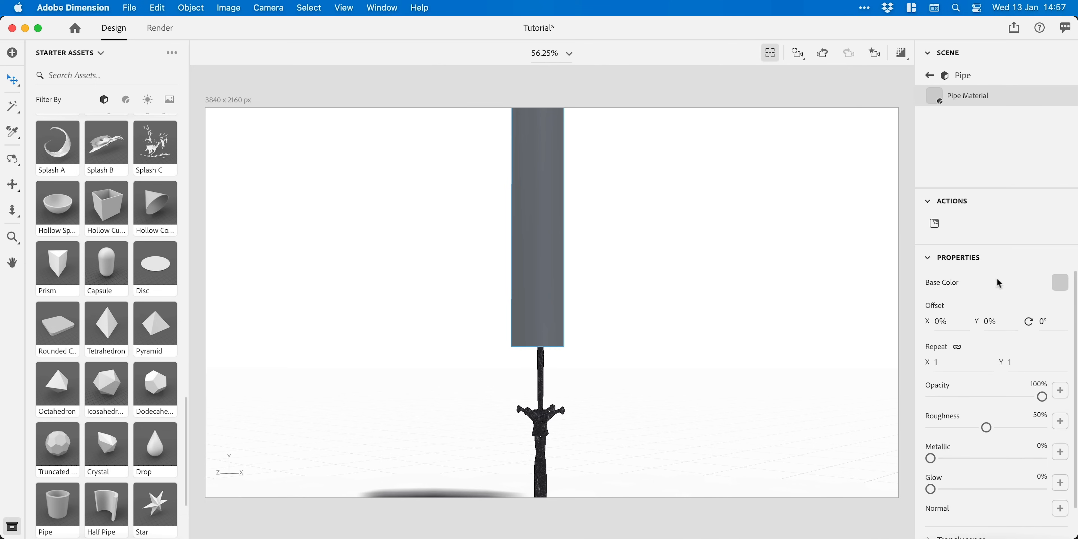
{"action": "left_click", "coordinate": [1057, 291]}
{"action": "left_click_drag", "start_coordinate": [977, 308], "coordinate": [845, 356]}
{"action": "left_click", "coordinate": [836, 359]}
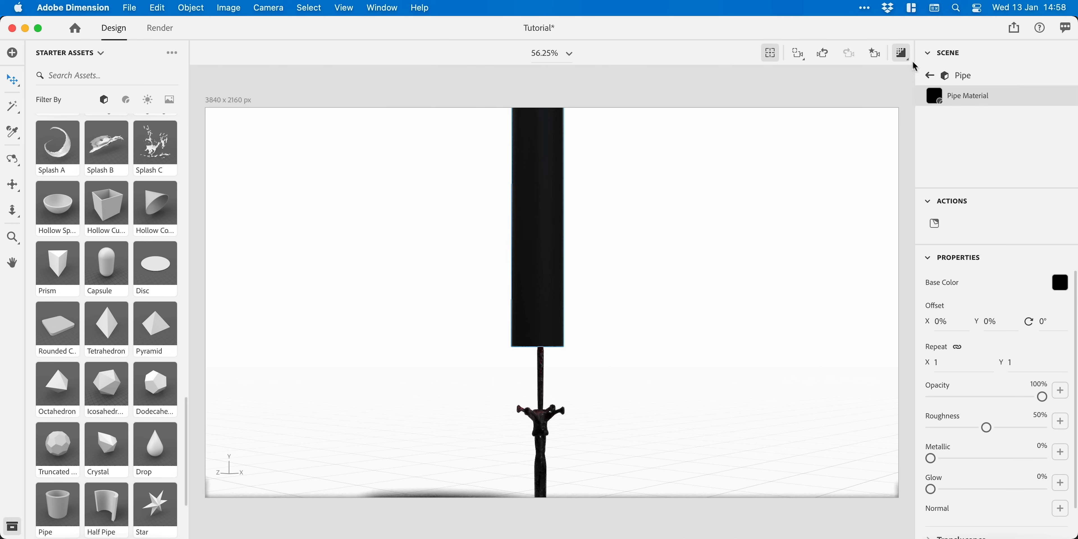
Set the glow of the sphere's Glowing material to 20,000%.
{"action": "left_click", "coordinate": [930, 78]}
{"action": "scroll", "coordinate": [949, 79], "scroll_direction": "down", "scroll_amount": 4}
{"action": "left_click", "coordinate": [966, 146]}
{"action": "left_click", "coordinate": [1045, 225]}
{"action": "left_click", "coordinate": [1003, 475]}
{"action": "left_click", "coordinate": [1007, 478]}
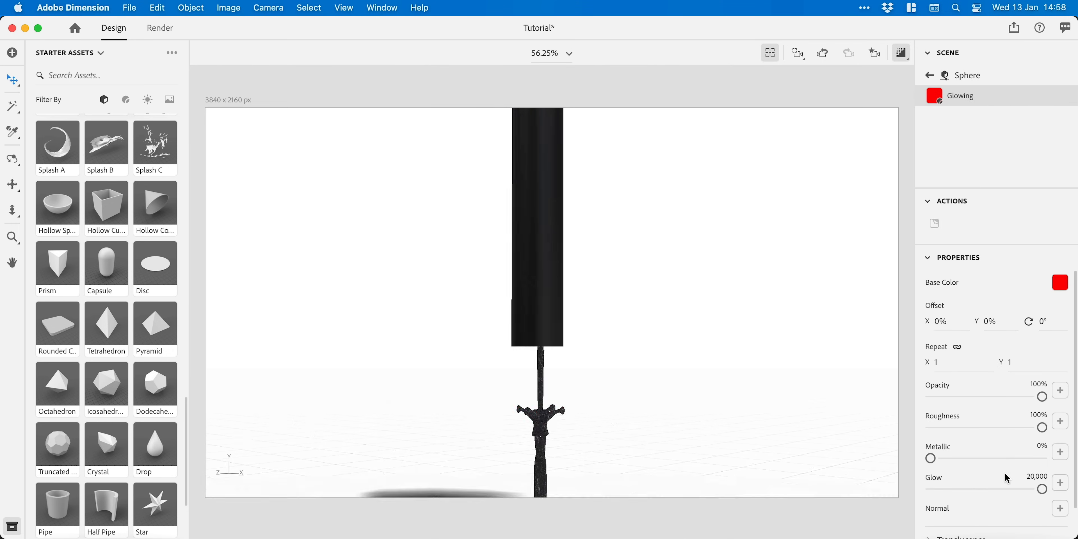
Raise the Custom Light group to about Y 24.2 cm and return to the Main camera view.
{"action": "left_click", "coordinate": [930, 75]}
{"action": "left_click", "coordinate": [952, 128]}
{"action": "left_click_drag", "start_coordinate": [544, 295], "coordinate": [544, 185]}
{"action": "left_click", "coordinate": [874, 52]}
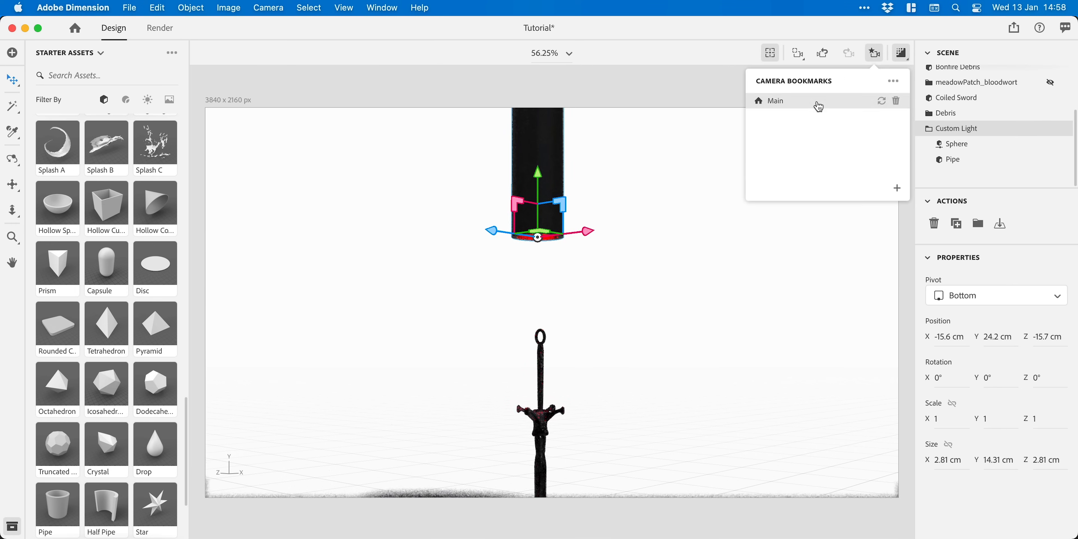
{"action": "left_click", "coordinate": [823, 101]}
{"action": "left_click", "coordinate": [894, 80]}
Set the environment's background color to black and check the custom light in the render preview.
{"action": "scroll", "coordinate": [984, 96], "scroll_direction": "up", "scroll_amount": 3}
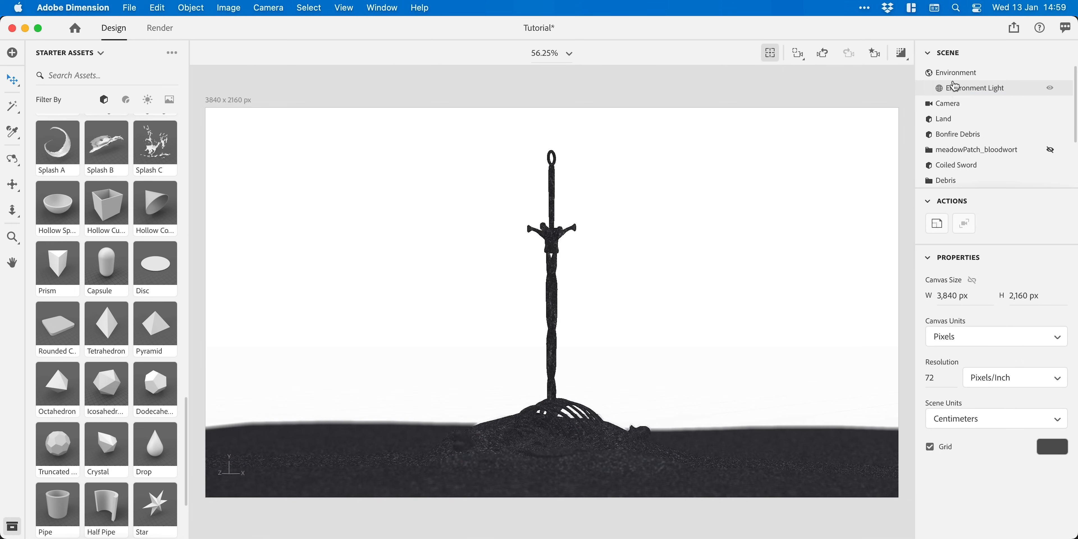
{"action": "left_click", "coordinate": [1002, 82]}
{"action": "left_click", "coordinate": [997, 76]}
{"action": "left_click", "coordinate": [1052, 282]}
{"action": "left_click", "coordinate": [865, 331]}
{"action": "left_click", "coordinate": [958, 105]}
{"action": "scroll", "coordinate": [958, 106], "scroll_direction": "down", "scroll_amount": 3}
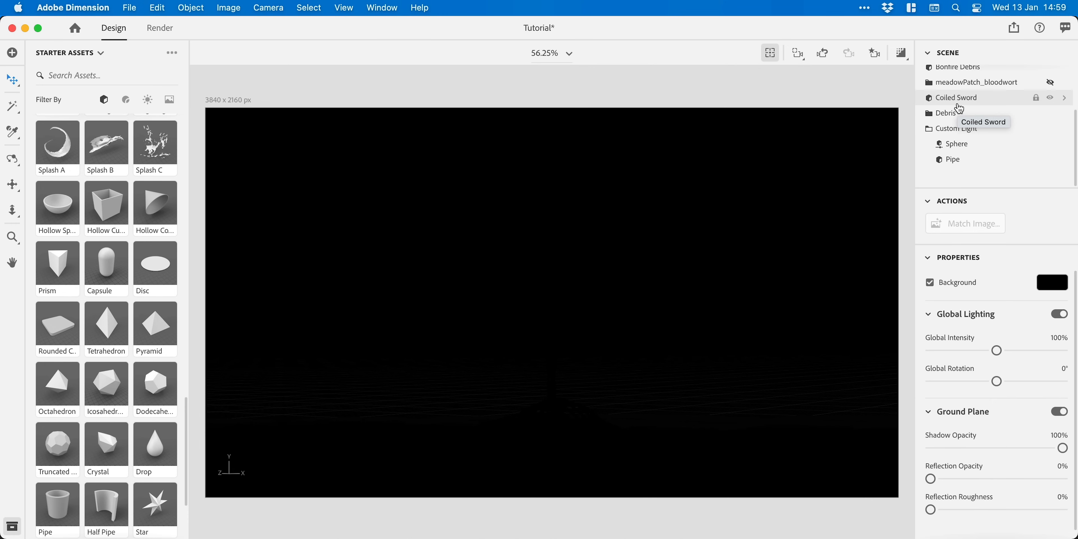
{"action": "key", "text": "backslash"}
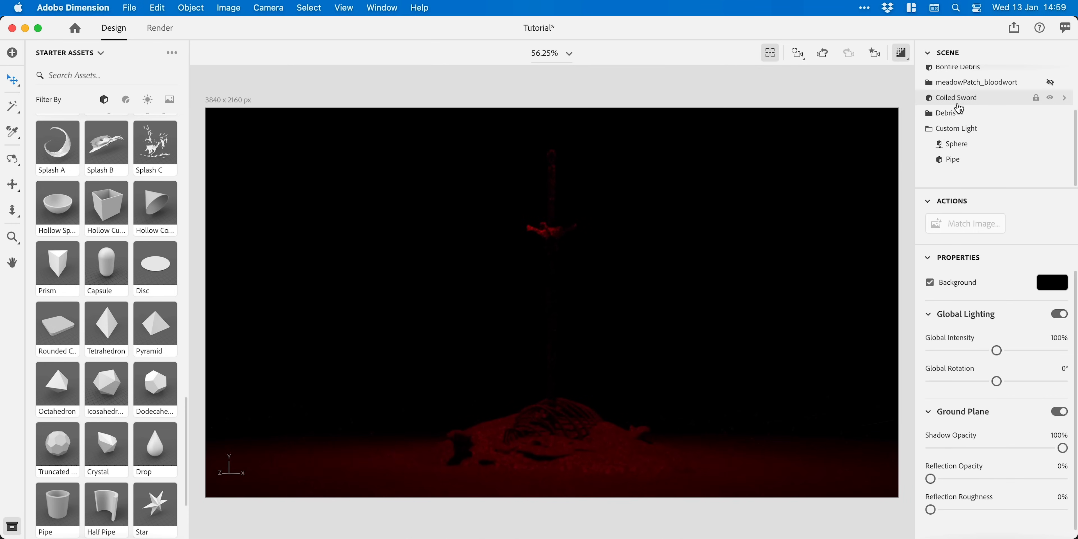
{"action": "key", "text": "backslash"}
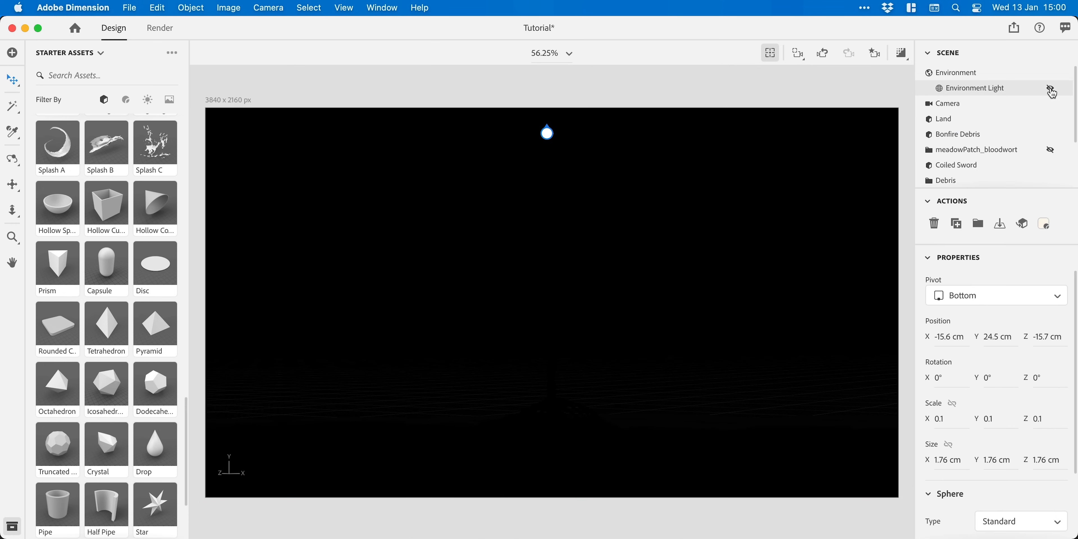
Make the environment light and the meadowPatch_bloodwort group visible, and check the scene in the render preview.
{"action": "left_click", "coordinate": [1050, 89]}
{"action": "left_click", "coordinate": [1051, 149]}
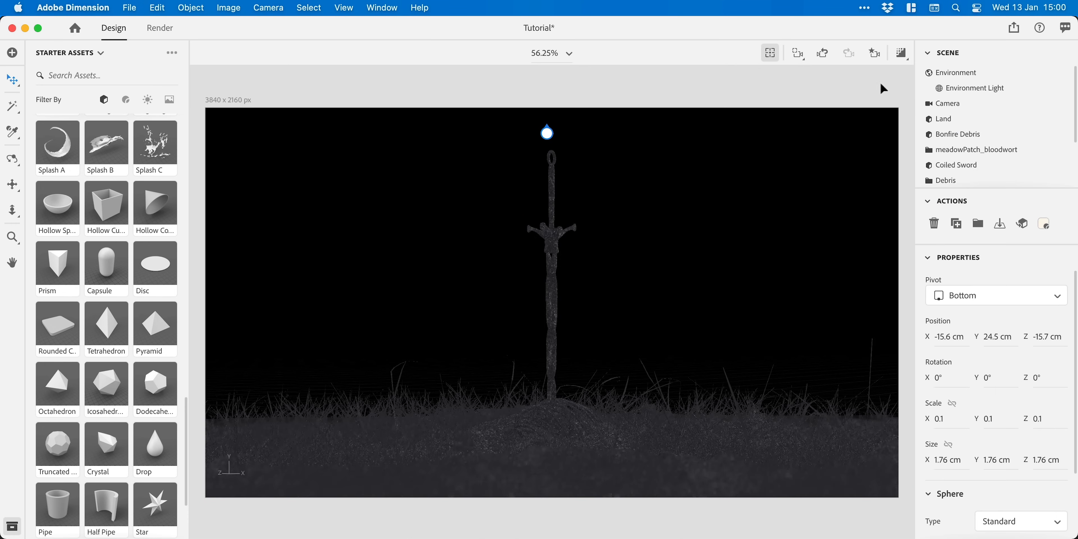
{"action": "left_click", "coordinate": [882, 84]}
{"action": "key", "text": "backslash"}
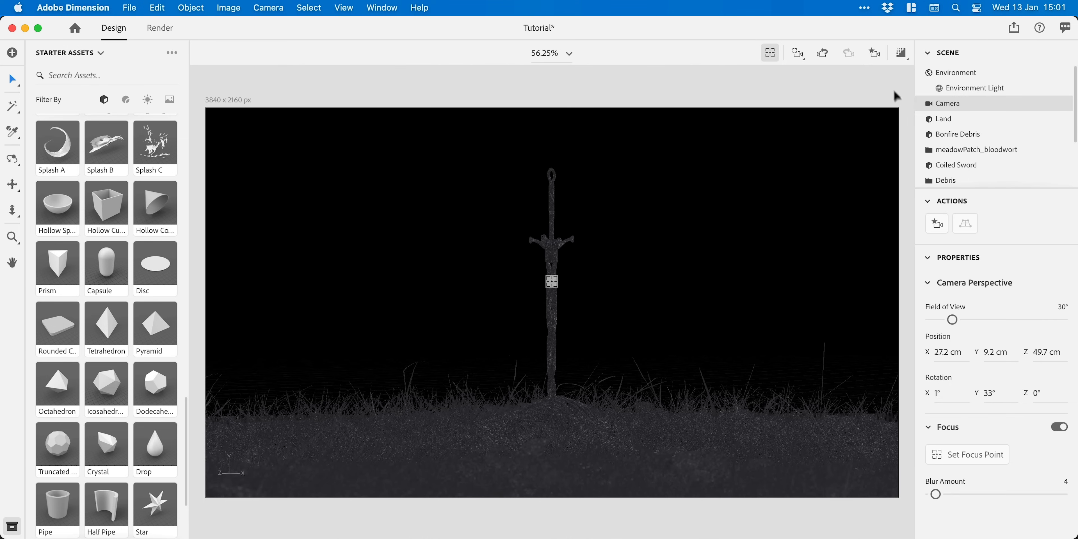
Set the sphere's glow to 15,000% with a pale warm base color and check the lighting in the render preview.
{"action": "left_click", "coordinate": [902, 53]}
{"action": "left_click", "coordinate": [886, 82]}
{"action": "scroll", "coordinate": [972, 147], "scroll_direction": "down", "scroll_amount": 4}
{"action": "left_click", "coordinate": [973, 147]}
{"action": "scroll", "coordinate": [954, 149], "scroll_direction": "up", "scroll_amount": 4}
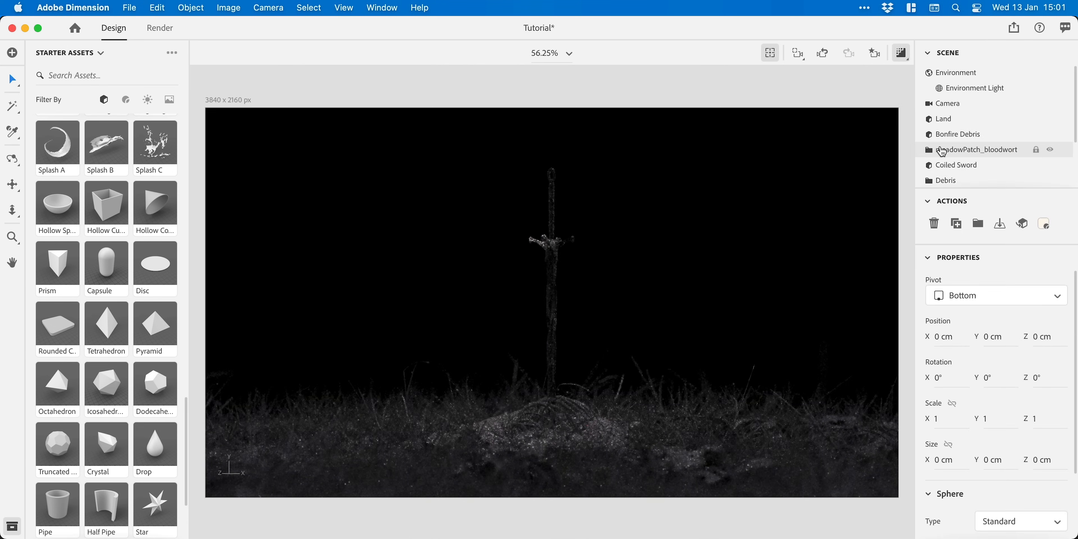
{"action": "left_click", "coordinate": [1037, 479]}
{"action": "left_click", "coordinate": [1060, 287]}
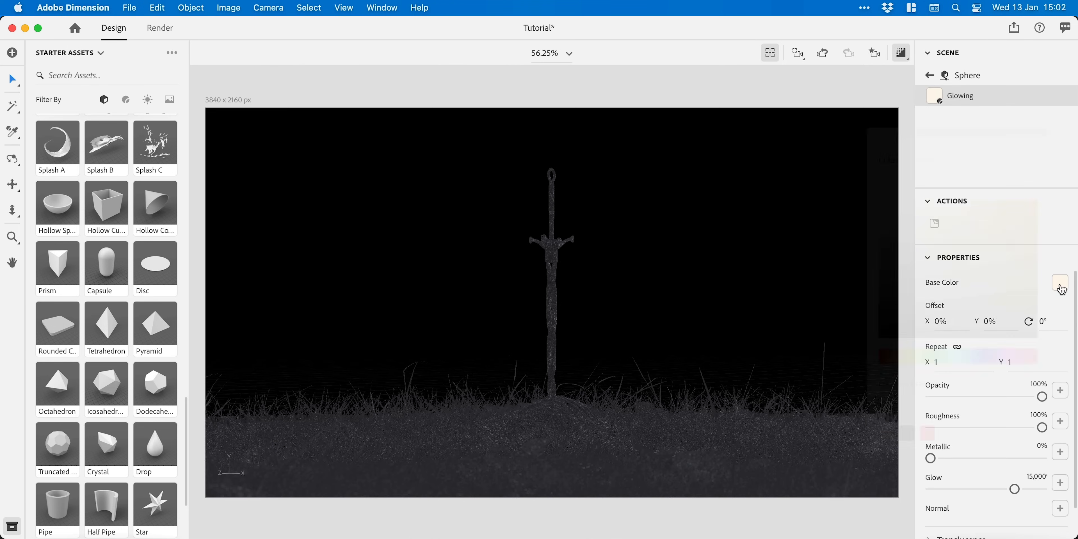
{"action": "left_click", "coordinate": [867, 85]}
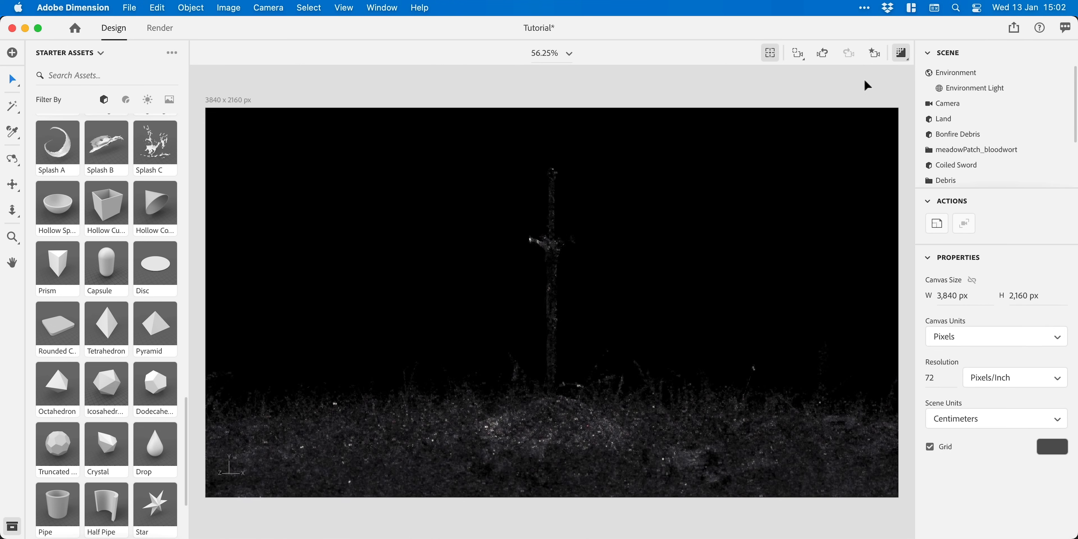
{"action": "left_click", "coordinate": [901, 53]}
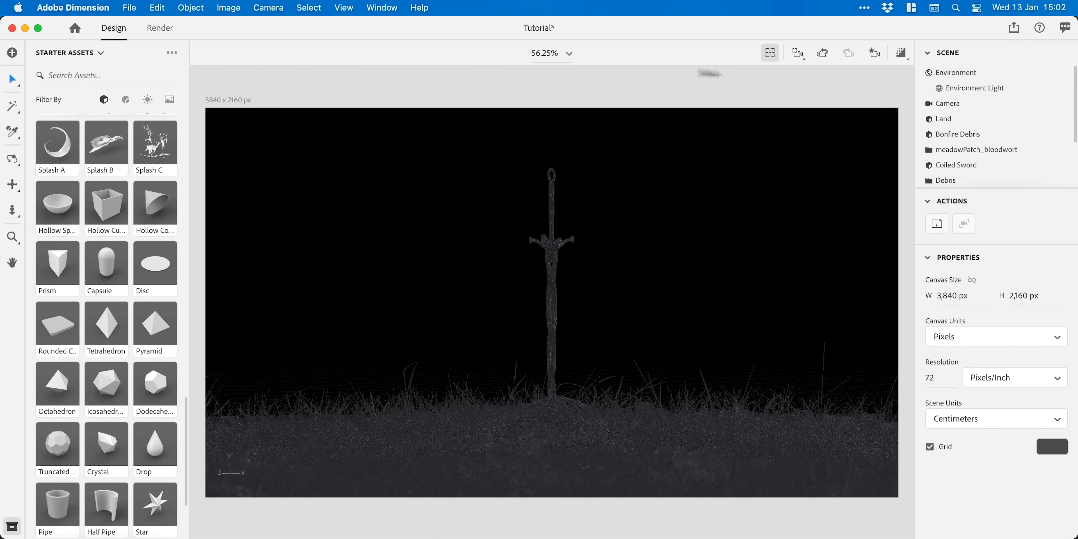
Render the current view at High (Slow) quality as a 16-bit PSD named Tutorial.
{"action": "left_click", "coordinate": [169, 29]}
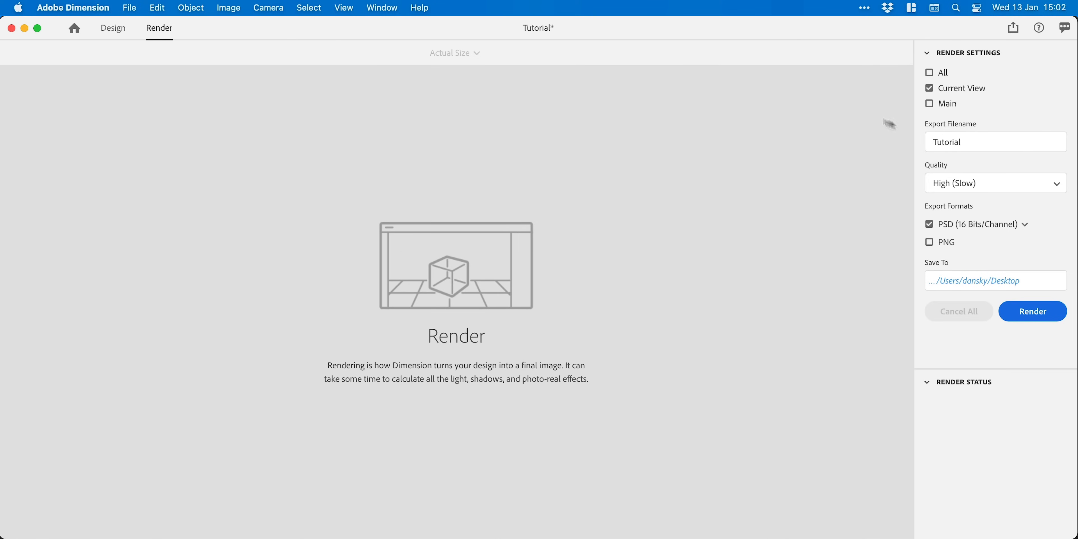
{"action": "left_click", "coordinate": [1023, 183]}
{"action": "left_click", "coordinate": [1025, 184]}
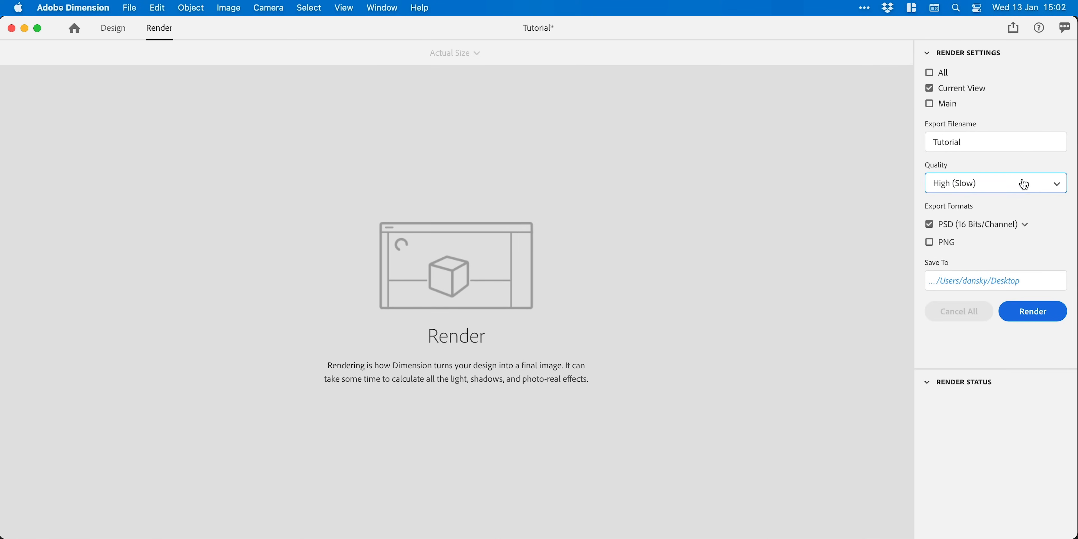
{"action": "left_click", "coordinate": [1061, 312]}
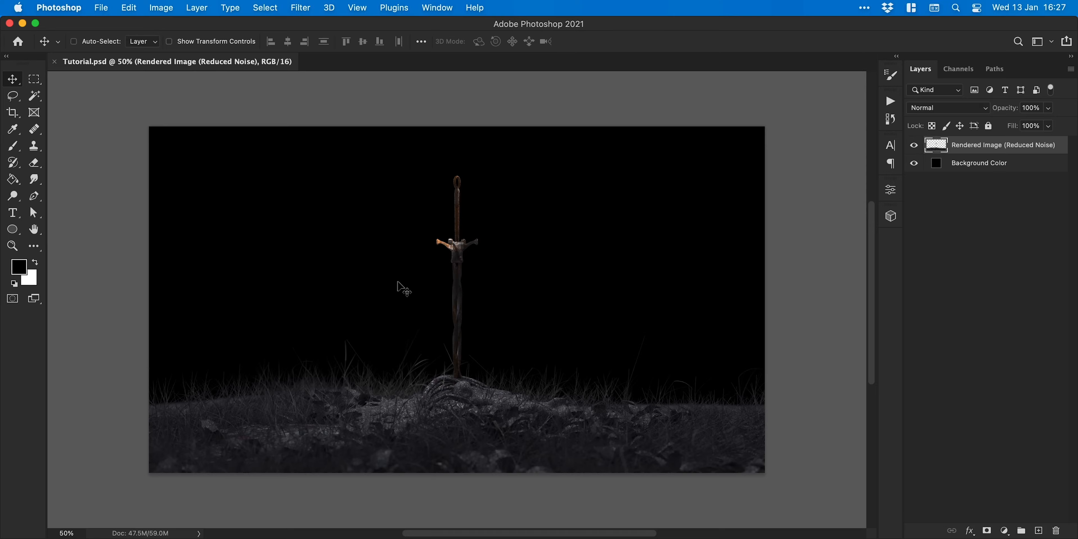
Switch to Finder and open all the Adobe Stock JPEGs from the Assets Images folder in Adobe Photoshop 2021.
{"action": "key", "text": "super+Tab"}
{"action": "left_click", "coordinate": [297, 164]}
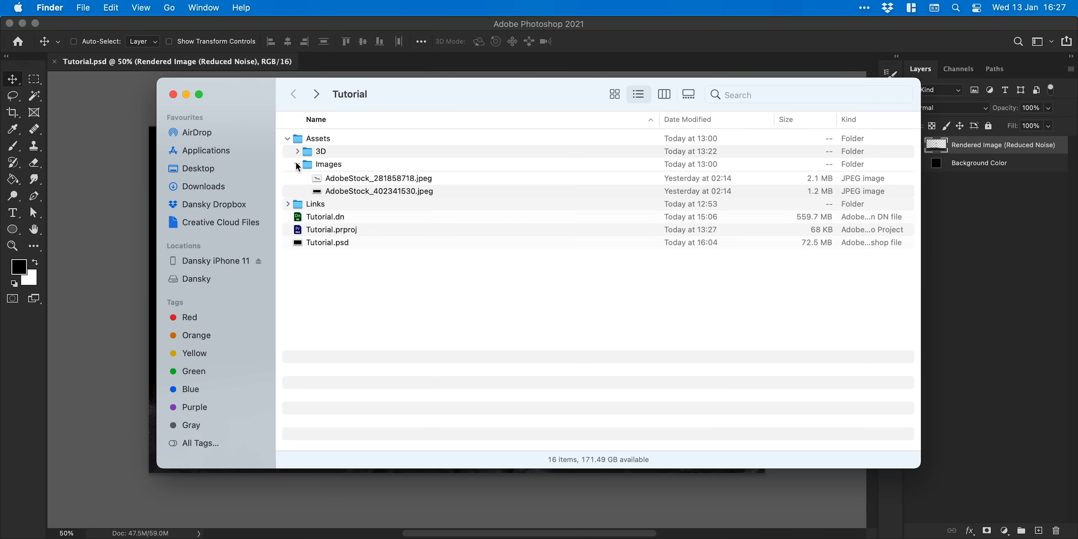
{"action": "left_click", "coordinate": [343, 183]}
{"action": "left_click", "coordinate": [352, 278], "text": "shift"}
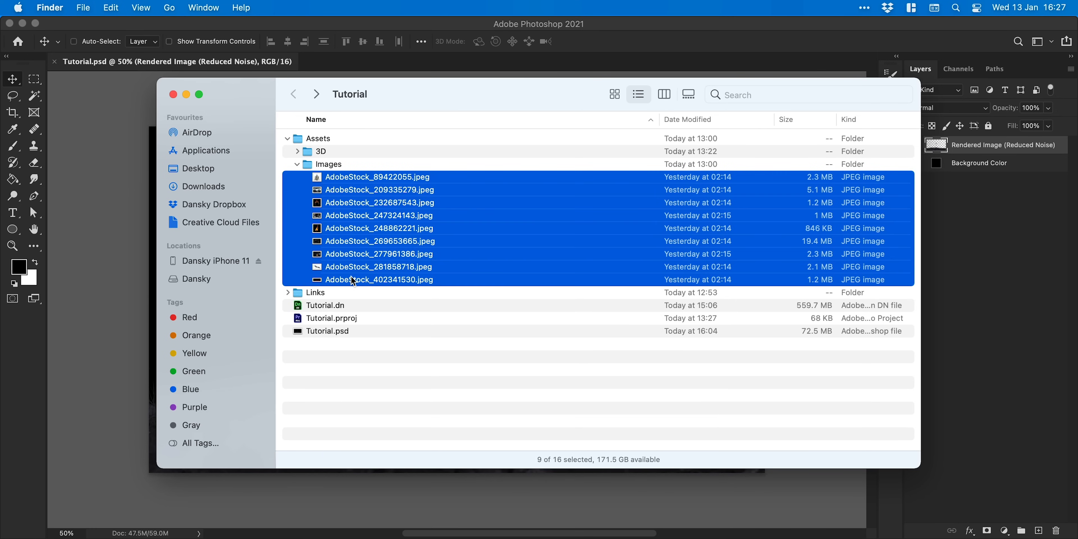
{"action": "right_click", "coordinate": [353, 278]}
{"action": "mouse_move", "coordinate": [484, 314]}
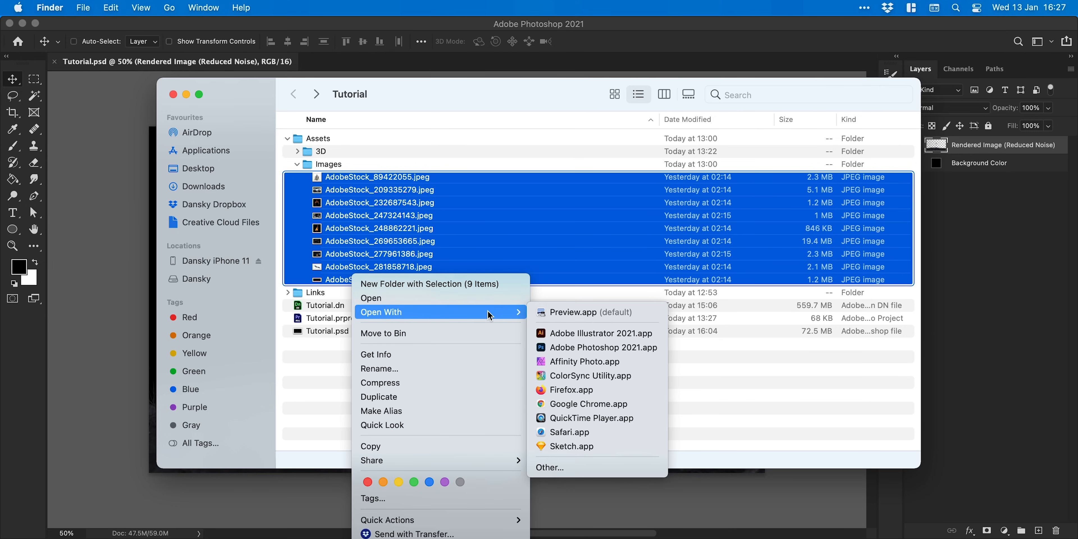
{"action": "left_click", "coordinate": [563, 348]}
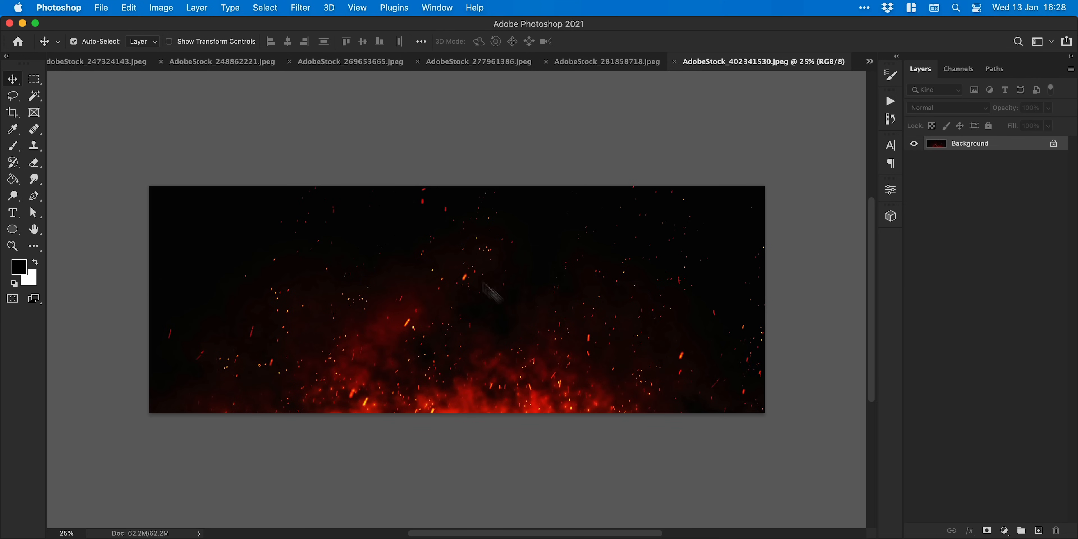
Copy the entire red sparks image AdobeStock_402341530 and the flame image AdobeStock_248862221 into Tutorial.psd as separate layers.
{"action": "left_click", "coordinate": [268, 9]}
{"action": "left_click", "coordinate": [268, 24]}
{"action": "left_click", "coordinate": [128, 9]}
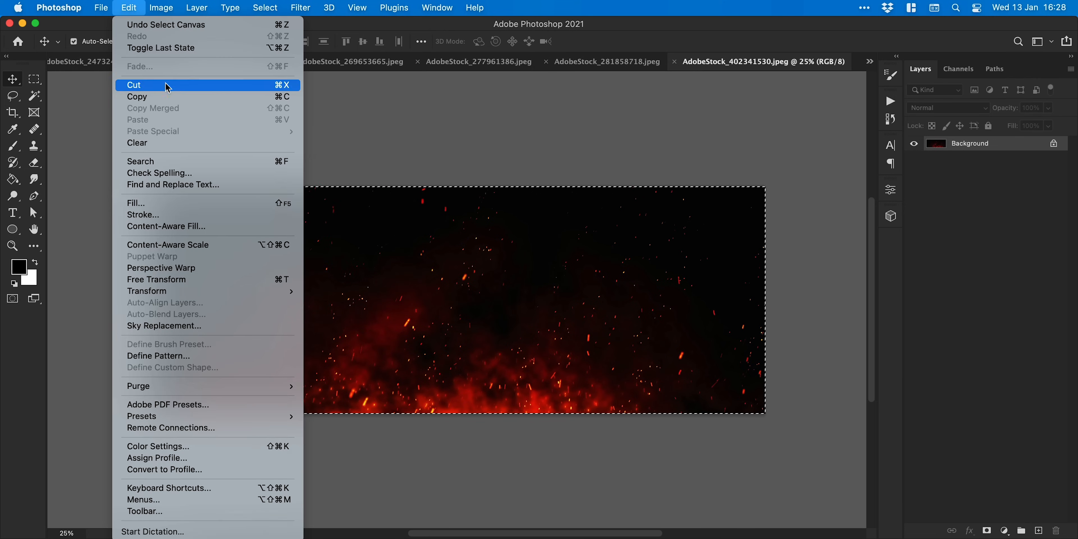
{"action": "left_click", "coordinate": [173, 97]}
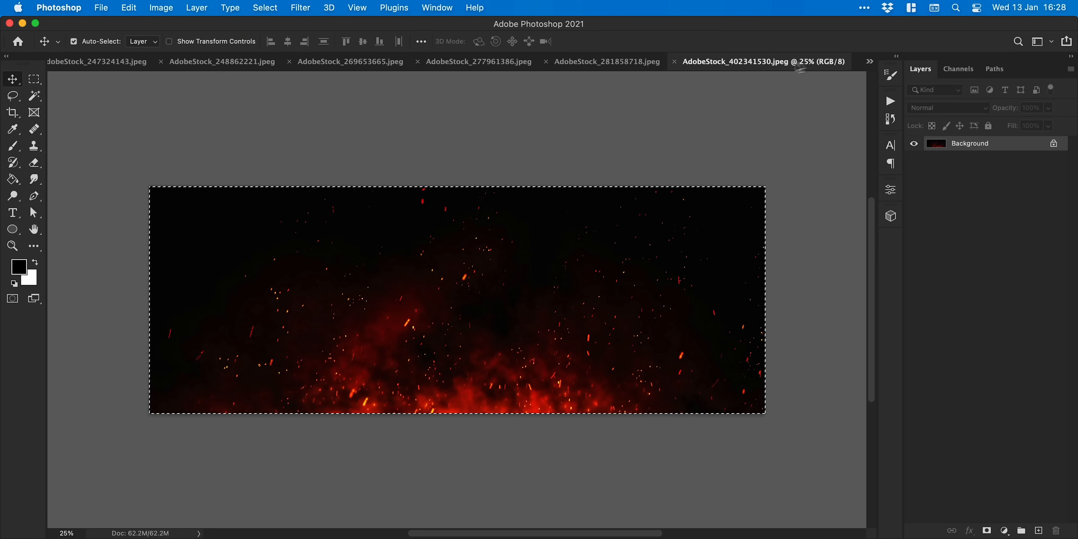
{"action": "left_click", "coordinate": [870, 61]}
{"action": "left_click", "coordinate": [900, 66]}
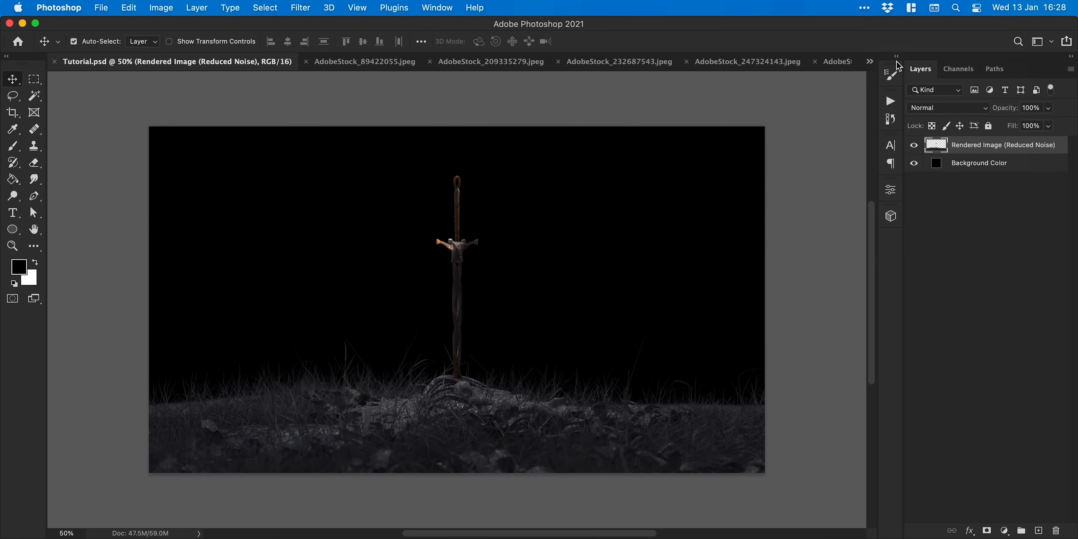
{"action": "left_click", "coordinate": [136, 12]}
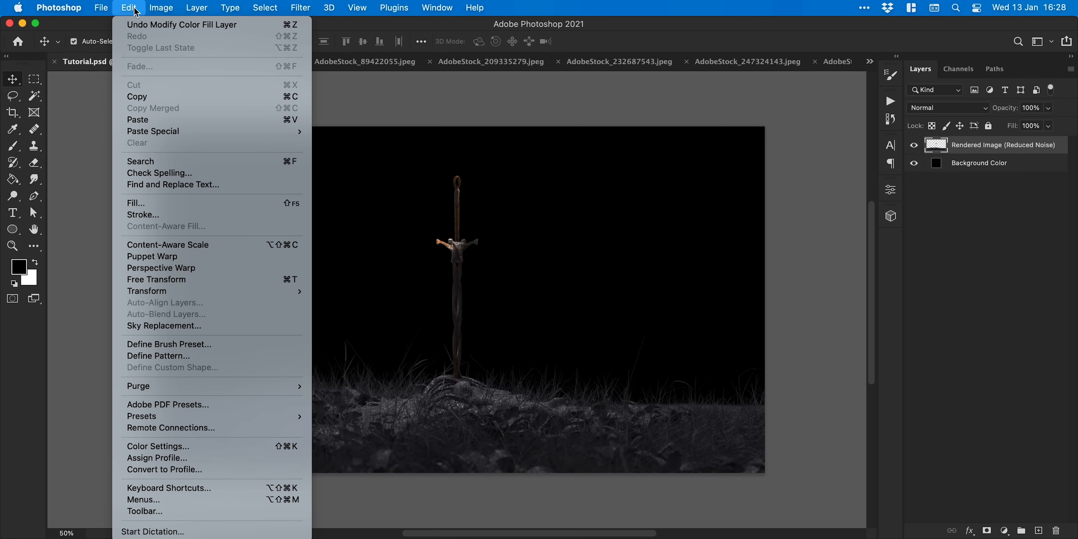
{"action": "left_click", "coordinate": [175, 116]}
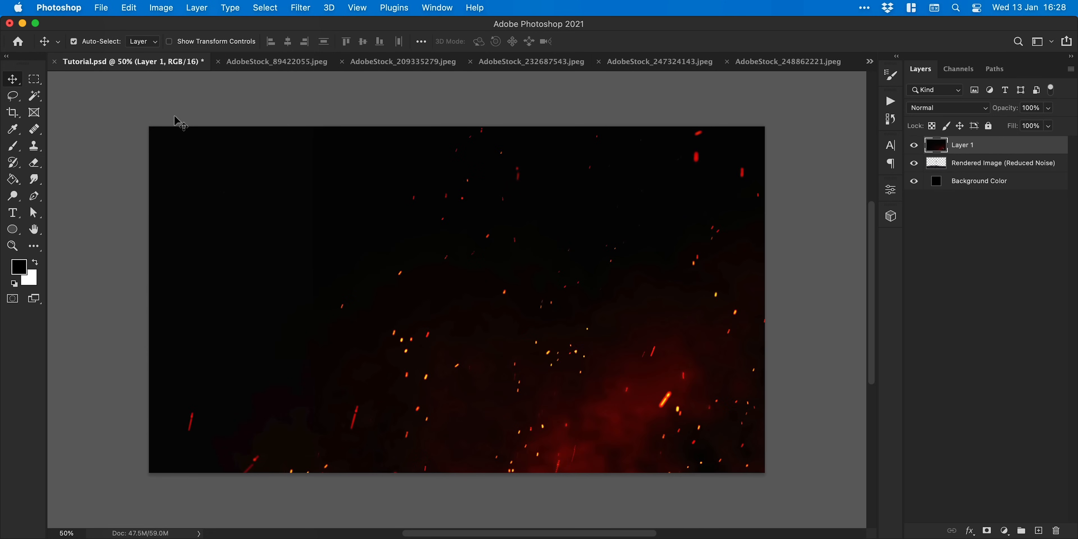
{"action": "left_click", "coordinate": [778, 65]}
{"action": "key", "text": "super+v"}
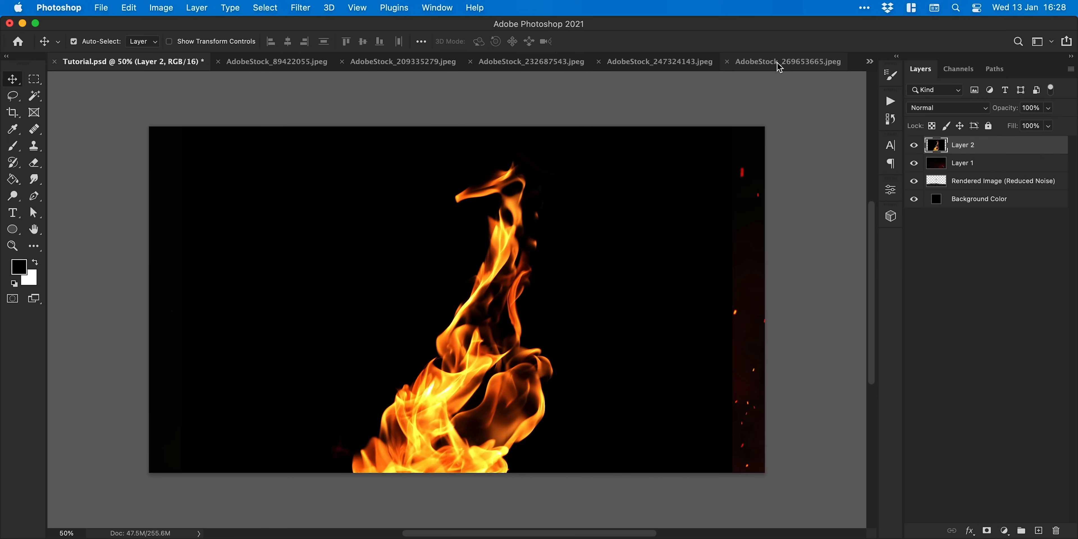
Lasso the second smoke plume in the lower row of AdobeStock_269653665, copy it into Tutorial.psd and close the source image.
{"action": "left_click", "coordinate": [780, 66]}
{"action": "left_click", "coordinate": [13, 94]}
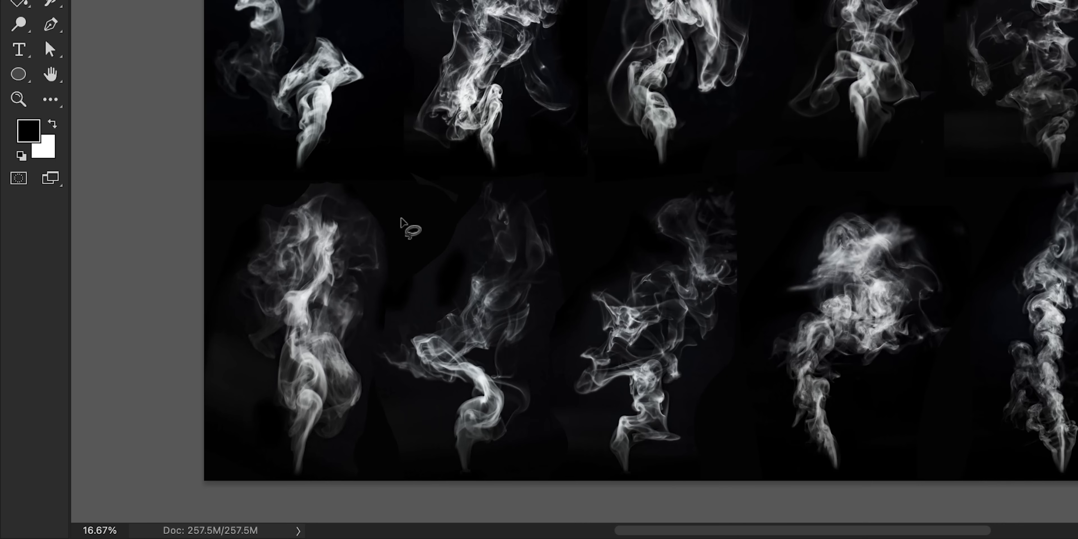
{"action": "mouse_move", "coordinate": [368, 357]}
{"action": "left_mouse_down"}
{"action": "mouse_move", "coordinate": [531, 486]}
{"action": "mouse_move", "coordinate": [542, 374]}
{"action": "mouse_move", "coordinate": [589, 220]}
{"action": "left_mouse_up"}
{"action": "left_click_drag", "start_coordinate": [467, 176], "coordinate": [404, 217]}
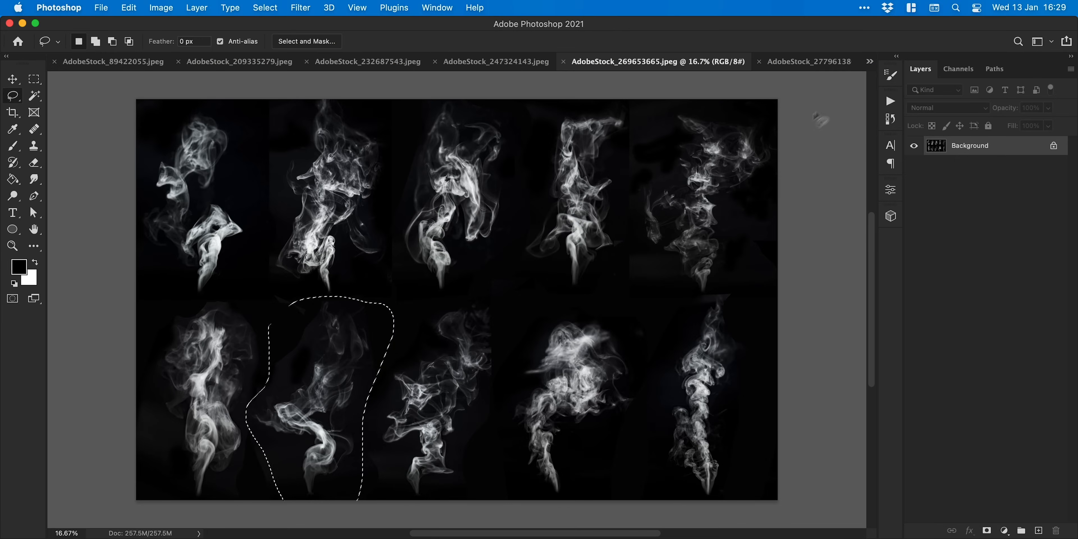
{"action": "left_click", "coordinate": [869, 61]}
{"action": "left_click", "coordinate": [898, 68]}
{"action": "key", "text": "super+v"}
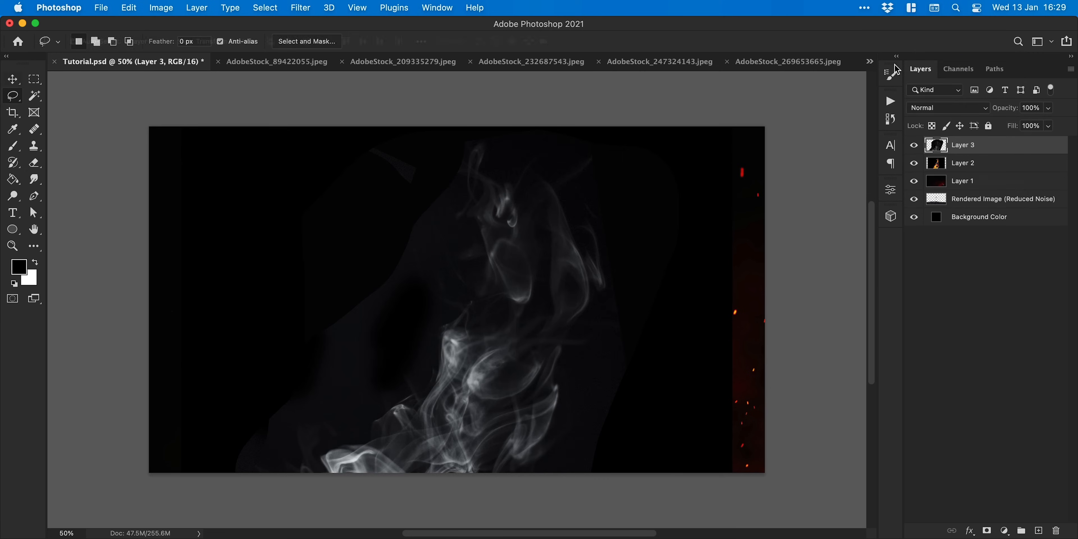
{"action": "key", "text": "v"}
{"action": "left_click", "coordinate": [787, 62]}
{"action": "key", "text": "super+w"}
Select the dragon in AdobeStock_281858718 as the subject, subtract the enclosed white gaps with the Magic Wand, and mask out the background.
{"action": "left_click", "coordinate": [782, 65]}
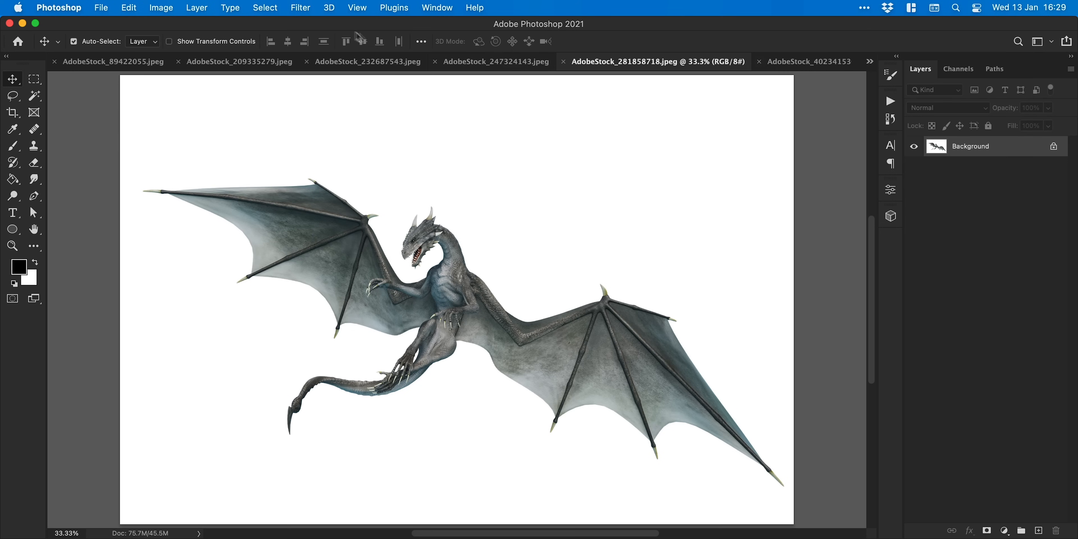
{"action": "left_click", "coordinate": [268, 10]}
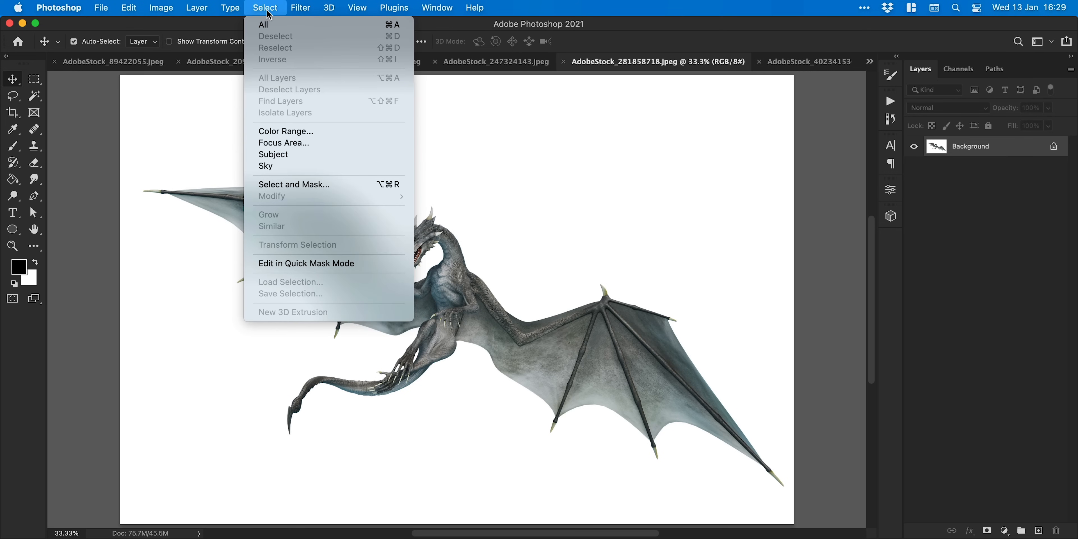
{"action": "left_click", "coordinate": [315, 154]}
{"action": "key", "text": "super+1"}
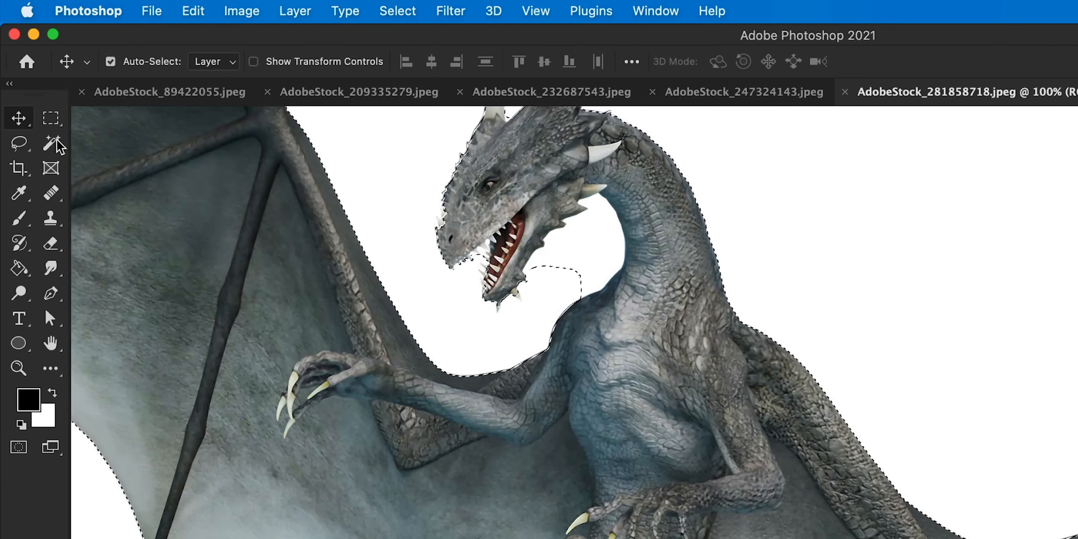
{"action": "left_click", "coordinate": [34, 95]}
{"action": "left_click", "coordinate": [575, 262], "text": "alt"}
{"action": "key", "text": "super+plus"}
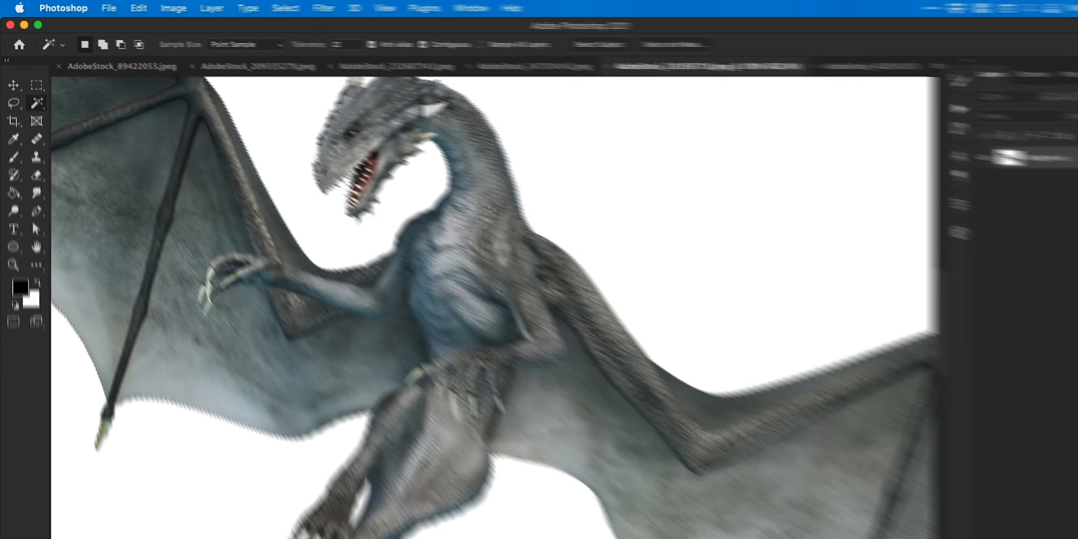
{"action": "key", "text": "super+plus"}
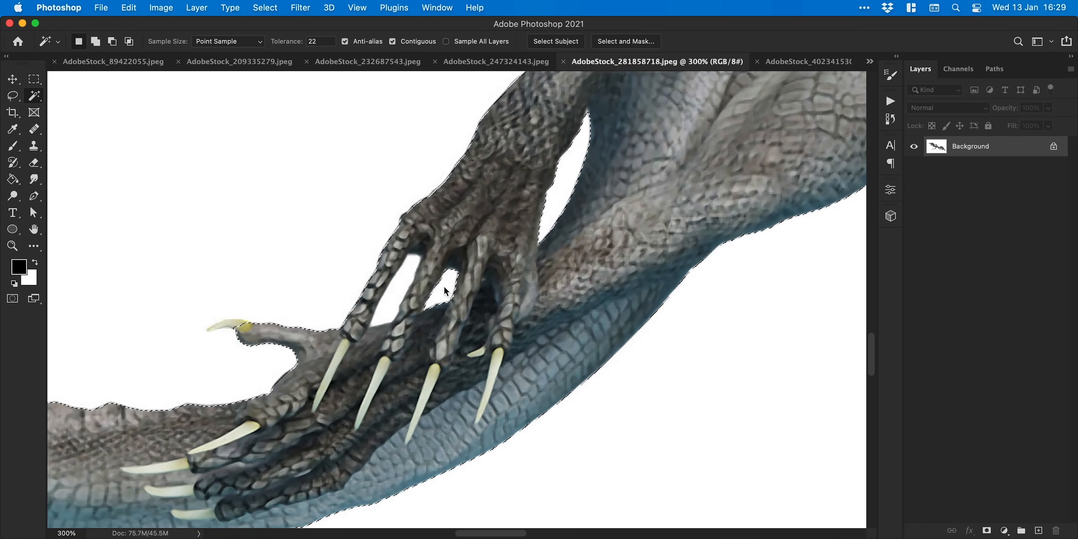
{"action": "key", "text": "super+0"}
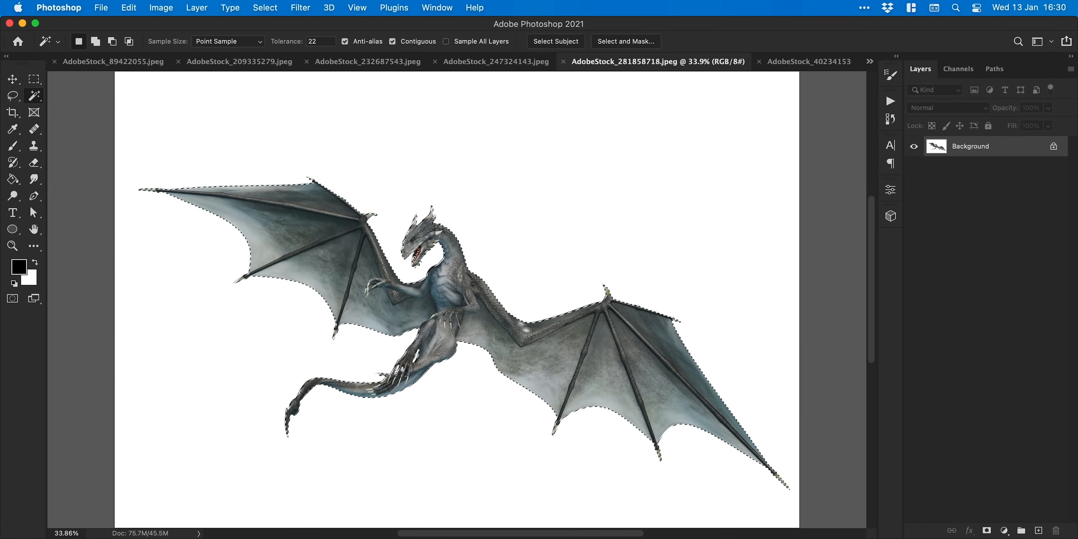
{"action": "left_click", "coordinate": [986, 533]}
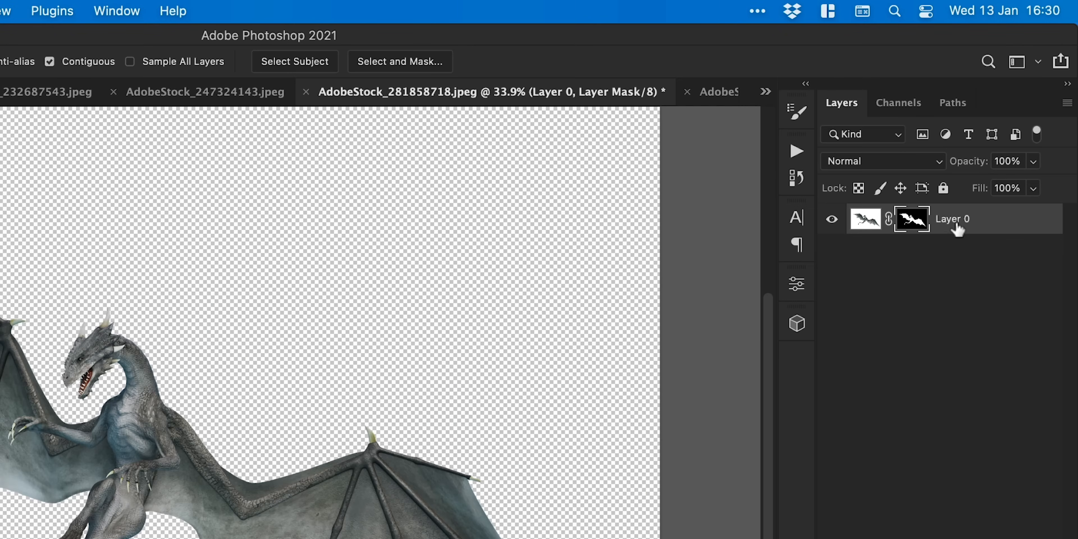
Rename the masked dragon layer Dragon and convert it to a smart object.
{"action": "double_click", "coordinate": [996, 148]}
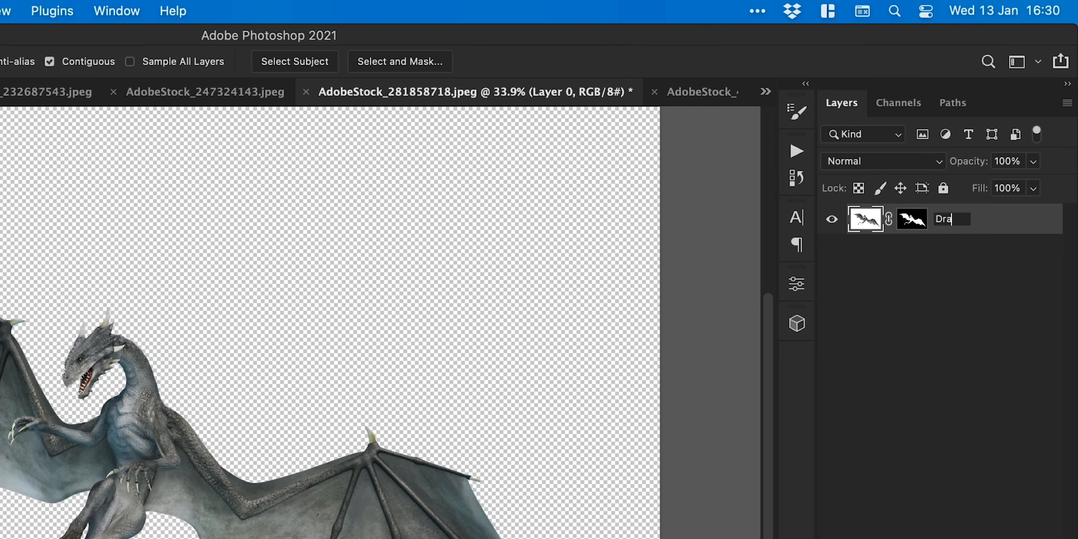
{"action": "type", "text": "Dragon"}
{"action": "key", "text": "Return"}
{"action": "right_click", "coordinate": [956, 222]}
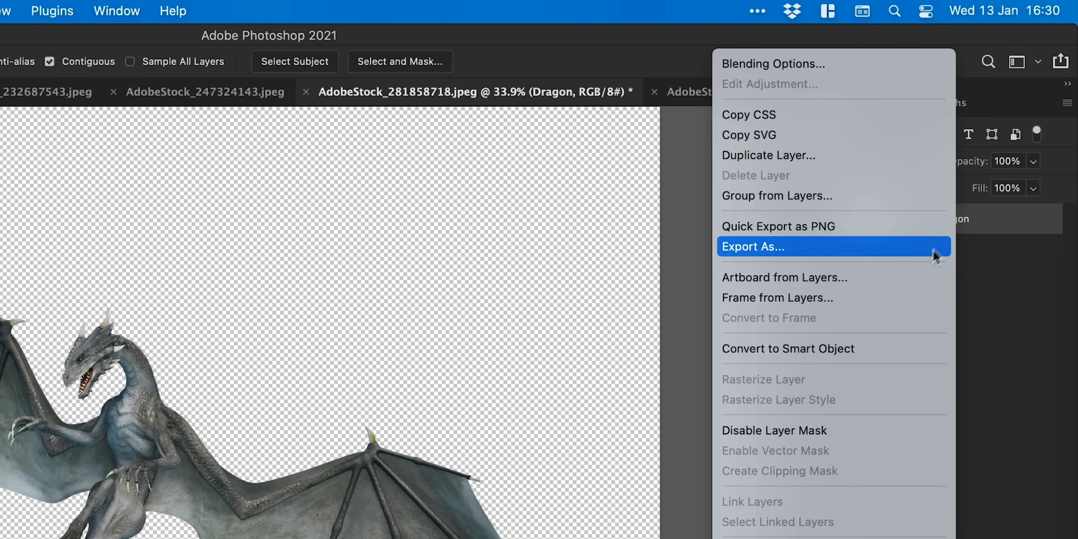
{"action": "left_click", "coordinate": [883, 349]}
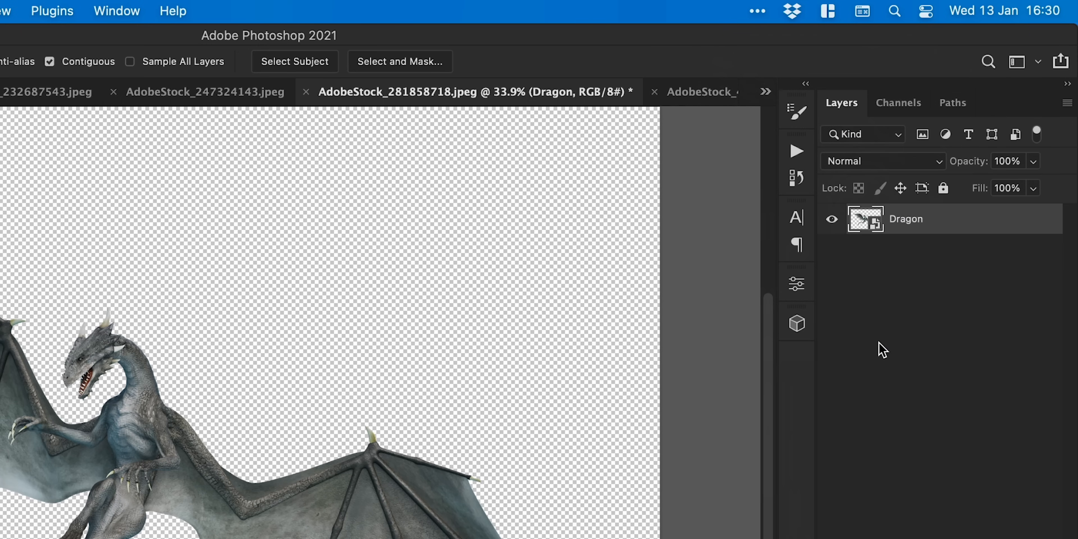
Duplicate the Dragon layer into Tutorial.psd and close the dragon source image.
{"action": "right_click", "coordinate": [933, 230]}
{"action": "left_click", "coordinate": [884, 262]}
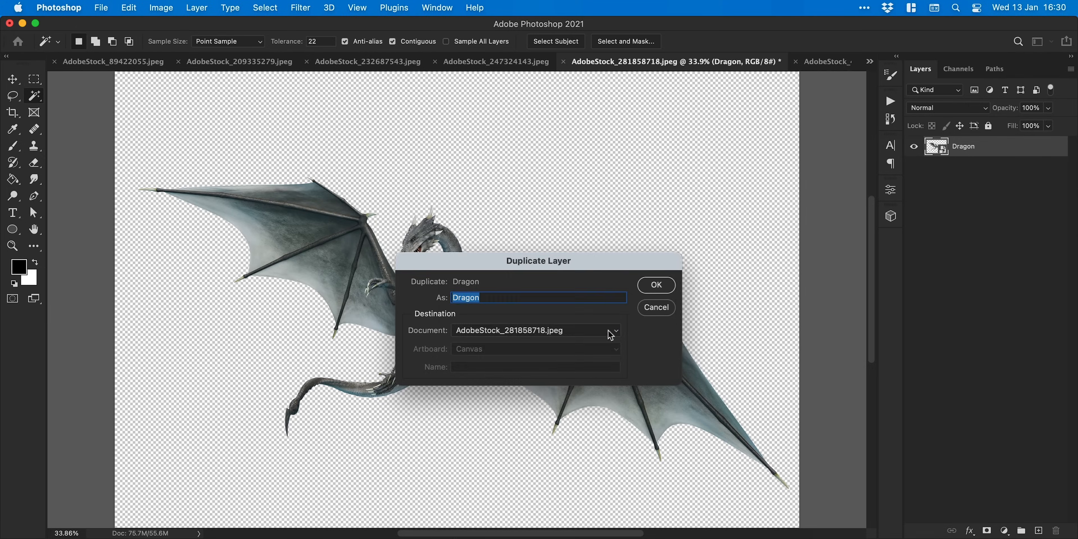
{"action": "left_click", "coordinate": [611, 335]}
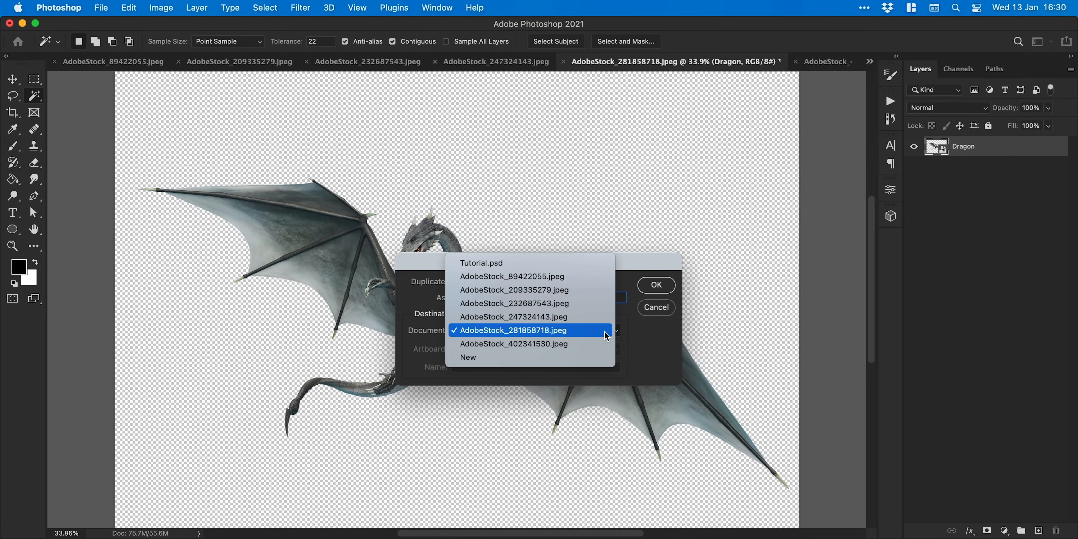
{"action": "left_click", "coordinate": [557, 263]}
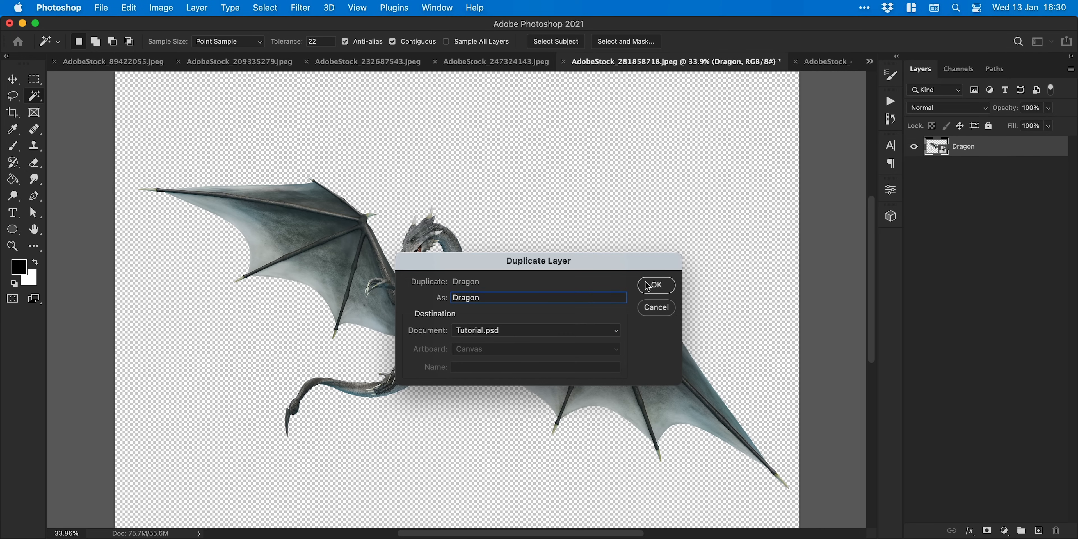
{"action": "left_click", "coordinate": [653, 286]}
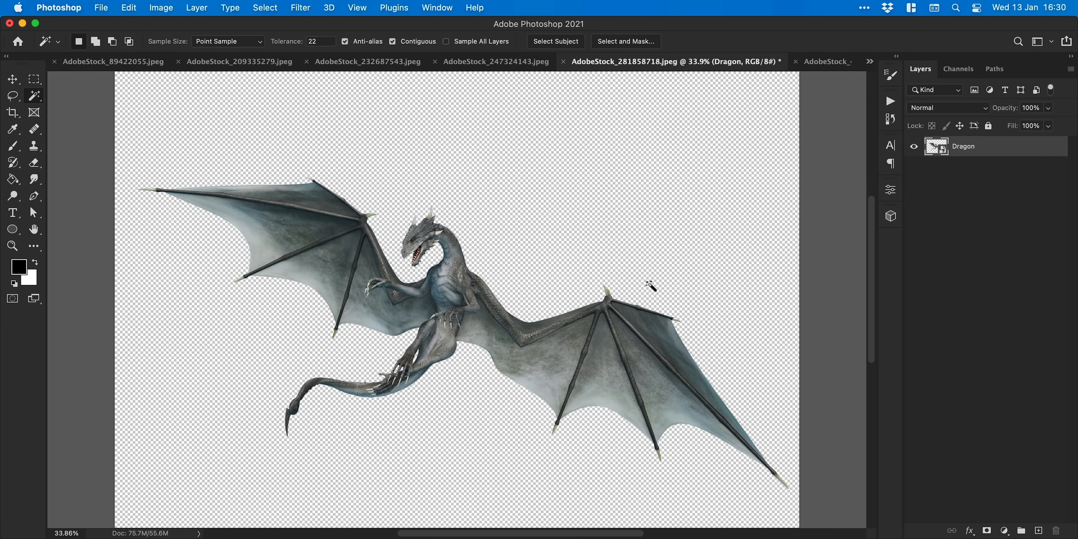
{"action": "key", "text": "v"}
{"action": "key", "text": "super+w"}
{"action": "left_click", "coordinate": [599, 277]}
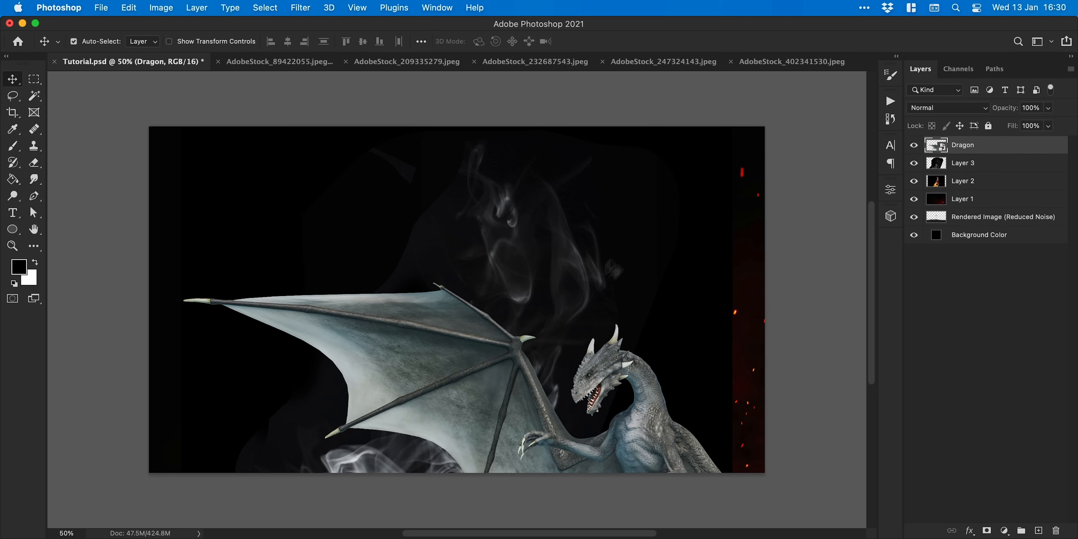
Copy the entire grey mist image into Tutorial.psd as a new layer and close its source image.
{"action": "left_click", "coordinate": [763, 62]}
{"action": "key", "text": "super+a"}
{"action": "key", "text": "super+c"}
{"action": "key", "text": "super+w"}
{"action": "key", "text": "super+v"}
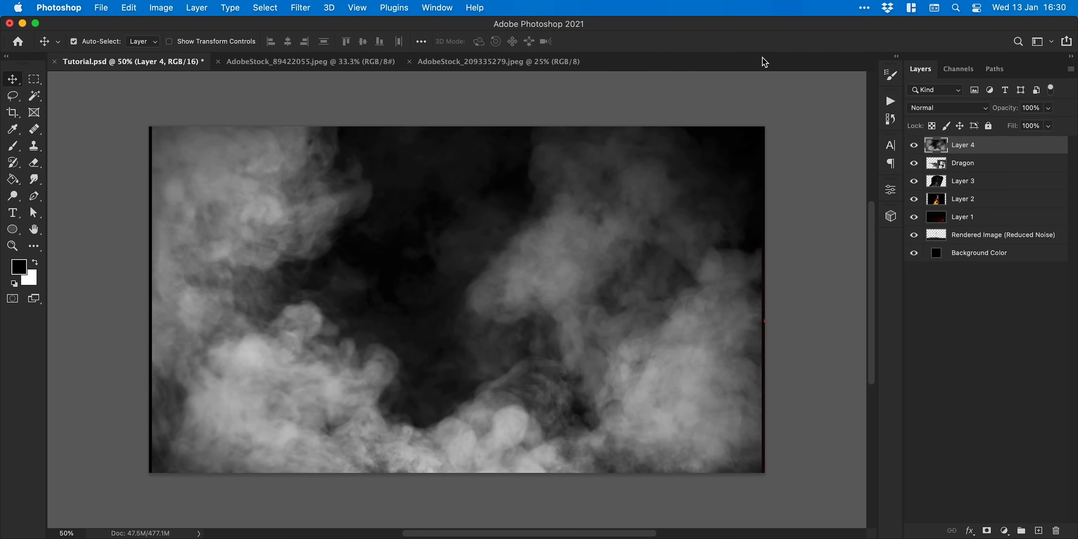
Copy the entire stormy sky image AdobeStock_209335279 into Tutorial.psd as a new layer and close its source image.
{"action": "left_click", "coordinate": [572, 63]}
{"action": "key", "text": "super+a"}
{"action": "key", "text": "super+c"}
{"action": "key", "text": "super+w"}
{"action": "key", "text": "super+v"}
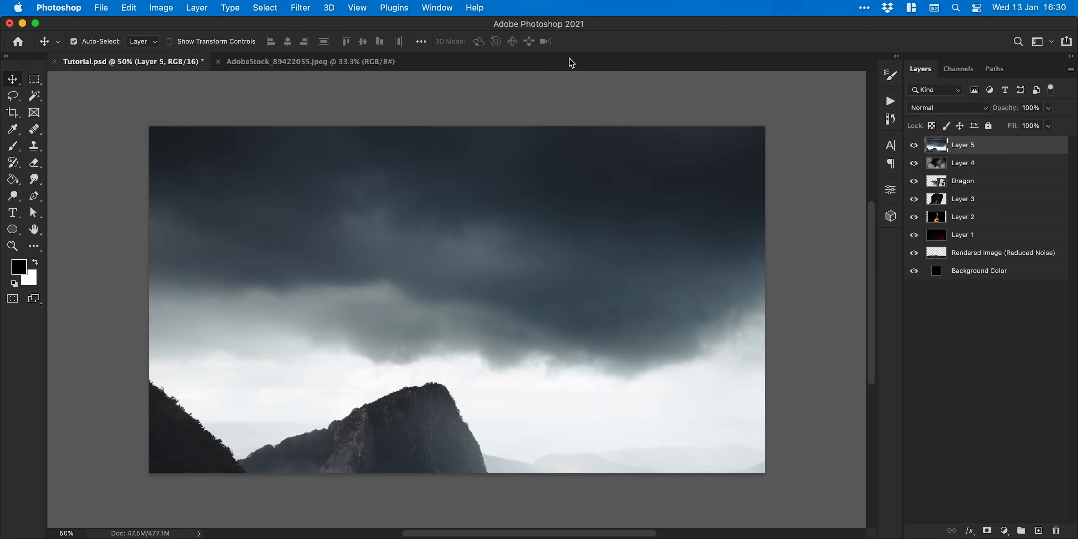
Select the castle in AdobeStock_89422055 as the subject and mask out its white background.
{"action": "left_click", "coordinate": [392, 62]}
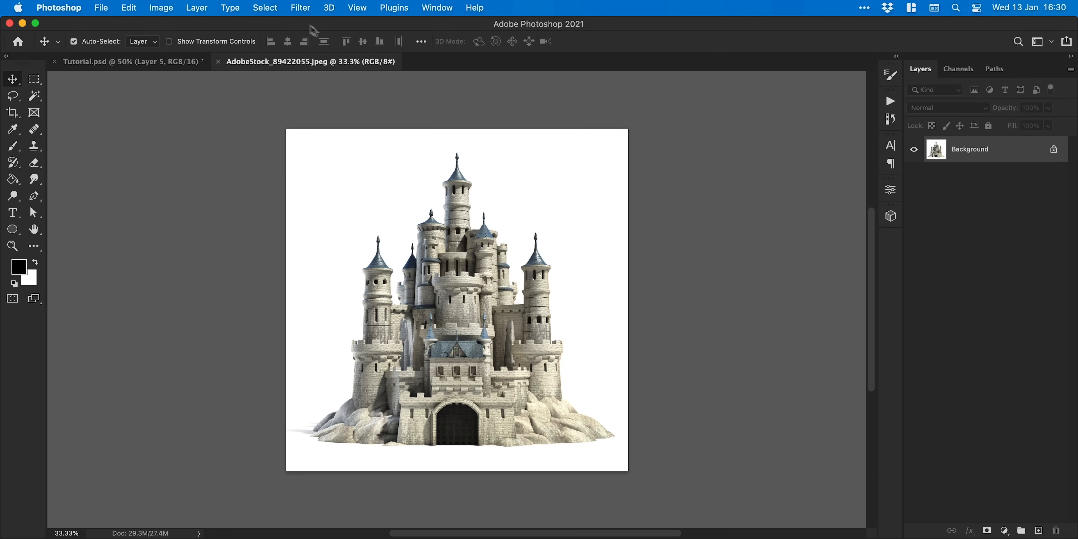
{"action": "left_click", "coordinate": [277, 10]}
{"action": "left_click", "coordinate": [321, 154]}
{"action": "left_click", "coordinate": [988, 531]}
{"action": "key", "text": "super+2"}
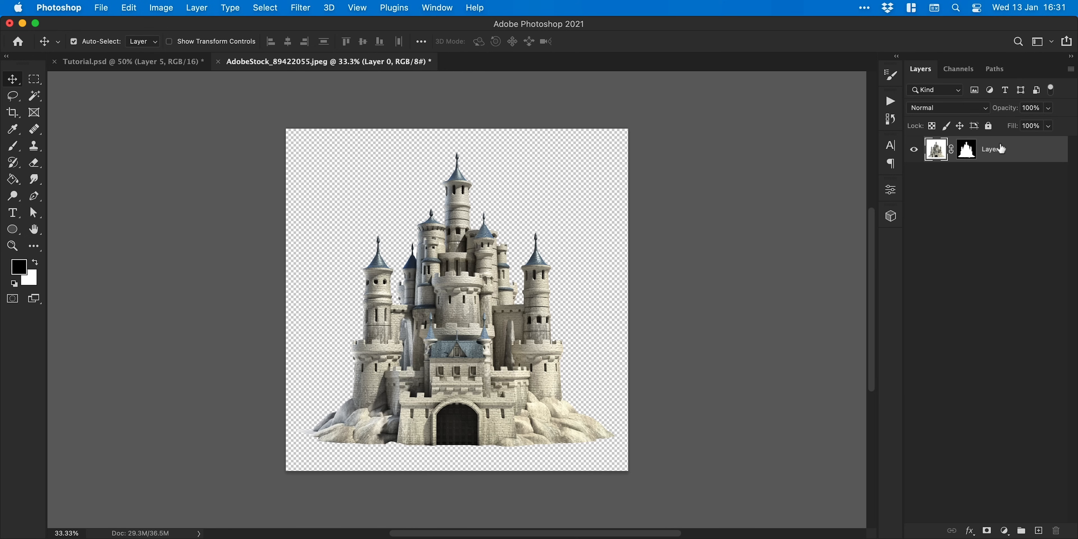
Rename the masked castle layer Castle and convert it to a smart object.
{"action": "key", "text": "Return"}
{"action": "right_click", "coordinate": [1003, 149]}
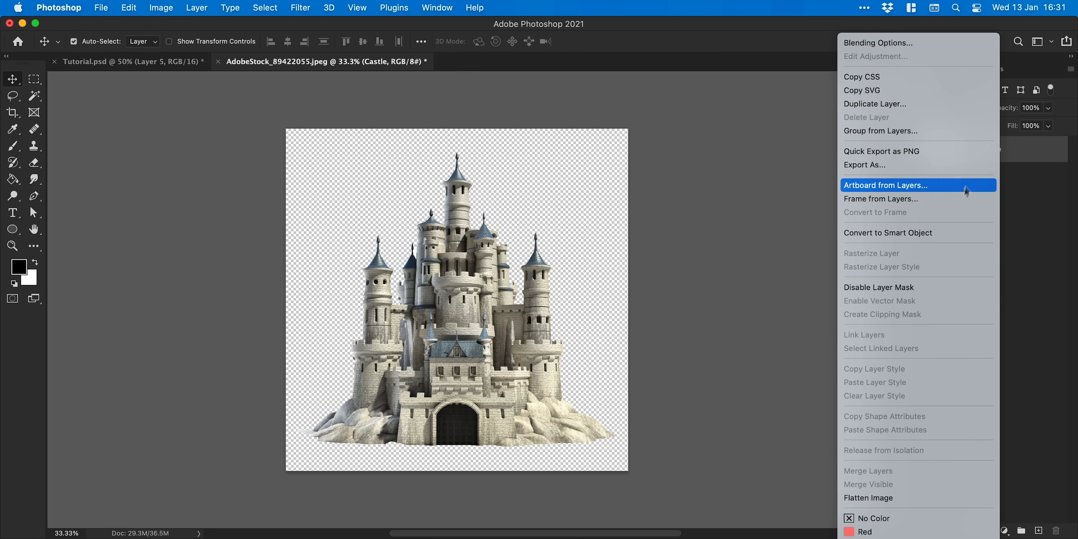
{"action": "left_click", "coordinate": [943, 237]}
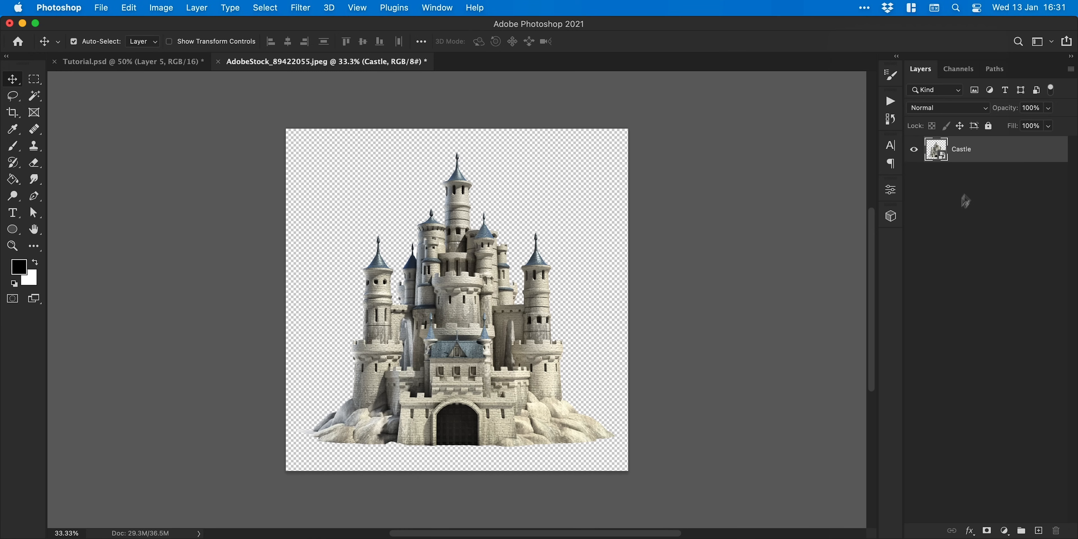
Duplicate the Castle layer into Tutorial.psd and close the castle source image.
{"action": "right_click", "coordinate": [990, 155]}
{"action": "left_click", "coordinate": [952, 175]}
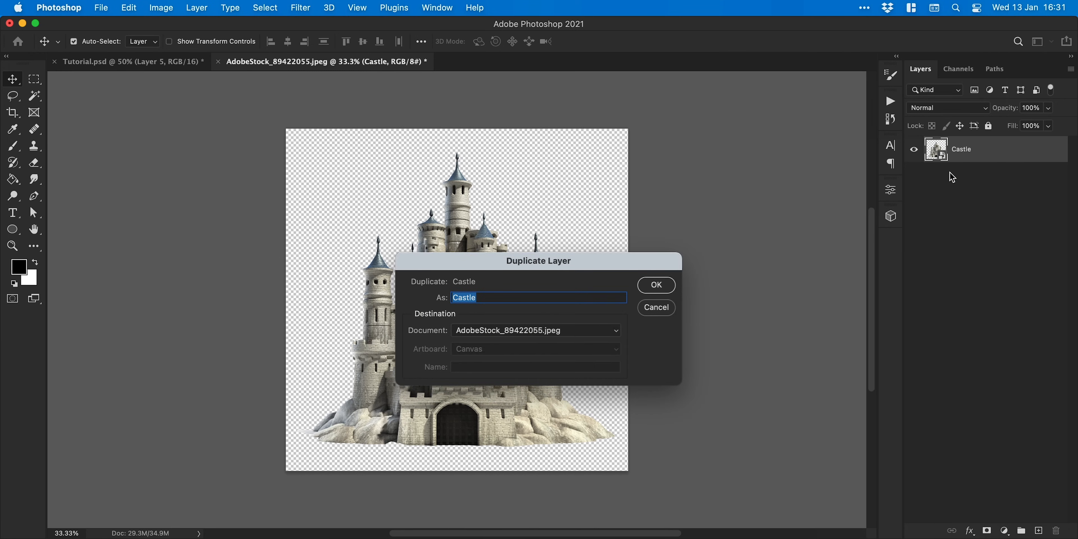
{"action": "left_click", "coordinate": [608, 332]}
{"action": "left_click", "coordinate": [587, 317]}
{"action": "key", "text": "Return"}
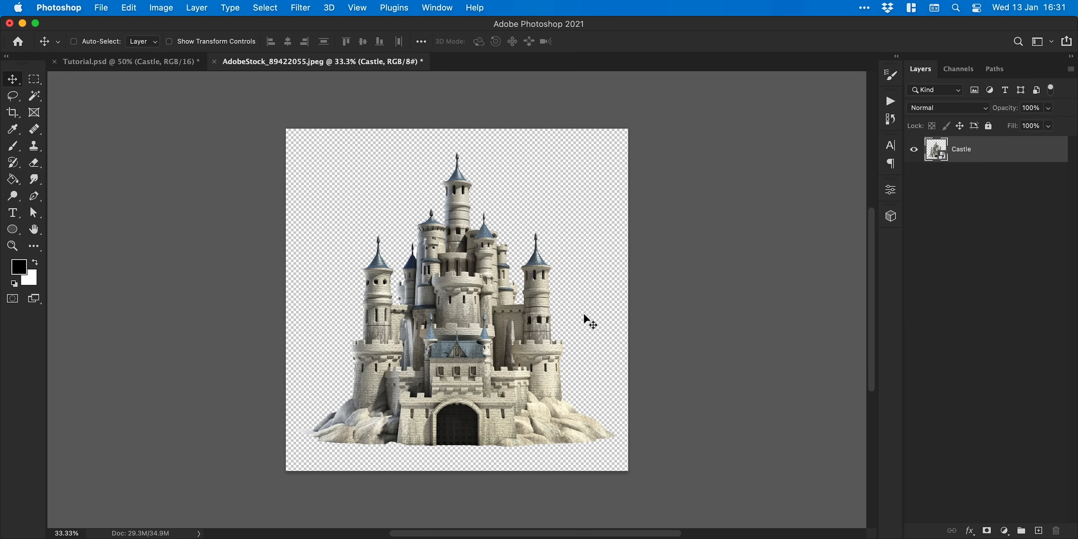
{"action": "key", "text": "super+w"}
{"action": "left_click", "coordinate": [561, 283]}
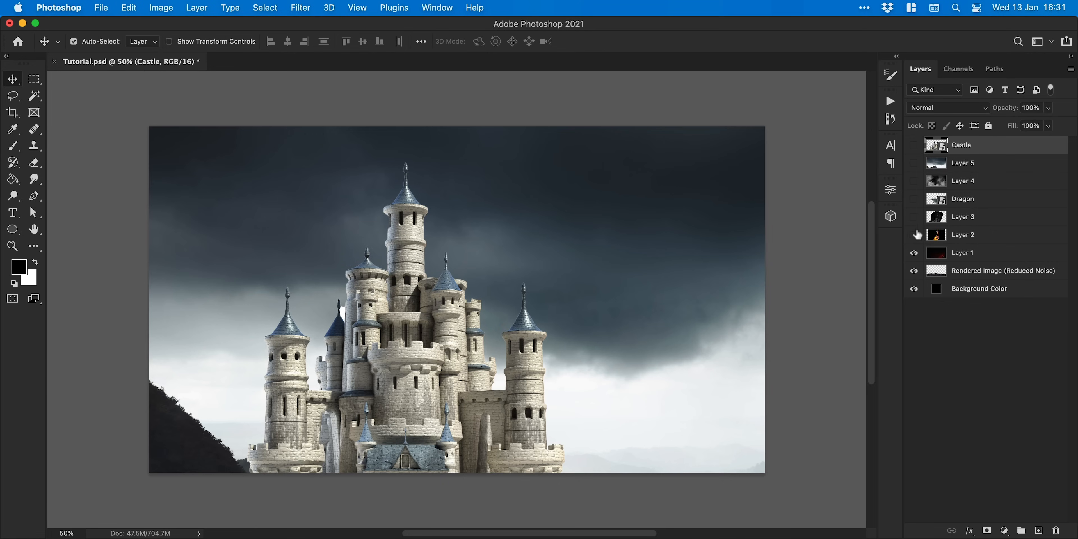
Hide Layer 1 and Layer 2, renaming them Cinders and Fire respectively.
{"action": "left_click_drag", "start_coordinate": [917, 228], "coordinate": [918, 254]}
{"action": "left_click", "coordinate": [961, 254]}
{"action": "double_click", "coordinate": [963, 235]}
{"action": "type", "text": "Fire"}
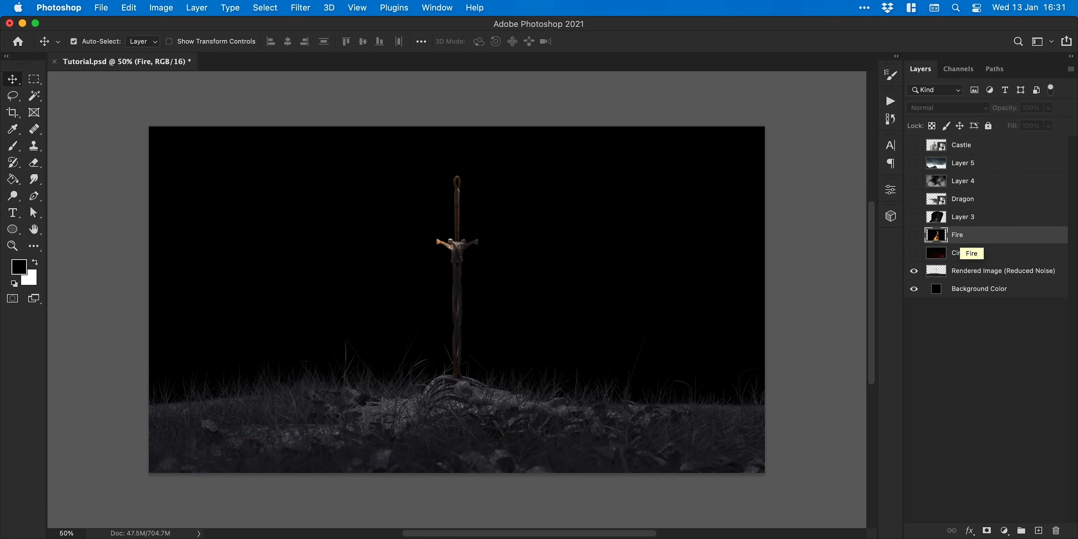
Rename Layer 3 as Smoke, Layer 4 as Mist and Layer 5 as Mountains.
{"action": "double_click", "coordinate": [963, 217]}
{"action": "type", "text": "Smoke"}
{"action": "double_click", "coordinate": [965, 182]}
{"action": "type", "text": "Mist"}
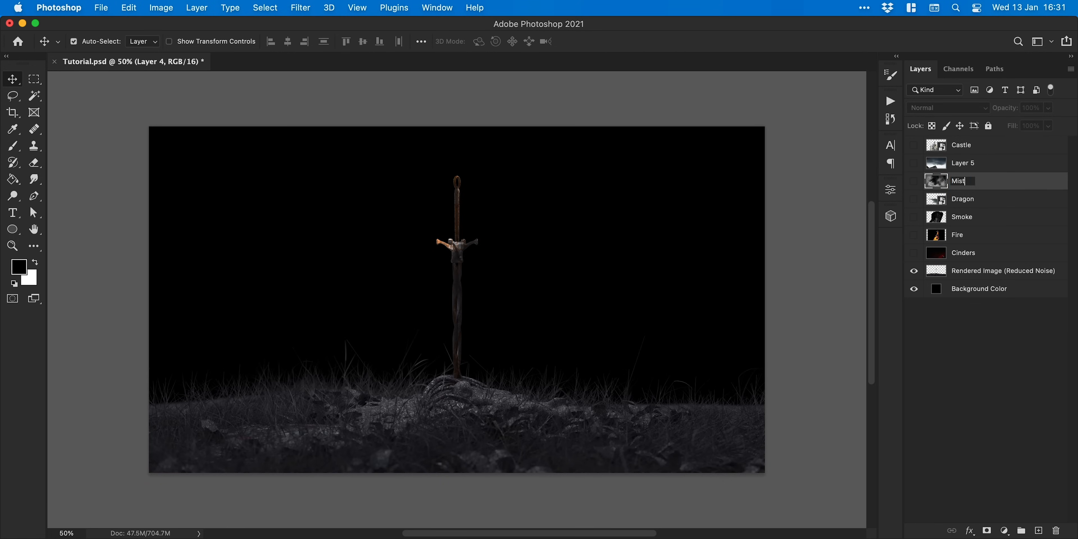
{"action": "double_click", "coordinate": [963, 163]}
{"action": "type", "text": "Mountains"}
{"action": "key", "text": "Return"}
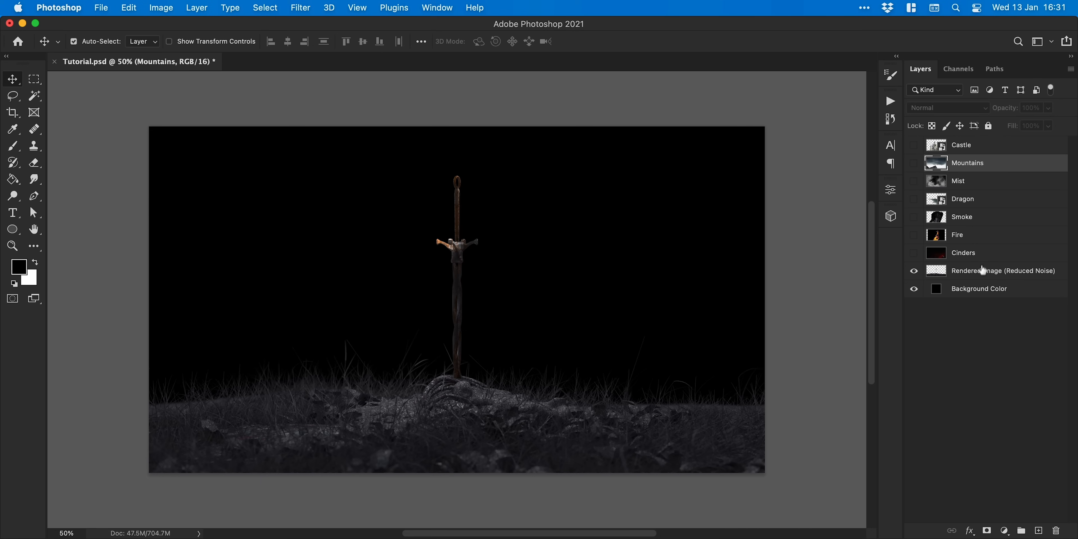
Delete the Background Color layer and put the Mountains layer, made visible, beneath the rendered sword image.
{"action": "left_click", "coordinate": [986, 292]}
{"action": "key", "text": "Delete"}
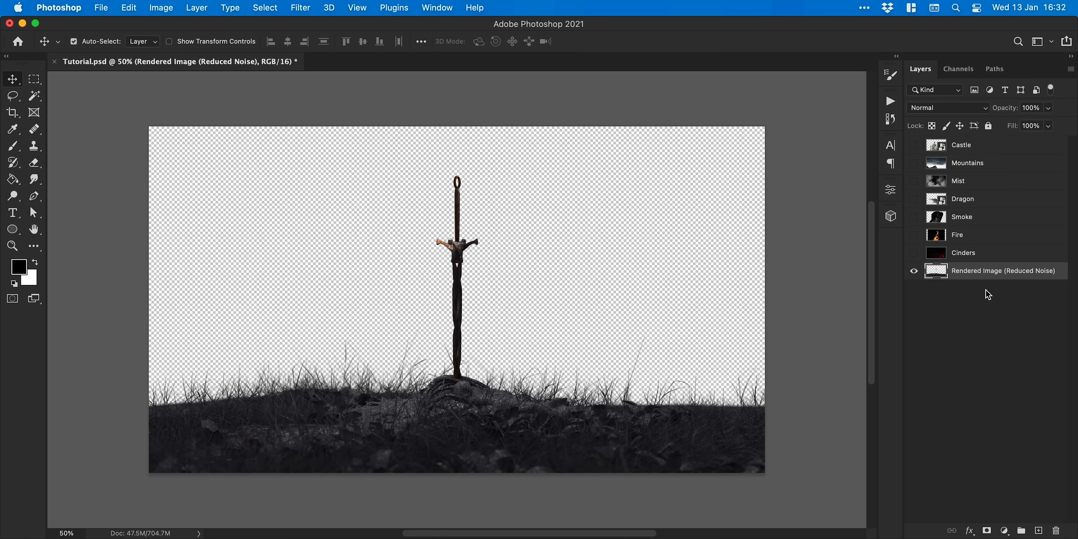
{"action": "left_click_drag", "start_coordinate": [965, 173], "coordinate": [971, 285]}
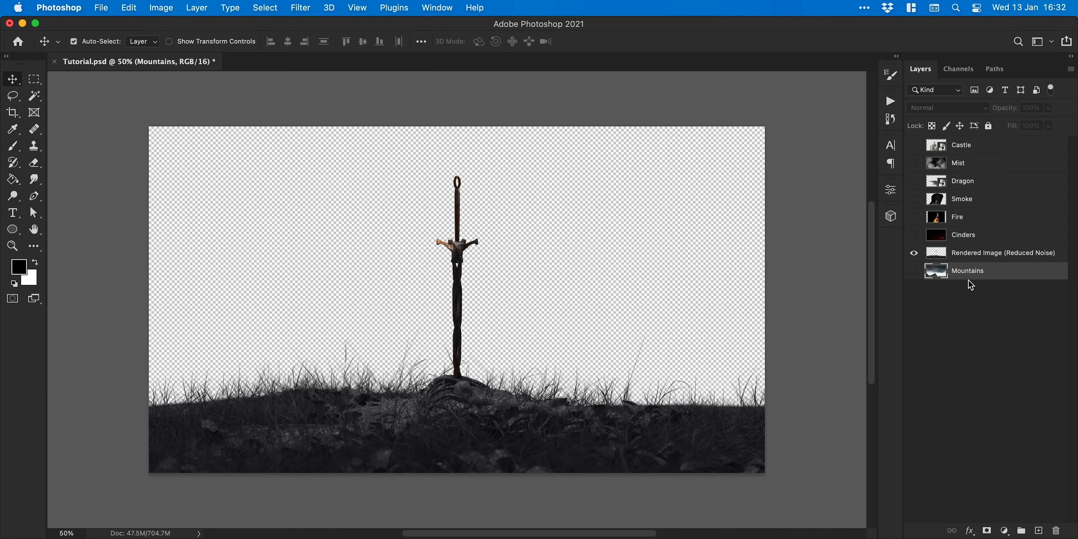
{"action": "left_click", "coordinate": [915, 271]}
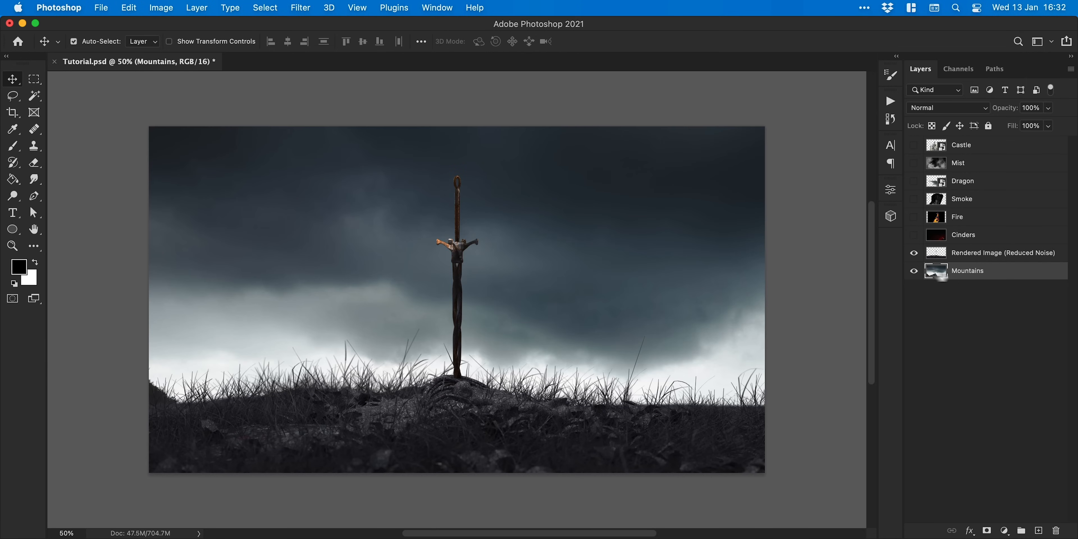
Convert Mountains to a smart object, scale it to about 57.73% and raise it so the peaks stand behind the sword.
{"action": "right_click", "coordinate": [979, 277]}
{"action": "left_click", "coordinate": [931, 233]}
{"action": "key", "text": "super+minus"}
{"action": "key", "text": "super+minus"}
{"action": "key", "text": "super+minus"}
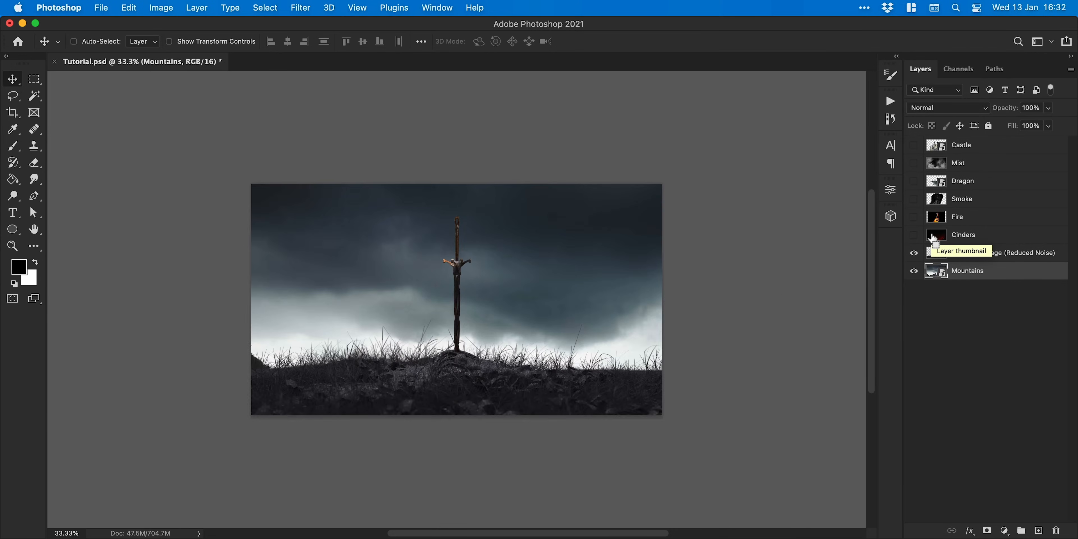
{"action": "left_click", "coordinate": [130, 9]}
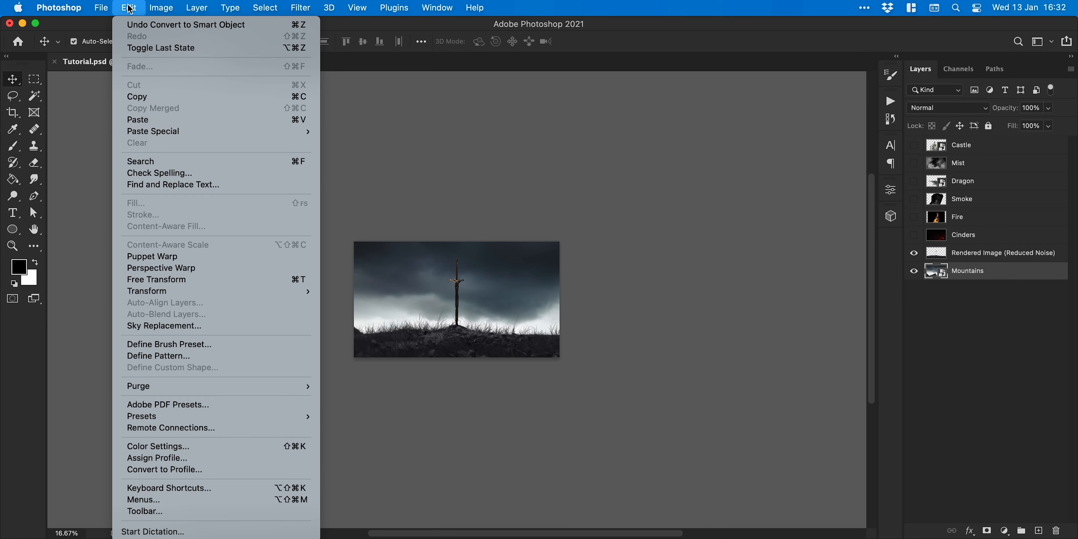
{"action": "left_click", "coordinate": [215, 288]}
{"action": "left_click_drag", "start_coordinate": [716, 484], "coordinate": [561, 379]}
{"action": "key", "text": "super+0"}
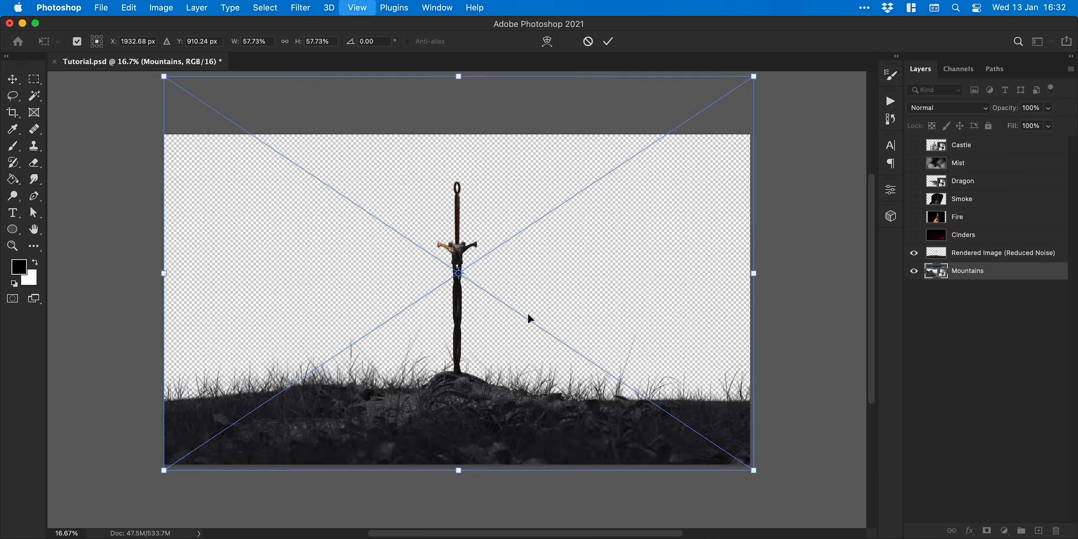
{"action": "left_click_drag", "start_coordinate": [528, 314], "coordinate": [528, 253]}
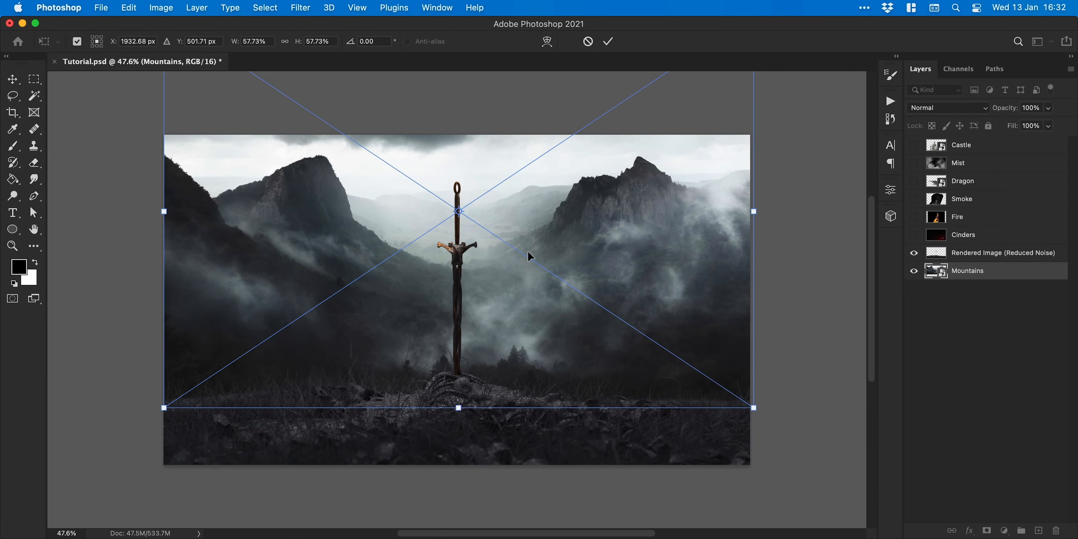
{"action": "key", "text": "Return"}
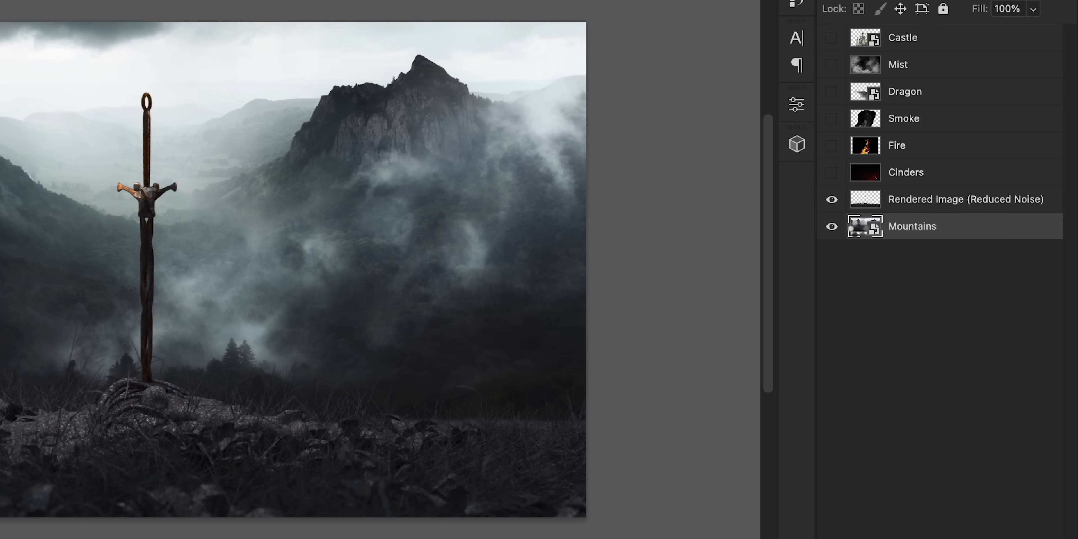
Open the Mountains smart object's contents and set the Clone Stamp to a Soft Round Pressure Opacity brush of about 300 px.
{"action": "double_click", "coordinate": [865, 226]}
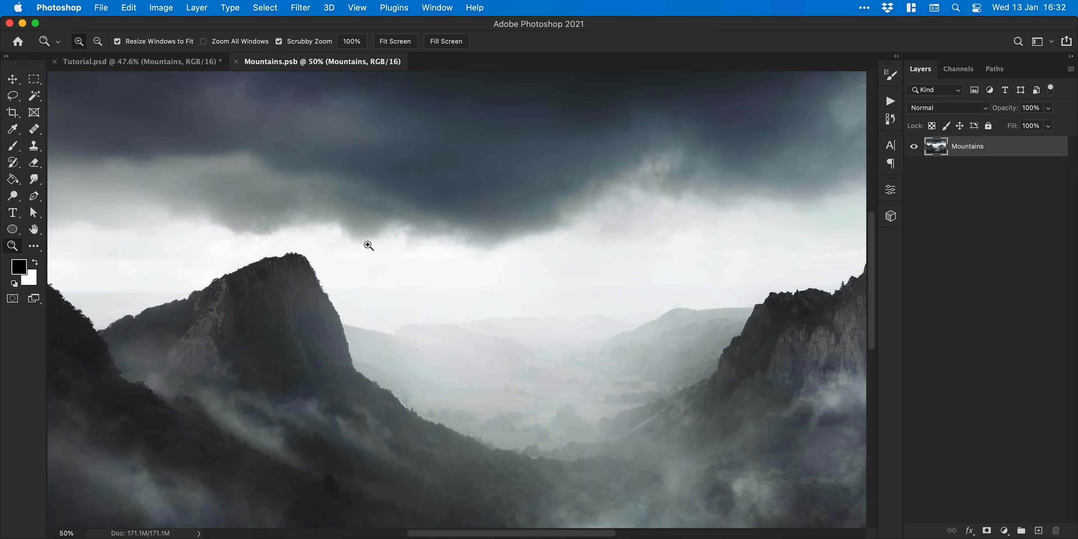
{"action": "left_click", "coordinate": [368, 246]}
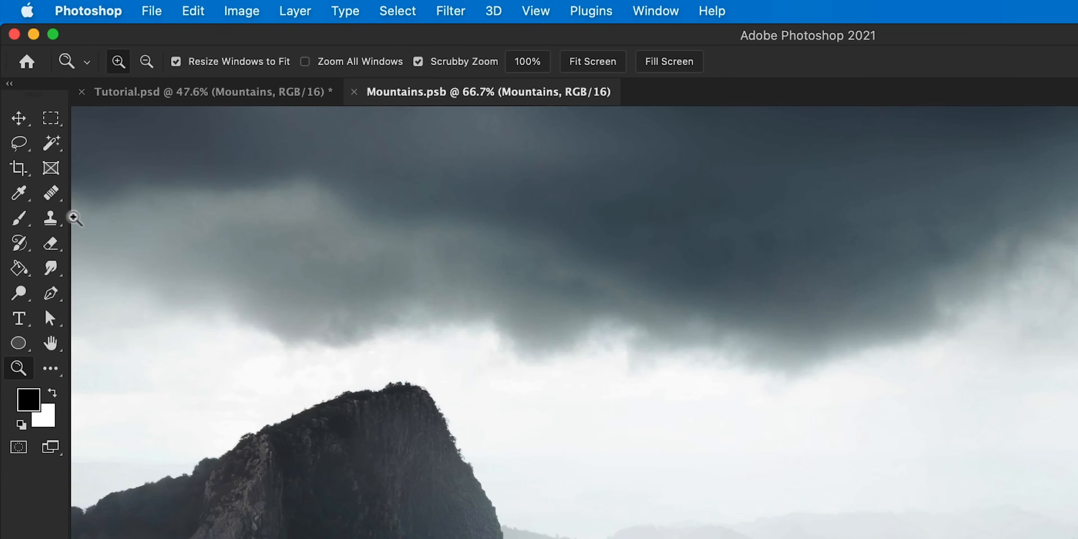
{"action": "left_click", "coordinate": [34, 146]}
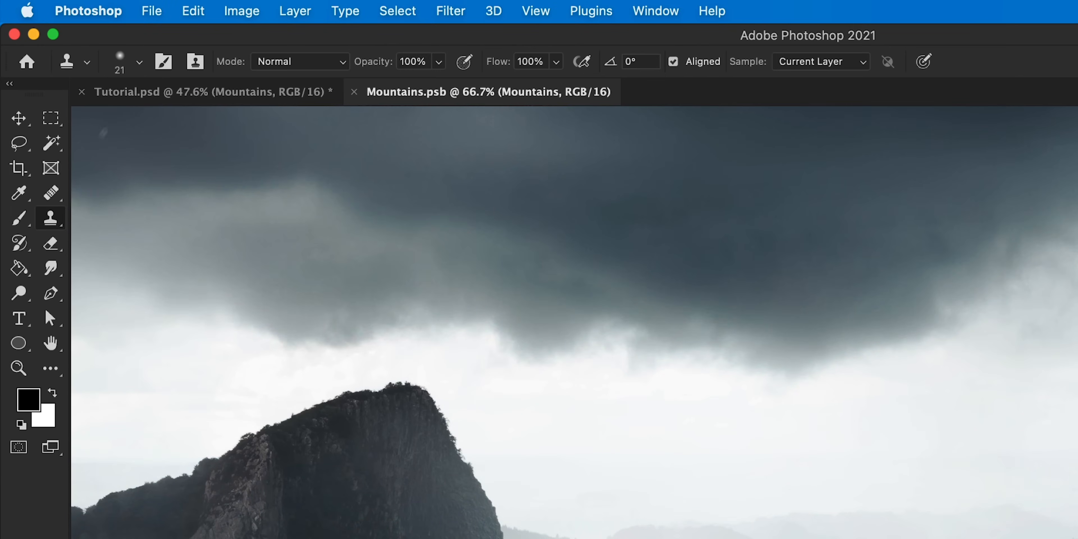
{"action": "left_click", "coordinate": [140, 62]}
{"action": "left_click", "coordinate": [139, 408]}
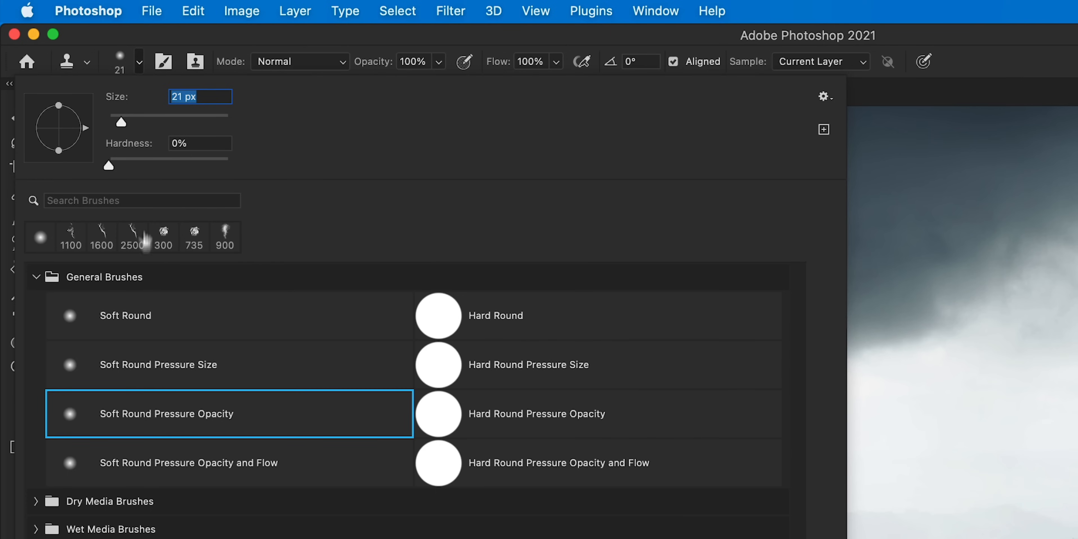
{"action": "left_click", "coordinate": [138, 58]}
{"action": "key", "text": "bracketright"}
{"action": "key", "text": "bracketright"}
{"action": "key", "text": "bracketright"}
{"action": "key", "text": "bracketright"}
{"action": "key", "text": "bracketright"}
{"action": "key", "text": "bracketright"}
{"action": "key", "text": "bracketright"}
{"action": "key", "text": "bracketright"}
{"action": "key", "text": "bracketright"}
{"action": "key", "text": "bracketright"}
{"action": "key", "text": "bracketright"}
{"action": "key", "text": "bracketright"}
{"action": "key", "text": "bracketright"}
{"action": "key", "text": "bracketright"}
{"action": "key", "text": "bracketright"}
{"action": "key", "text": "bracketleft"}
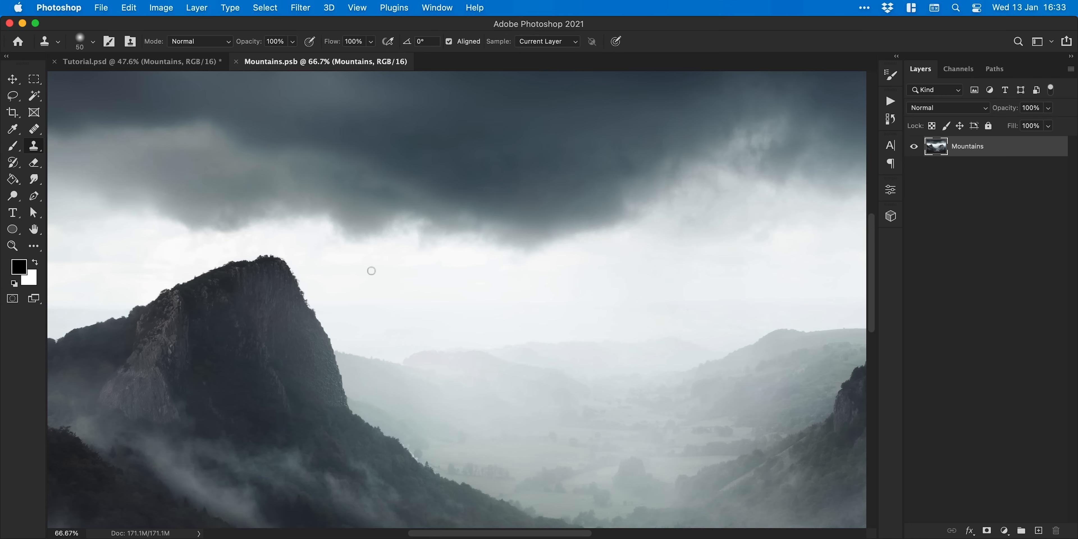
Clone bright sky over the lower edge of the dark clouds in Mountains.psb and return to Tutorial.psd with the edit saved.
{"action": "mouse_move", "coordinate": [359, 234]}
{"action": "left_mouse_down"}
{"action": "mouse_move", "coordinate": [383, 236]}
{"action": "mouse_move", "coordinate": [314, 202]}
{"action": "mouse_move", "coordinate": [236, 213]}
{"action": "mouse_move", "coordinate": [318, 180]}
{"action": "left_mouse_up"}
{"action": "left_click", "coordinate": [472, 262], "text": "alt"}
{"action": "left_click", "coordinate": [383, 243], "text": "alt"}
{"action": "left_click", "coordinate": [357, 220], "text": "alt"}
{"action": "left_click_drag", "start_coordinate": [152, 196], "coordinate": [110, 207]}
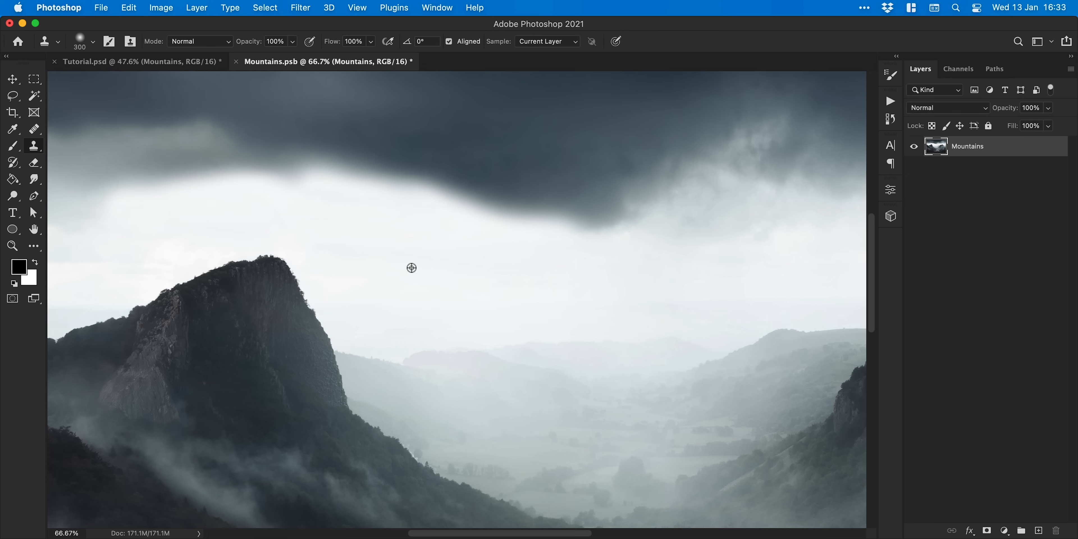
{"action": "left_click", "coordinate": [413, 268], "text": "alt"}
{"action": "left_click_drag", "start_coordinate": [607, 222], "coordinate": [494, 185]}
{"action": "key", "text": "v"}
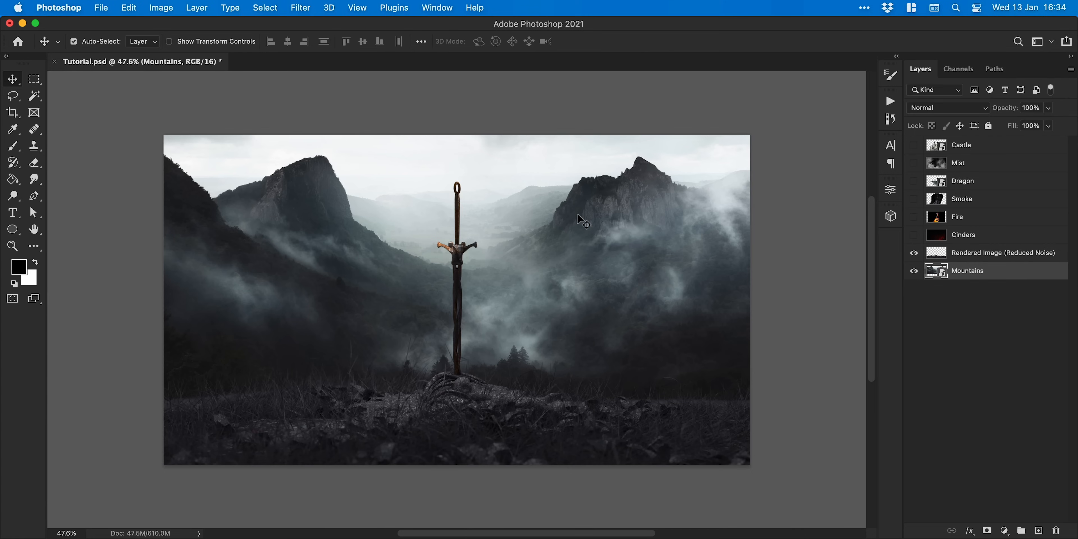
Apply a Gaussian Blur with a 10-pixel radius to the Mountains smart object.
{"action": "left_click", "coordinate": [298, 9]}
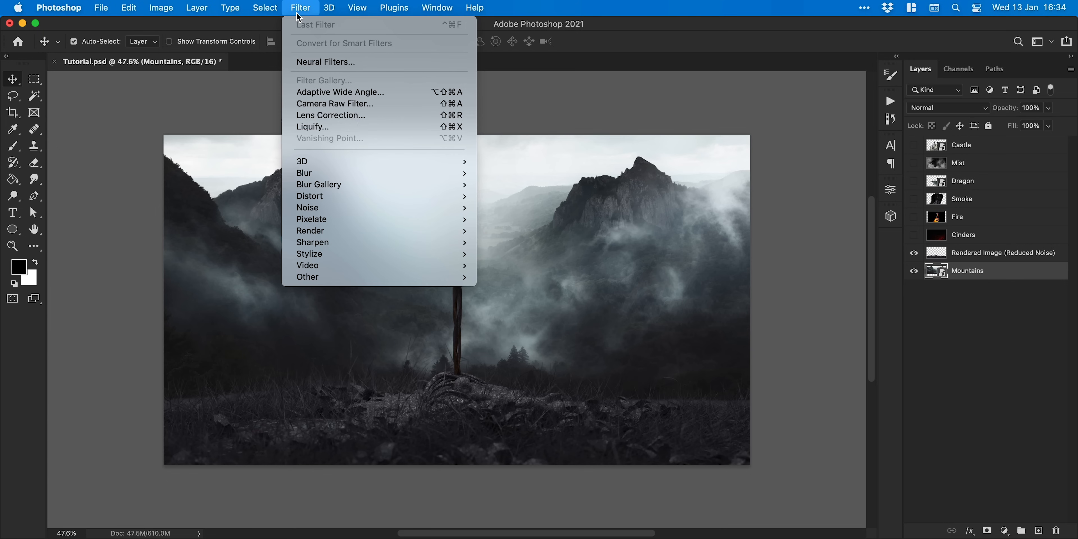
{"action": "mouse_move", "coordinate": [441, 171]}
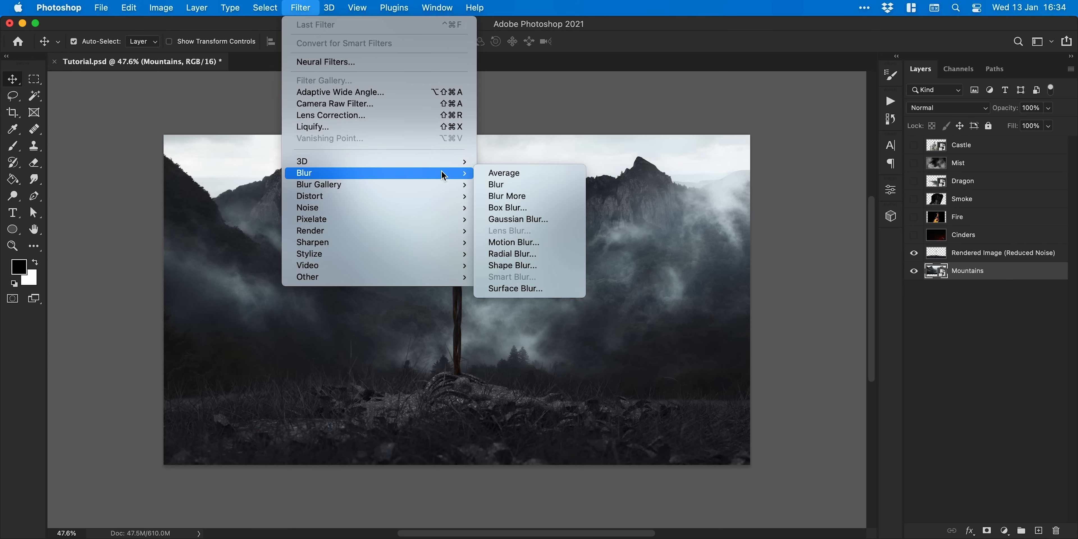
{"action": "left_click", "coordinate": [560, 219]}
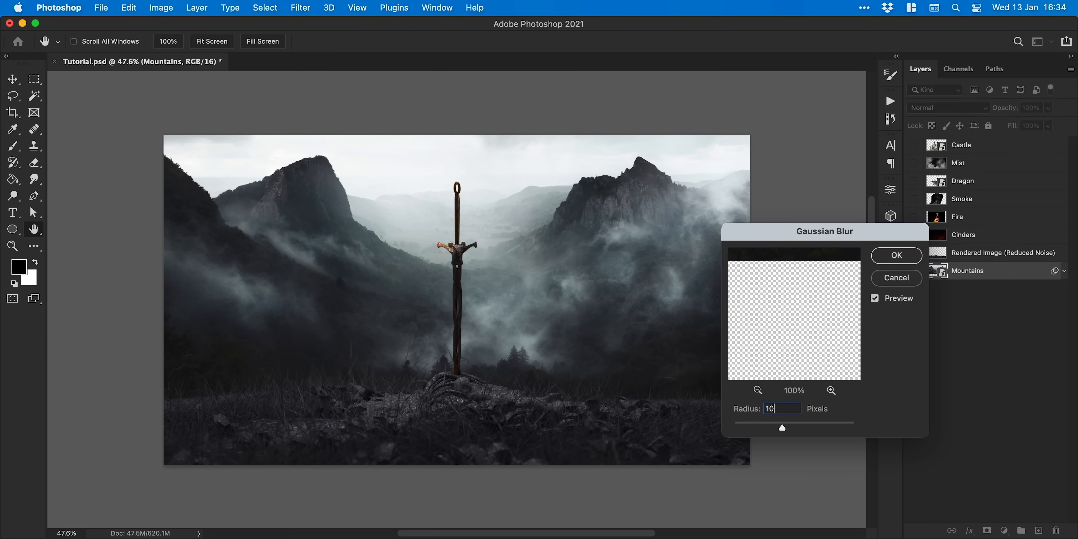
{"action": "key", "text": "Return"}
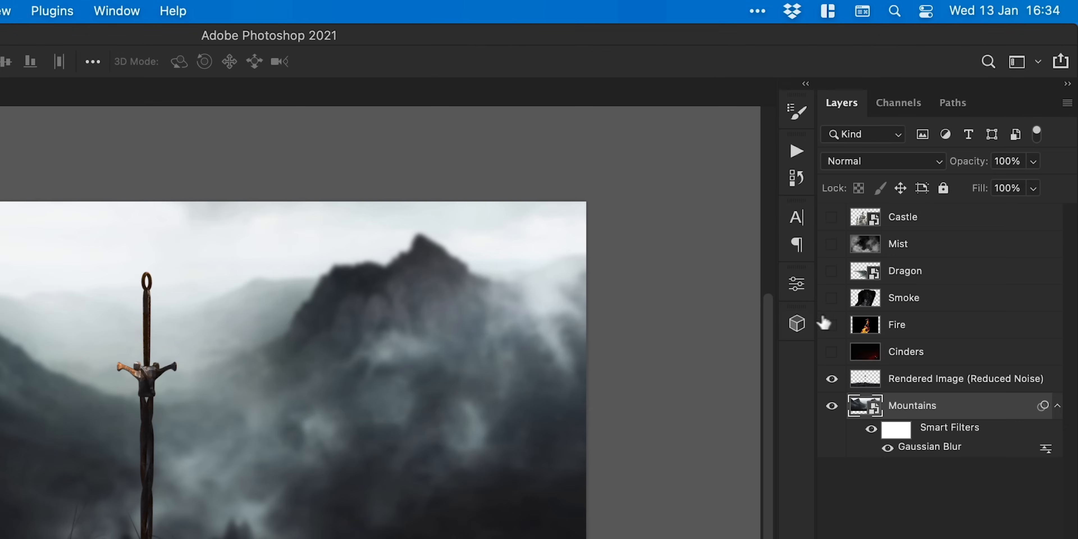
Show the Fire layer and set its blend mode to Screen.
{"action": "left_click", "coordinate": [914, 216]}
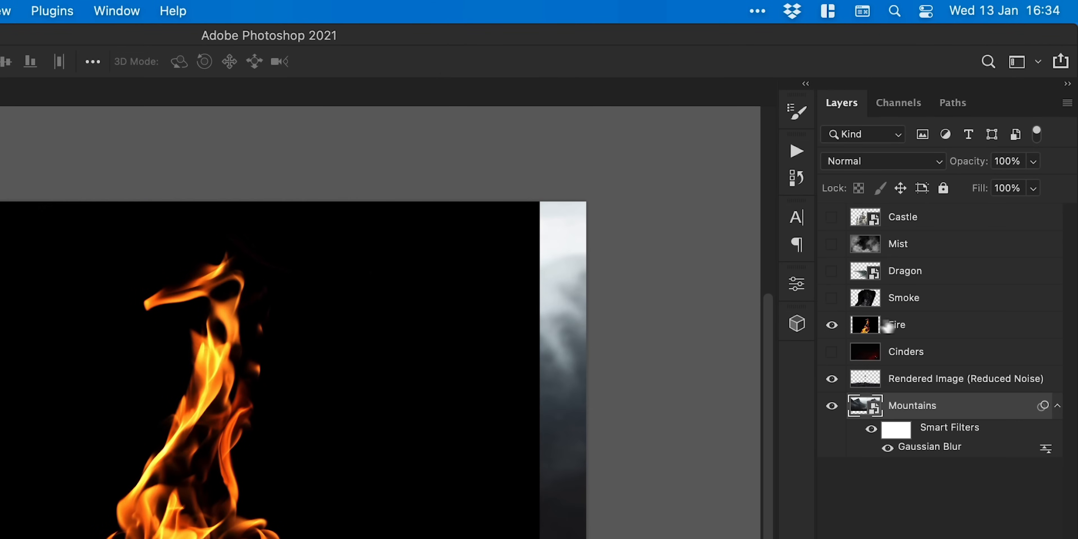
{"action": "left_click", "coordinate": [917, 326]}
{"action": "left_click", "coordinate": [881, 161]}
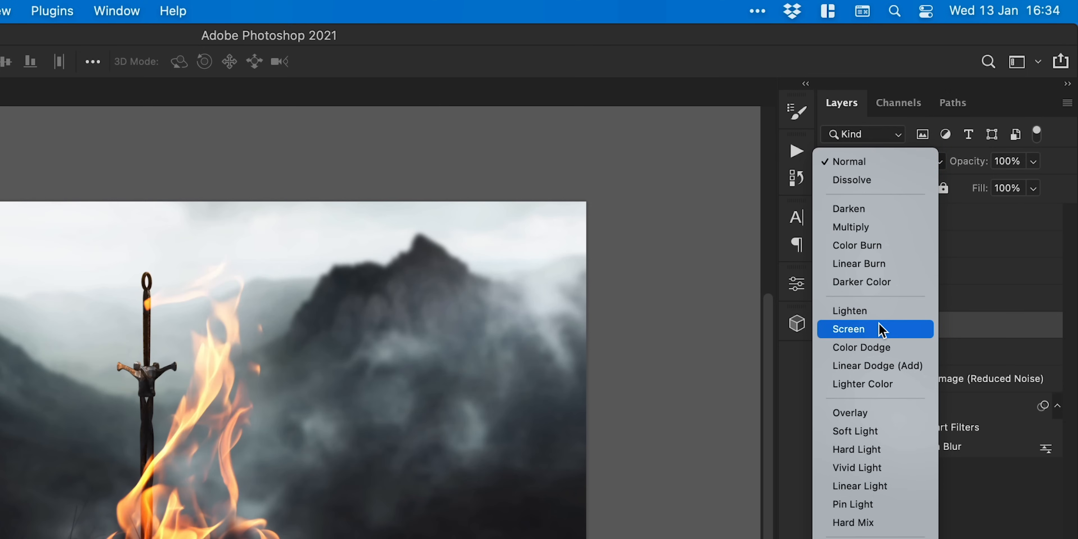
{"action": "left_click", "coordinate": [879, 330]}
Scale the fire down and position it over the base of the sword.
{"action": "key", "text": "super+t"}
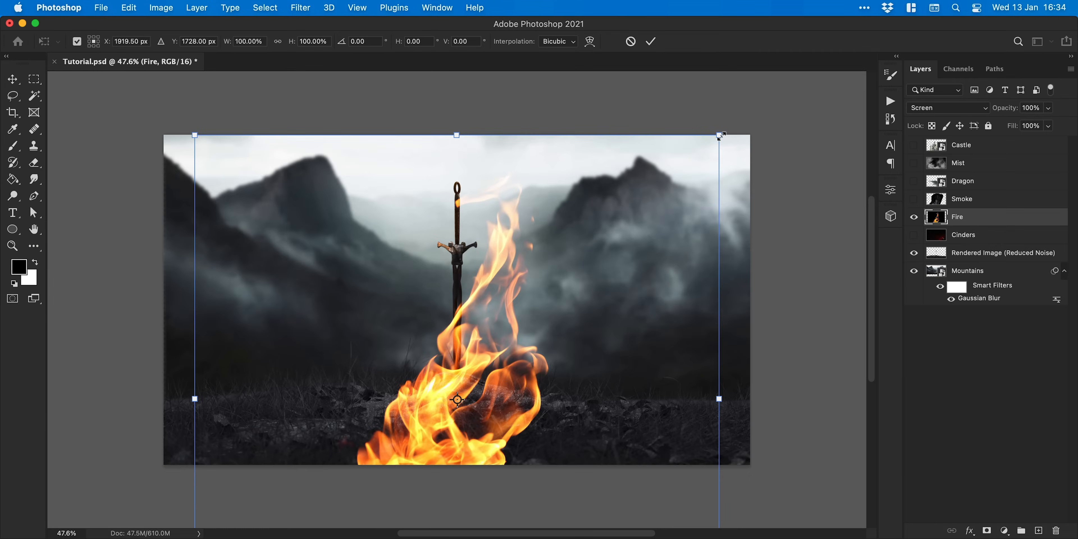
{"action": "left_click_drag", "start_coordinate": [720, 135], "coordinate": [511, 347]}
{"action": "left_click_drag", "start_coordinate": [535, 359], "coordinate": [515, 340]}
{"action": "left_click_drag", "start_coordinate": [478, 427], "coordinate": [478, 384]}
{"action": "left_click_drag", "start_coordinate": [491, 288], "coordinate": [496, 279]}
{"action": "key", "text": "Return"}
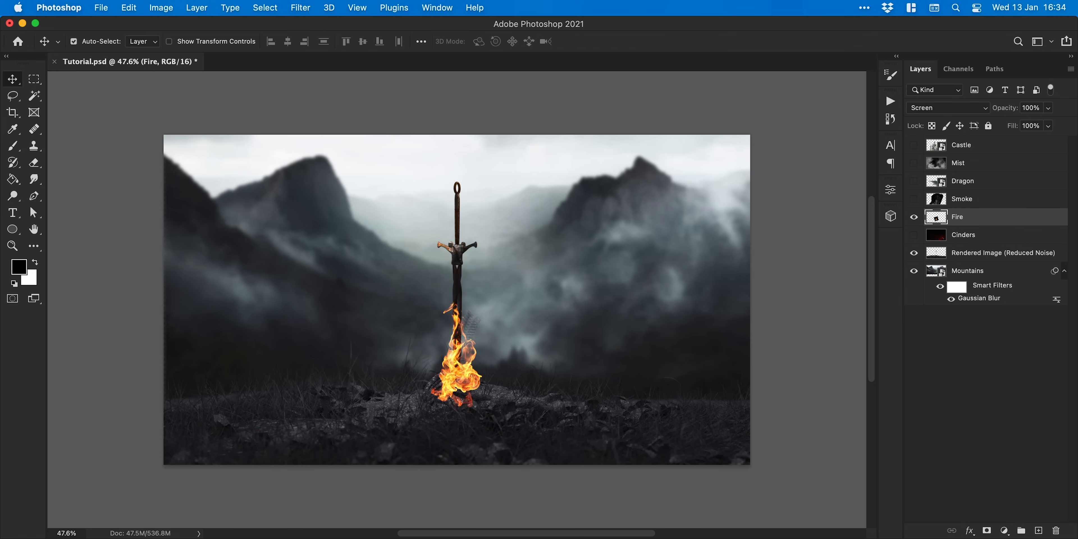
Nudge the fire slightly left and distort it to a narrower top and a wider base around the sword.
{"action": "scroll", "coordinate": [433, 407], "scroll_direction": "up", "scroll_amount": 5}
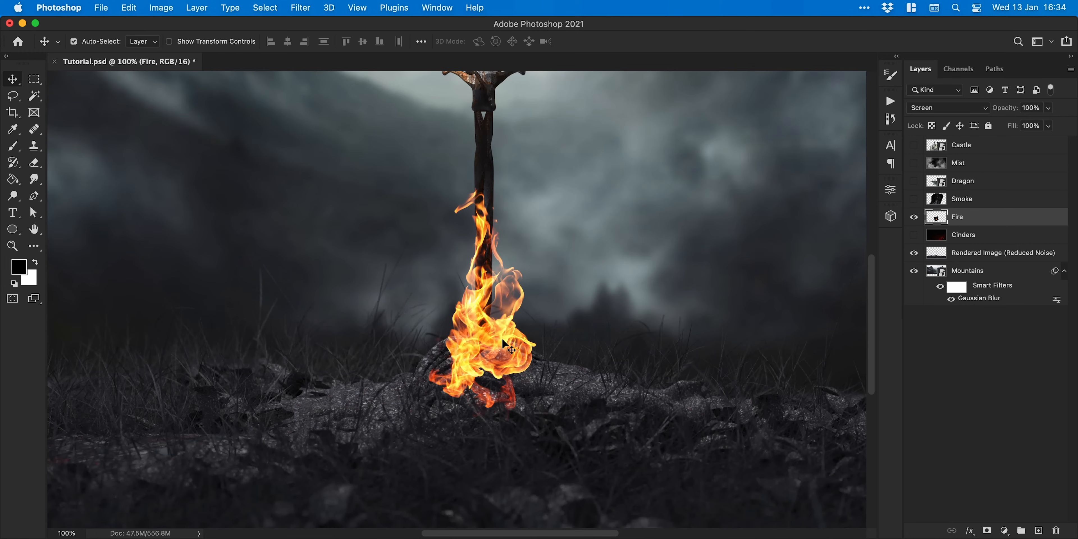
{"action": "mouse_move", "coordinate": [503, 339]}
{"action": "left_mouse_down"}
{"action": "mouse_move", "coordinate": [476, 327]}
{"action": "mouse_move", "coordinate": [492, 339]}
{"action": "left_mouse_up"}
{"action": "key", "text": "ctrl+t"}
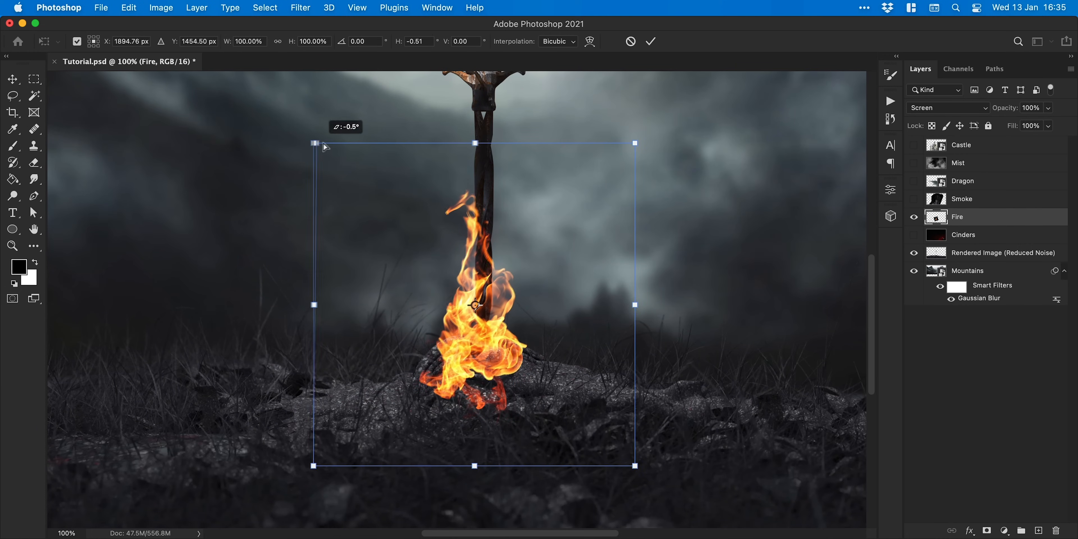
{"action": "left_click_drag", "start_coordinate": [319, 147], "coordinate": [347, 149]}
{"action": "left_click_drag", "start_coordinate": [640, 468], "coordinate": [655, 466]}
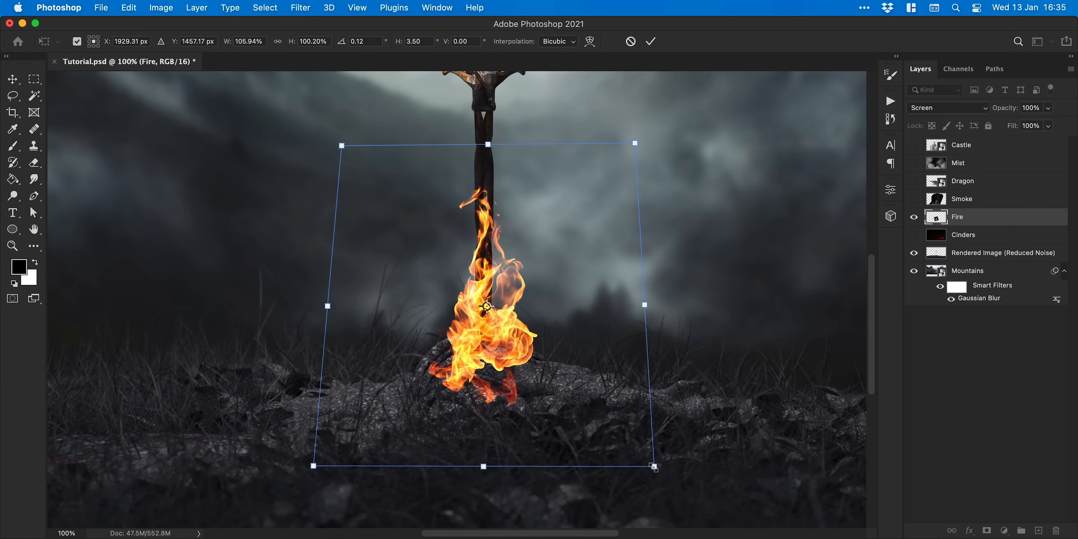
{"action": "key", "text": "Return"}
Puppet-warp the fire, pulling its upper flames in towards the blade and spreading its base outwards over the ground.
{"action": "left_click", "coordinate": [134, 8]}
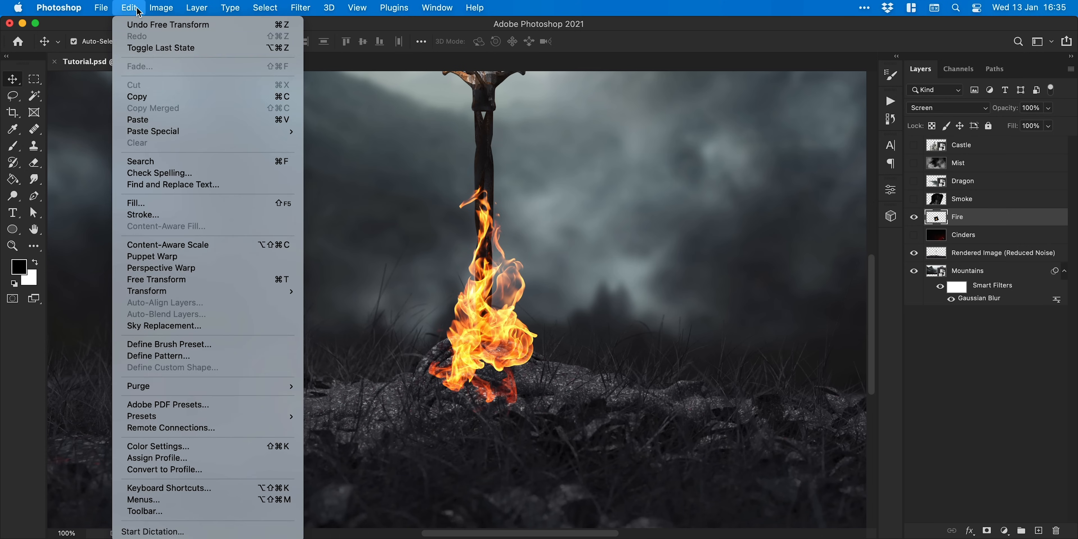
{"action": "left_click", "coordinate": [219, 257]}
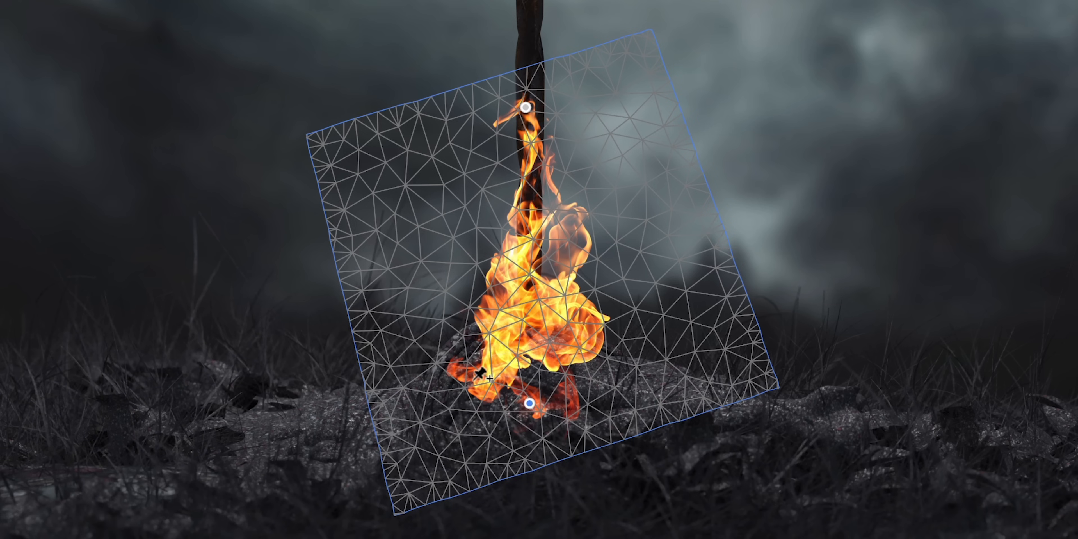
{"action": "left_click", "coordinate": [599, 343]}
{"action": "left_click_drag", "start_coordinate": [485, 267], "coordinate": [491, 278]}
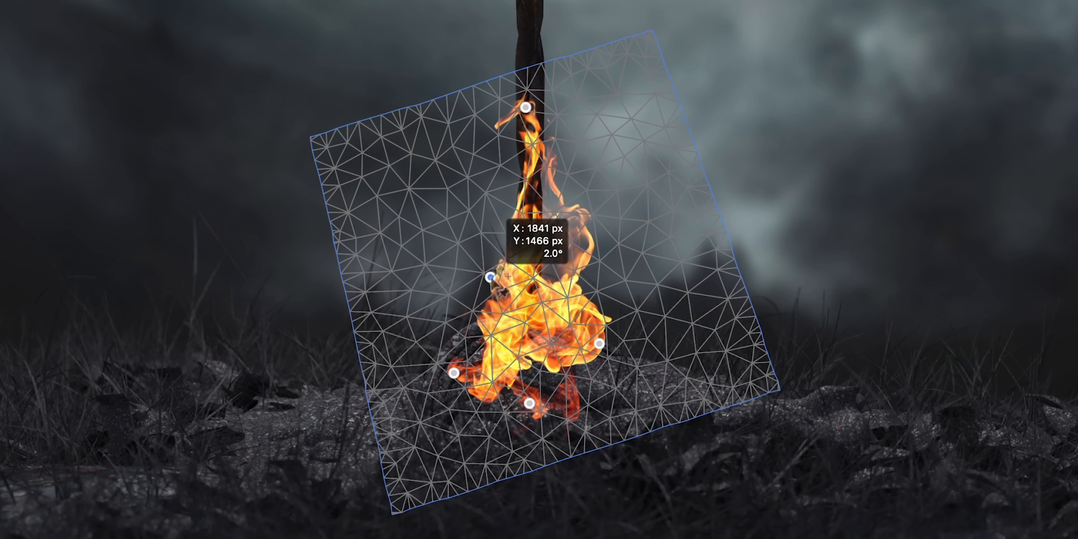
{"action": "left_click_drag", "start_coordinate": [585, 263], "coordinate": [573, 275]}
{"action": "left_click_drag", "start_coordinate": [588, 213], "coordinate": [576, 221]}
{"action": "left_click_drag", "start_coordinate": [454, 373], "coordinate": [417, 369]}
{"action": "mouse_move", "coordinate": [599, 344]}
{"action": "left_mouse_down"}
{"action": "mouse_move", "coordinate": [612, 370]}
{"action": "mouse_move", "coordinate": [606, 349]}
{"action": "left_mouse_up"}
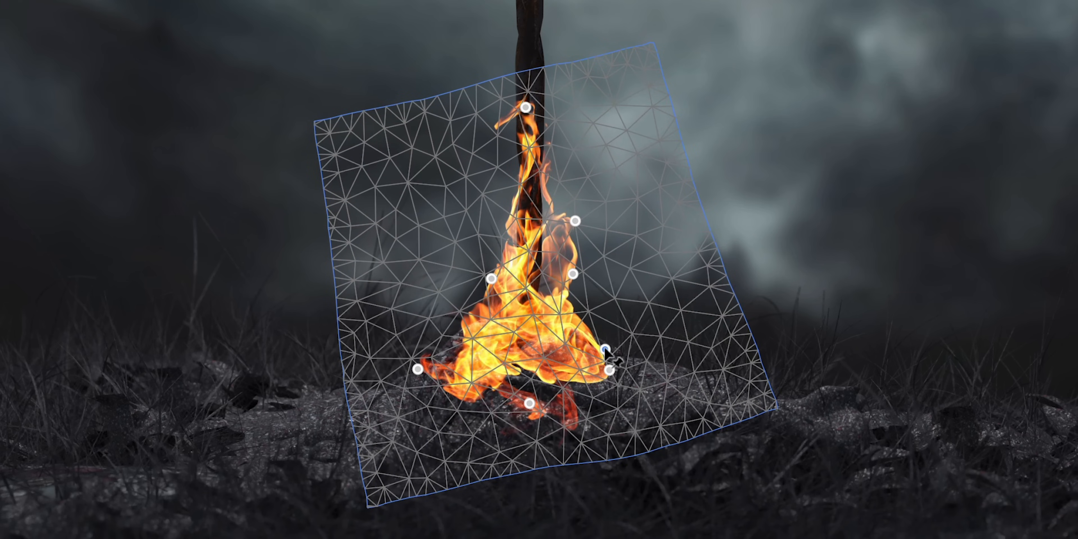
{"action": "key", "text": "Return"}
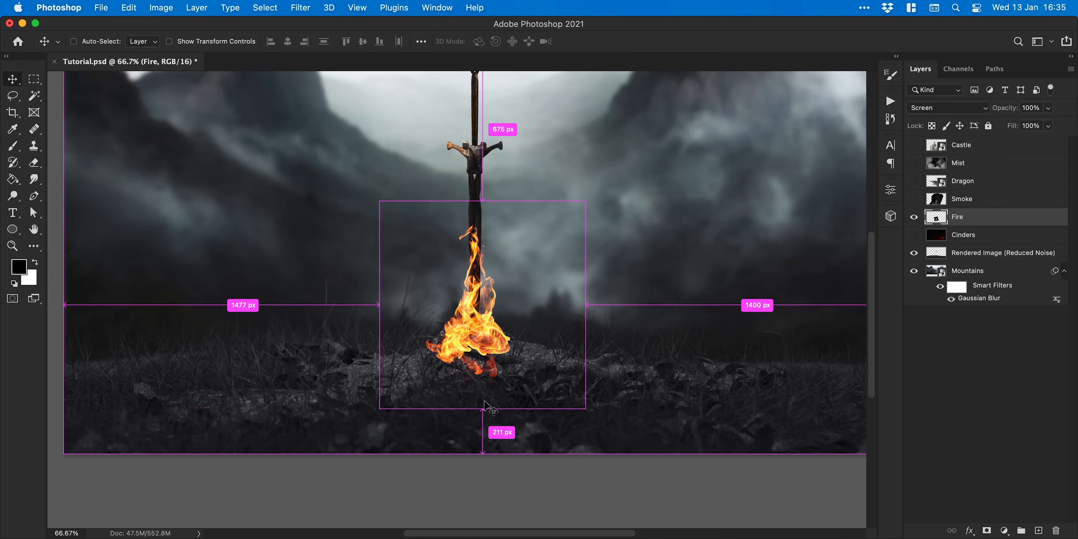
{"action": "left_click_drag", "start_coordinate": [484, 402], "coordinate": [471, 495]}
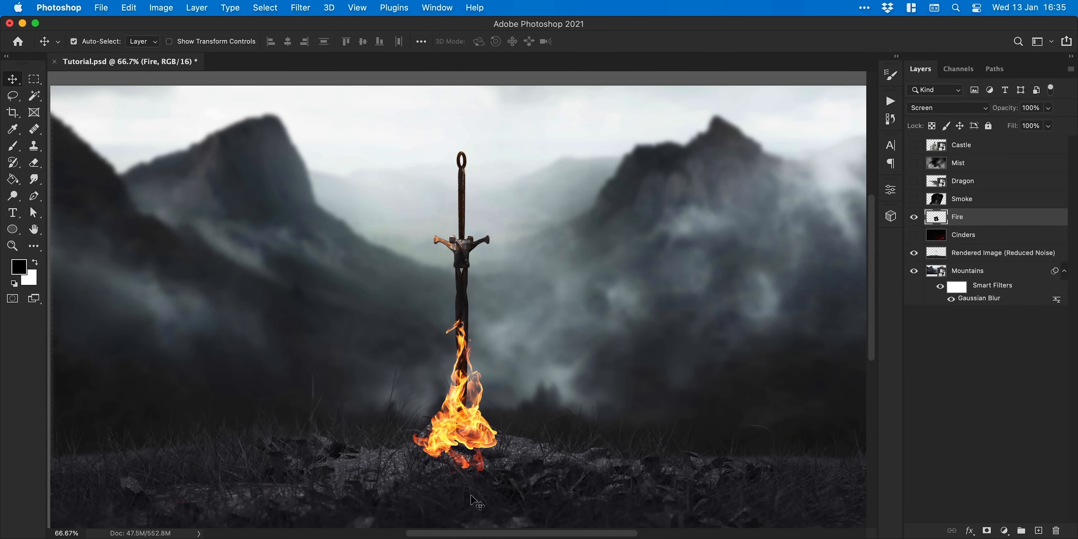
Show the Smoke layer and set its blend mode to Screen.
{"action": "left_click", "coordinate": [914, 199]}
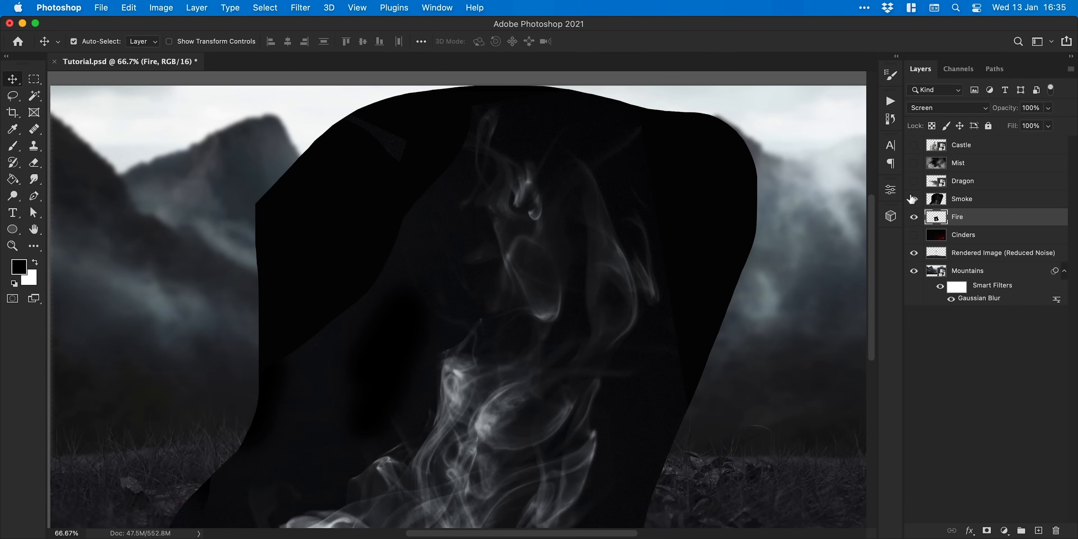
{"action": "left_click", "coordinate": [969, 201]}
{"action": "left_click", "coordinate": [954, 110]}
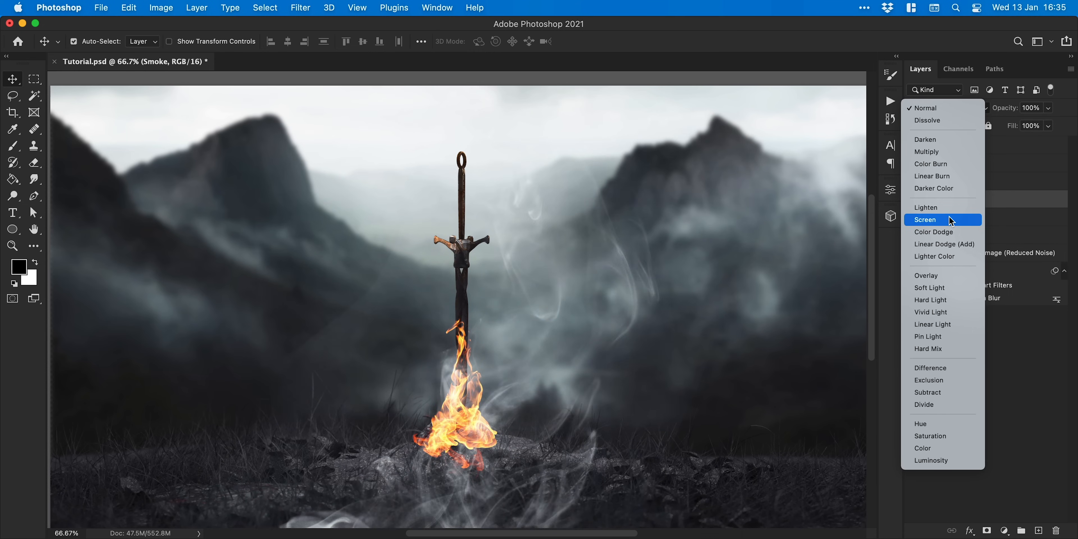
{"action": "left_click", "coordinate": [951, 221]}
{"action": "key", "text": "super+minus"}
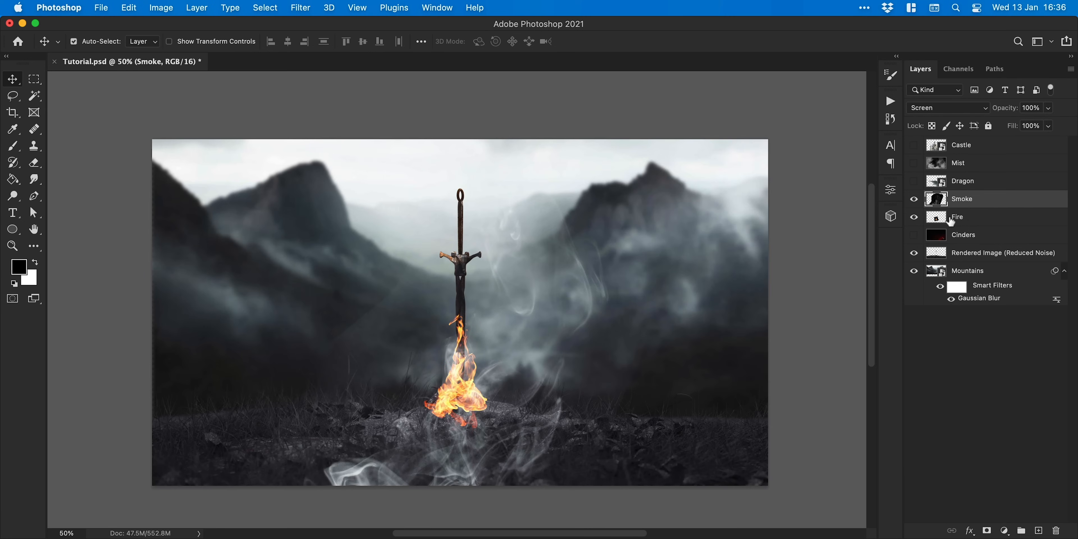
{"action": "left_click", "coordinate": [947, 108]}
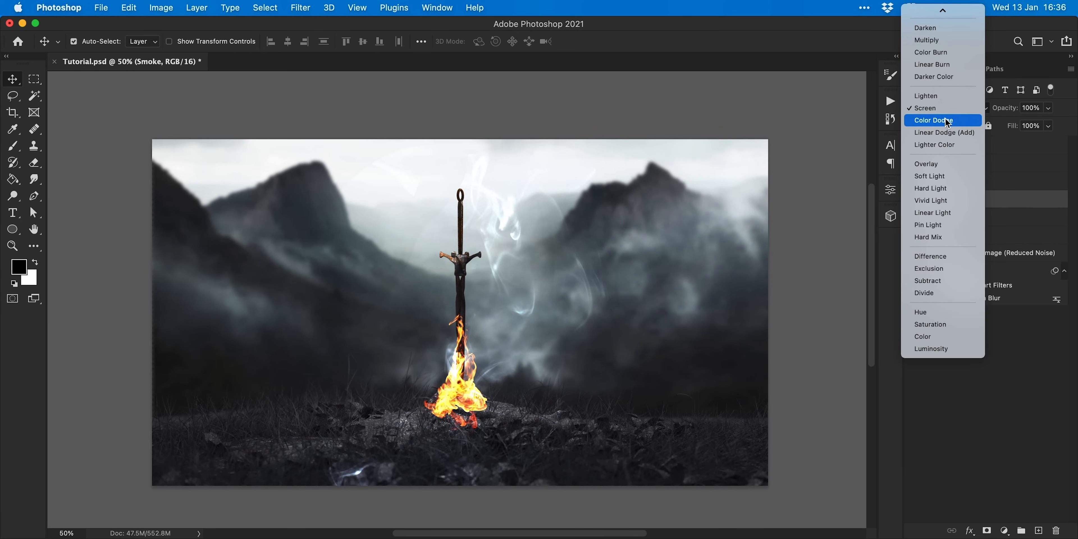
{"action": "left_click", "coordinate": [947, 109]}
Scale down and stretch the smoke vertically, positioning it around the sword just above the flames.
{"action": "key", "text": "super+t"}
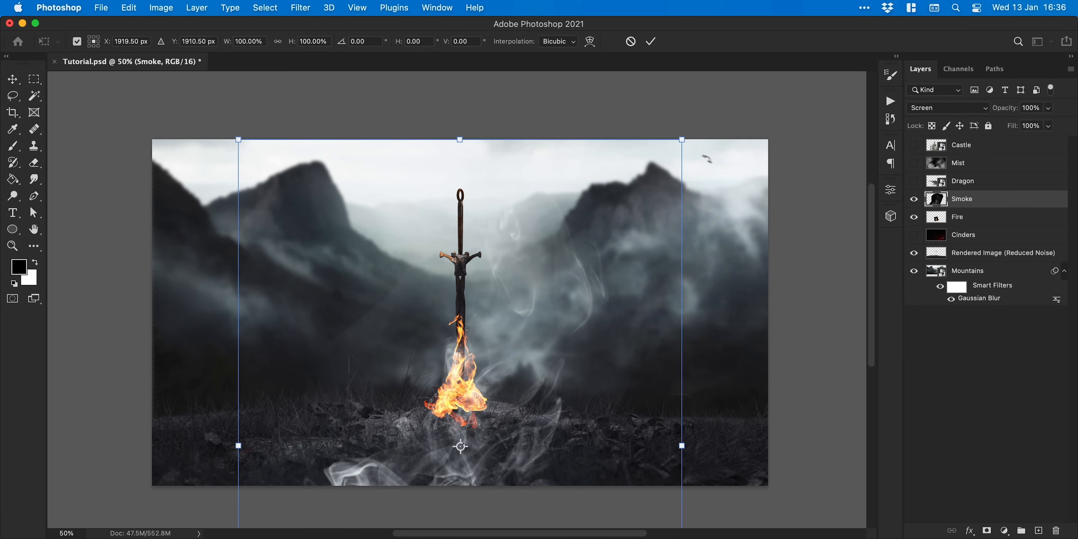
{"action": "left_click_drag", "start_coordinate": [682, 140], "coordinate": [558, 311]}
{"action": "left_click_drag", "start_coordinate": [502, 420], "coordinate": [491, 220]}
{"action": "left_click_drag", "start_coordinate": [467, 275], "coordinate": [485, 275]}
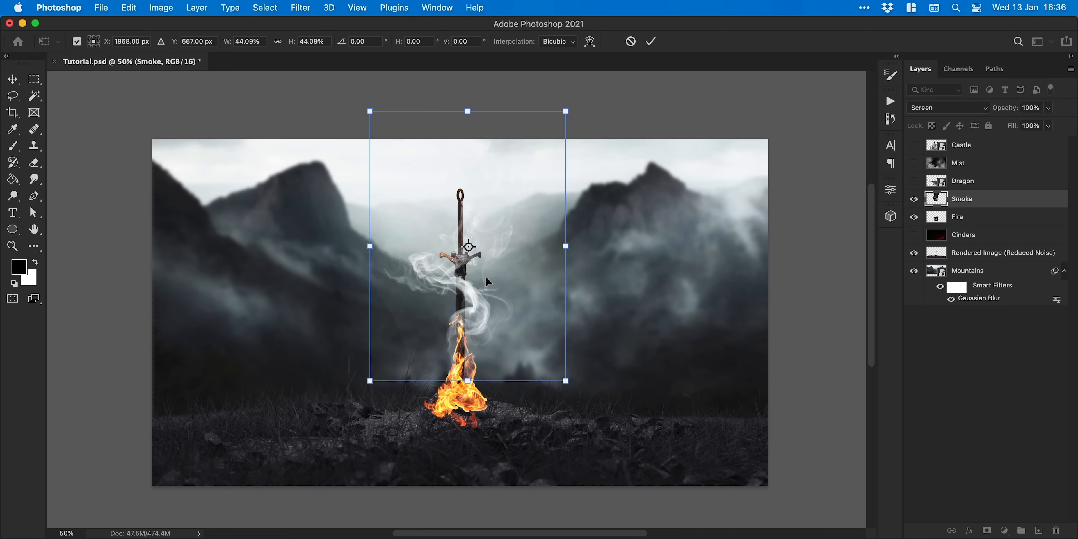
{"action": "left_click_drag", "start_coordinate": [467, 381], "coordinate": [468, 481]}
{"action": "left_click_drag", "start_coordinate": [481, 428], "coordinate": [486, 306]}
{"action": "left_click_drag", "start_coordinate": [569, 359], "coordinate": [539, 303]}
{"action": "left_click_drag", "start_coordinate": [487, 229], "coordinate": [484, 278]}
{"action": "key", "text": "Return"}
Invert the smoke to dark, set its blend mode to Multiply and lower its opacity to 50%.
{"action": "key", "text": "super+i"}
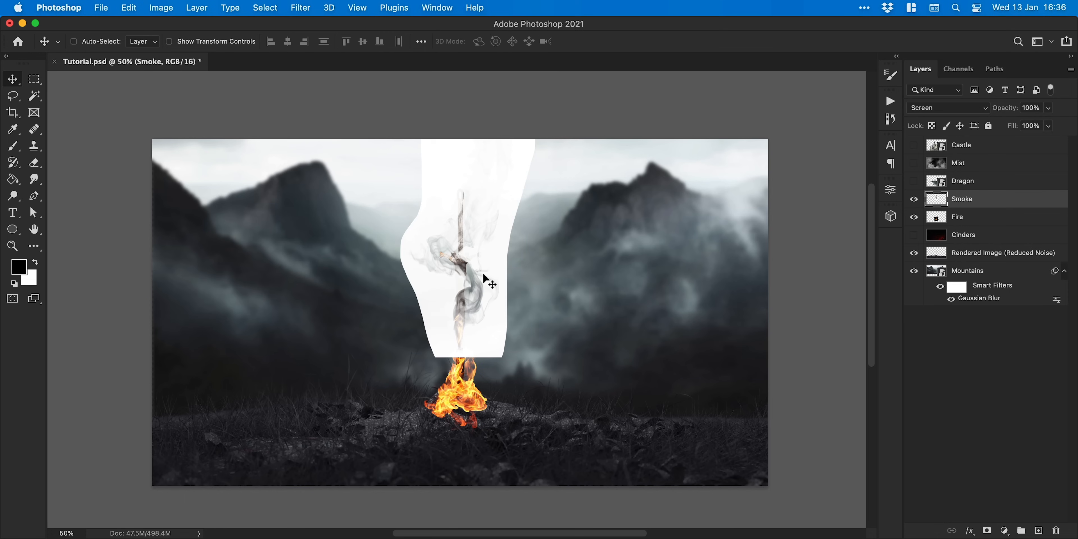
{"action": "left_click", "coordinate": [917, 109]}
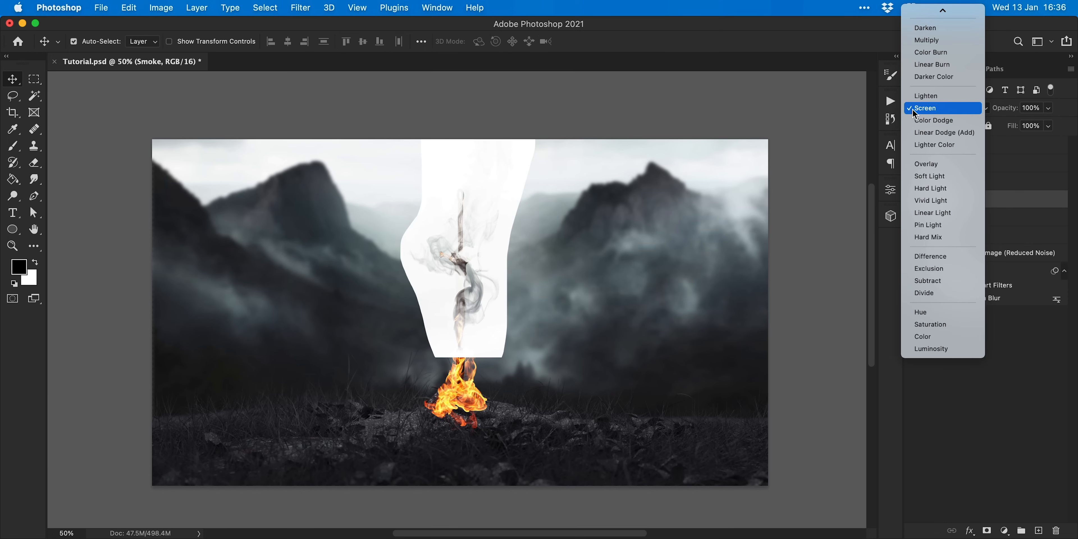
{"action": "left_click", "coordinate": [938, 40]}
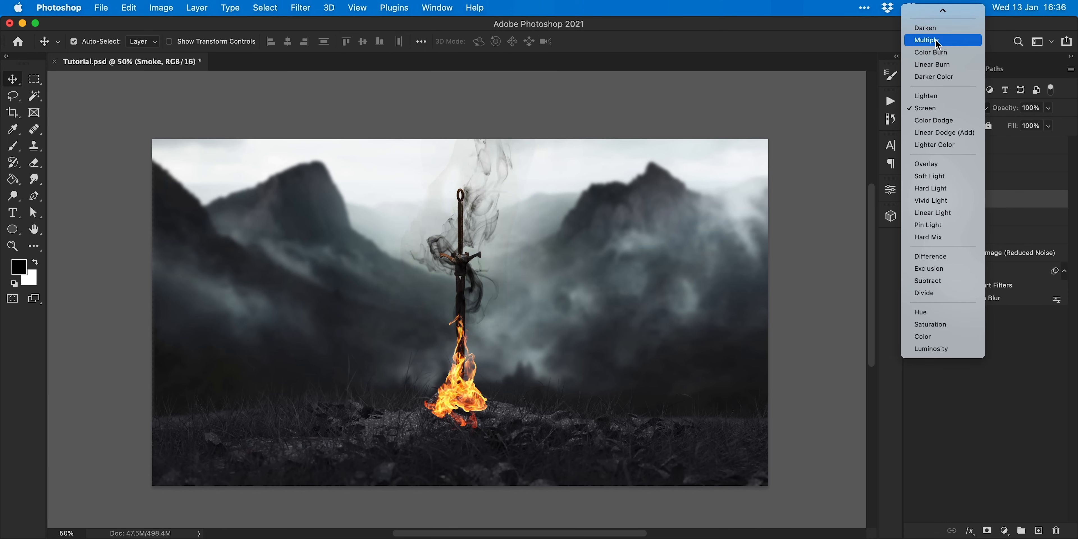
{"action": "key", "text": "5"}
Scale the smoke down further and reposition it closely around the sword's guard and handle.
{"action": "key", "text": "super+t"}
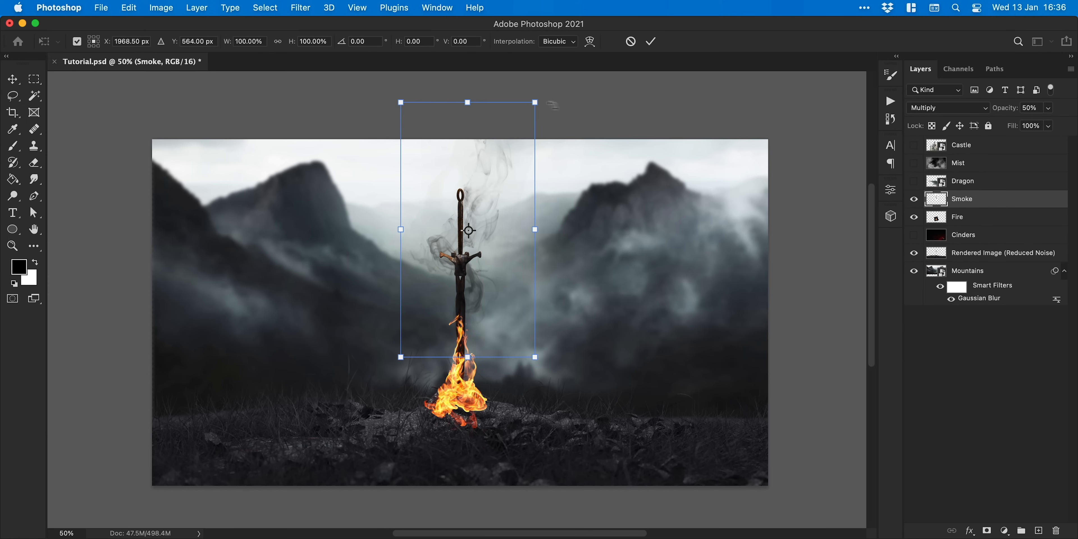
{"action": "left_click_drag", "start_coordinate": [534, 103], "coordinate": [496, 179]}
{"action": "key", "text": "Return"}
{"action": "left_click_drag", "start_coordinate": [440, 290], "coordinate": [455, 261]}
Soften the smoke's outer edges with the Eraser, using the Soft Round Pressure Size brush at 200 px.
{"action": "key", "text": "super+equal"}
{"action": "key", "text": "super+equal"}
{"action": "key", "text": "e"}
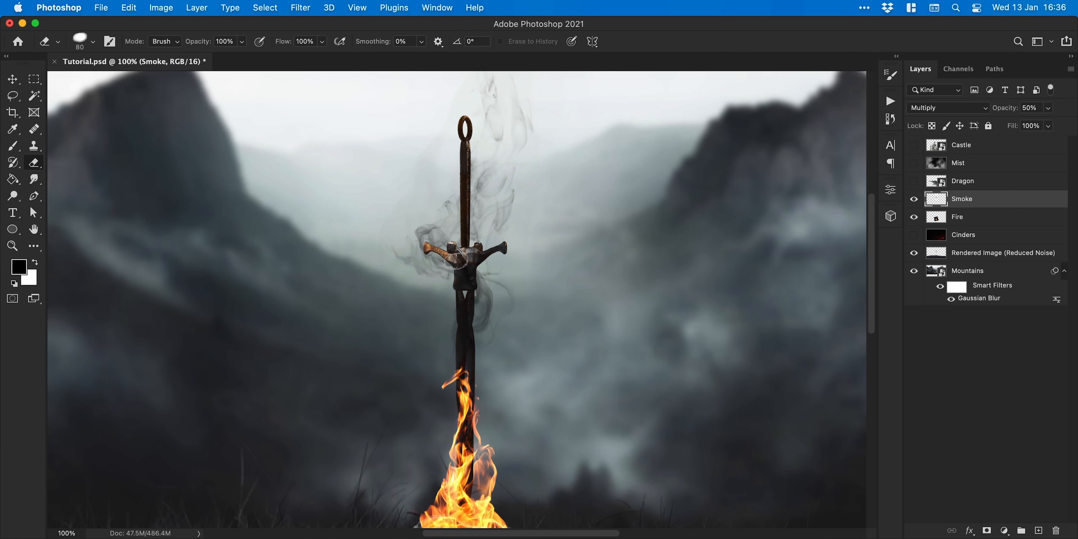
{"action": "left_click", "coordinate": [93, 43]}
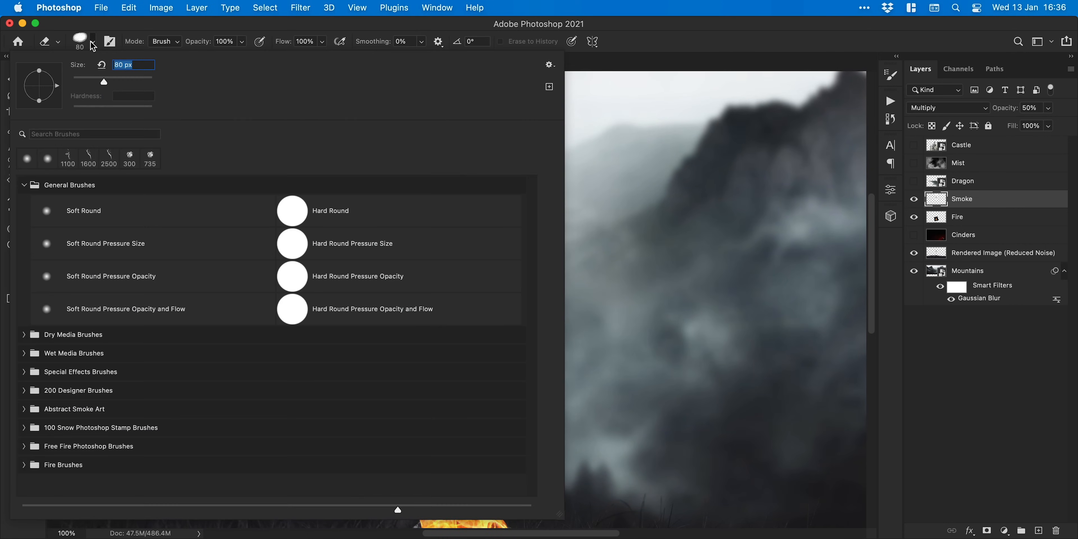
{"action": "left_click", "coordinate": [56, 252]}
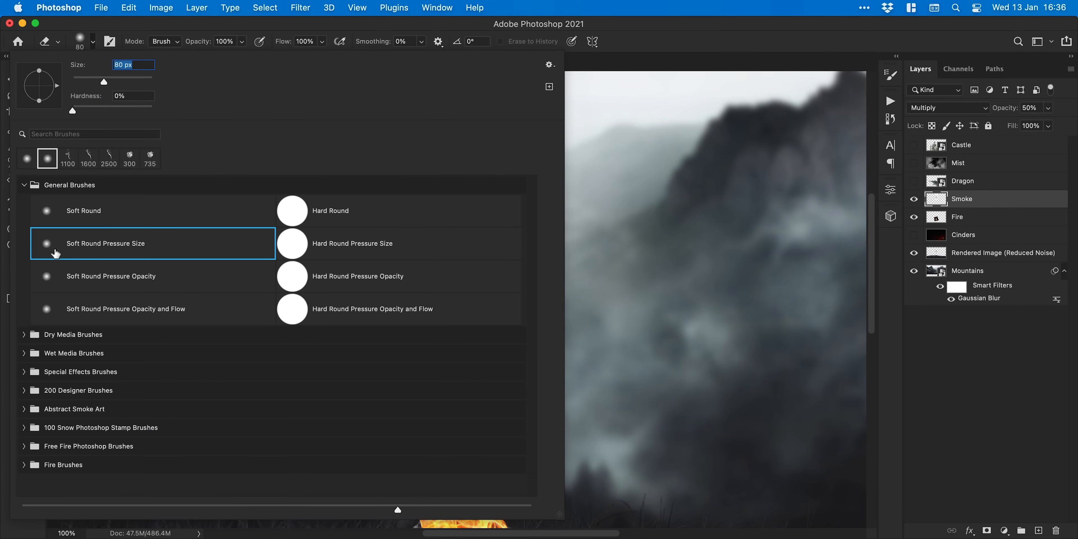
{"action": "left_click", "coordinate": [95, 43]}
{"action": "key", "text": "bracketright"}
{"action": "key", "text": "bracketright"}
{"action": "key", "text": "bracketright"}
{"action": "key", "text": "bracketright"}
{"action": "key", "text": "bracketright"}
{"action": "key", "text": "bracketright"}
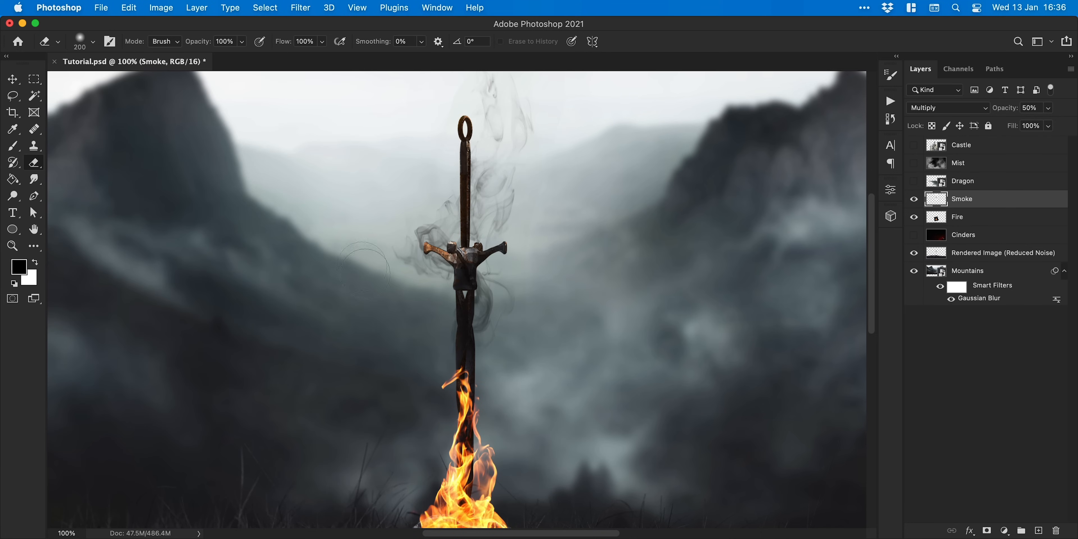
{"action": "scroll", "coordinate": [525, 371], "scroll_direction": "up", "scroll_amount": 5}
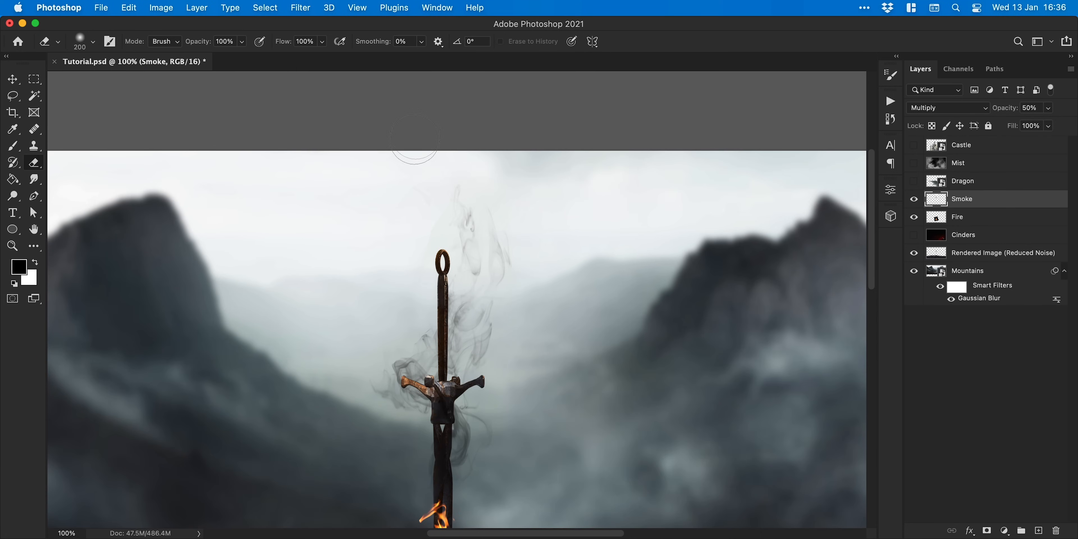
{"action": "key", "text": "v"}
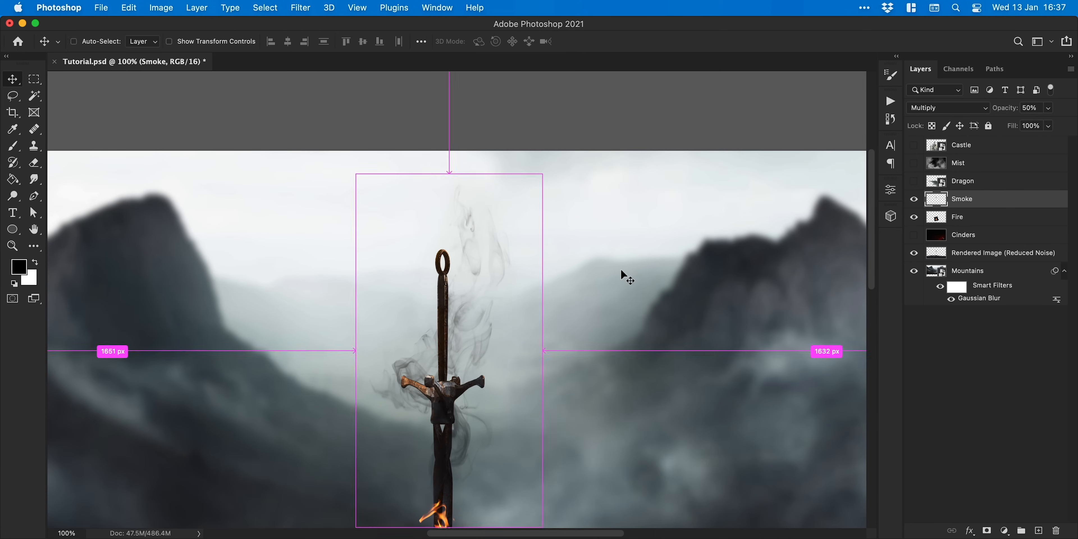
Puppet-warp the smoke, pulling its lower parts in towards the blade and stretching its top upwards.
{"action": "key", "text": "super+0"}
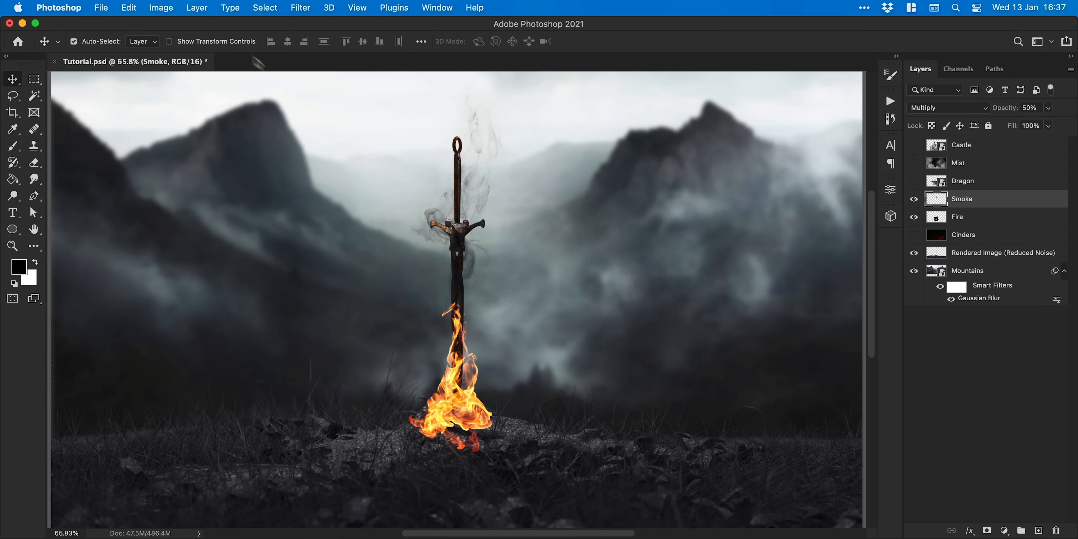
{"action": "left_click", "coordinate": [129, 8]}
{"action": "left_click", "coordinate": [152, 256]}
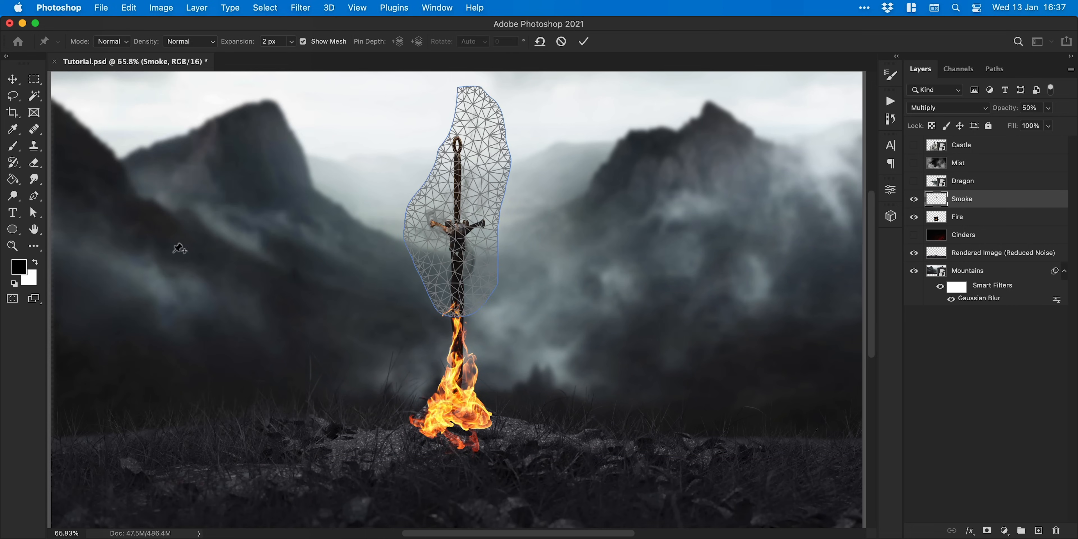
{"action": "left_click", "coordinate": [477, 122]}
{"action": "left_click", "coordinate": [452, 314]}
{"action": "left_click_drag", "start_coordinate": [420, 213], "coordinate": [428, 211]}
{"action": "left_click_drag", "start_coordinate": [474, 262], "coordinate": [463, 264]}
{"action": "left_click_drag", "start_coordinate": [476, 122], "coordinate": [468, 94]}
{"action": "left_click", "coordinate": [461, 162]}
{"action": "key", "text": "Return"}
{"action": "key", "text": "v"}
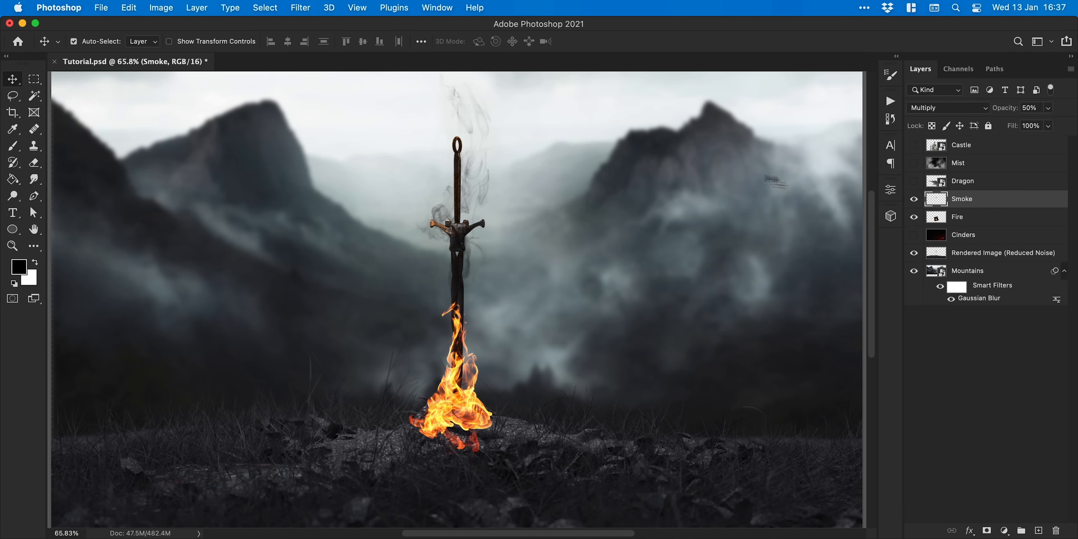
Show the Dragon layer, scale the dragon down and place it in the distance right of the sword.
{"action": "left_click", "coordinate": [915, 183]}
{"action": "left_click", "coordinate": [959, 187]}
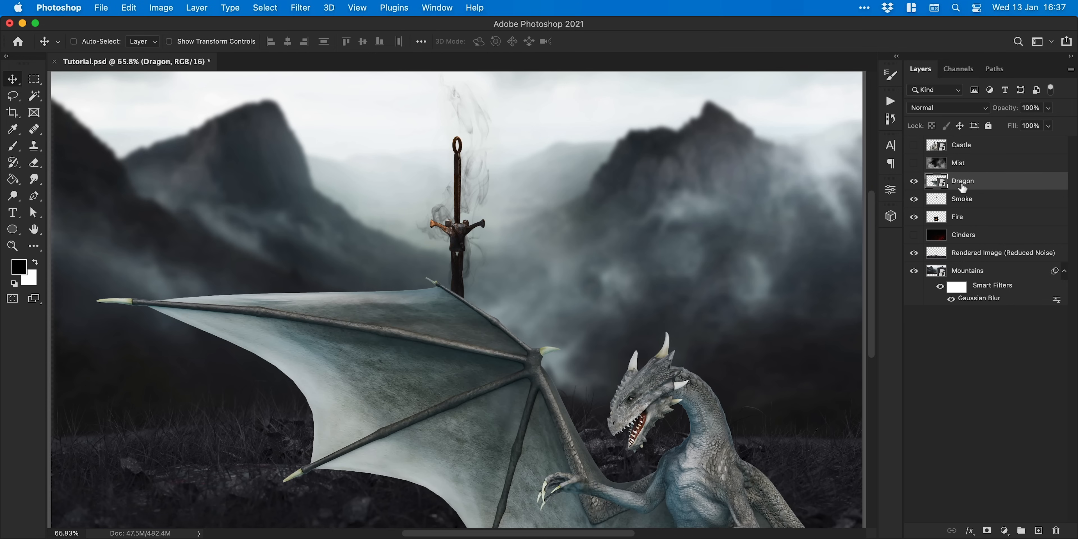
{"action": "key", "text": "super+t"}
{"action": "left_click_drag", "start_coordinate": [91, 271], "coordinate": [548, 167]}
{"action": "key", "text": "Return"}
Apply a Gaussian Blur with a radius of 8 to the dragon.
{"action": "left_click", "coordinate": [299, 9]}
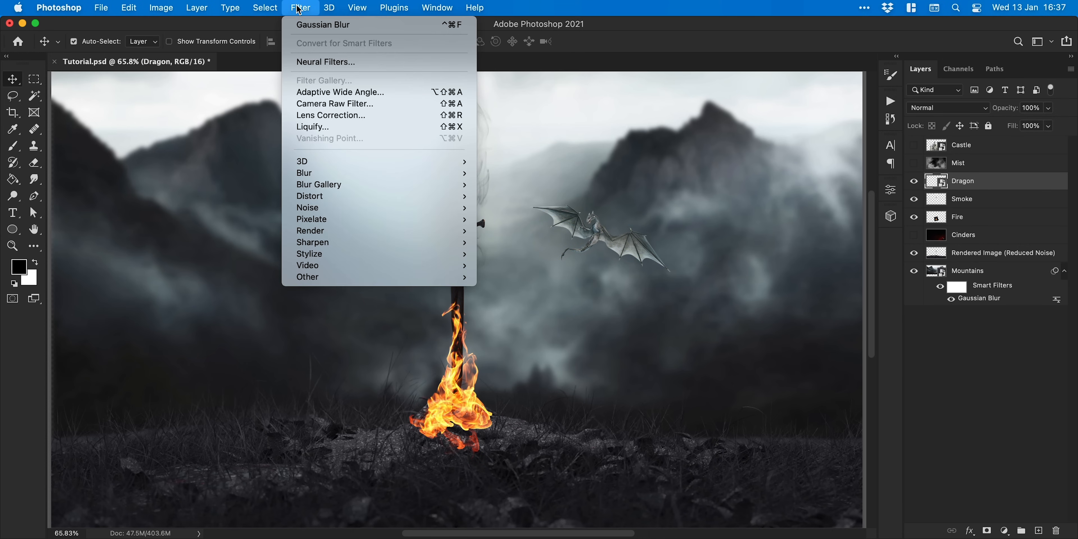
{"action": "mouse_move", "coordinate": [417, 173]}
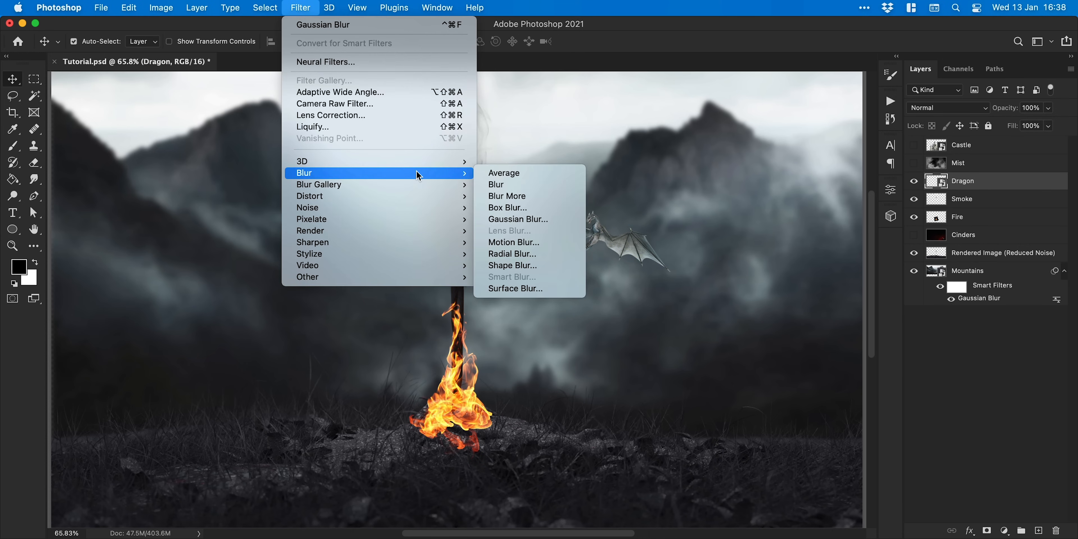
{"action": "left_click", "coordinate": [537, 219]}
{"action": "type", "text": "8"}
{"action": "key", "text": "Return"}
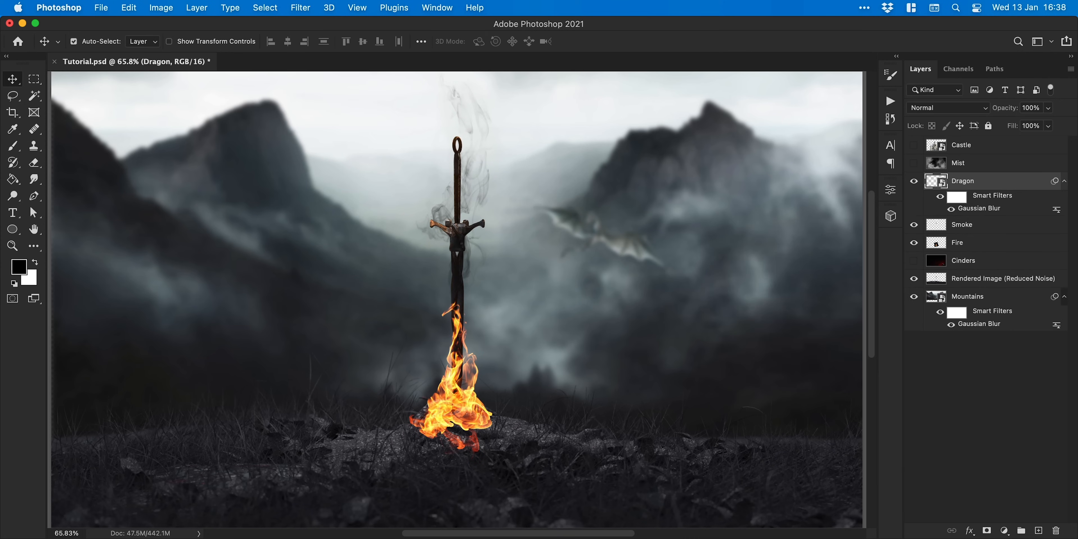
Duplicate the dragon, flip the copy horizontally and place it smaller and rotated in the distance left of the sword.
{"action": "key", "text": "super+j"}
{"action": "left_click", "coordinate": [137, 7]}
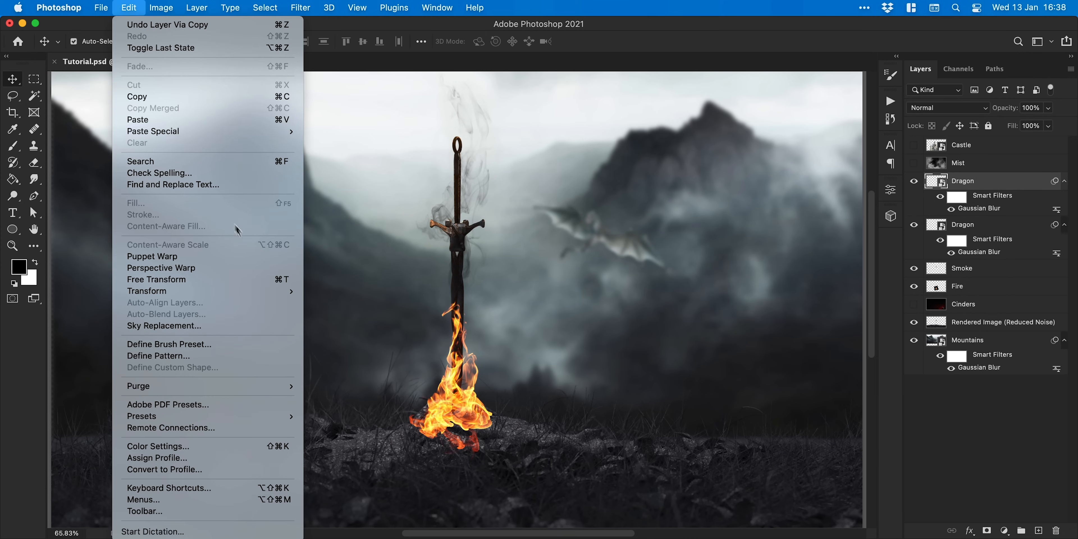
{"action": "mouse_move", "coordinate": [273, 296]}
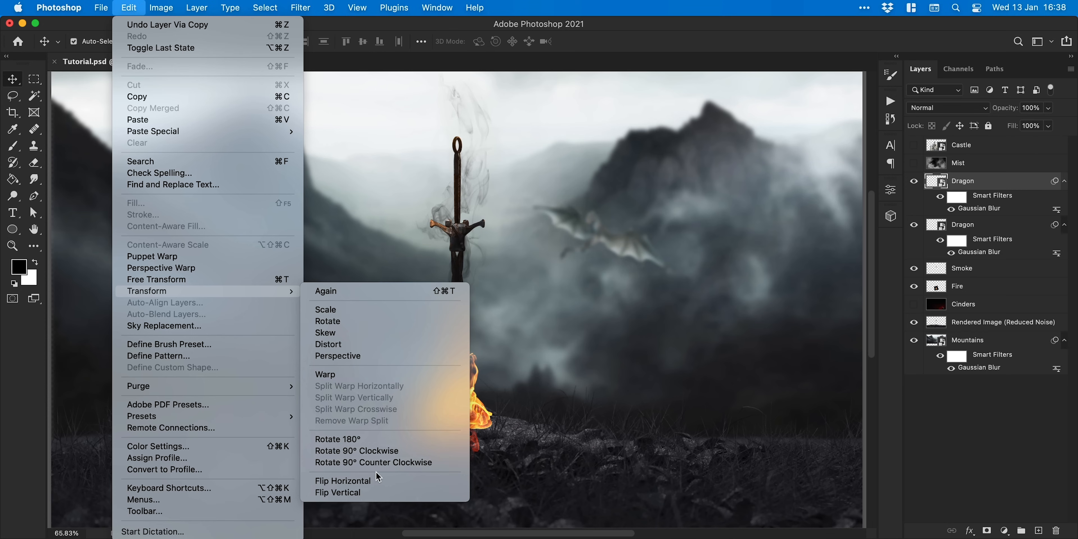
{"action": "left_click", "coordinate": [377, 481]}
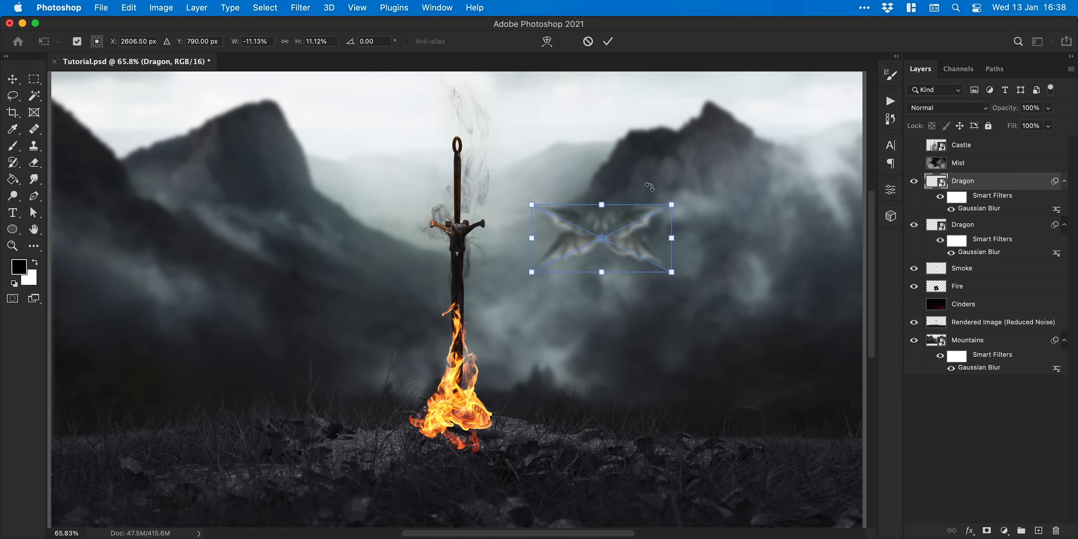
{"action": "left_click_drag", "start_coordinate": [658, 217], "coordinate": [363, 210]}
{"action": "key", "text": "Return"}
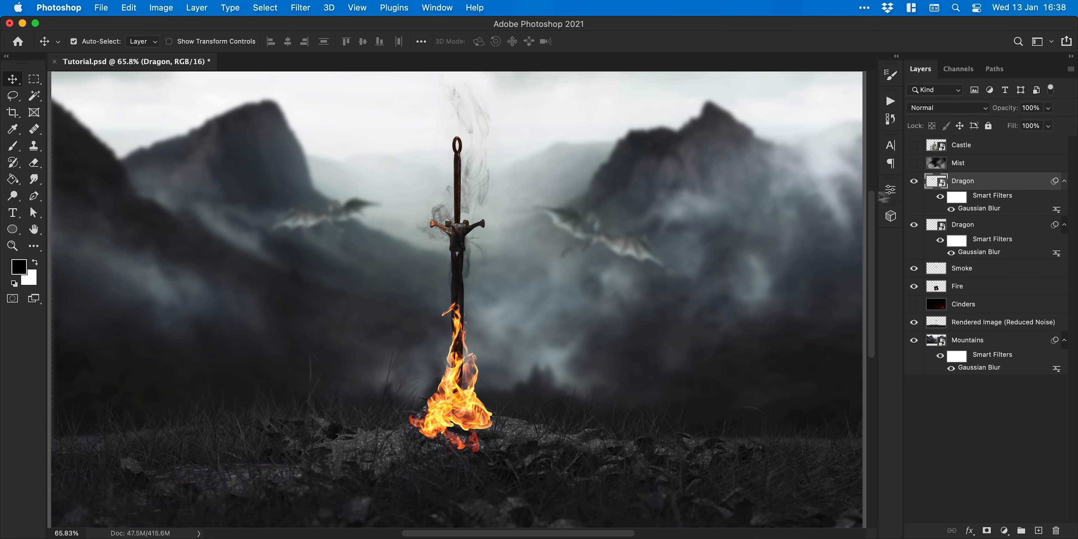
Set the Gaussian Blur radius of the flipped dragon copy to 10.
{"action": "double_click", "coordinate": [979, 212]}
{"action": "type", "text": "10"}
{"action": "key", "text": "Return"}
Show the Mist layer and set its blend mode to Screen.
{"action": "left_click", "coordinate": [914, 163]}
{"action": "left_click", "coordinate": [972, 166]}
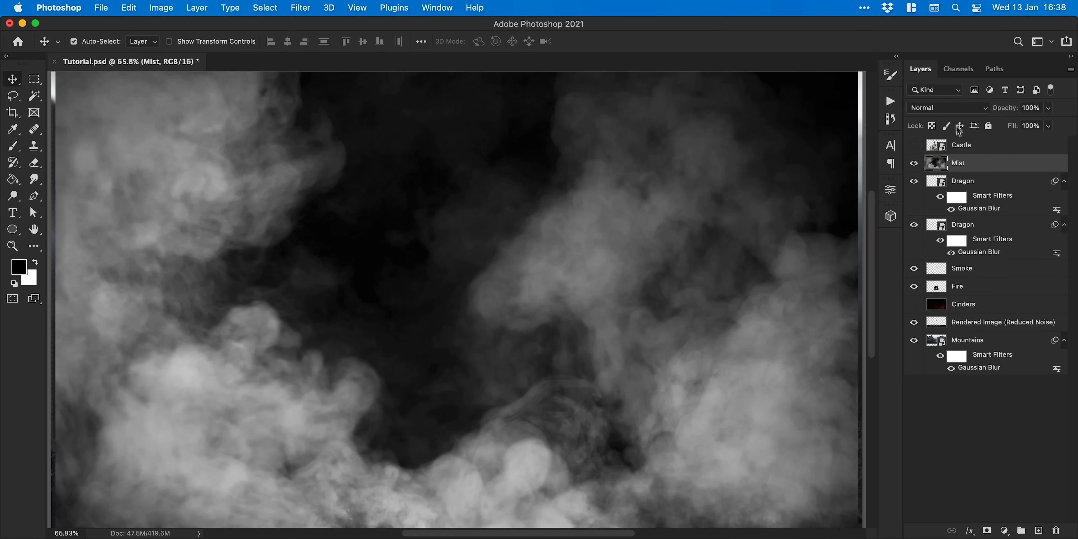
{"action": "left_click", "coordinate": [947, 108]}
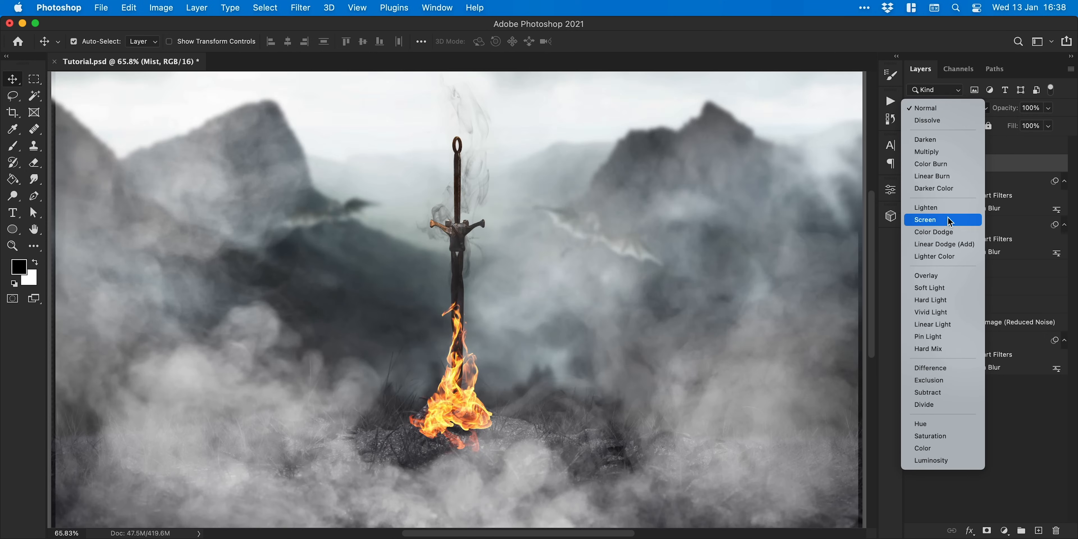
{"action": "left_click", "coordinate": [949, 218]}
Enlarge the mist to cover the whole canvas and lower its opacity to 30%.
{"action": "key", "text": "super+minus"}
{"action": "key", "text": "super+minus"}
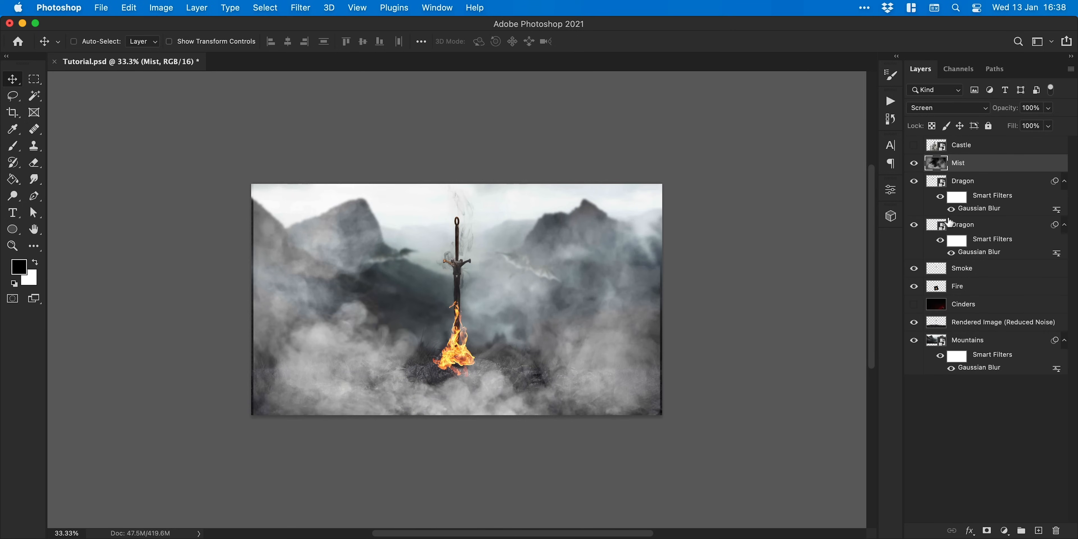
{"action": "key", "text": "super+t"}
{"action": "key", "text": "Return"}
{"action": "key", "text": "5"}
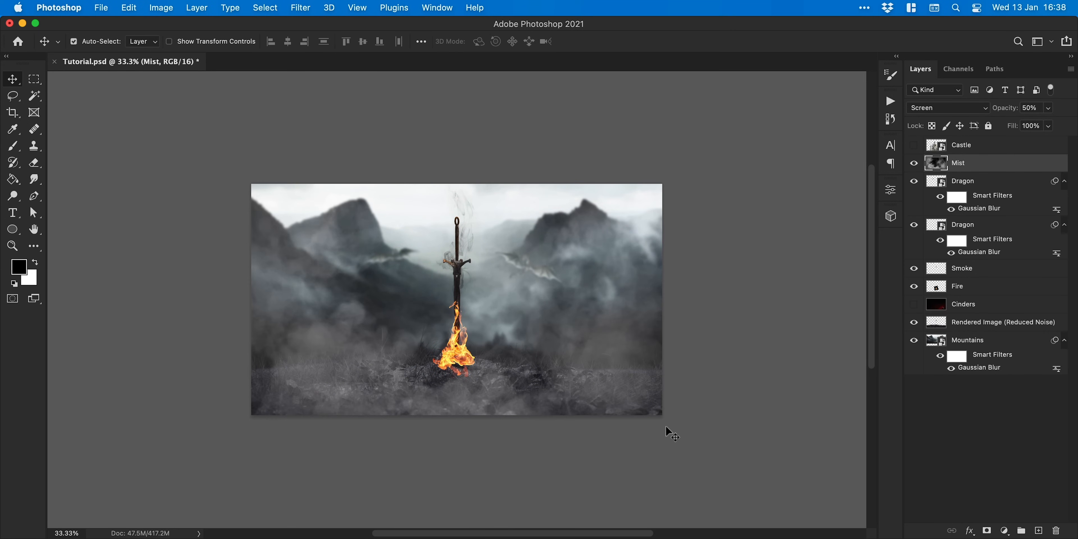
{"action": "key", "text": "3"}
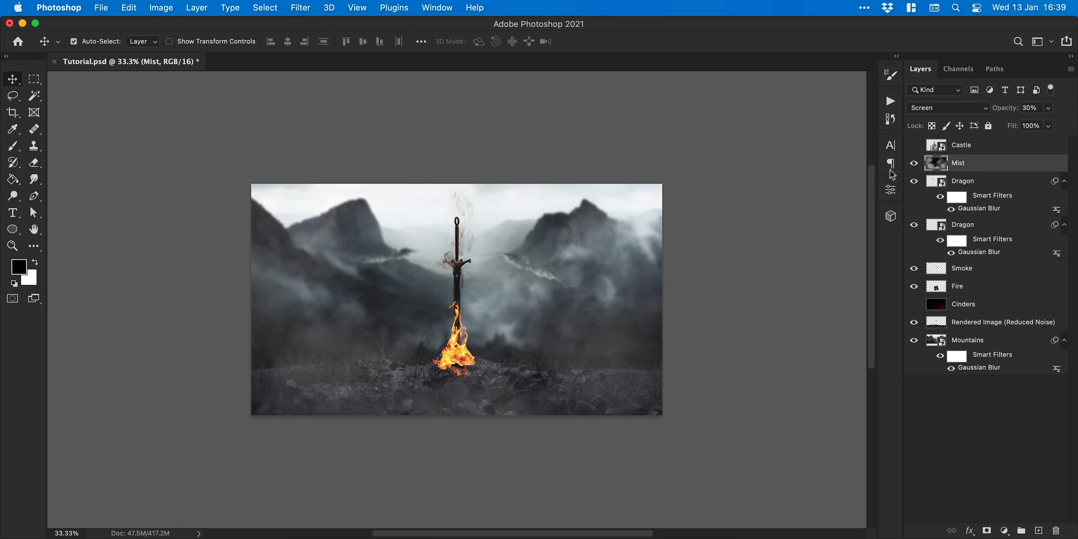
Show the Castle layer, scale the castle down and centre it over the sword with its base at the ground line.
{"action": "left_click", "coordinate": [910, 152]}
{"action": "left_click", "coordinate": [976, 146]}
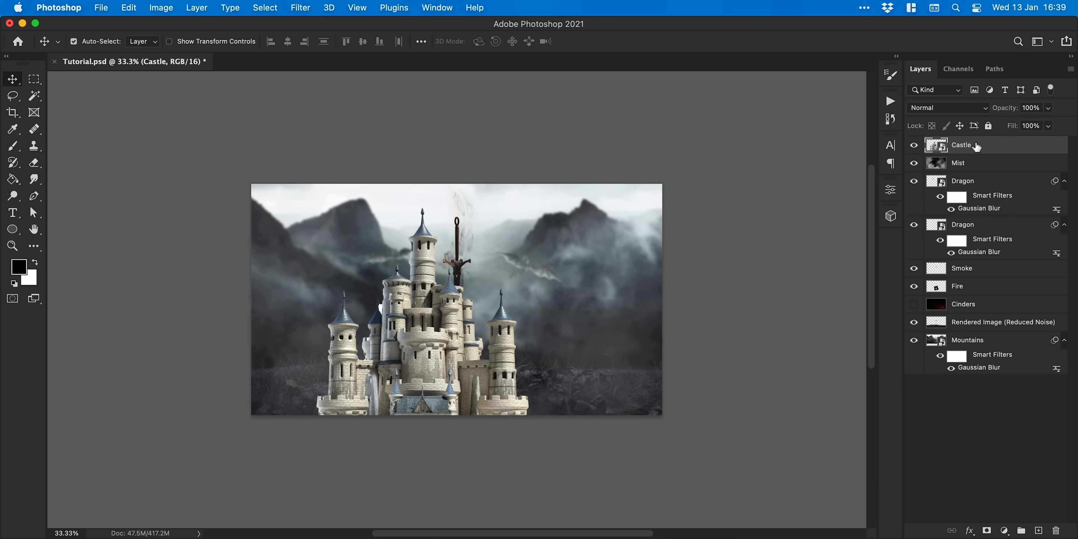
{"action": "key", "text": "super+t"}
{"action": "left_click_drag", "start_coordinate": [580, 206], "coordinate": [525, 260]}
{"action": "left_click_drag", "start_coordinate": [486, 364], "coordinate": [518, 304]}
{"action": "left_click_drag", "start_coordinate": [559, 194], "coordinate": [544, 212]}
{"action": "key", "text": "Return"}
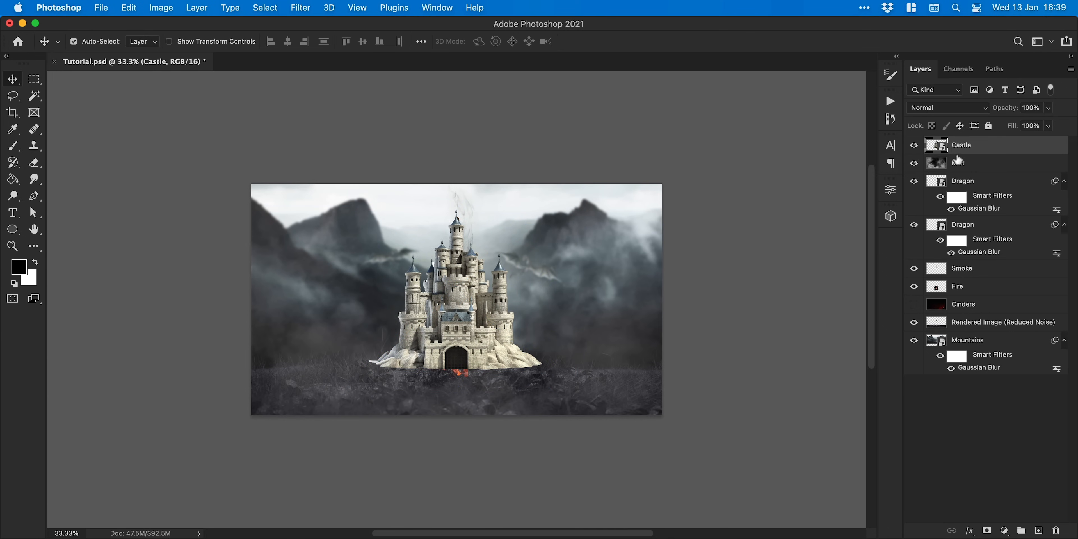
Move the Castle layer directly above the Mountains layer, behind the rendered sword and ground.
{"action": "left_click_drag", "start_coordinate": [978, 153], "coordinate": [970, 341]}
{"action": "key", "text": "z"}
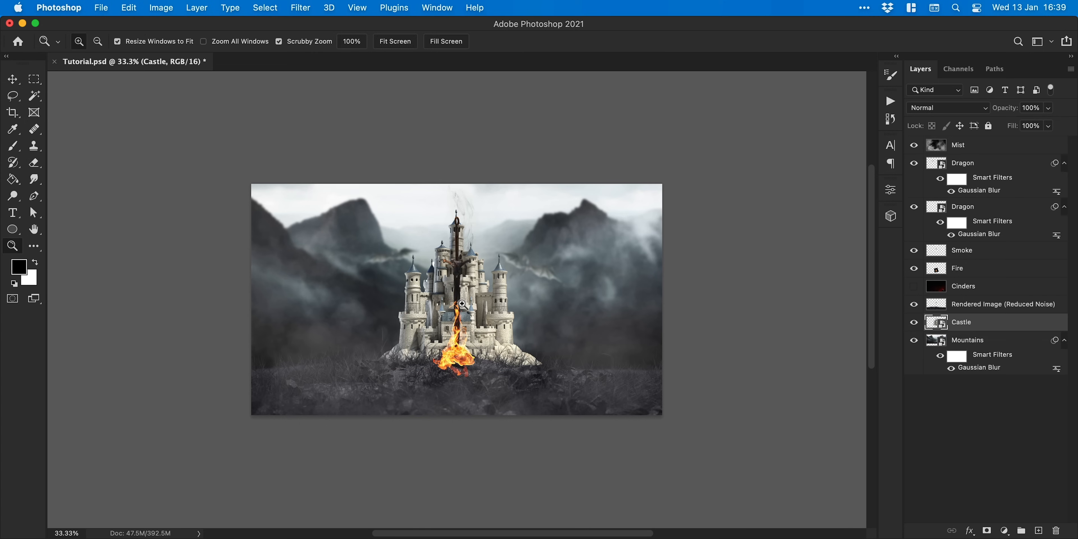
Nudge the castle down behind the ground so its base sinks into the grass and its top sits below the sword's pommel.
{"action": "left_click", "coordinate": [462, 304]}
{"action": "key", "text": "v"}
{"action": "key", "text": "shift+Down"}
{"action": "key", "text": "shift+Down"}
{"action": "key", "text": "shift+Down"}
{"action": "key", "text": "shift+Down"}
{"action": "key", "text": "shift+Down"}
{"action": "key", "text": "shift+Down"}
{"action": "key", "text": "shift+Down"}
{"action": "key", "text": "shift+Down"}
{"action": "key", "text": "shift+Down"}
{"action": "key", "text": "shift+Down"}
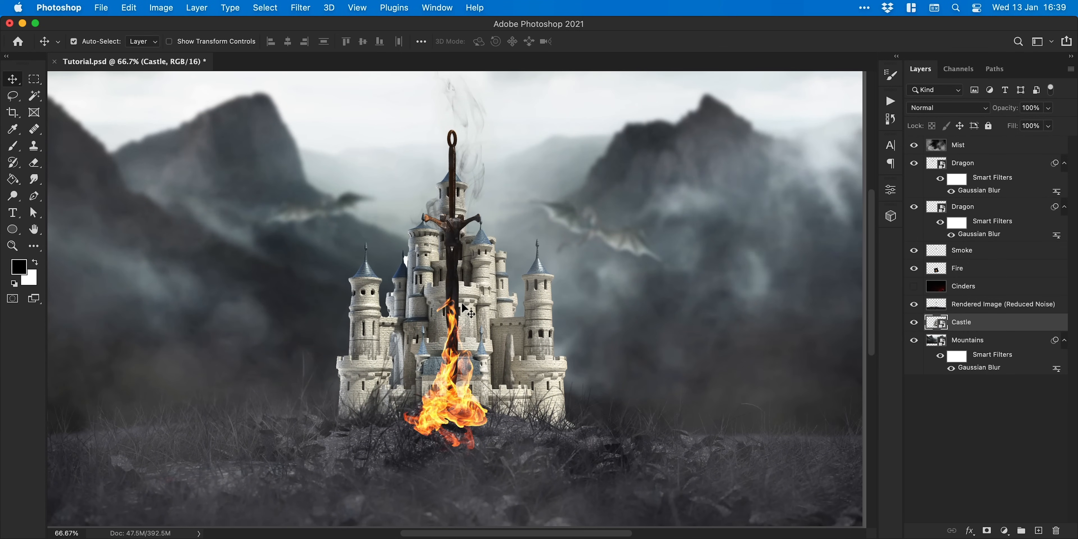
Apply a Gaussian Blur with a radius of 8 pixels to the Castle layer.
{"action": "left_click", "coordinate": [301, 7]}
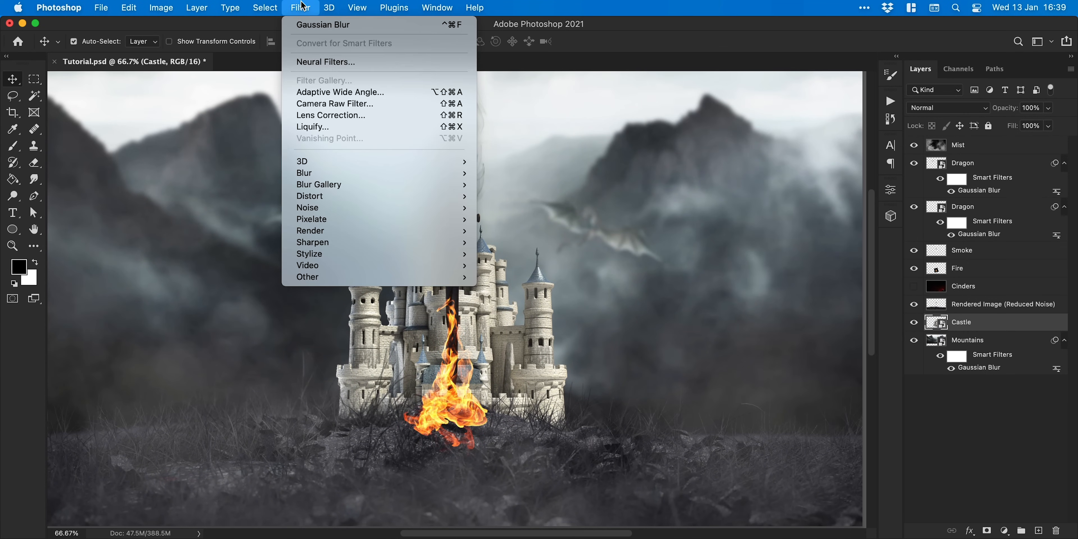
{"action": "mouse_move", "coordinate": [431, 173]}
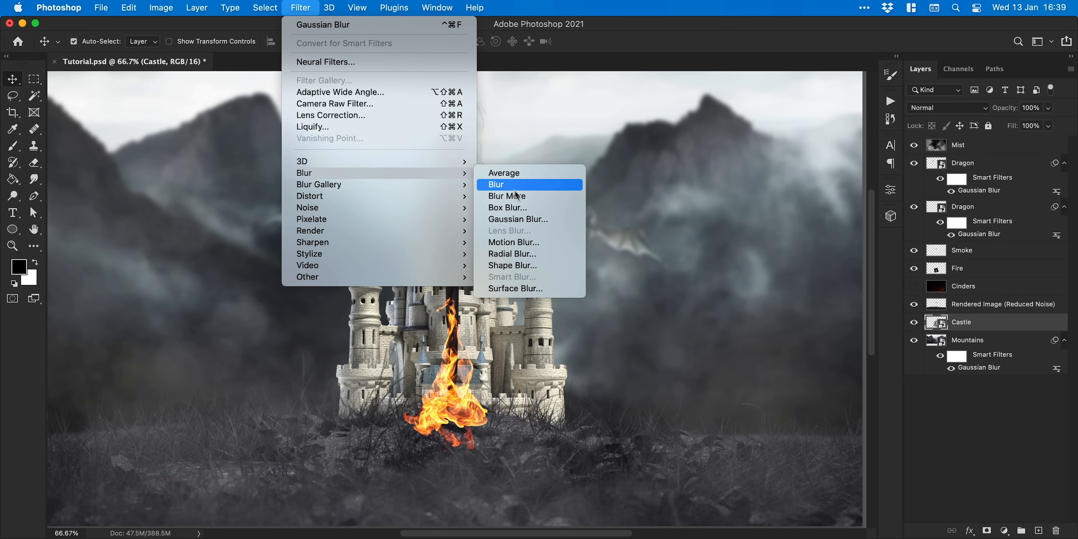
{"action": "left_click", "coordinate": [533, 218]}
{"action": "type", "text": "8"}
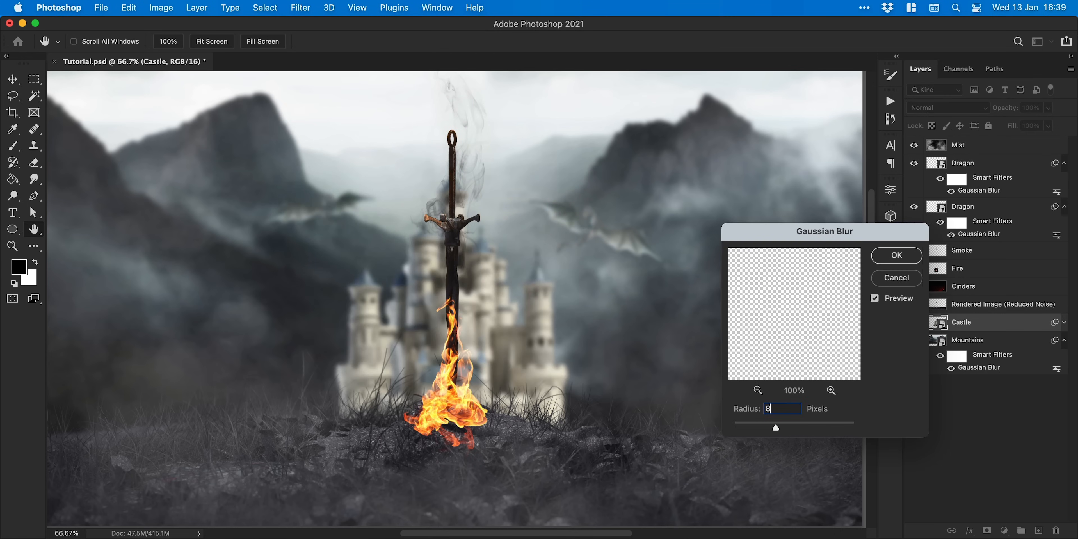
{"action": "key", "text": "Return"}
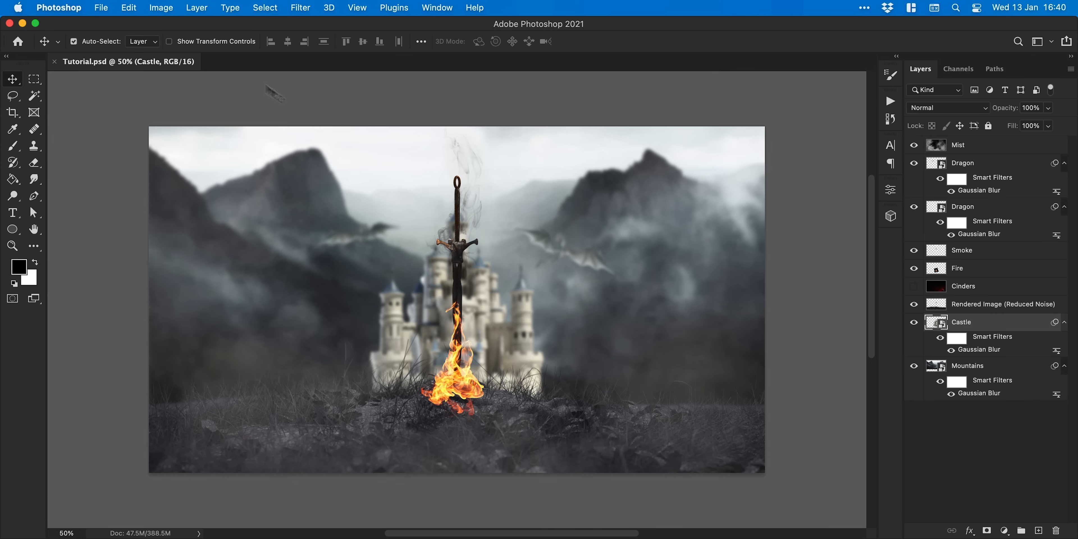
Darken the castle with Levels, setting the midtone input to 0.7 and the white output level to 189.
{"action": "left_click", "coordinate": [168, 9]}
{"action": "mouse_move", "coordinate": [203, 43]}
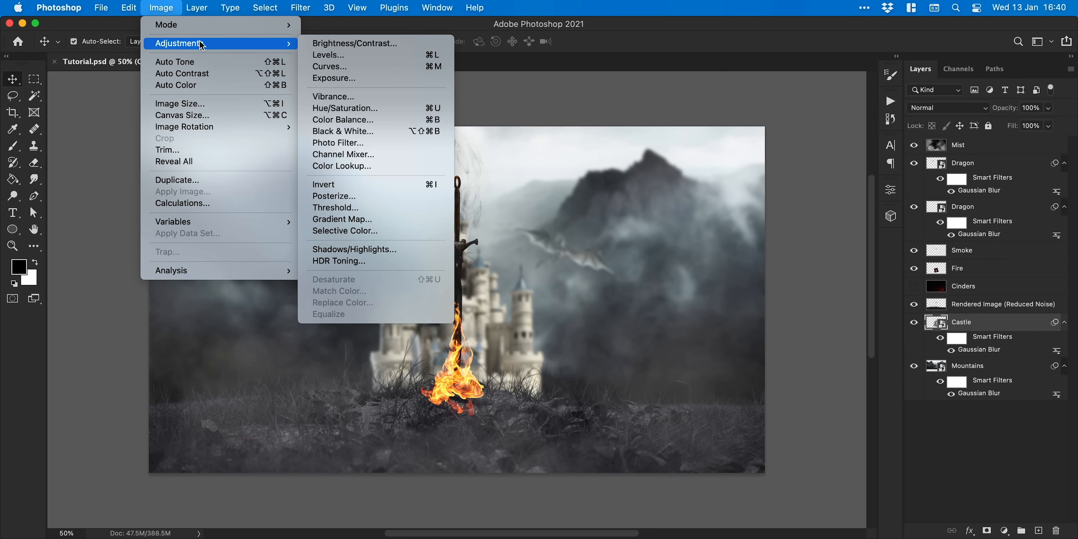
{"action": "left_click", "coordinate": [353, 56]}
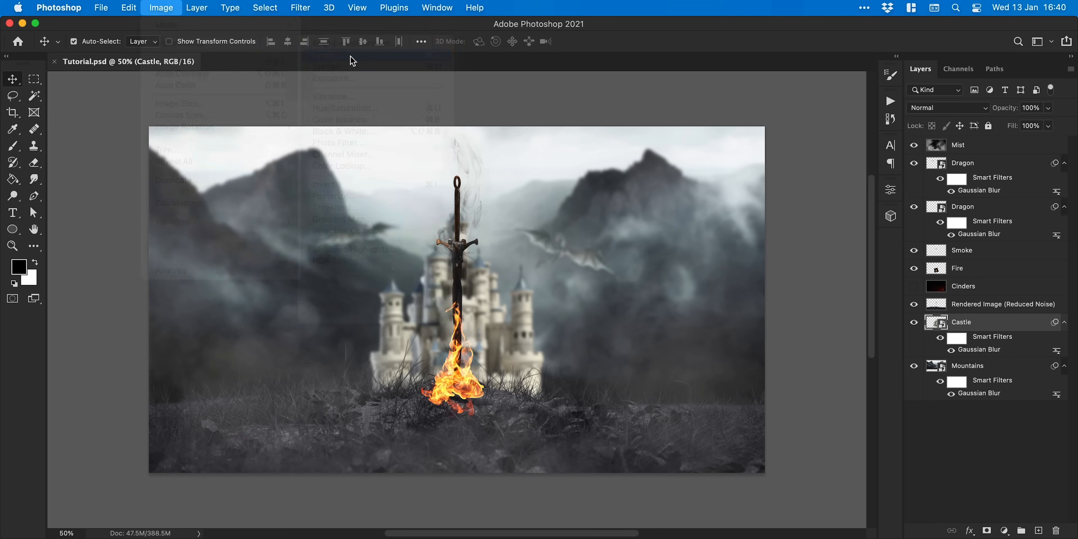
{"action": "left_click_drag", "start_coordinate": [476, 150], "coordinate": [631, 181]}
{"action": "left_click_drag", "start_coordinate": [664, 329], "coordinate": [681, 329]}
{"action": "left_click_drag", "start_coordinate": [744, 382], "coordinate": [702, 383]}
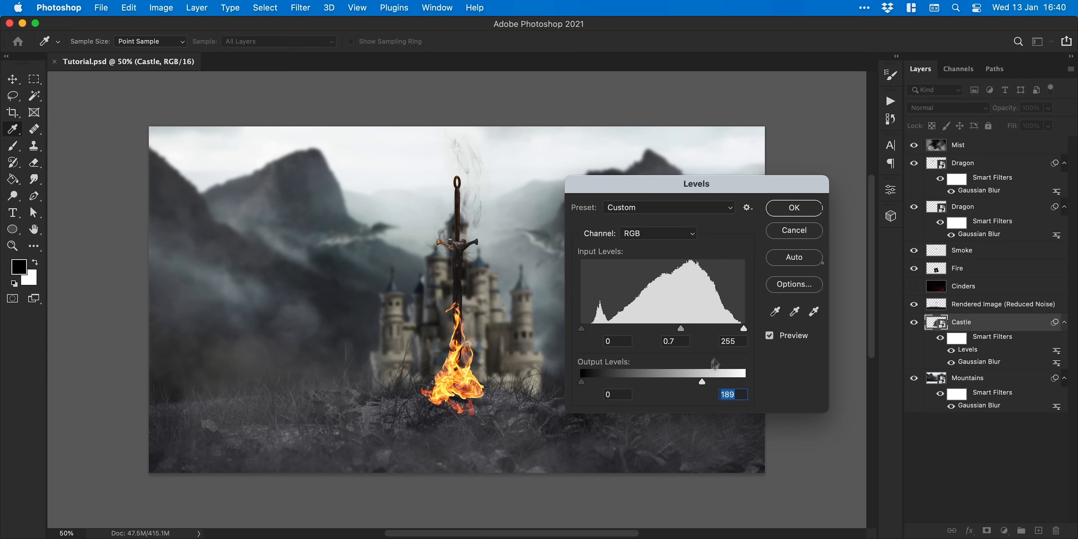
{"action": "left_click", "coordinate": [794, 208]}
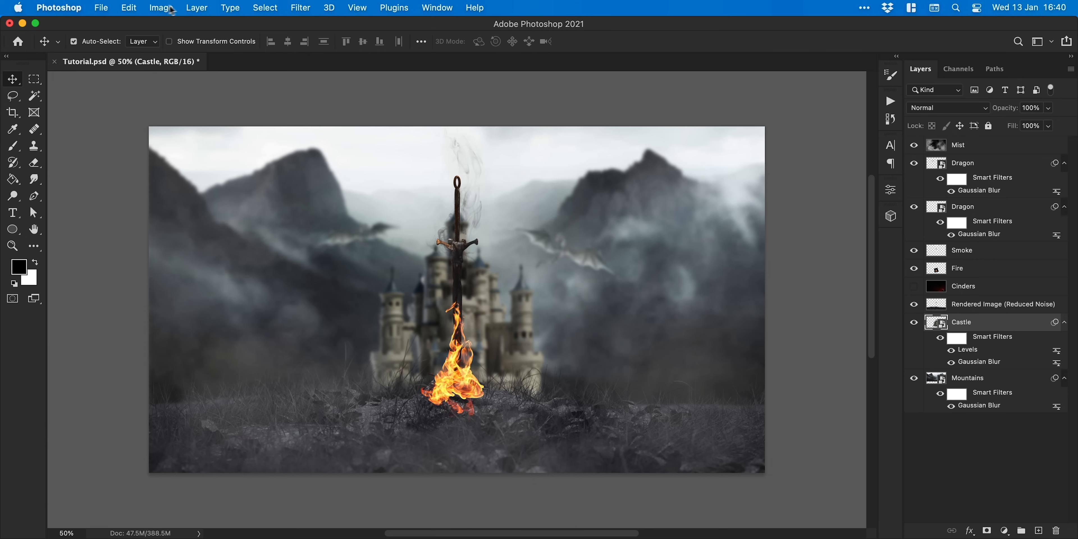
Start a Hue/Saturation adjustment on the Castle layer and move its dialog clear of the castle.
{"action": "left_click", "coordinate": [177, 10]}
{"action": "mouse_move", "coordinate": [187, 44]}
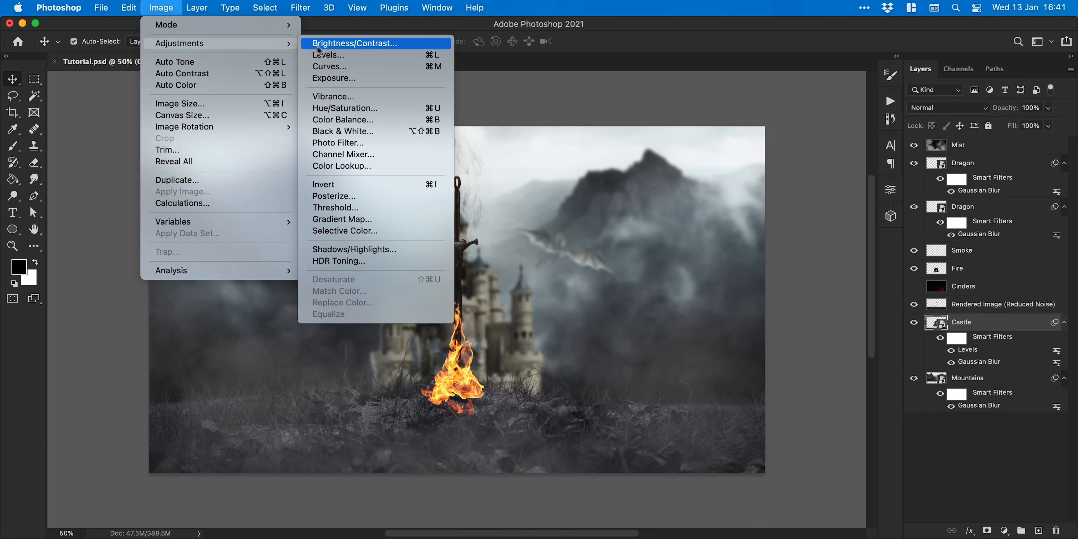
{"action": "left_click", "coordinate": [331, 108]}
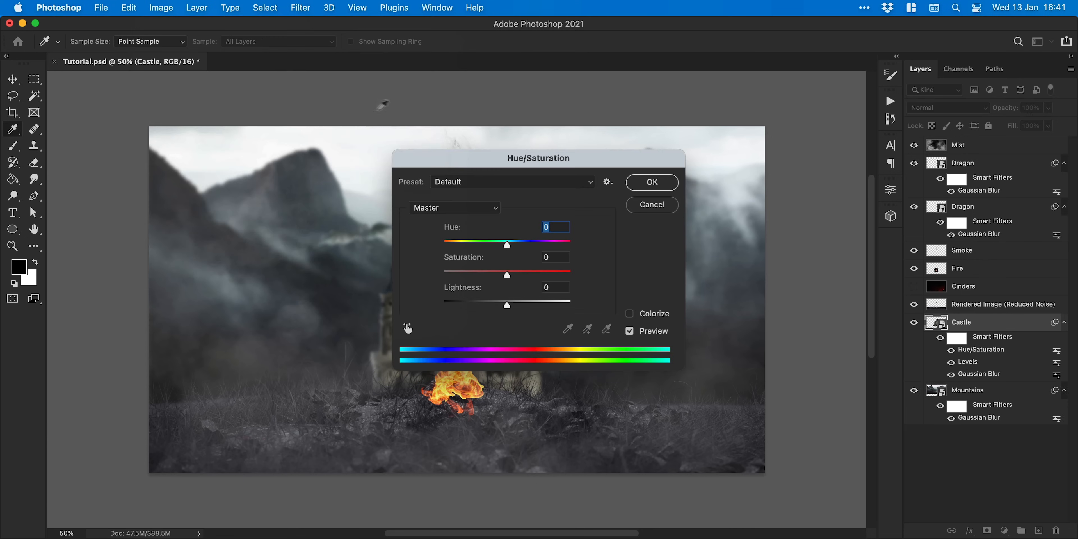
{"action": "left_click_drag", "start_coordinate": [484, 151], "coordinate": [637, 177]}
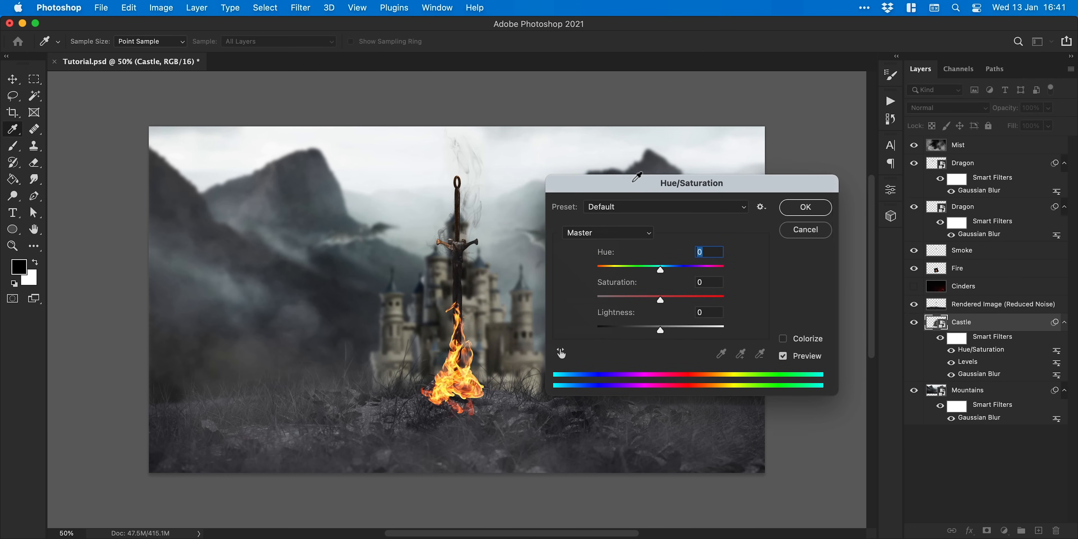
Try lowering the castle's saturation to -69 and shifting its hue.
{"action": "left_click_drag", "start_coordinate": [661, 300], "coordinate": [618, 298]}
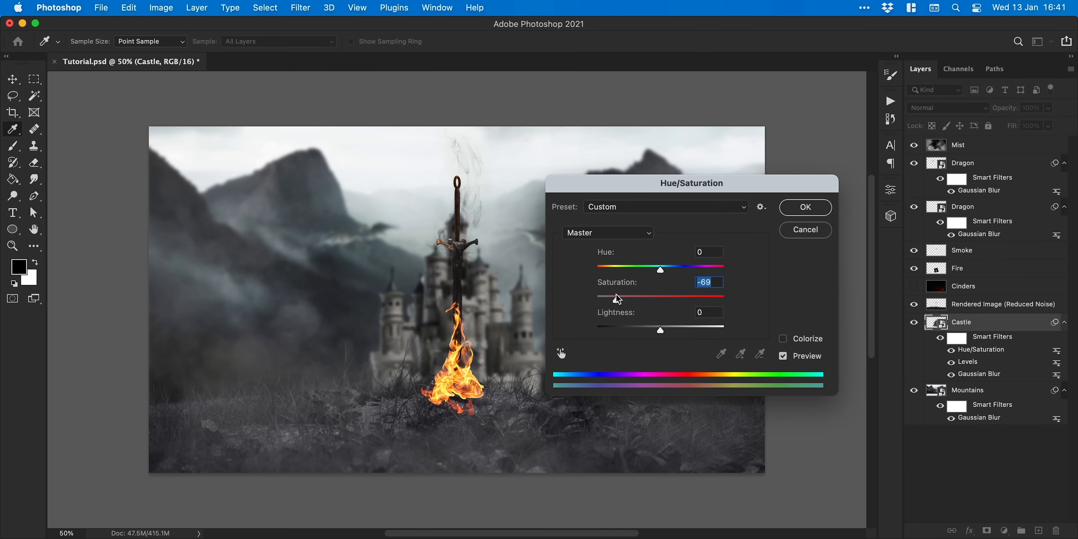
{"action": "left_click_drag", "start_coordinate": [661, 270], "coordinate": [696, 268]}
{"action": "left_click", "coordinate": [689, 298]}
Colorize the castle with a hue of 209 and a saturation of 6, and apply the adjustment.
{"action": "left_click", "coordinate": [783, 339]}
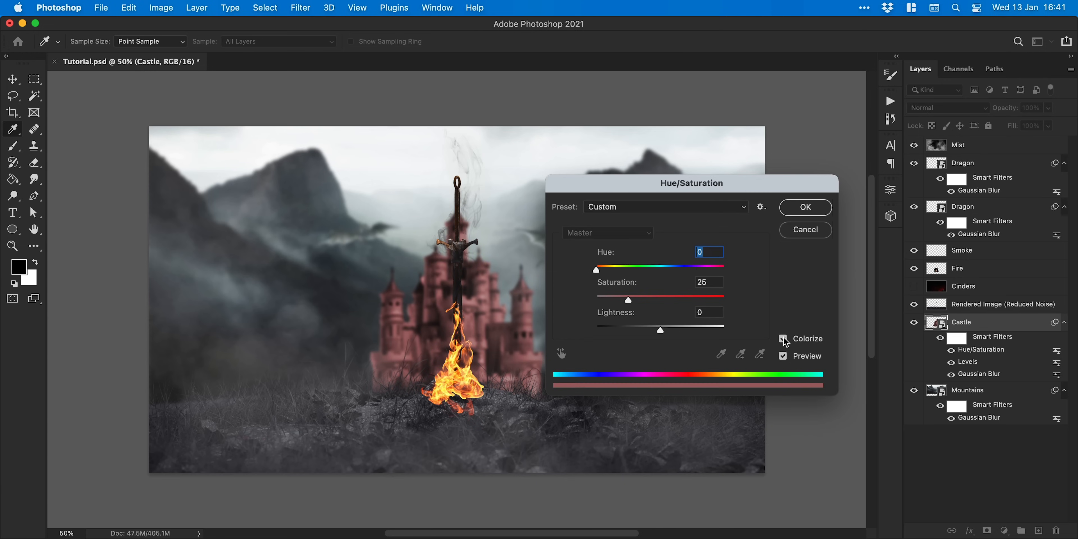
{"action": "left_click", "coordinate": [678, 269]}
{"action": "left_click_drag", "start_coordinate": [678, 270], "coordinate": [675, 270]}
{"action": "left_click_drag", "start_coordinate": [629, 300], "coordinate": [605, 302]}
{"action": "left_click_drag", "start_coordinate": [674, 269], "coordinate": [671, 268]}
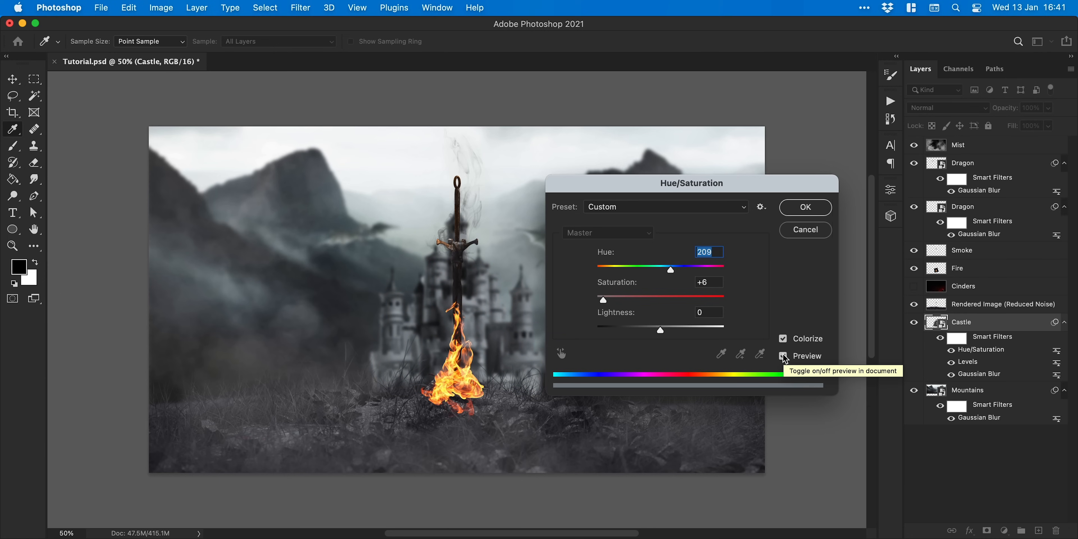
{"action": "left_click", "coordinate": [804, 214]}
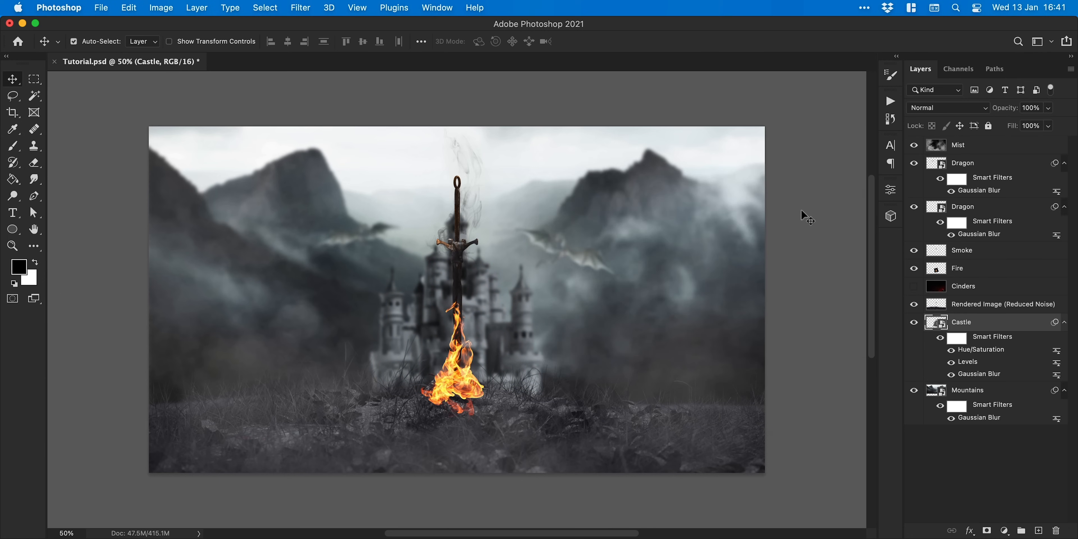
Open a Levels adjustment for the Dragon layer directly above the Smoke layer.
{"action": "left_click", "coordinate": [963, 209]}
{"action": "key", "text": "super+l"}
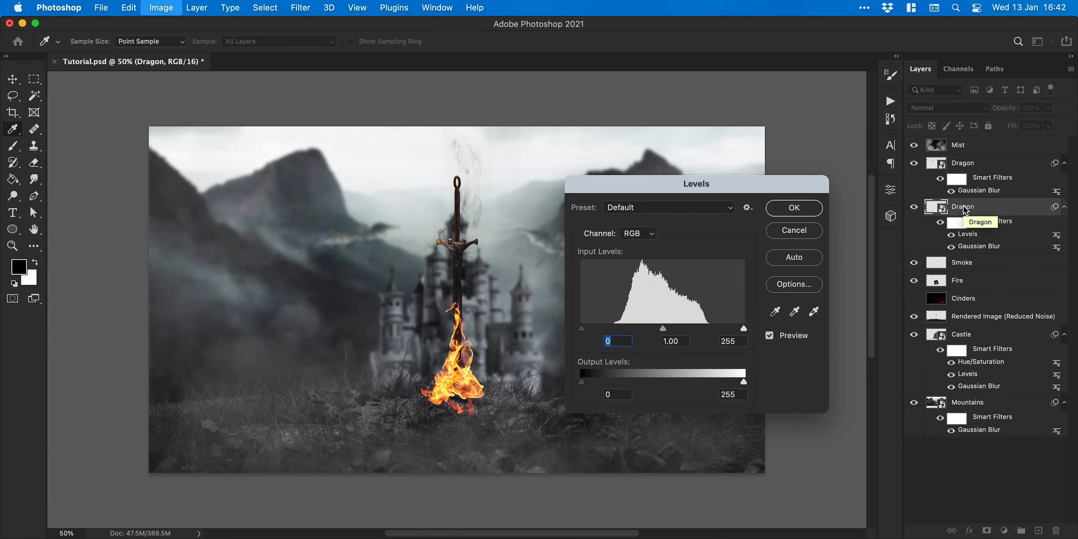
Apply Levels to the lower Dragon layer, darkening the midtones and reducing the white output level.
{"action": "left_click_drag", "start_coordinate": [744, 382], "coordinate": [728, 382]}
{"action": "left_click_drag", "start_coordinate": [663, 329], "coordinate": [677, 330]}
{"action": "left_click_drag", "start_coordinate": [737, 185], "coordinate": [799, 187]}
{"action": "key", "text": "Return"}
Apply Hue/Saturation with Colorize to the lower Dragon layer, adjusting its hue and reducing saturation and lightness.
{"action": "key", "text": "super+u"}
{"action": "left_click", "coordinate": [874, 342]}
{"action": "left_click", "coordinate": [740, 300]}
{"action": "left_click", "coordinate": [702, 331]}
{"action": "left_click", "coordinate": [727, 301]}
{"action": "left_click", "coordinate": [894, 211]}
Apply Levels to the upper Dragon layer, darkening the midtones and reducing the white output level.
{"action": "left_click", "coordinate": [970, 161]}
{"action": "key", "text": "super+l"}
{"action": "left_click_drag", "start_coordinate": [727, 329], "coordinate": [744, 329]}
{"action": "left_click_drag", "start_coordinate": [808, 382], "coordinate": [789, 383]}
{"action": "left_click", "coordinate": [870, 212]}
Colorize the upper Dragon layer with Hue/Saturation at hue 218, saturation 17 and lightness -16.
{"action": "key", "text": "super+u"}
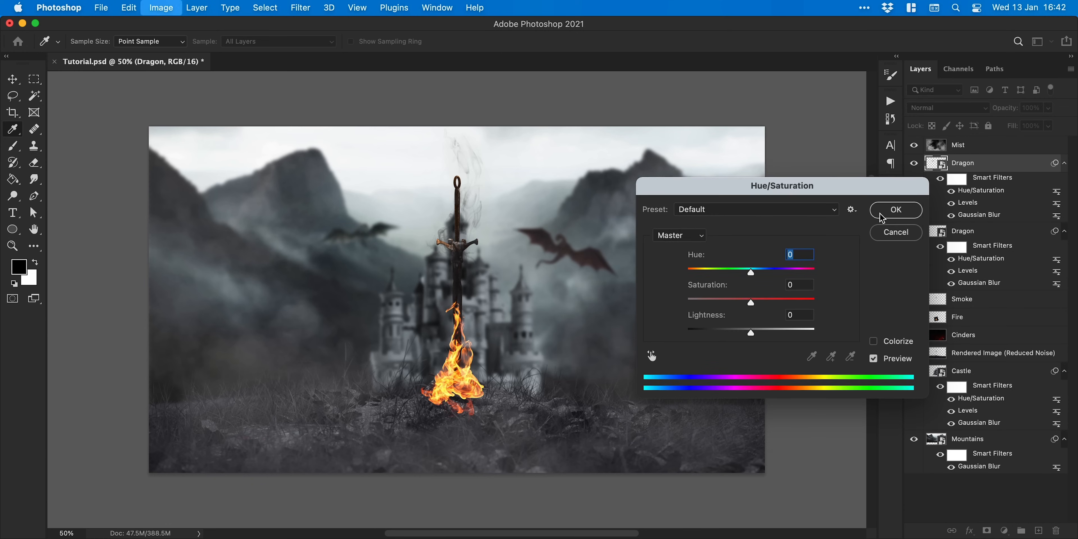
{"action": "left_click", "coordinate": [874, 341]}
{"action": "left_click", "coordinate": [764, 270]}
{"action": "left_click", "coordinate": [709, 301]}
{"action": "left_click", "coordinate": [742, 331]}
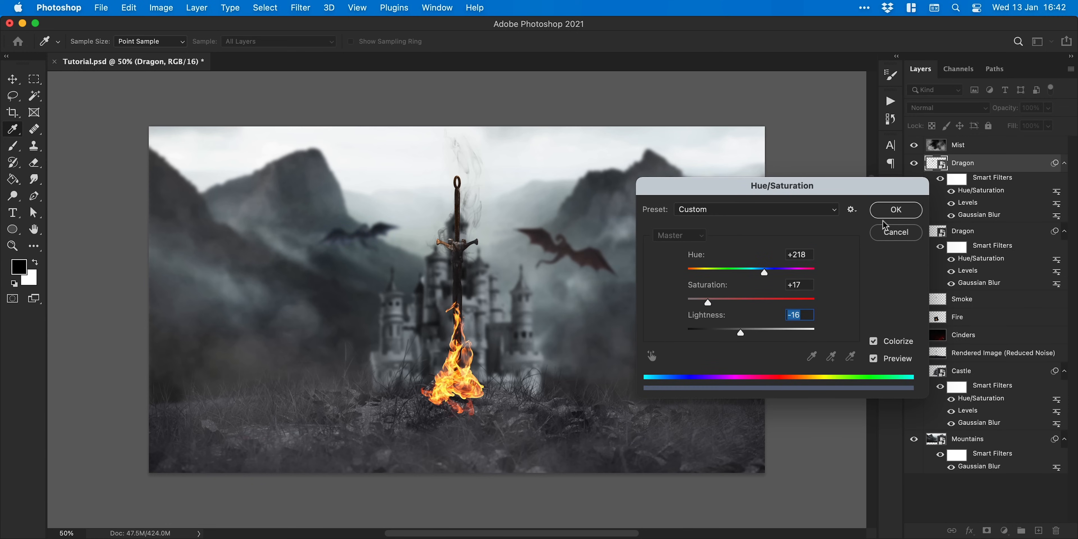
{"action": "left_click", "coordinate": [896, 211]}
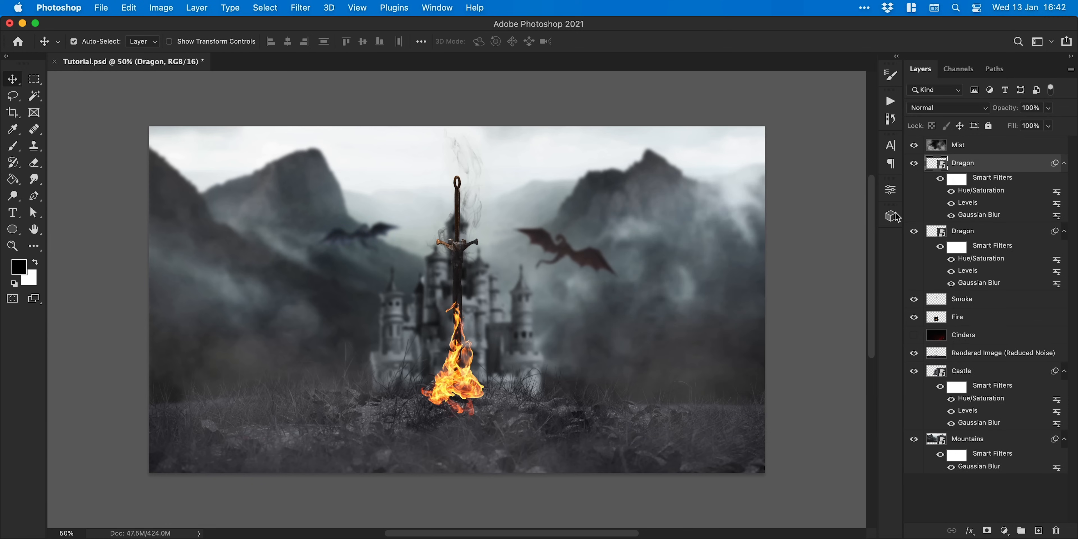
Darken the Mountains layer with Levels, setting the midtones to 0.76 and the white output level to 225.
{"action": "left_click", "coordinate": [970, 441]}
{"action": "key", "text": "super+l"}
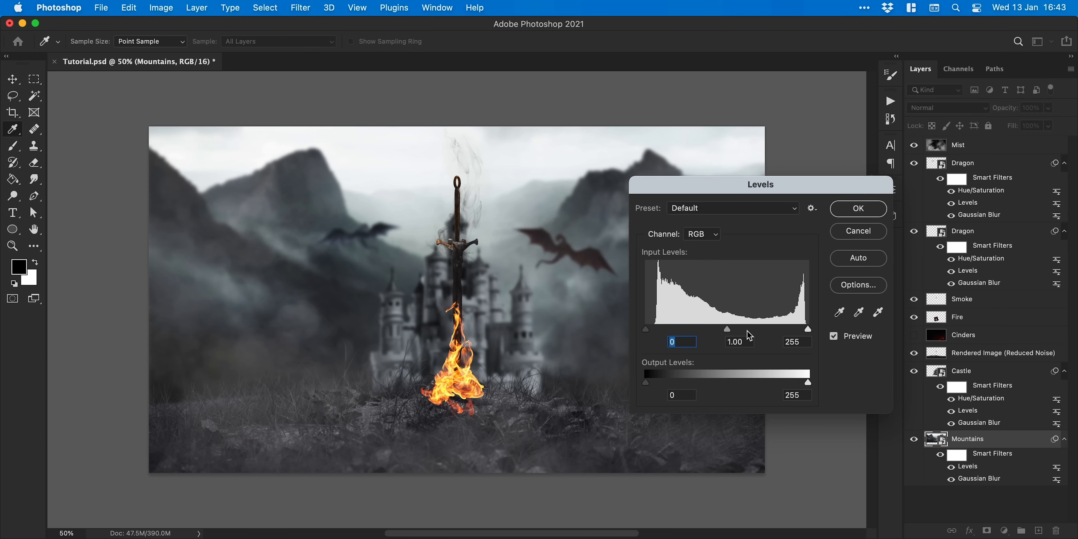
{"action": "left_click_drag", "start_coordinate": [727, 330], "coordinate": [742, 330]}
{"action": "left_click_drag", "start_coordinate": [808, 382], "coordinate": [790, 384]}
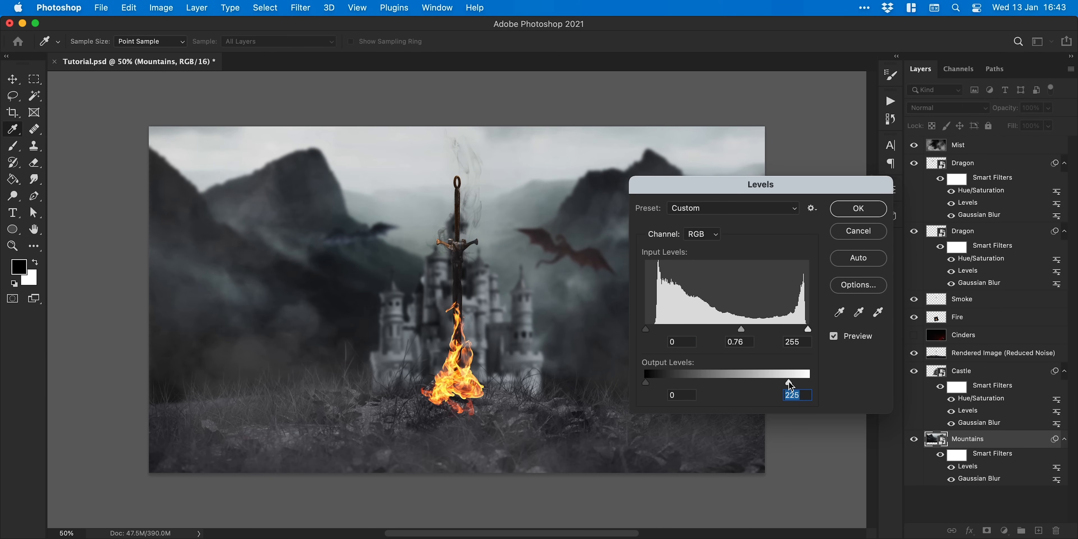
{"action": "left_click", "coordinate": [866, 217]}
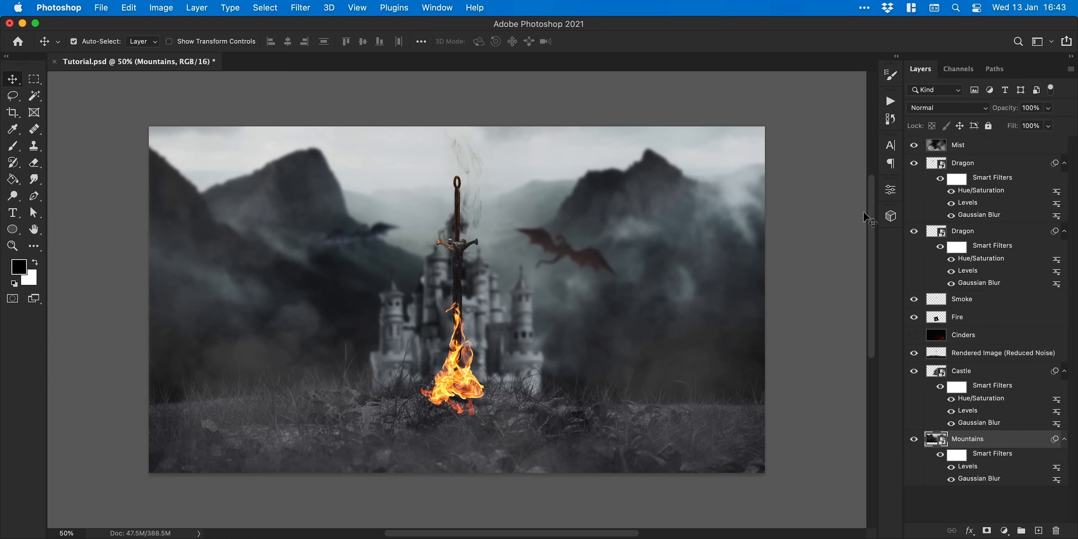
Make the Cinders layer visible and set its blend mode to Screen.
{"action": "left_click", "coordinate": [915, 336]}
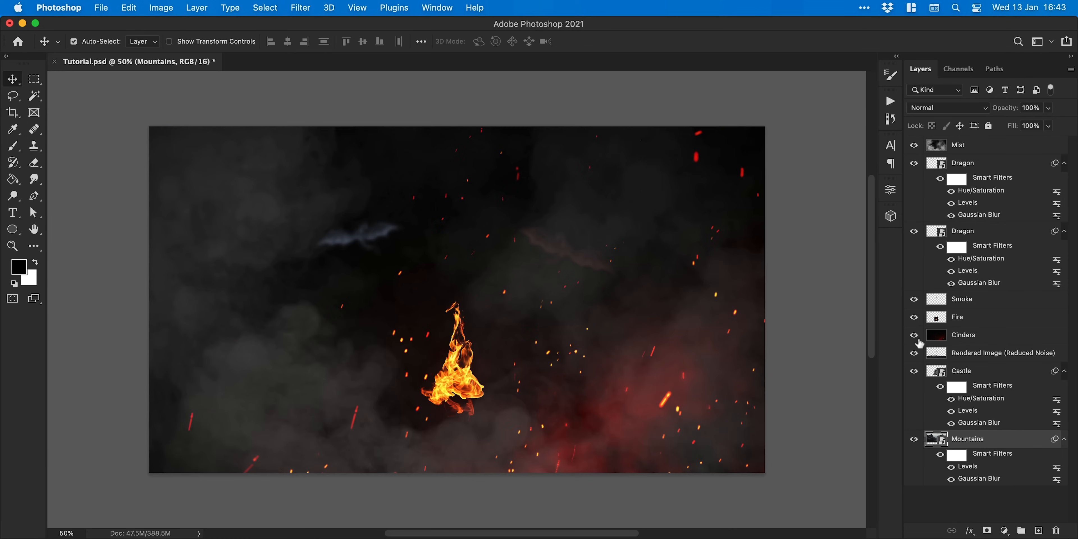
{"action": "left_click", "coordinate": [953, 341]}
{"action": "left_click", "coordinate": [935, 112]}
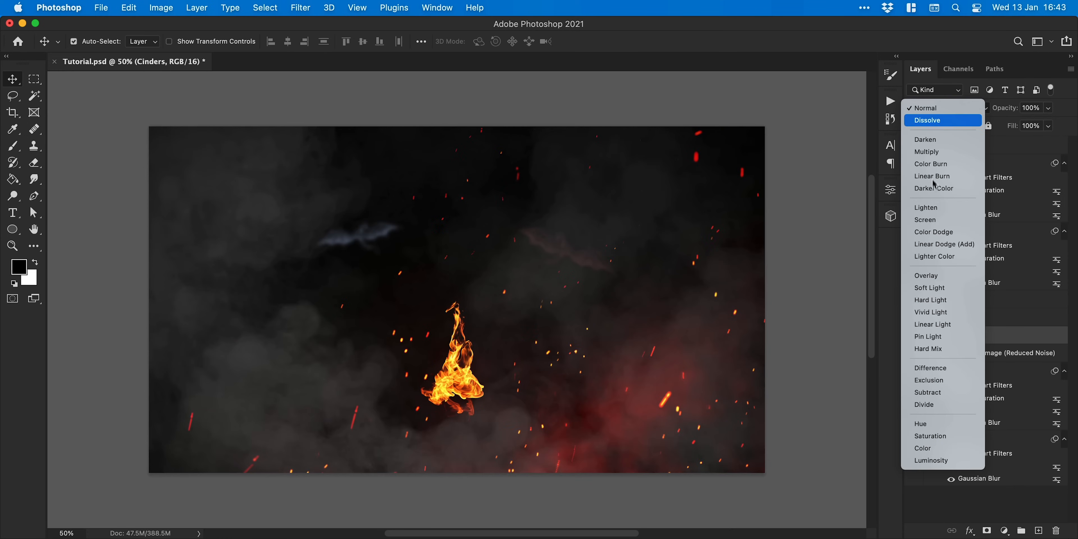
{"action": "left_click", "coordinate": [935, 218]}
Scale the Cinders layer to 35.25%, rotate it slightly counterclockwise and position it behind the burning sword.
{"action": "key", "text": "super+minus"}
{"action": "key", "text": "super+t"}
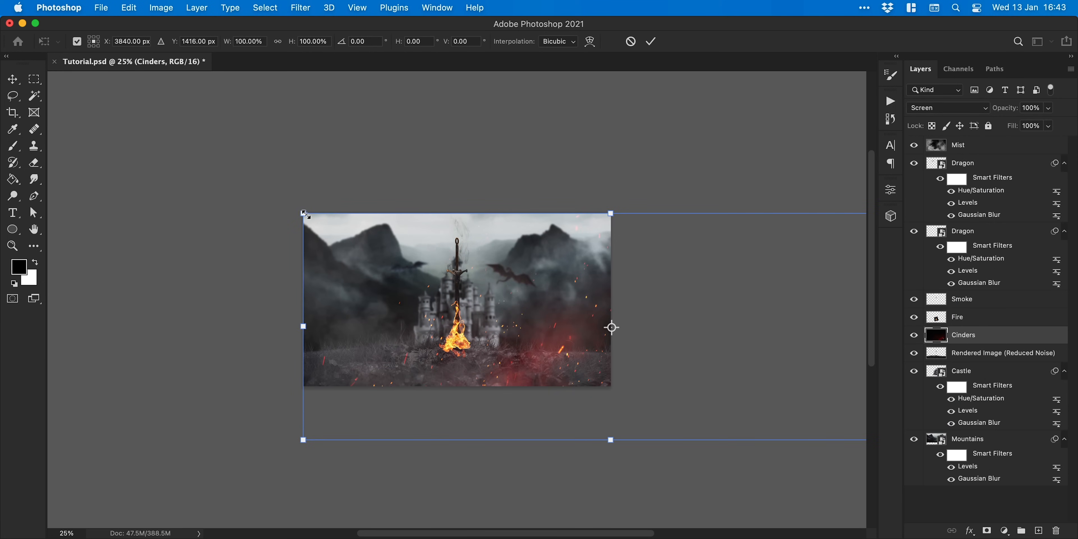
{"action": "left_click_drag", "start_coordinate": [304, 213], "coordinate": [504, 287]}
{"action": "left_click_drag", "start_coordinate": [525, 321], "coordinate": [396, 321]}
{"action": "left_click_drag", "start_coordinate": [554, 312], "coordinate": [538, 291]}
{"action": "left_click_drag", "start_coordinate": [532, 319], "coordinate": [470, 317]}
{"action": "key", "text": "super+plus"}
{"action": "key", "text": "super+plus"}
{"action": "key", "text": "super+plus"}
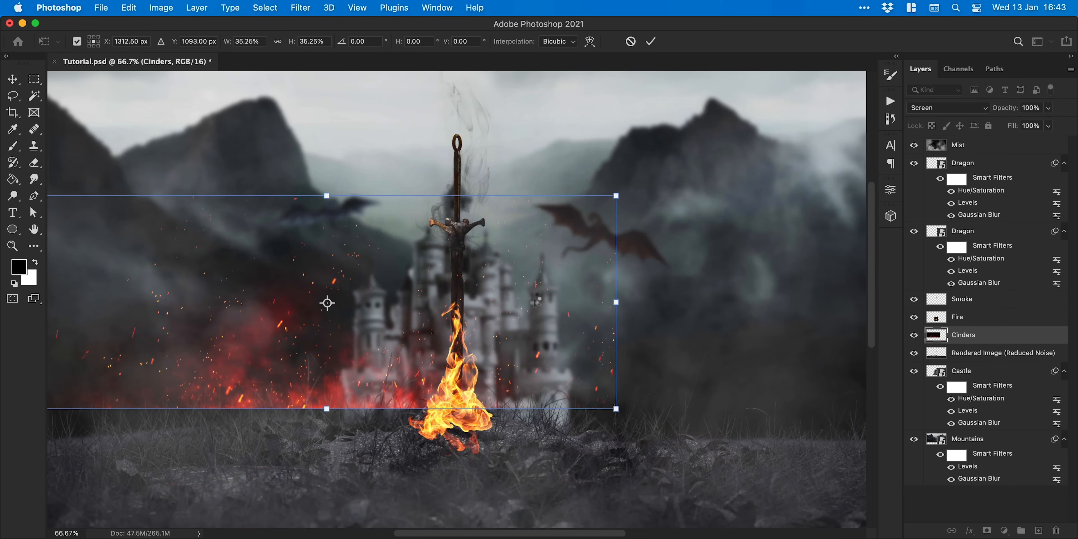
{"action": "left_click_drag", "start_coordinate": [628, 234], "coordinate": [557, 226]}
{"action": "key", "text": "Return"}
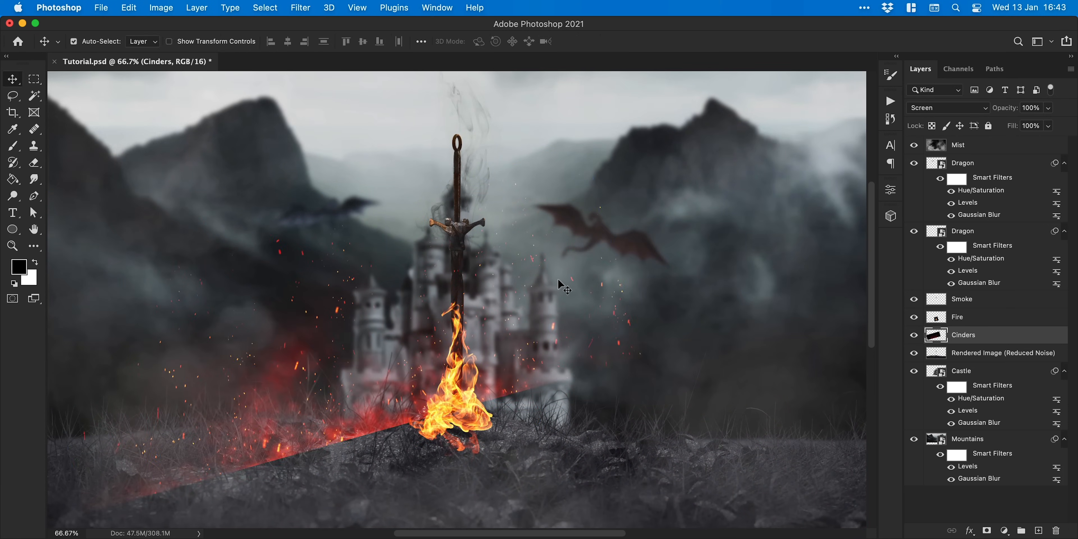
Add an inverted black layer mask to the Cinders layer and ready a soft round 300 px brush in white.
{"action": "left_click", "coordinate": [987, 531]}
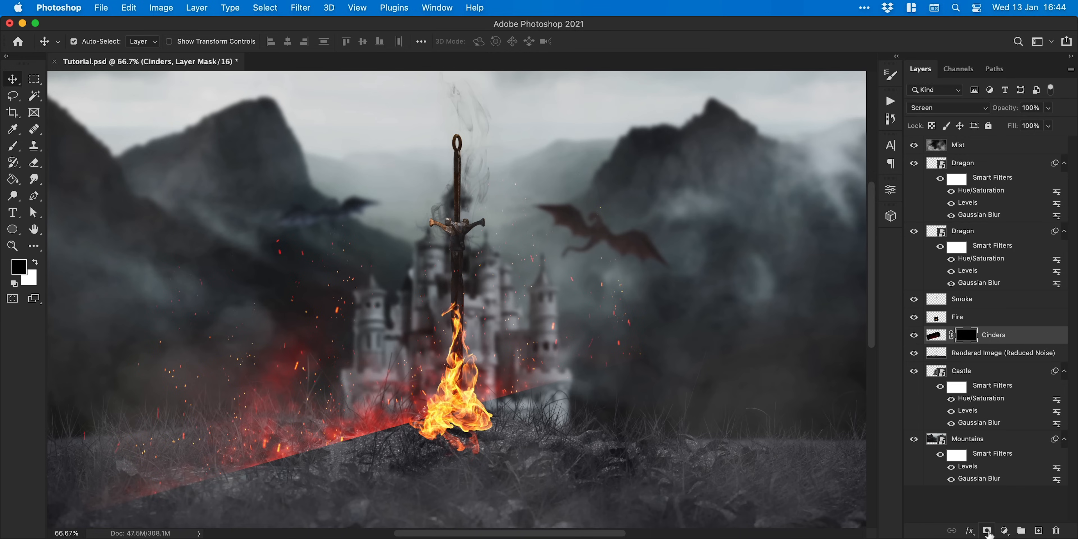
{"action": "key", "text": "super+i"}
{"action": "key", "text": "b"}
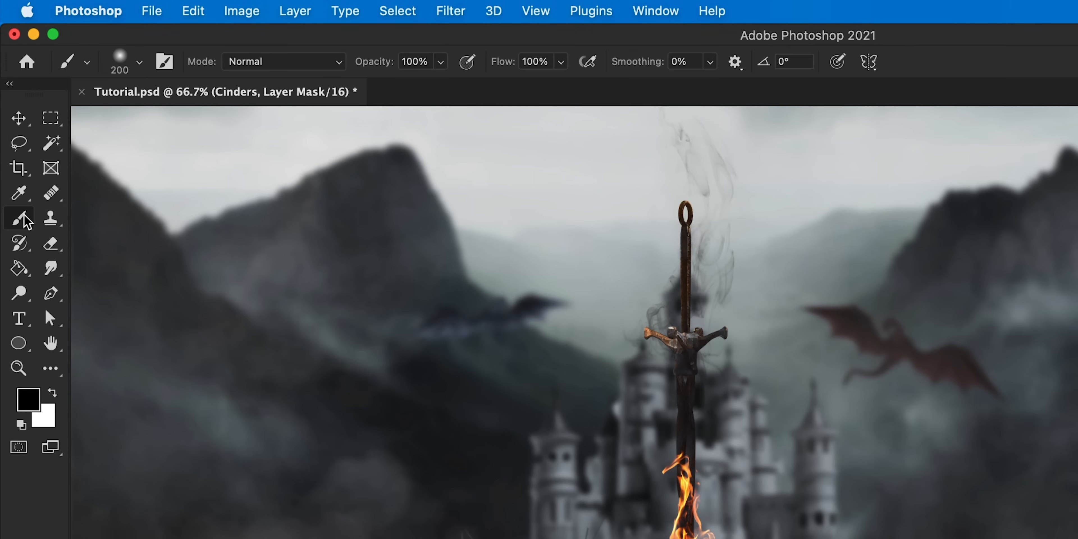
{"action": "left_click", "coordinate": [108, 55]}
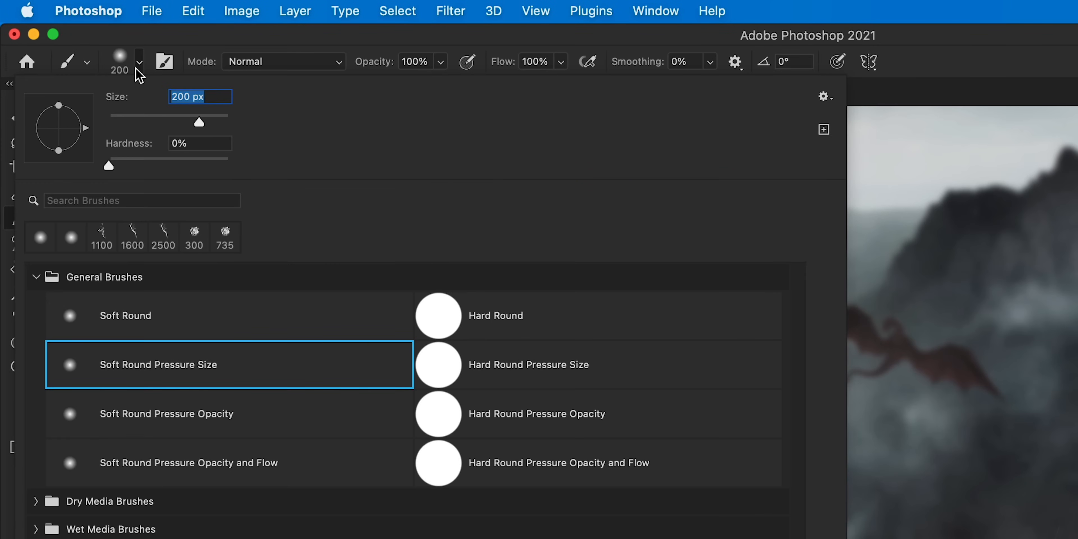
{"action": "left_click", "coordinate": [138, 68]}
{"action": "key", "text": "x"}
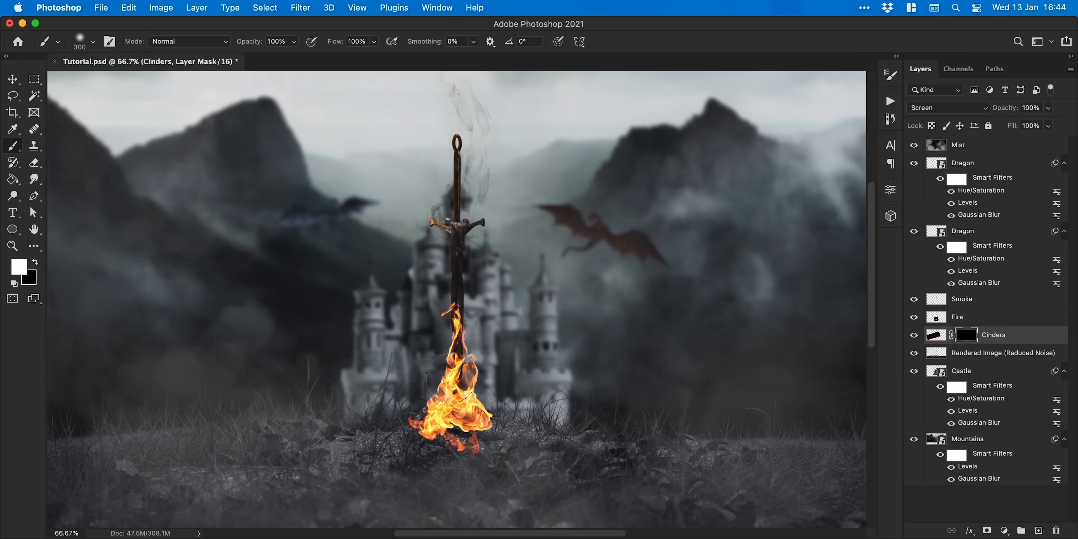
Paint the Cinders mask to reveal sparks only around the fire and sword blade, checking the glow with the Fire layer temporarily hidden.
{"action": "left_click_drag", "start_coordinate": [452, 378], "coordinate": [471, 231]}
{"action": "left_click_drag", "start_coordinate": [470, 359], "coordinate": [429, 400]}
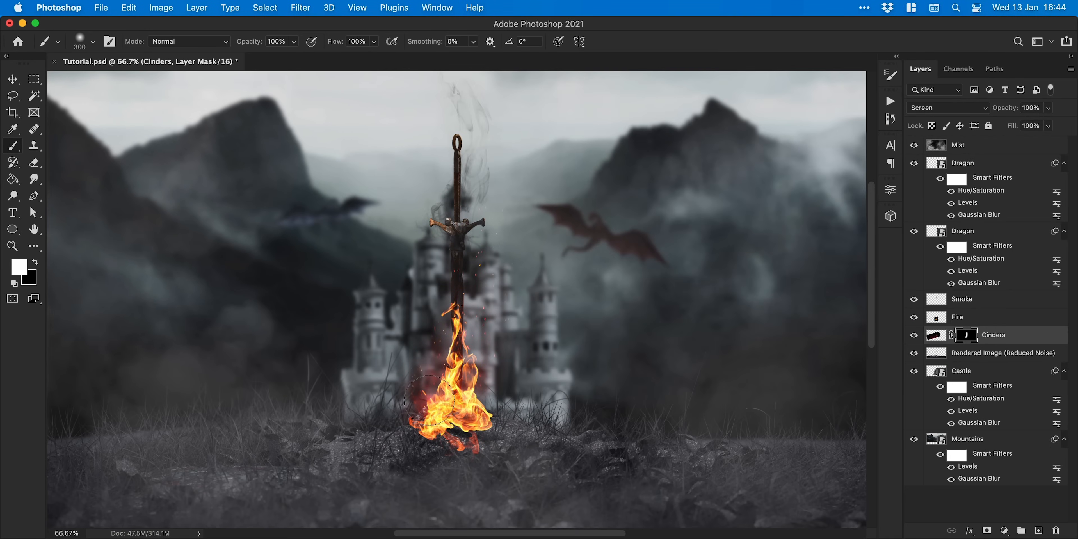
{"action": "key", "text": "v"}
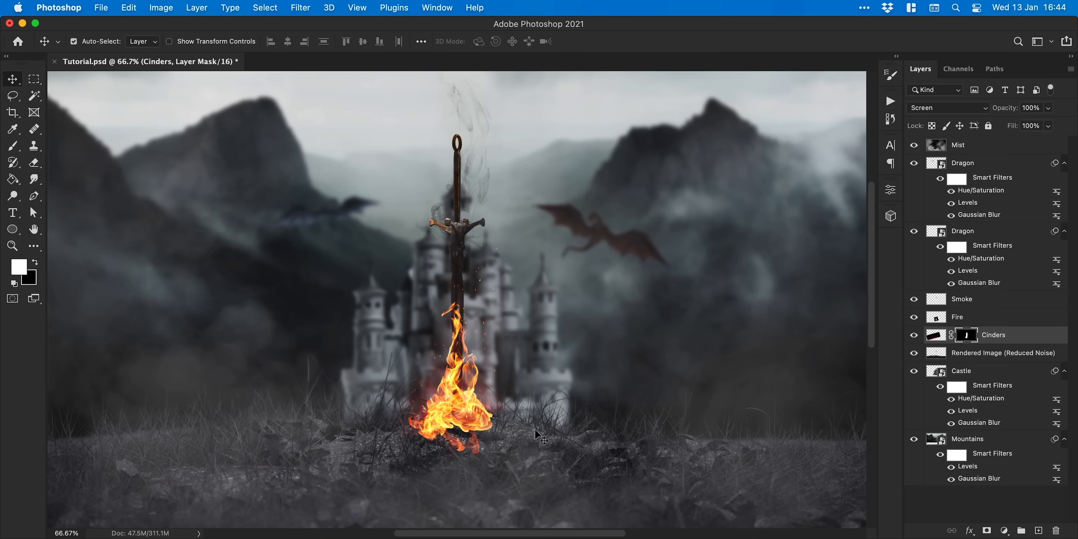
{"action": "key", "text": "x"}
{"action": "key", "text": "b"}
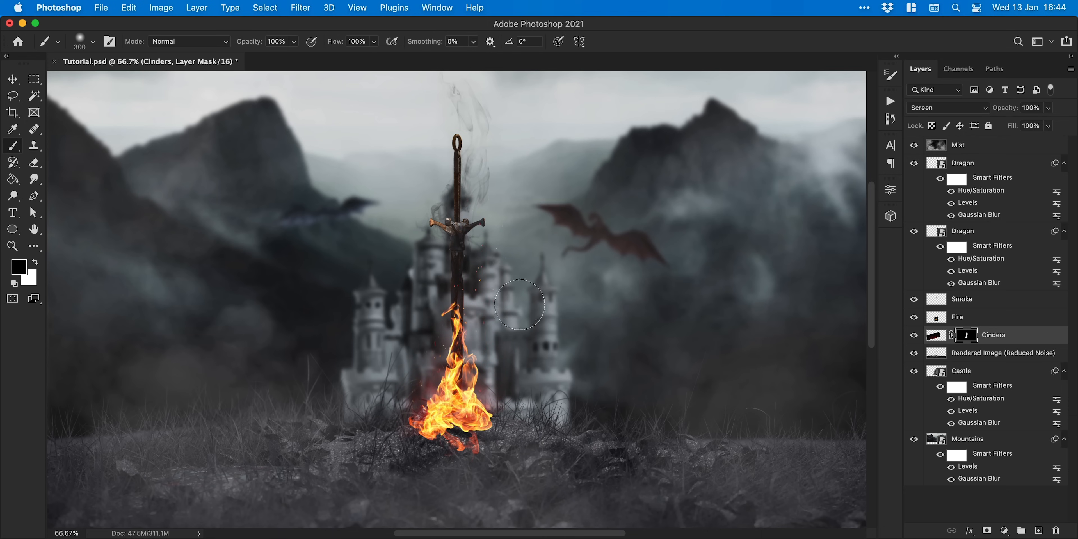
{"action": "key", "text": "x"}
{"action": "key", "text": "x"}
{"action": "key", "text": "v"}
{"action": "key", "text": "b"}
{"action": "key", "text": "v"}
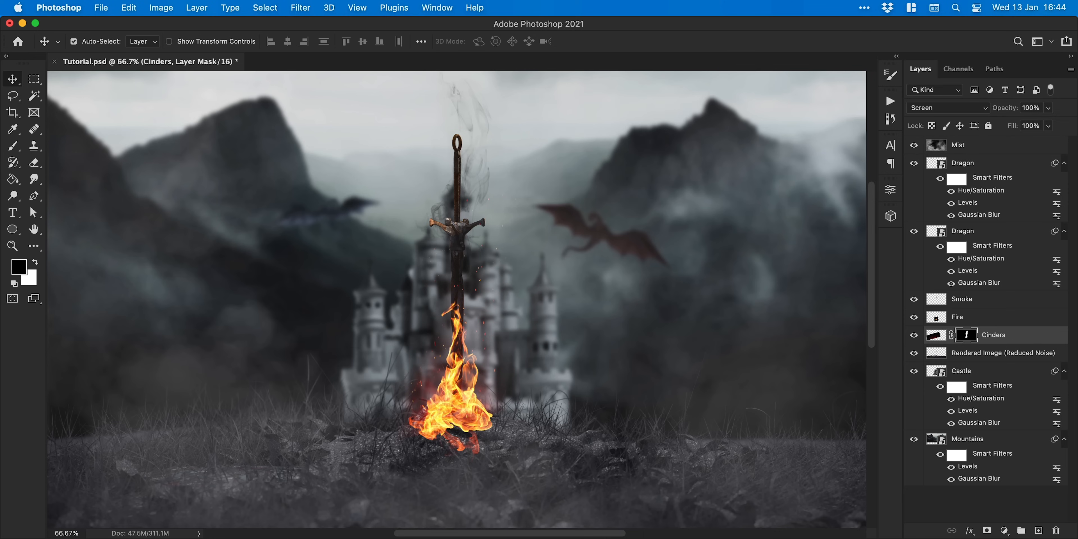
{"action": "left_click", "coordinate": [915, 318]}
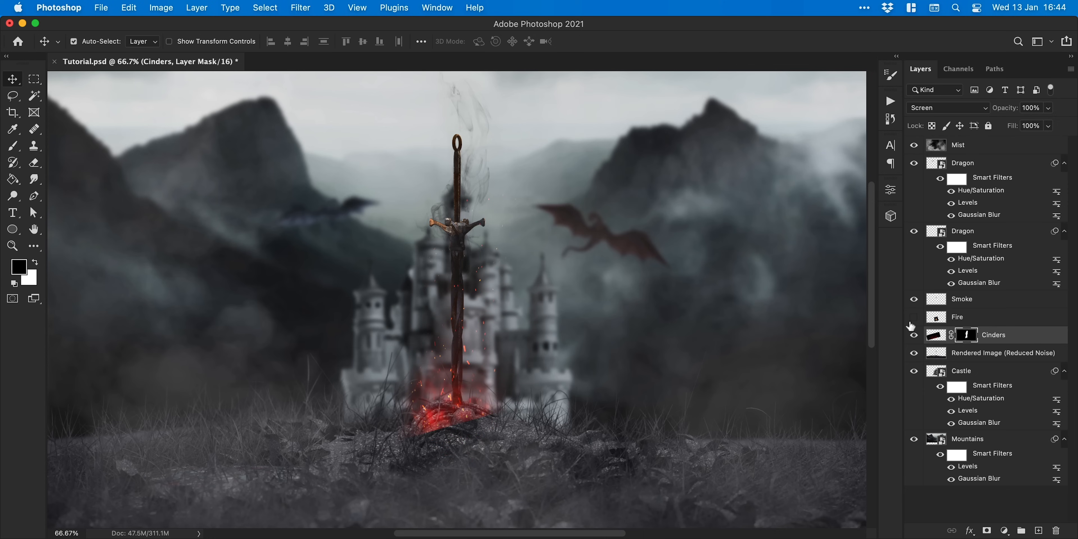
{"action": "left_click", "coordinate": [914, 317]}
Apply a Gaussian Blur with a 1 px radius to the Smoke layer.
{"action": "left_click", "coordinate": [975, 303]}
{"action": "key", "text": "super+equal"}
{"action": "key", "text": "super+equal"}
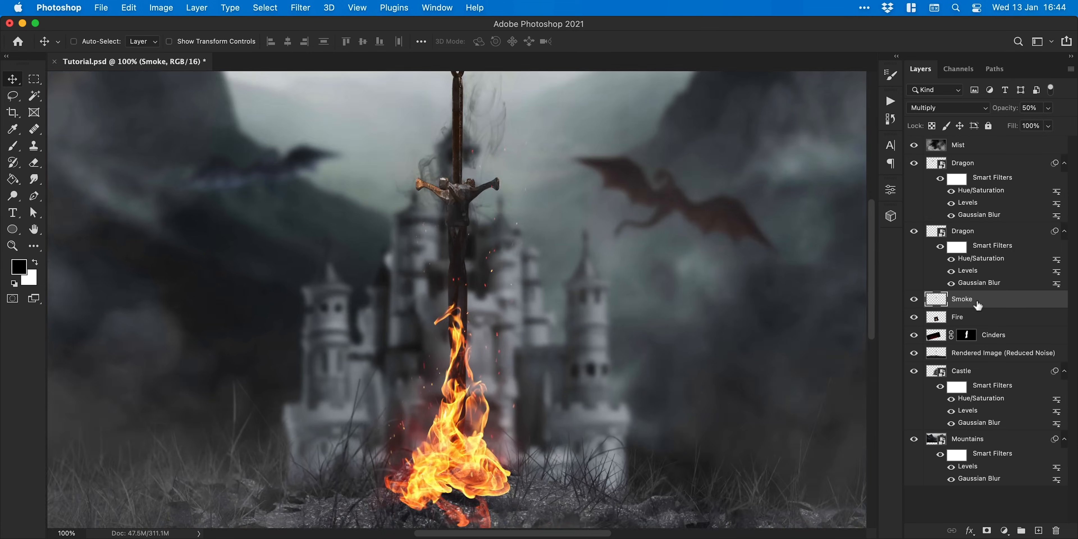
{"action": "left_click_drag", "start_coordinate": [511, 121], "coordinate": [537, 402]}
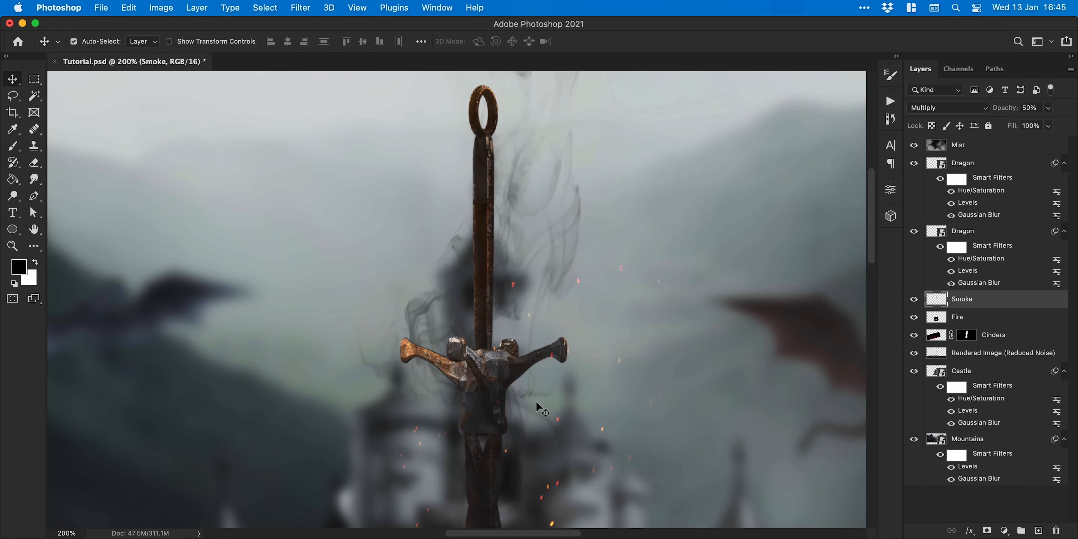
{"action": "left_click", "coordinate": [301, 7]}
{"action": "mouse_move", "coordinate": [419, 173]}
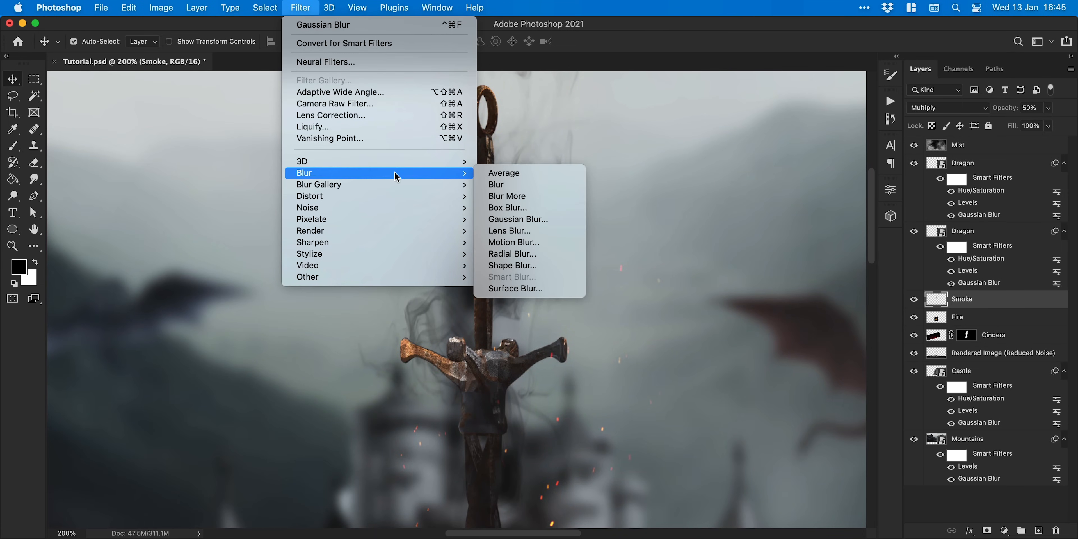
{"action": "left_click", "coordinate": [529, 221]}
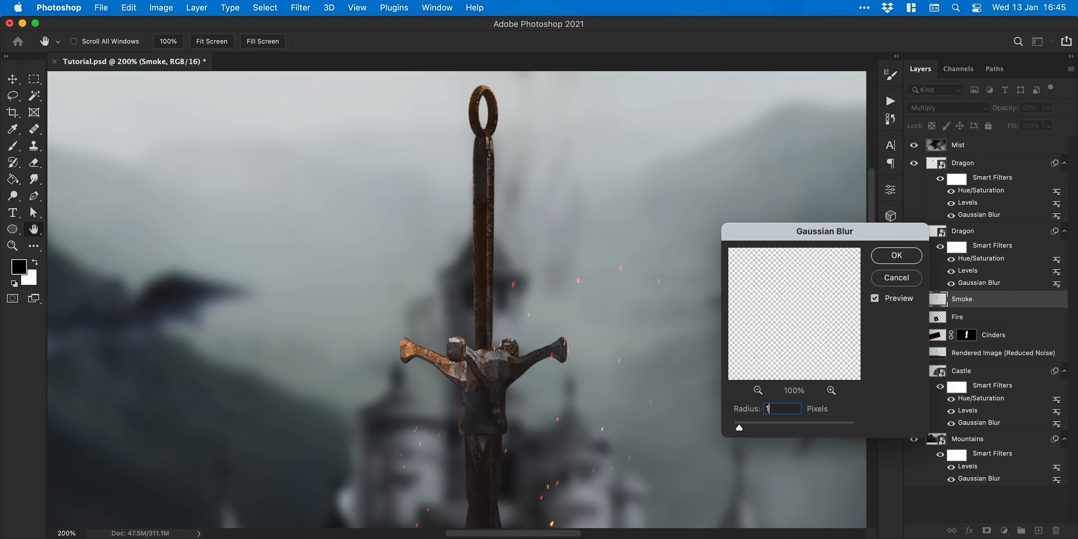
{"action": "key", "text": "Return"}
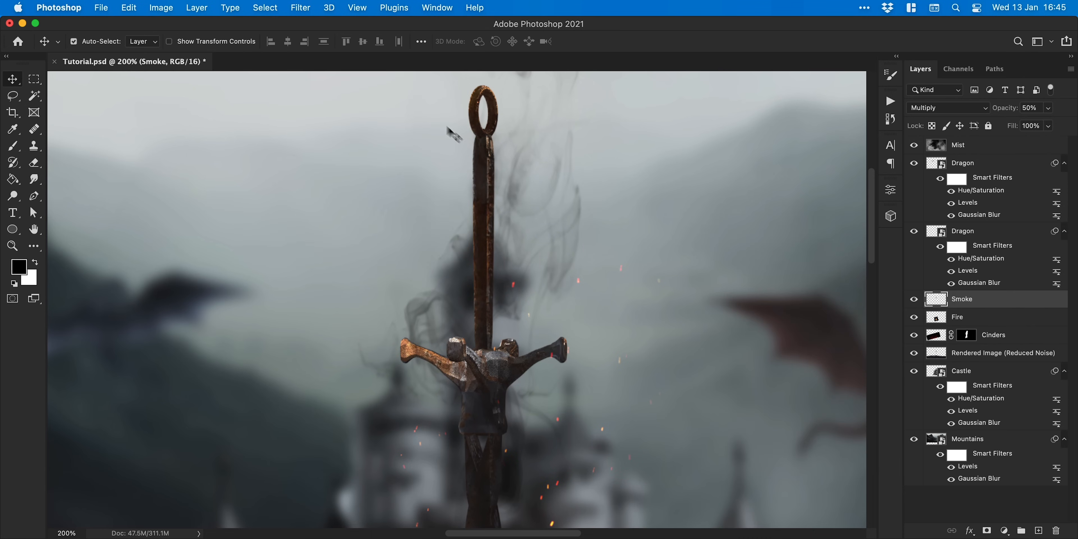
Apply a near-vertical Motion Blur to the Smoke layer at an angle of -85°, adjusting the blur distance.
{"action": "left_click", "coordinate": [304, 7]}
{"action": "mouse_move", "coordinate": [408, 173]}
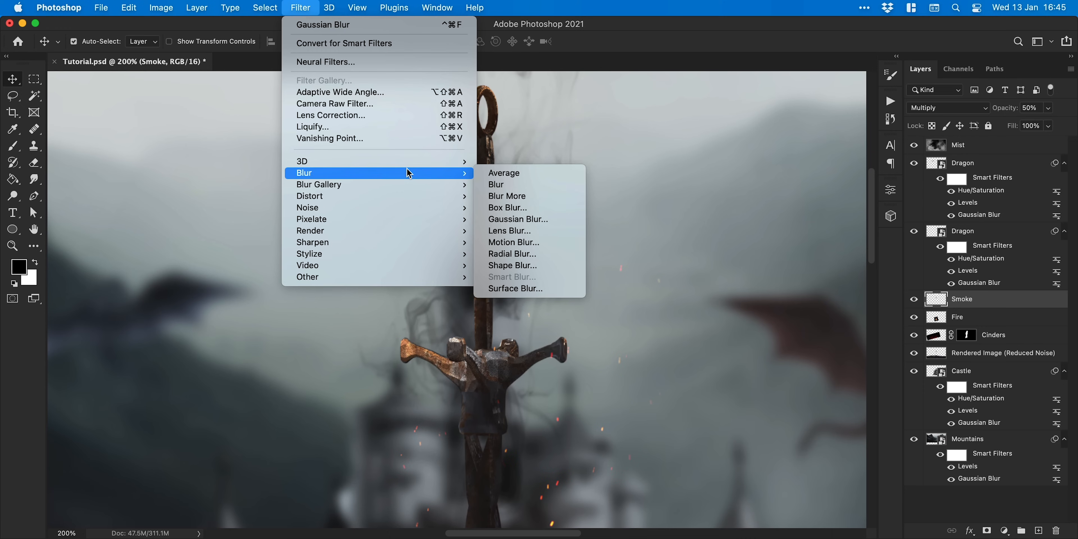
{"action": "left_click", "coordinate": [515, 243]}
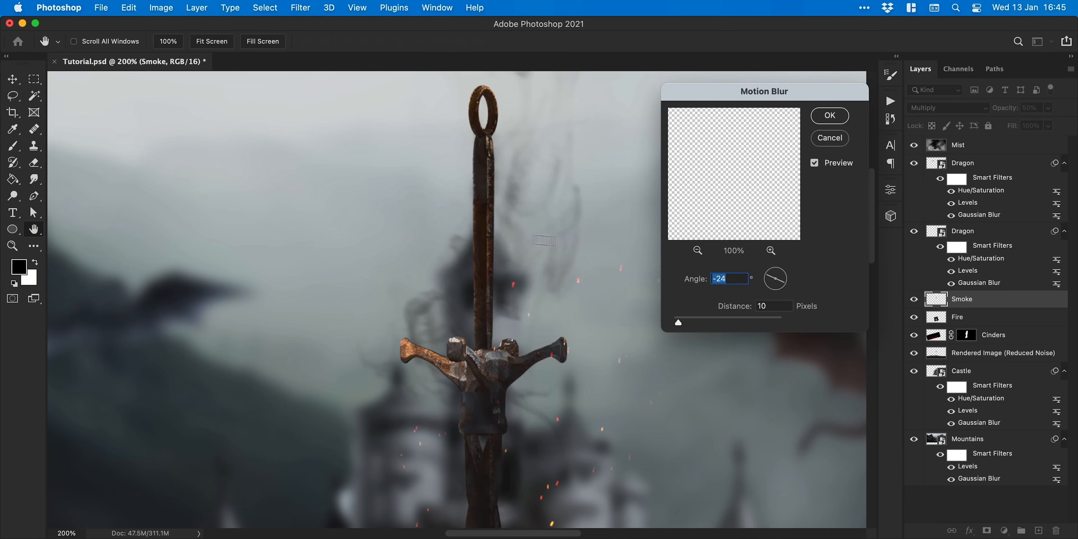
{"action": "left_click_drag", "start_coordinate": [783, 288], "coordinate": [778, 292]}
{"action": "key", "text": "Tab"}
{"action": "type", "text": "1"}
{"action": "key", "text": "Tab"}
{"action": "left_click", "coordinate": [781, 303]}
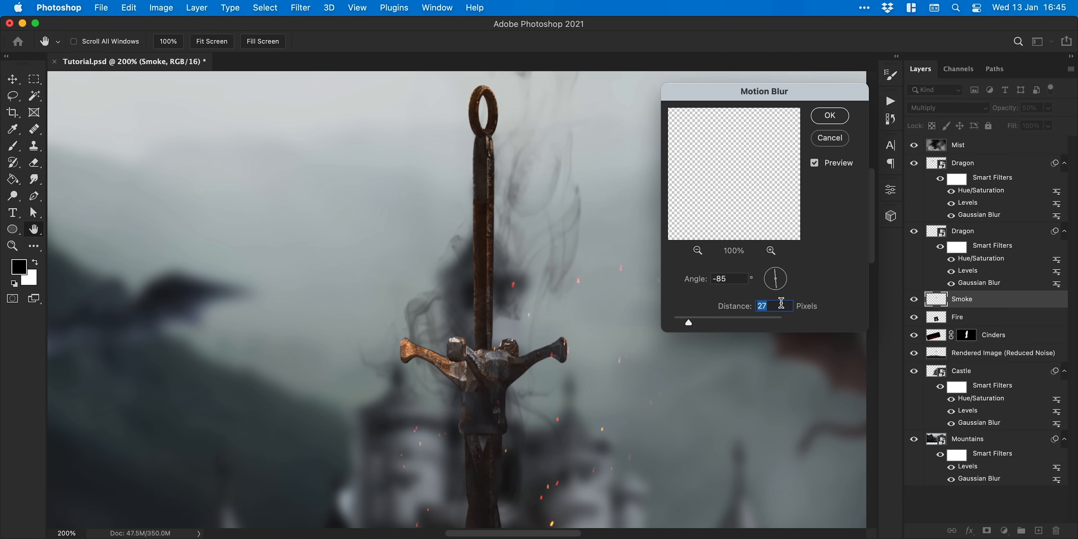
{"action": "type", "text": "3"}
{"action": "key", "text": "Tab"}
{"action": "left_click", "coordinate": [841, 123]}
{"action": "key", "text": "v"}
{"action": "key", "text": "super+0"}
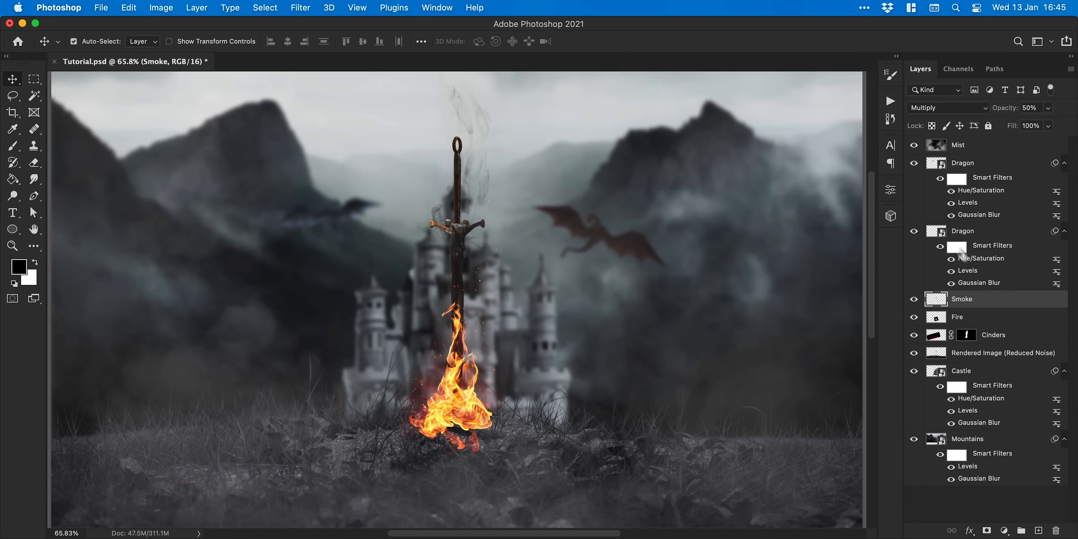
Create a new empty layer and place it between the Fire and Cinders layers.
{"action": "left_click", "coordinate": [1007, 319]}
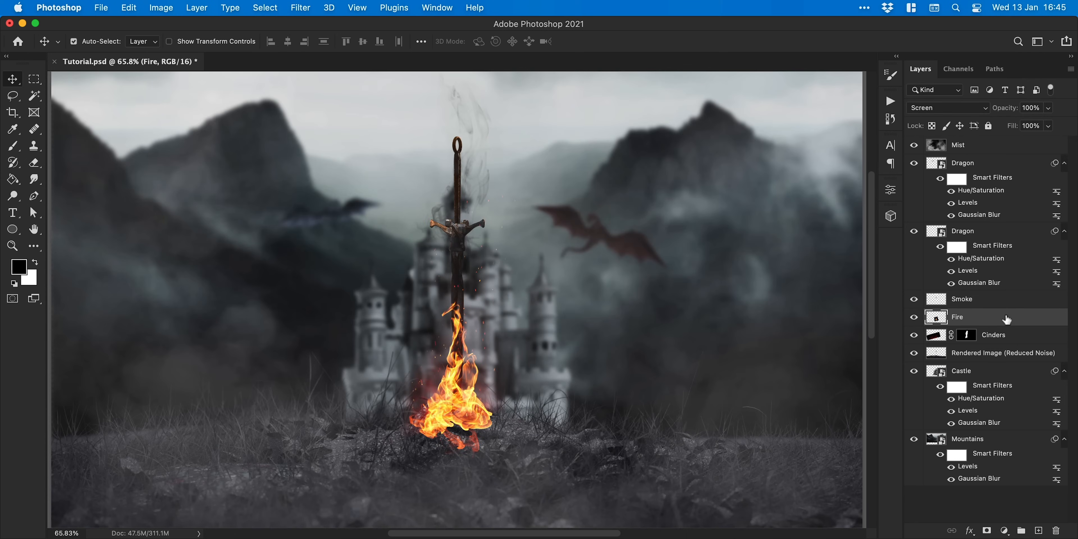
{"action": "left_click", "coordinate": [1040, 531]}
{"action": "left_click_drag", "start_coordinate": [961, 324], "coordinate": [969, 344]}
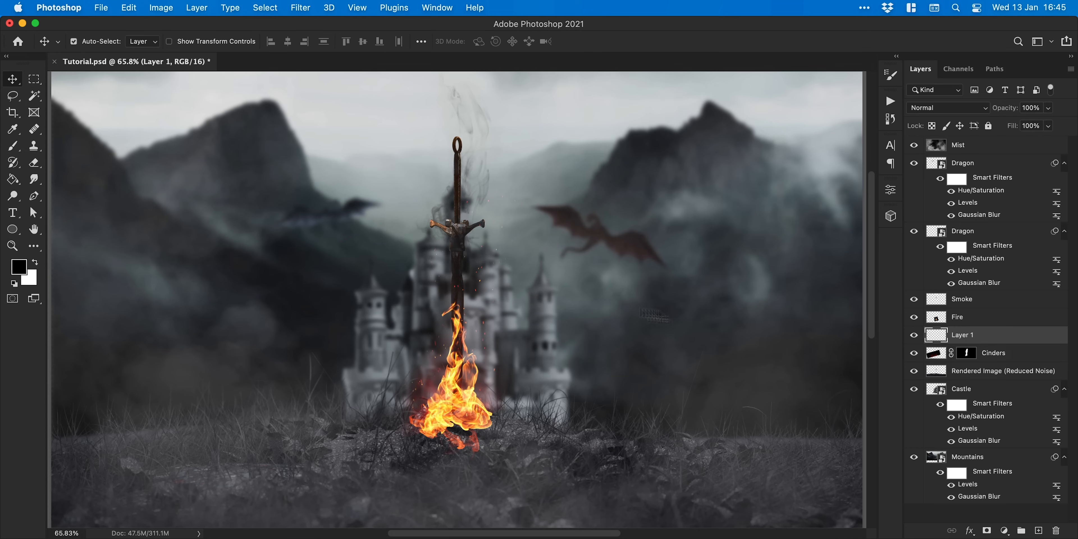
Sample a yellow from the flames as the foreground colour and shift it to orange with hue 37°.
{"action": "left_click", "coordinate": [22, 267]}
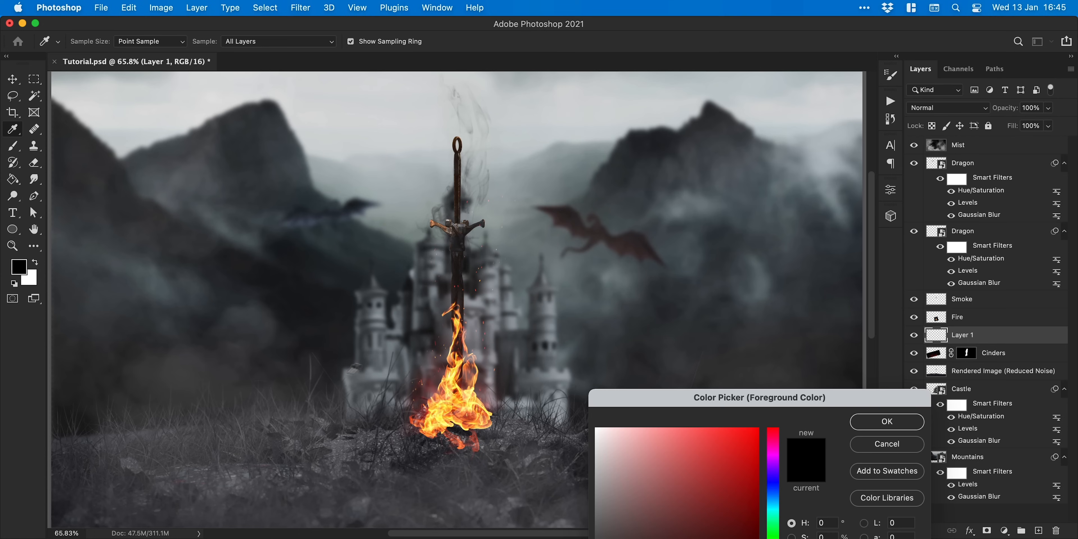
{"action": "left_click_drag", "start_coordinate": [445, 405], "coordinate": [442, 419]}
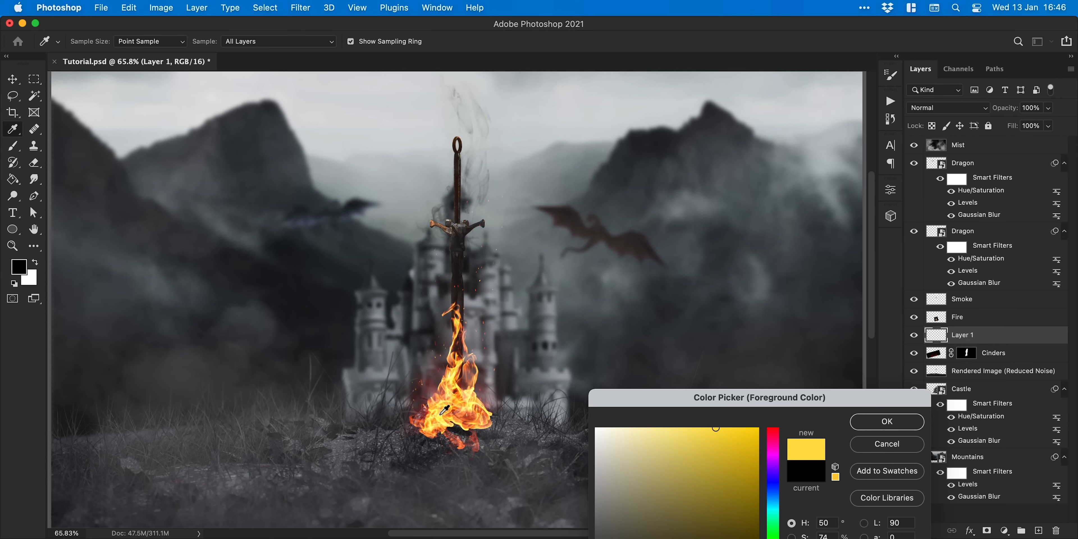
{"action": "left_click_drag", "start_coordinate": [773, 536], "coordinate": [773, 538]}
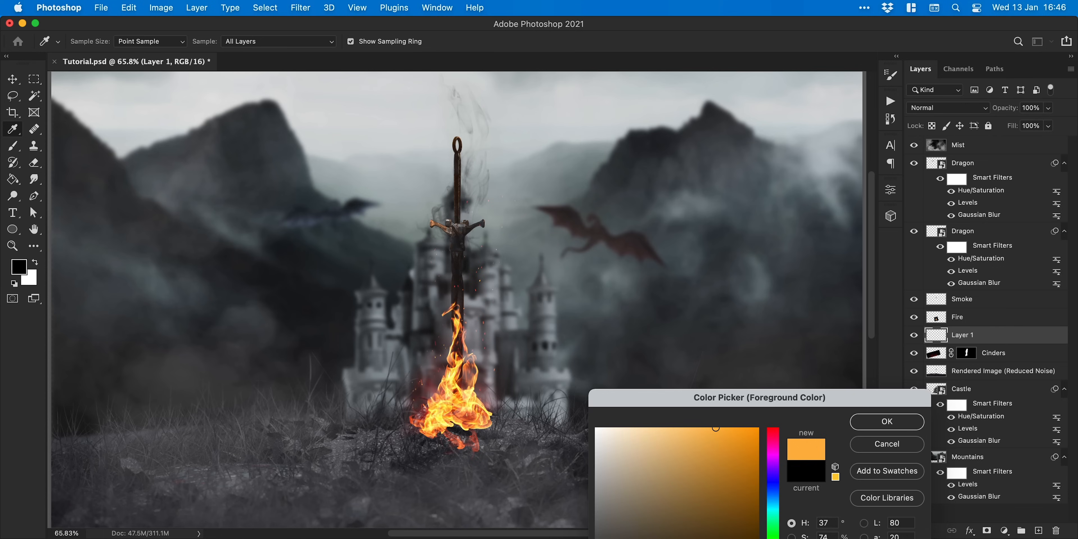
{"action": "left_click", "coordinate": [870, 426]}
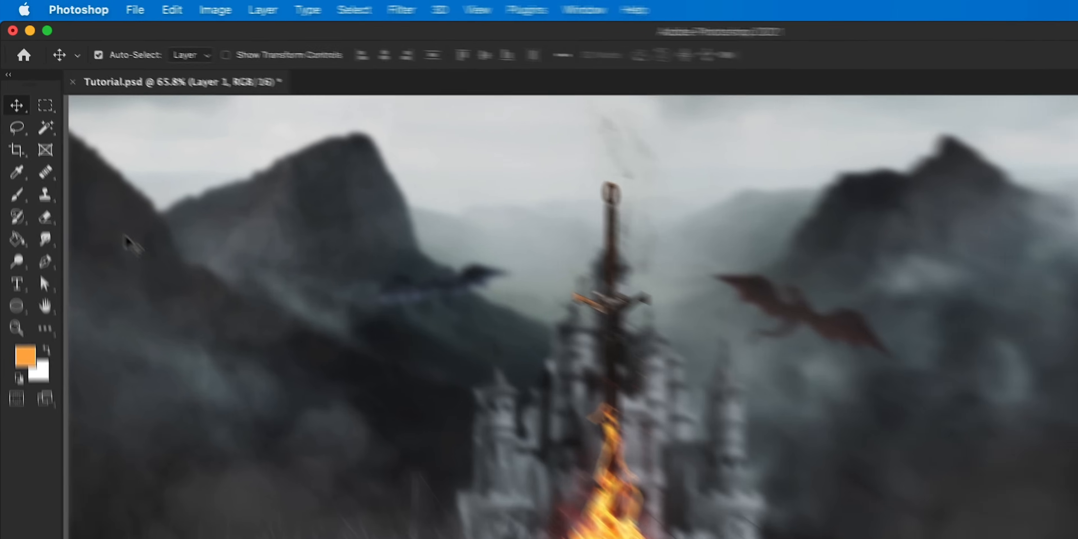
Choose the Brush tool and flatten its soft round tip into a horizontal ellipse.
{"action": "key", "text": "b"}
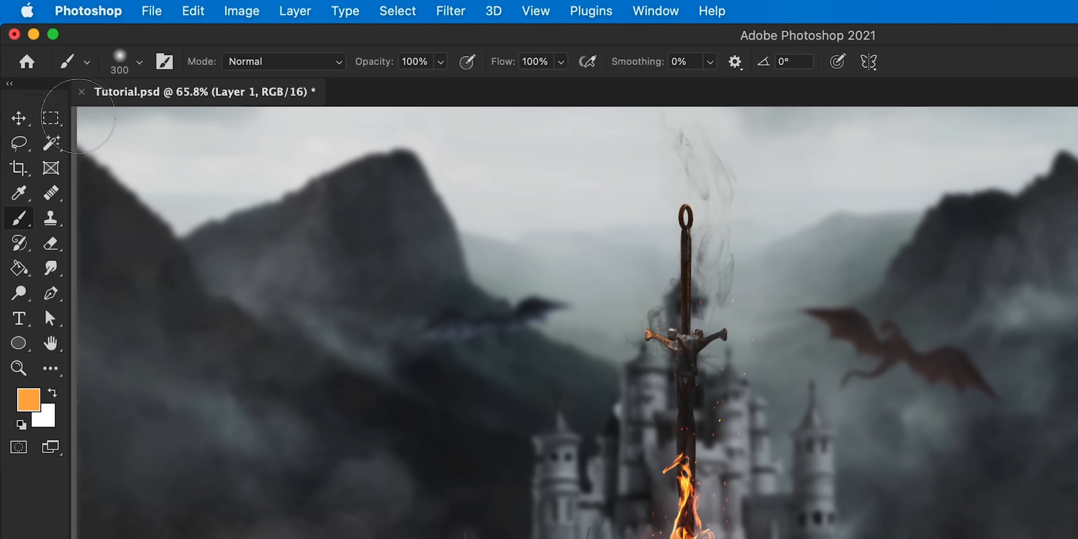
{"action": "left_click", "coordinate": [139, 63]}
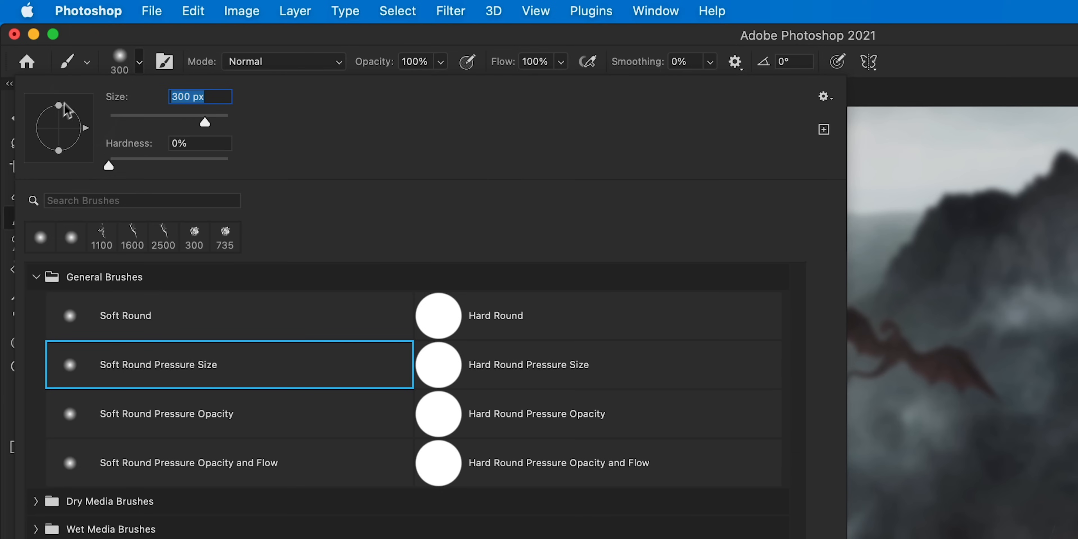
{"action": "left_click_drag", "start_coordinate": [59, 107], "coordinate": [59, 115]}
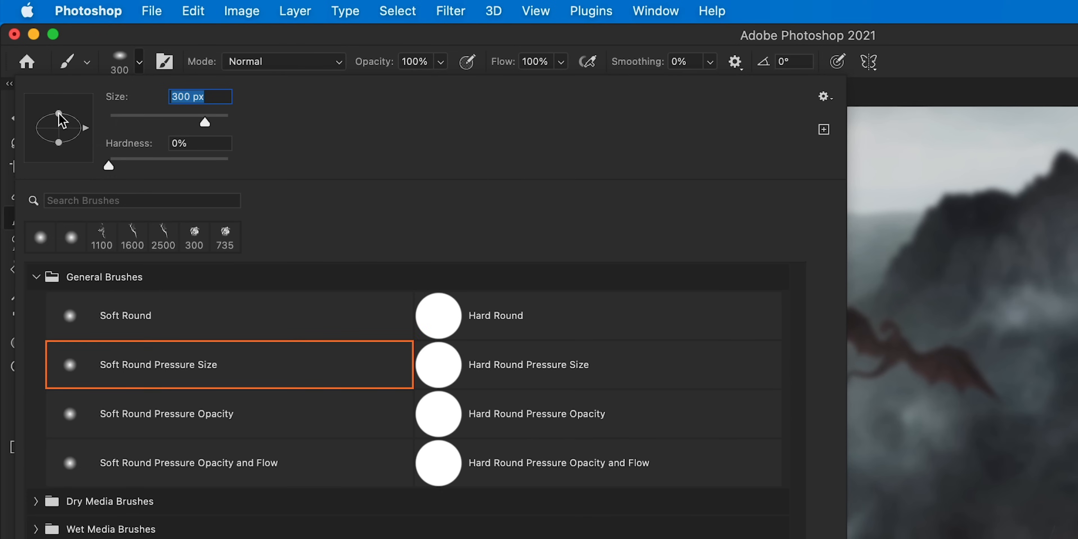
{"action": "left_click", "coordinate": [139, 63]}
Enlarge the brush to 1300 px and stamp a soft orange glow over the flames on Layer 1.
{"action": "key", "text": "]"}
{"action": "key", "text": "]"}
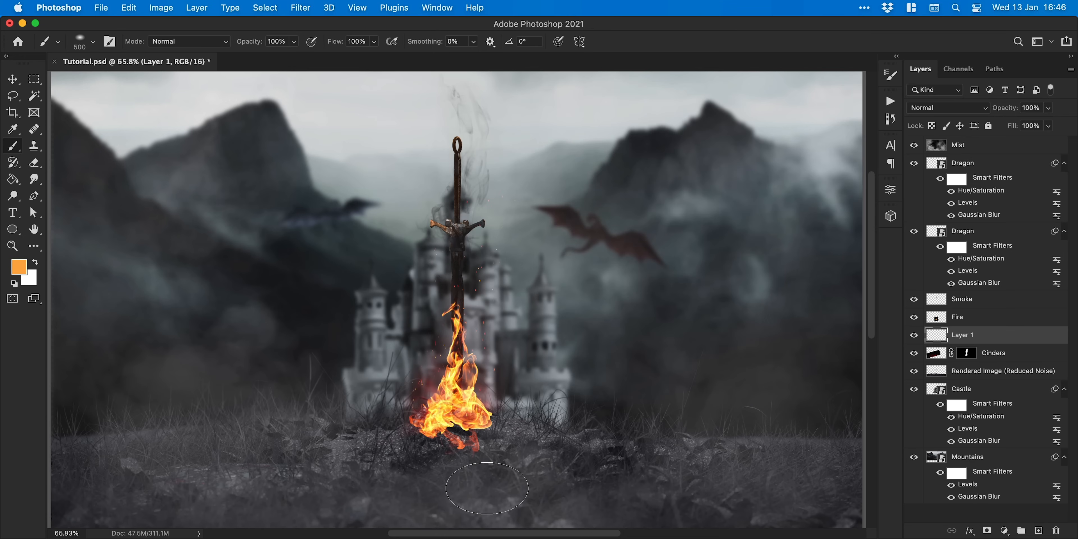
{"action": "key", "text": "]"}
{"action": "key", "text": "]"}
{"action": "key", "text": "]"}
{"action": "key", "text": "]"}
{"action": "key", "text": "]"}
{"action": "key", "text": "]"}
{"action": "key", "text": "]"}
{"action": "key", "text": "]"}
{"action": "left_click", "coordinate": [458, 396]}
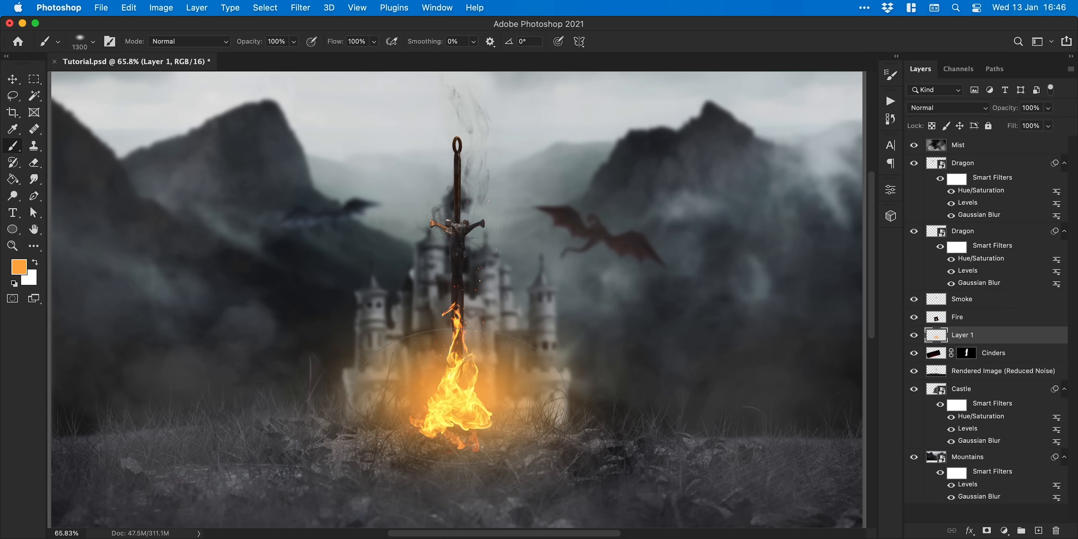
Move the orange glow down onto the ground at the base of the sword.
{"action": "key", "text": "super+t"}
{"action": "left_click_drag", "start_coordinate": [459, 250], "coordinate": [461, 318]}
{"action": "key", "text": "Return"}
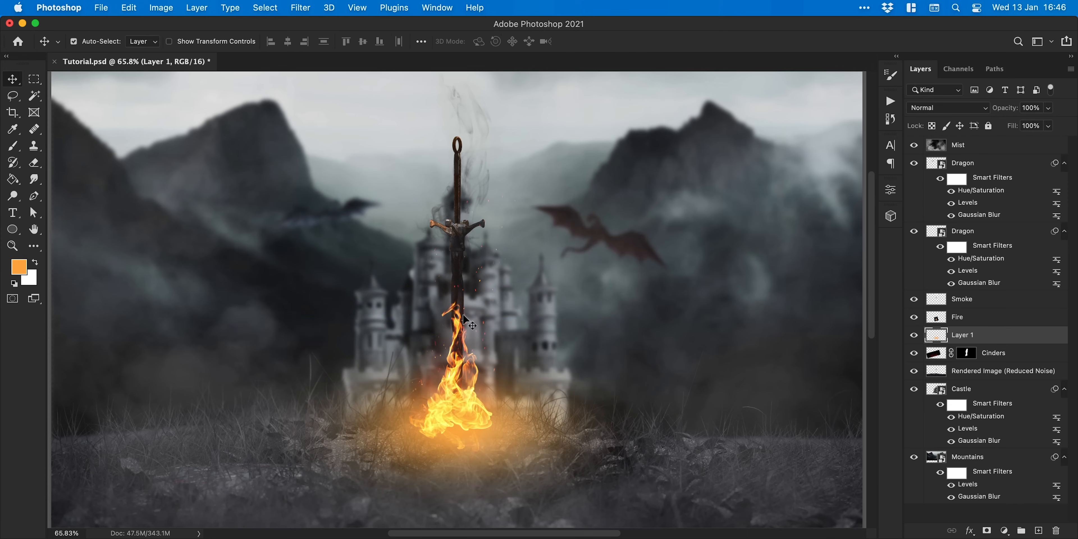
Set Layer 1's blend mode to Overlay and scale the glow down slightly.
{"action": "left_click", "coordinate": [924, 109]}
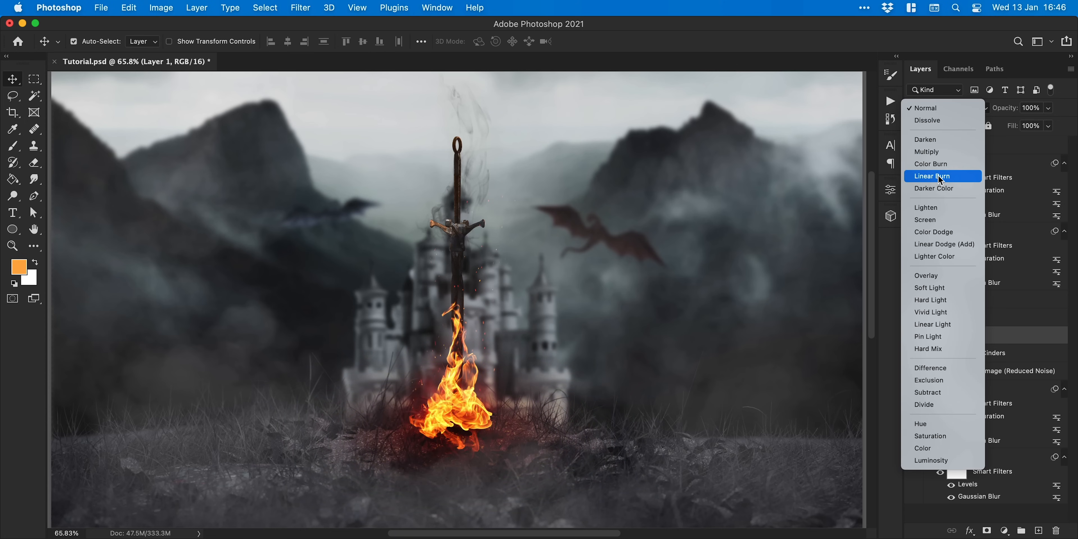
{"action": "left_click", "coordinate": [943, 277]}
{"action": "key", "text": "super+t"}
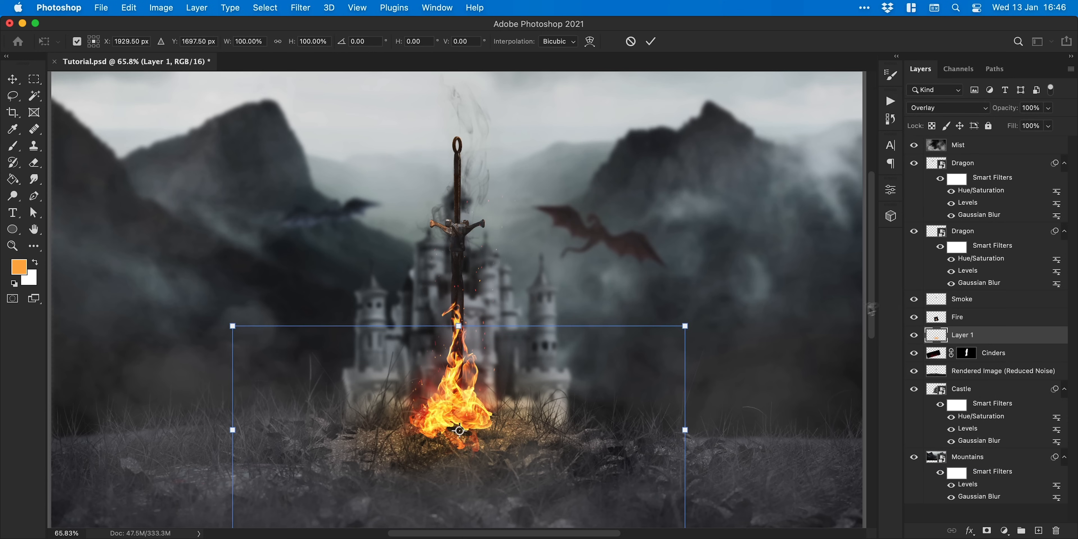
{"action": "left_click_drag", "start_coordinate": [680, 329], "coordinate": [664, 337]}
{"action": "key", "text": "Return"}
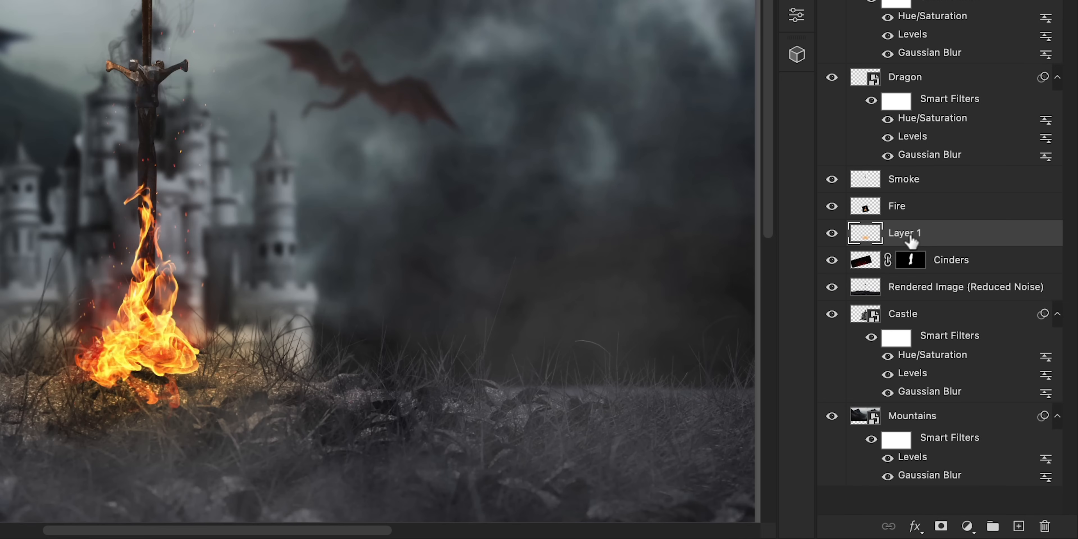
Place Layer 1 beneath the Cinders layer and clip it to the Rendered Image (Reduced Noise) layer.
{"action": "left_click_drag", "start_coordinate": [912, 242], "coordinate": [921, 272]}
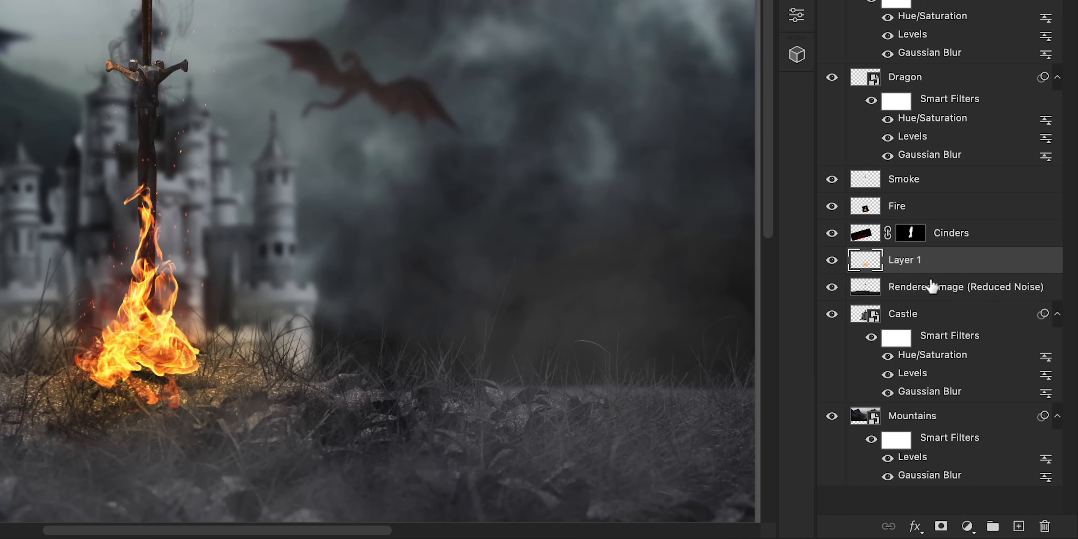
{"action": "right_click", "coordinate": [915, 264]}
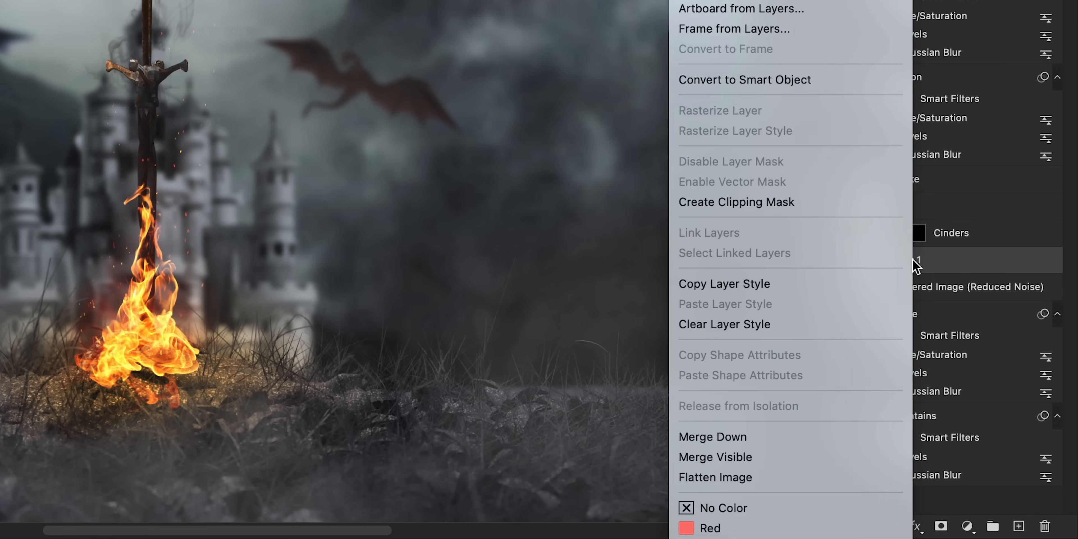
{"action": "left_click", "coordinate": [829, 206]}
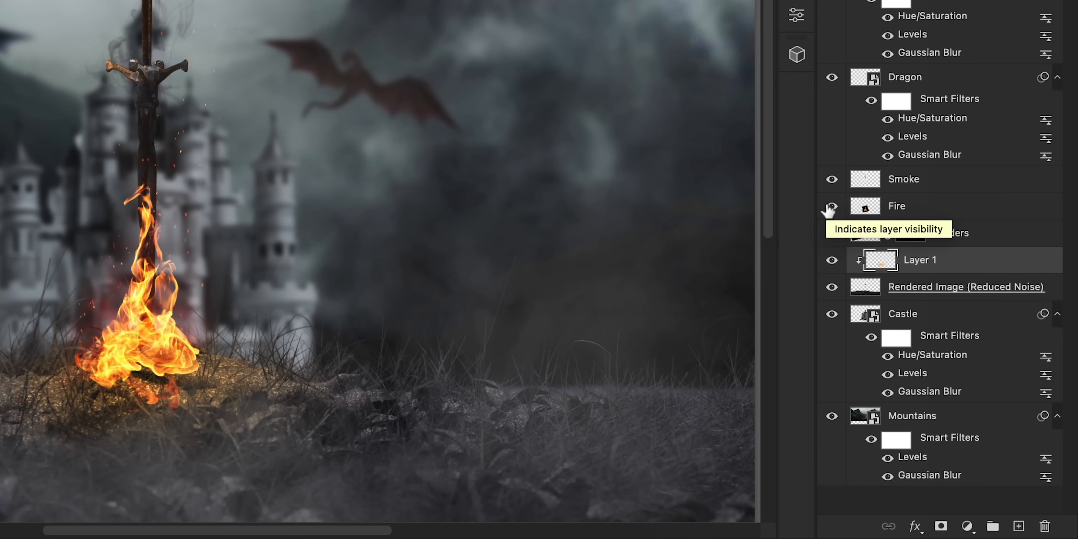
Stamp a second orange glow on a new layer above Layer 1, transform it and set its blend mode to Color Burn.
{"action": "left_click", "coordinate": [1018, 525]}
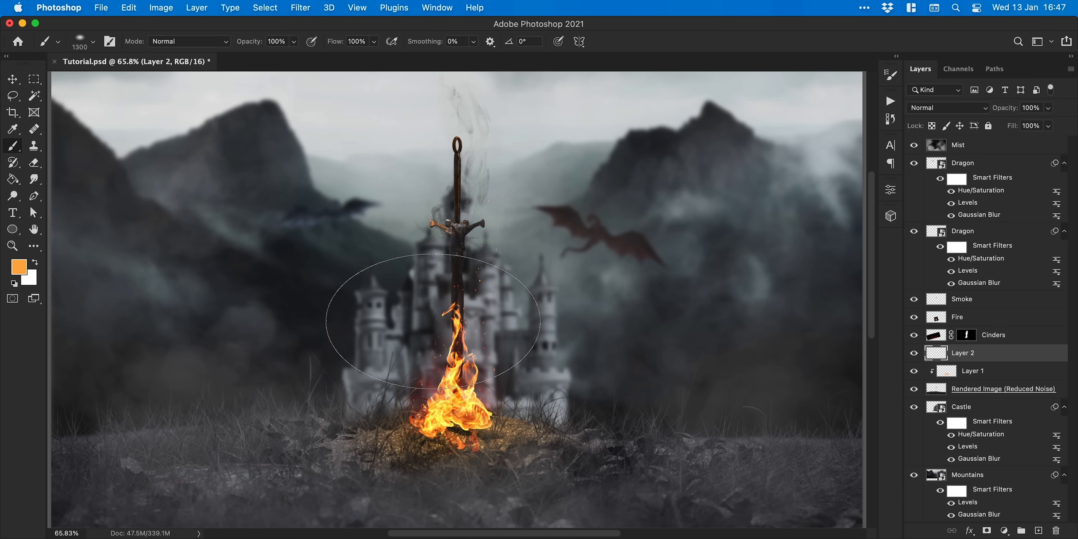
{"action": "left_click", "coordinate": [433, 321]}
{"action": "key", "text": "v"}
{"action": "key", "text": "super+t"}
{"action": "left_click_drag", "start_coordinate": [660, 177], "coordinate": [817, 189]}
{"action": "key", "text": "Return"}
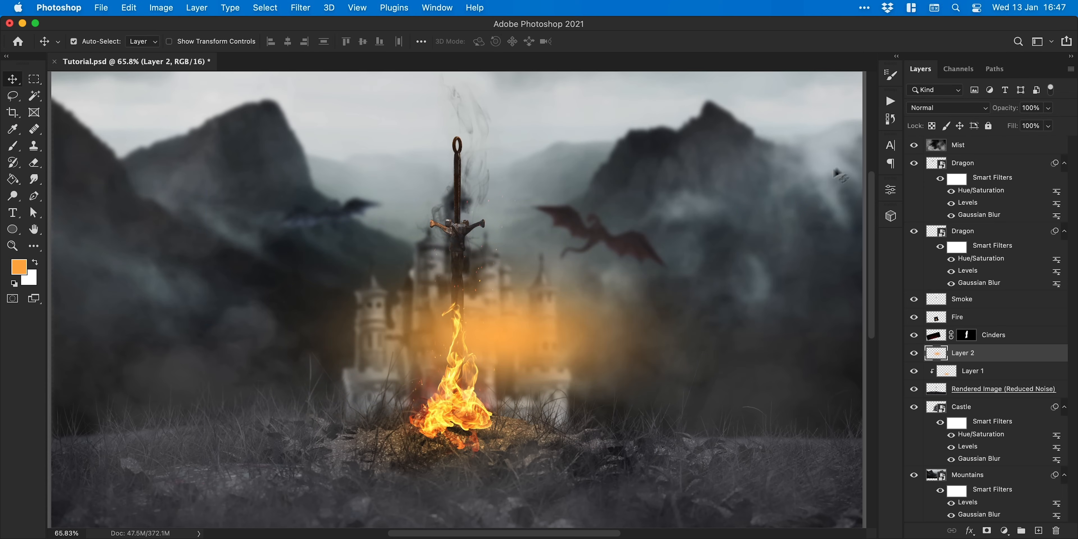
{"action": "left_click", "coordinate": [930, 110]}
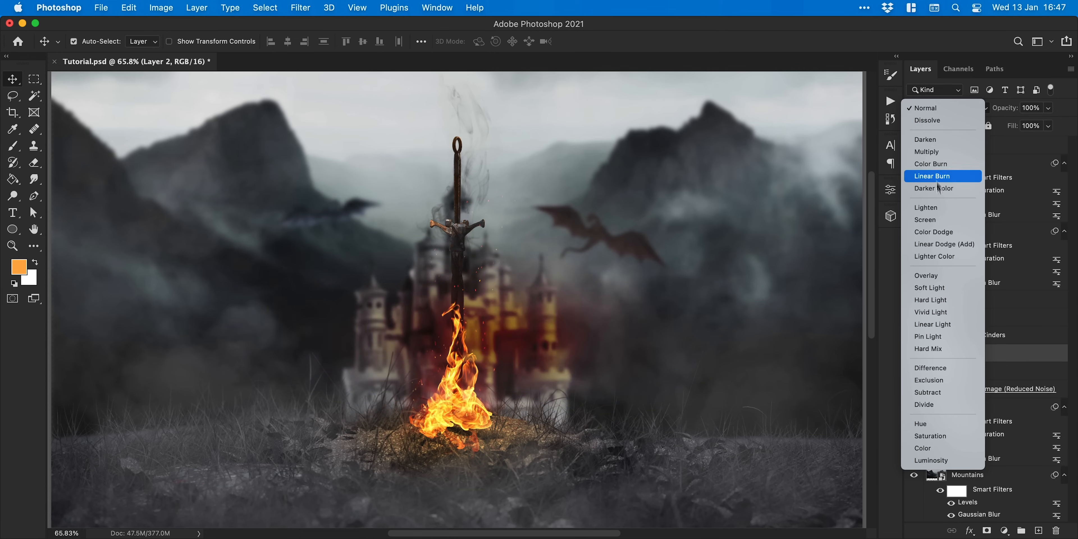
{"action": "left_click", "coordinate": [935, 164]}
Move the second glow to the sword's base, enlarge it to about 3465 × 1400 px and clip it to the ground layer.
{"action": "key", "text": "super+t"}
{"action": "left_click_drag", "start_coordinate": [623, 300], "coordinate": [584, 400]}
{"action": "left_click_drag", "start_coordinate": [756, 308], "coordinate": [829, 290]}
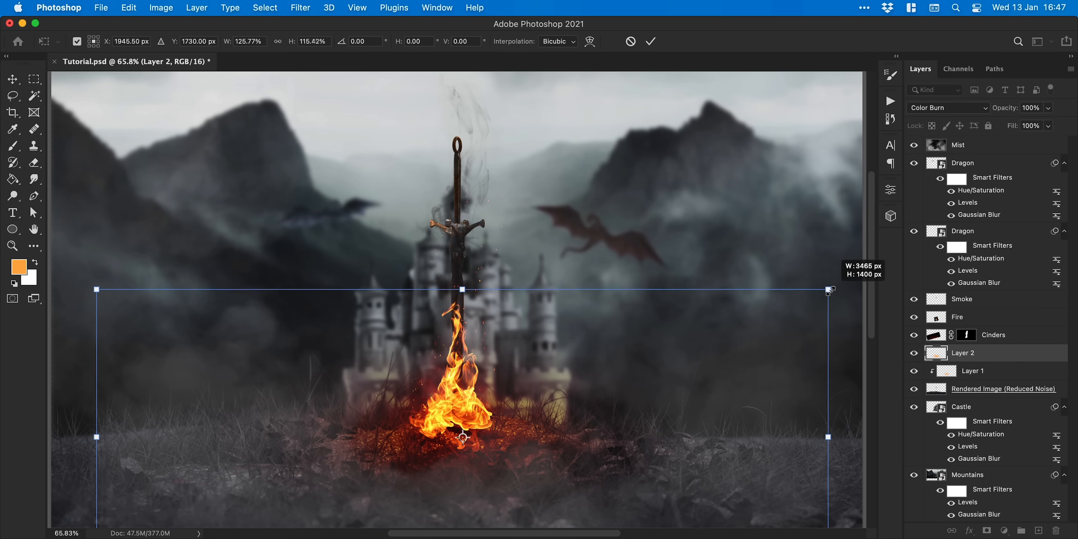
{"action": "key", "text": "Return"}
{"action": "right_click", "coordinate": [988, 355]}
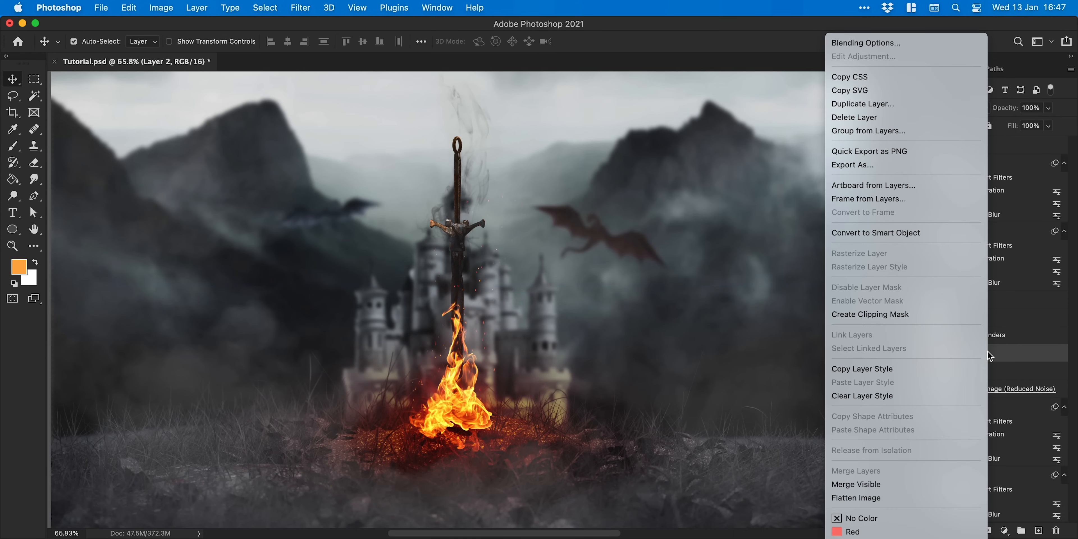
{"action": "left_click", "coordinate": [950, 315]}
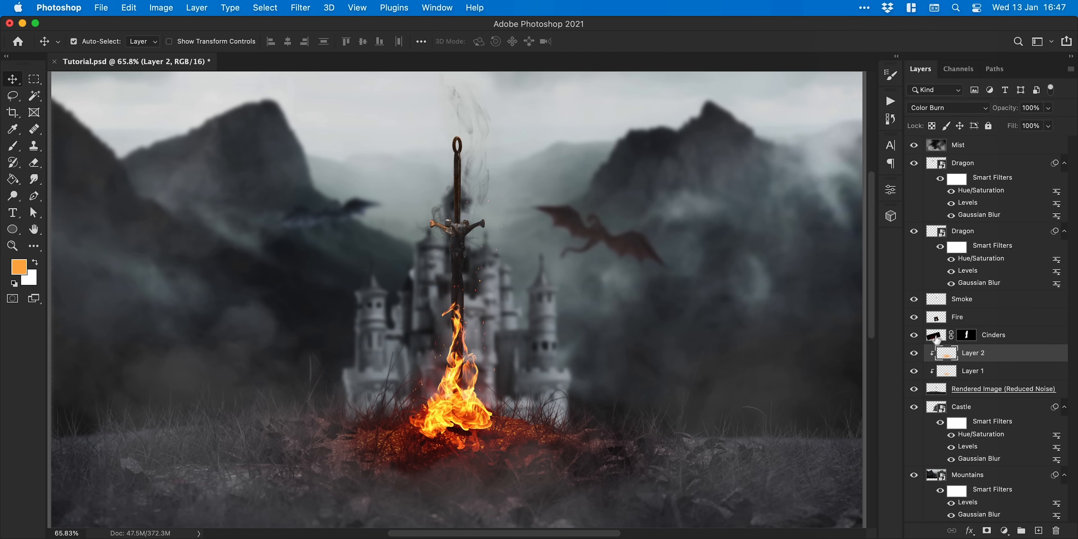
Hide Layer 1 and lower the opacity of the Color Burn glow on Layer 2 to 70%.
{"action": "left_click", "coordinate": [915, 372]}
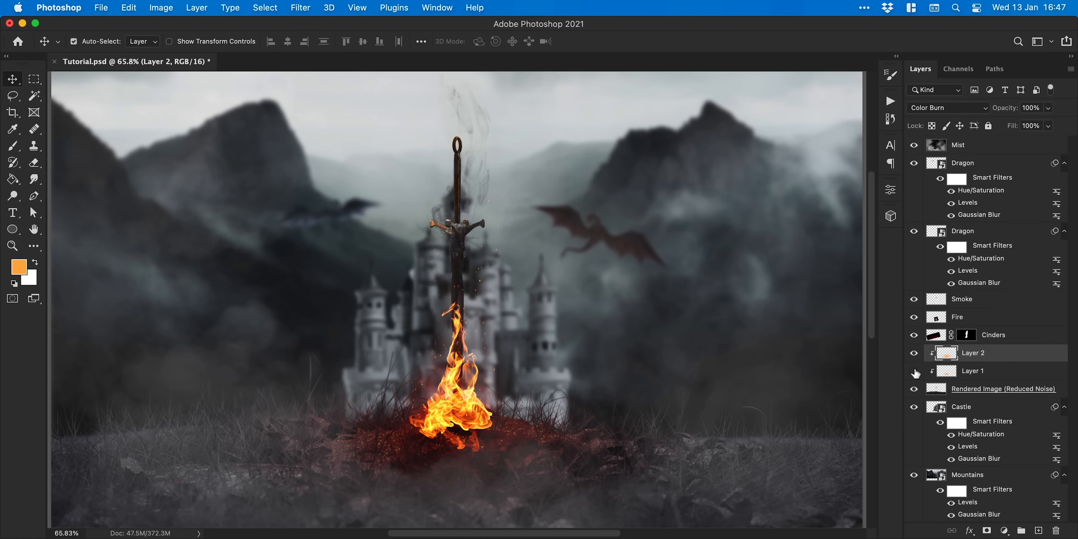
{"action": "left_click", "coordinate": [967, 110]}
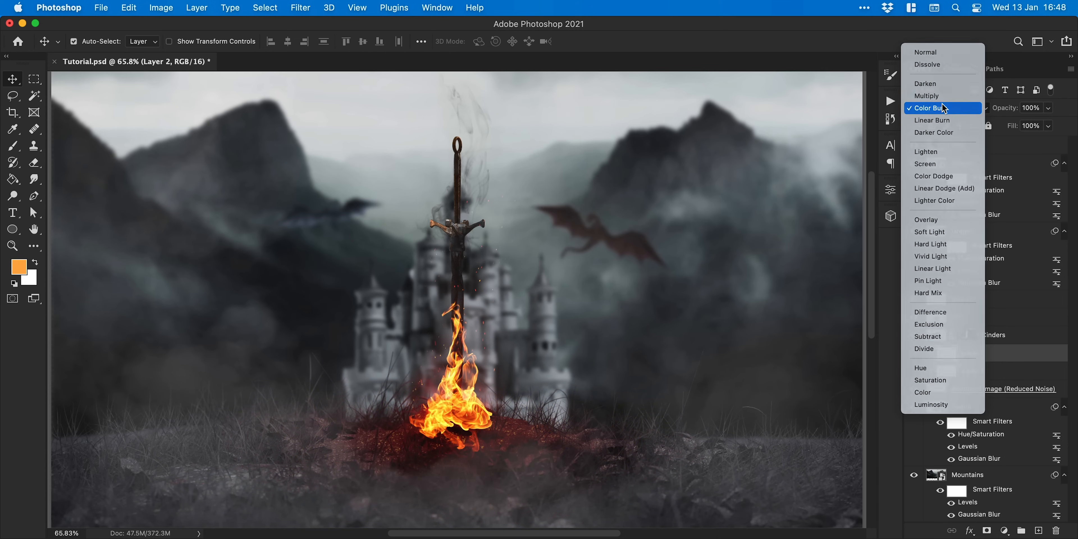
{"action": "left_click", "coordinate": [934, 108]}
{"action": "left_click", "coordinate": [1050, 110]}
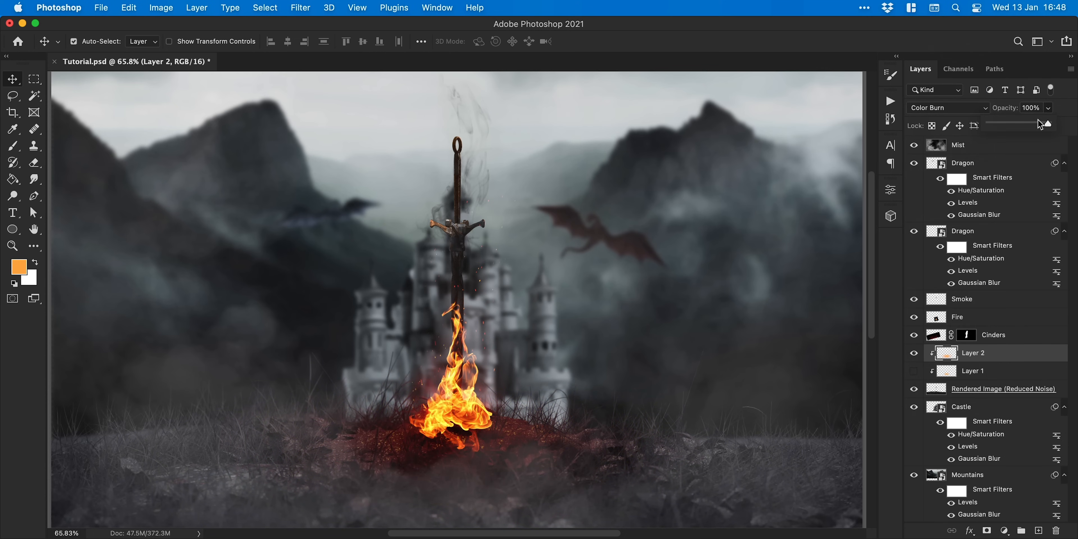
{"action": "left_click_drag", "start_coordinate": [1031, 126], "coordinate": [1026, 125]}
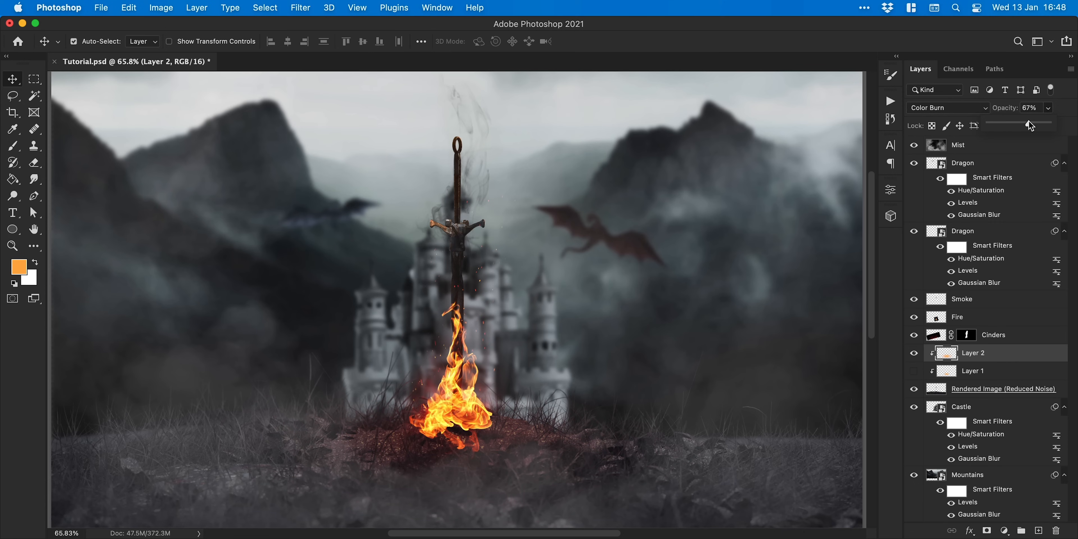
Place Layer 2 beneath Layer 1, show Layer 1 again and shrink its glow around the fire.
{"action": "left_click_drag", "start_coordinate": [966, 349], "coordinate": [964, 376]}
{"action": "left_click", "coordinate": [914, 354]}
{"action": "left_click", "coordinate": [974, 354]}
{"action": "key", "text": "super+t"}
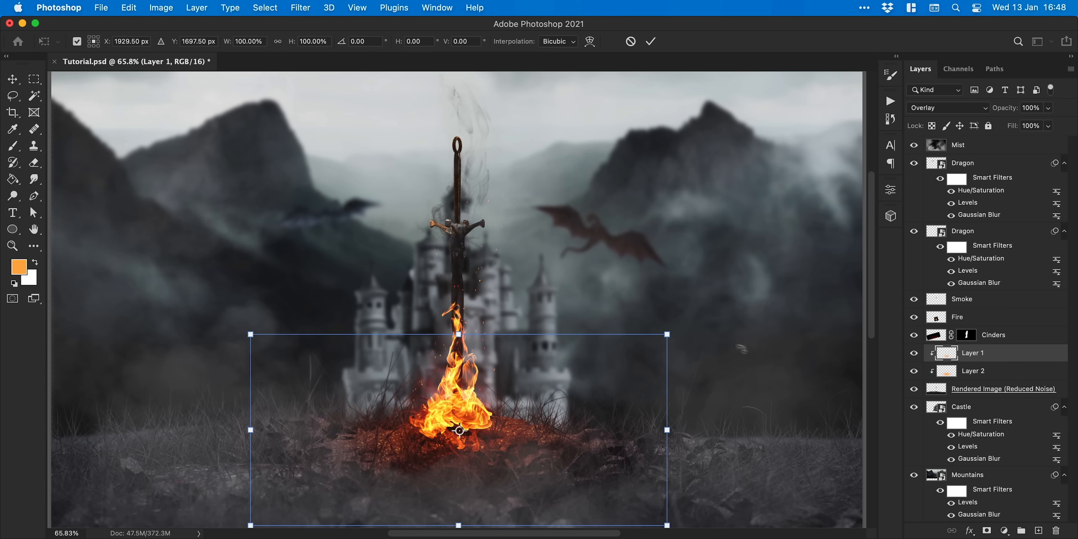
{"action": "left_click_drag", "start_coordinate": [667, 333], "coordinate": [615, 359]}
{"action": "key", "text": "Return"}
Rename Layer 1 as Glow Small and Layer 2 as Glow Large.
{"action": "double_click", "coordinate": [970, 353]}
{"action": "type", "text": "Glow Small"}
{"action": "key", "text": "Return"}
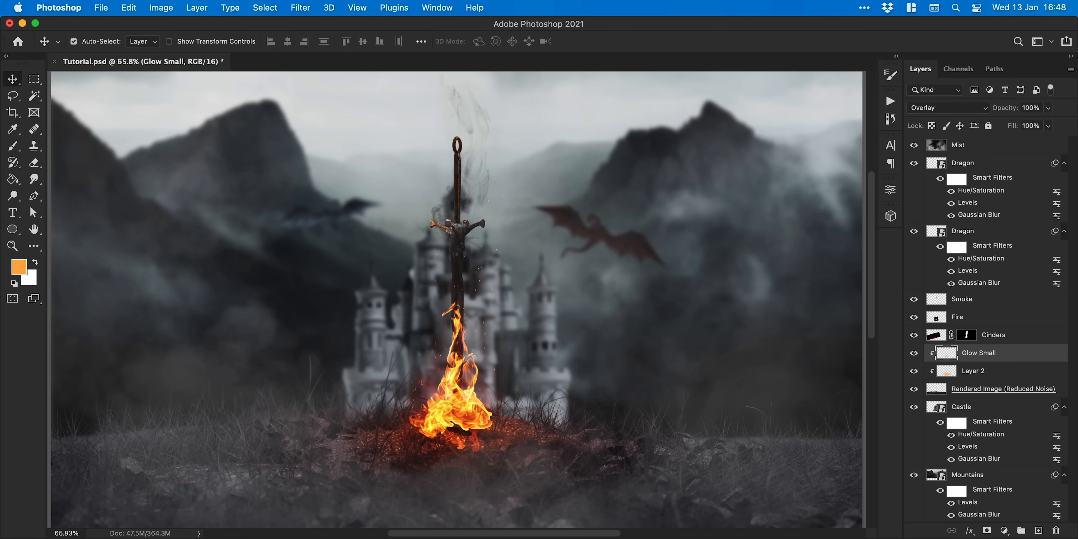
{"action": "double_click", "coordinate": [963, 372]}
{"action": "type", "text": "Glow Large"}
{"action": "key", "text": "Return"}
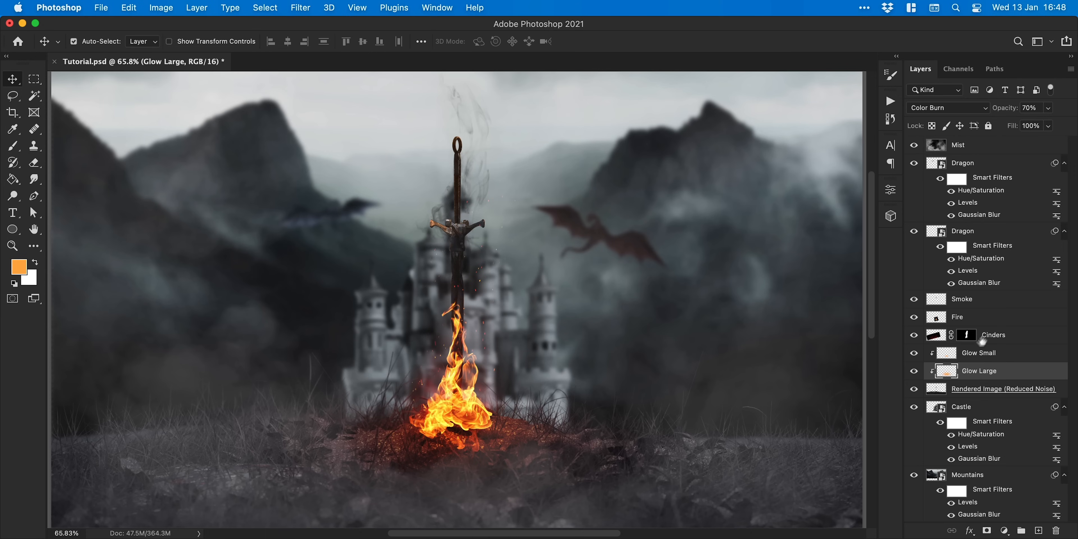
Change the Fire layer's blend mode to Lighten.
{"action": "left_click", "coordinate": [996, 322]}
{"action": "left_click", "coordinate": [956, 107]}
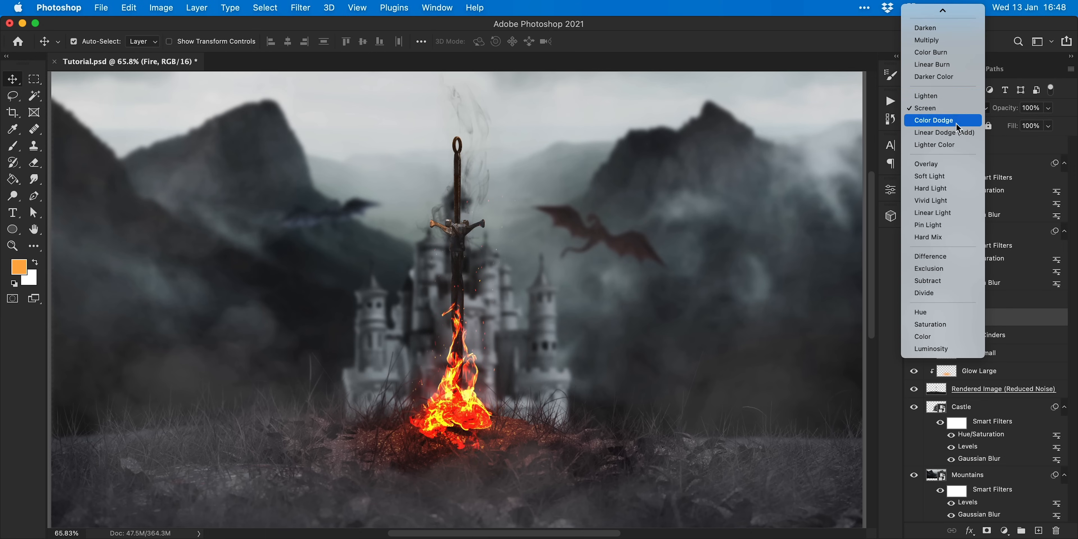
{"action": "left_click", "coordinate": [952, 97]}
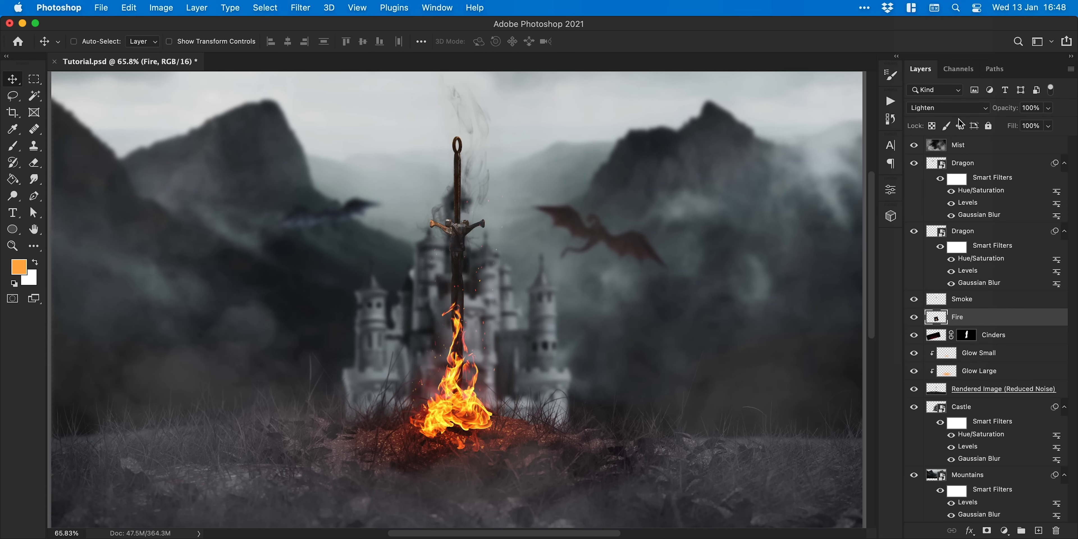
Add a Solid Color fill layer in a deeper orange above the Cinders layer and invert its mask to black.
{"action": "left_click", "coordinate": [1005, 337]}
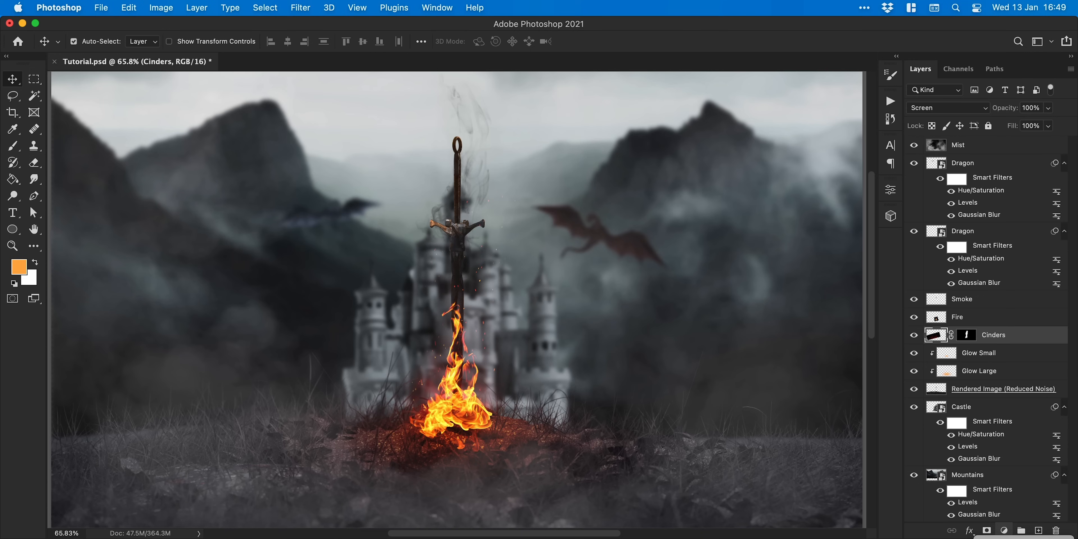
{"action": "left_click", "coordinate": [1004, 530]}
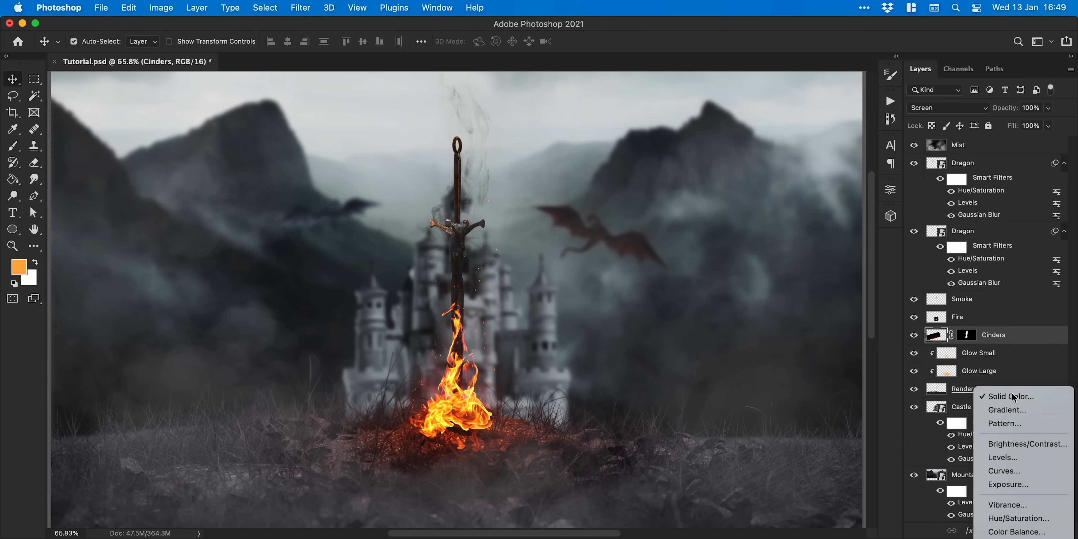
{"action": "left_click", "coordinate": [1013, 396]}
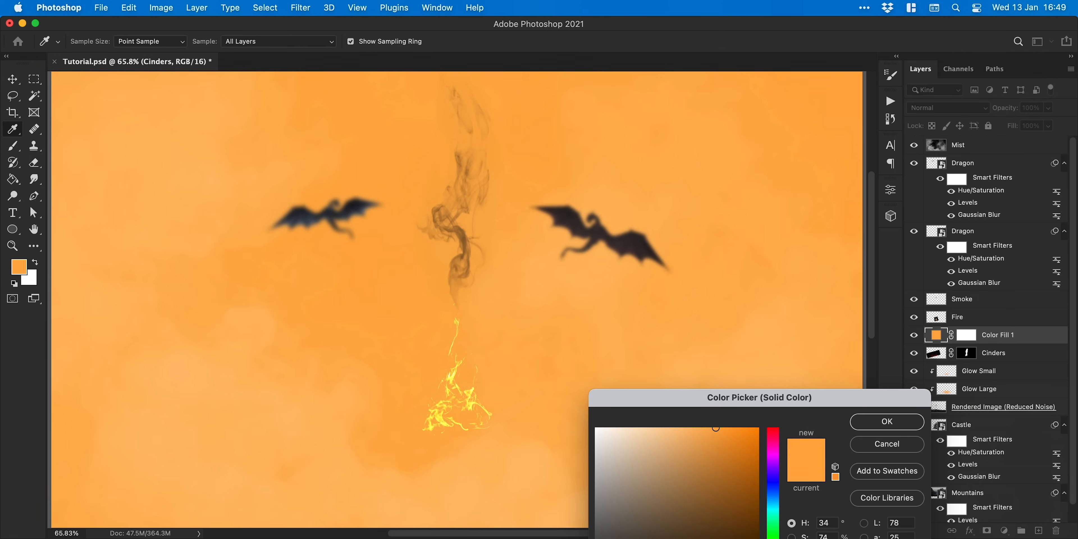
{"action": "left_click_drag", "start_coordinate": [716, 428], "coordinate": [731, 405]}
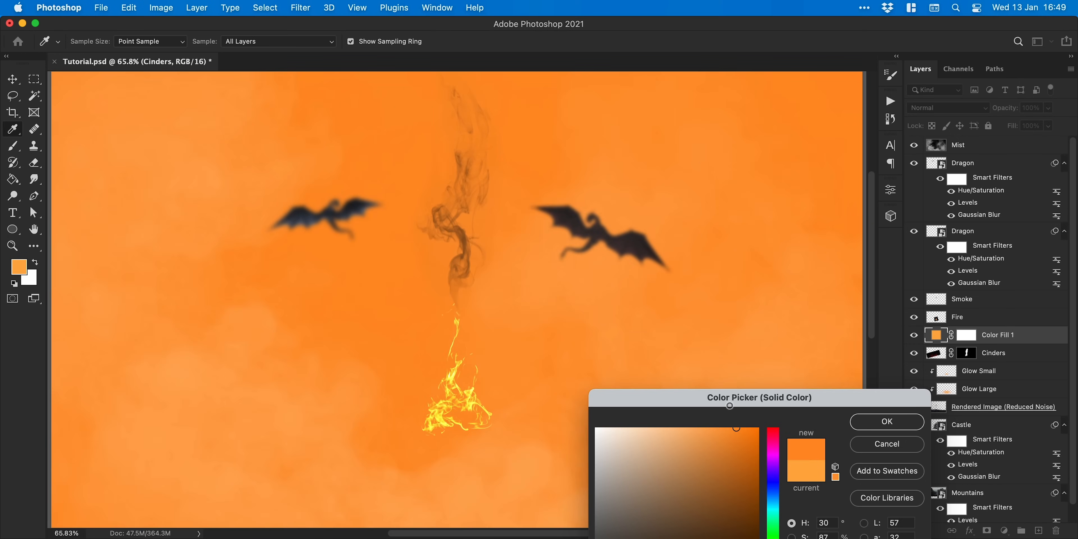
{"action": "left_click", "coordinate": [888, 421]}
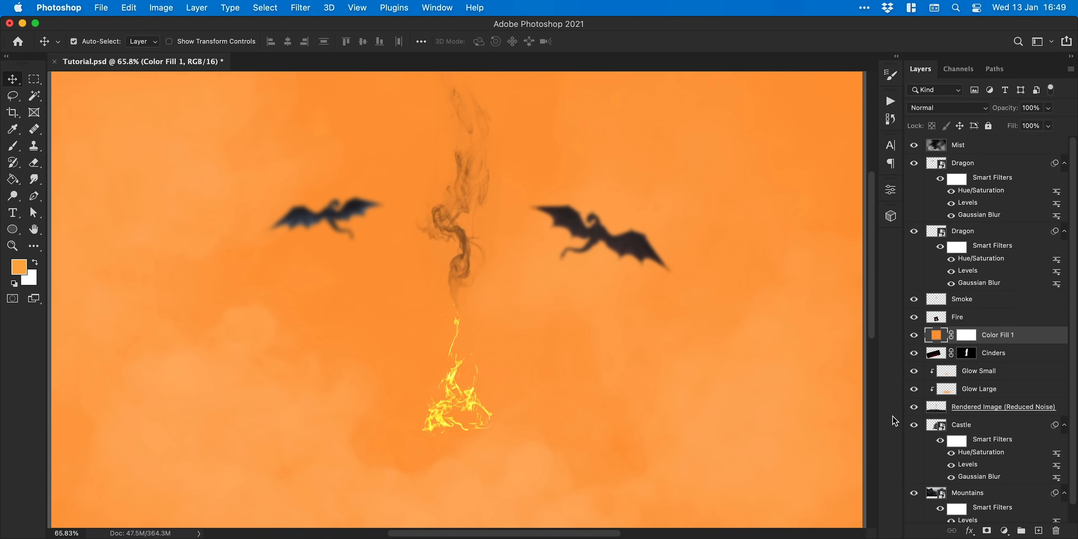
{"action": "left_click", "coordinate": [971, 337]}
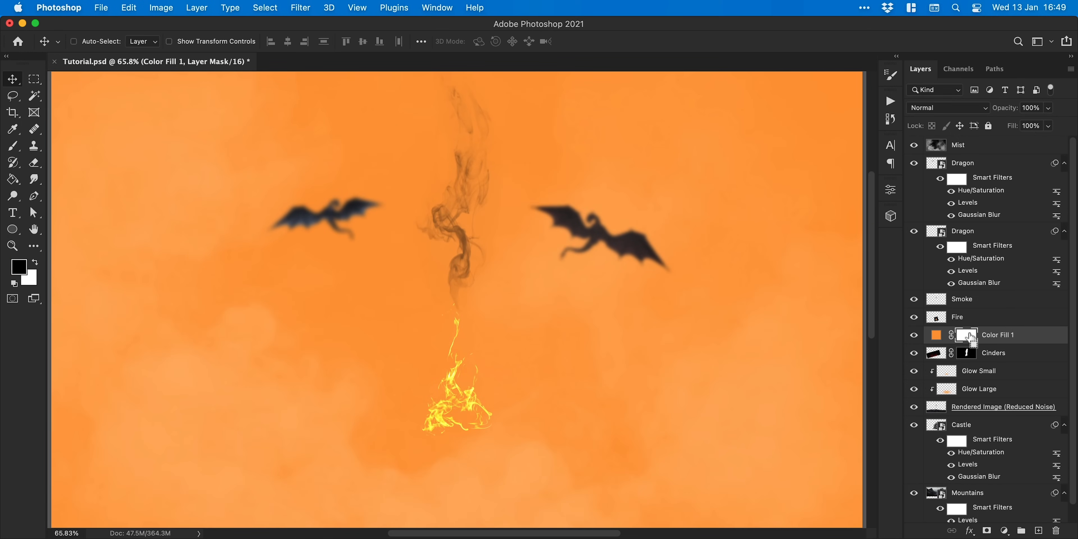
{"action": "key", "text": "super+i"}
Hide the Fire layer and set a small Soft Round Pressure Size brush for painting the Color Fill 1 mask along the blade.
{"action": "key", "text": "super+1"}
{"action": "key", "text": "super+equal"}
{"action": "key", "text": "super+equal"}
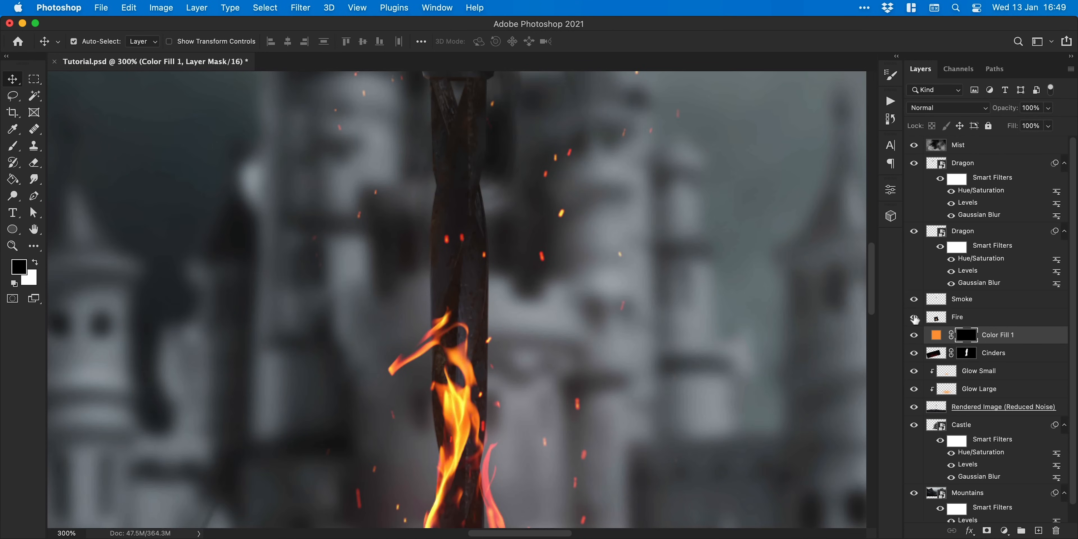
{"action": "left_click", "coordinate": [915, 319]}
{"action": "scroll", "coordinate": [456, 300], "scroll_direction": "down", "scroll_amount": 5}
{"action": "key", "text": "b"}
{"action": "key", "text": "bracketleft"}
{"action": "key", "text": "bracketleft"}
{"action": "key", "text": "bracketleft"}
{"action": "key", "text": "bracketleft"}
{"action": "key", "text": "bracketleft"}
{"action": "key", "text": "bracketleft"}
{"action": "key", "text": "bracketleft"}
{"action": "key", "text": "bracketleft"}
{"action": "key", "text": "bracketleft"}
{"action": "key", "text": "bracketleft"}
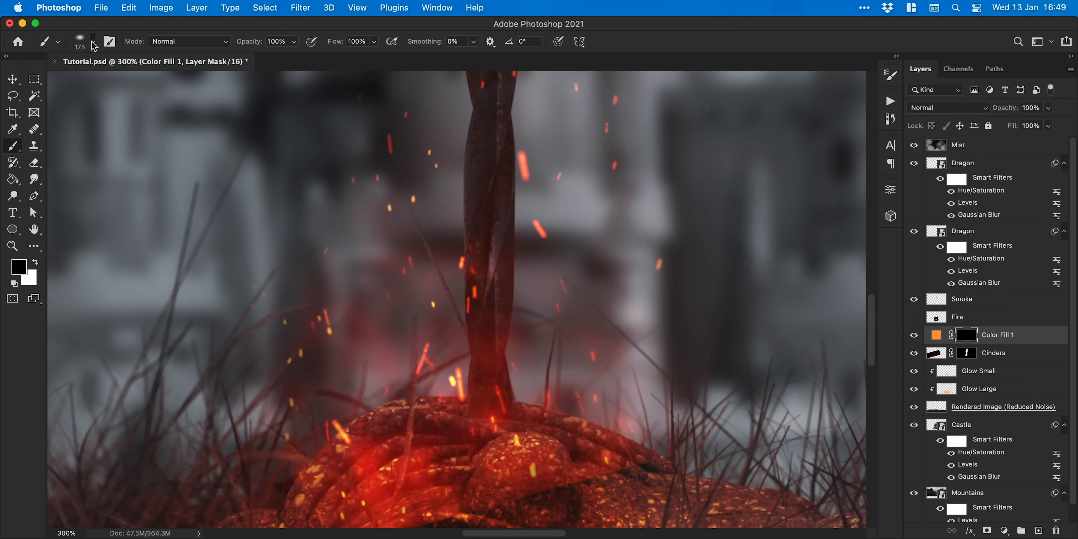
{"action": "left_click", "coordinate": [93, 42]}
{"action": "left_click", "coordinate": [80, 239]}
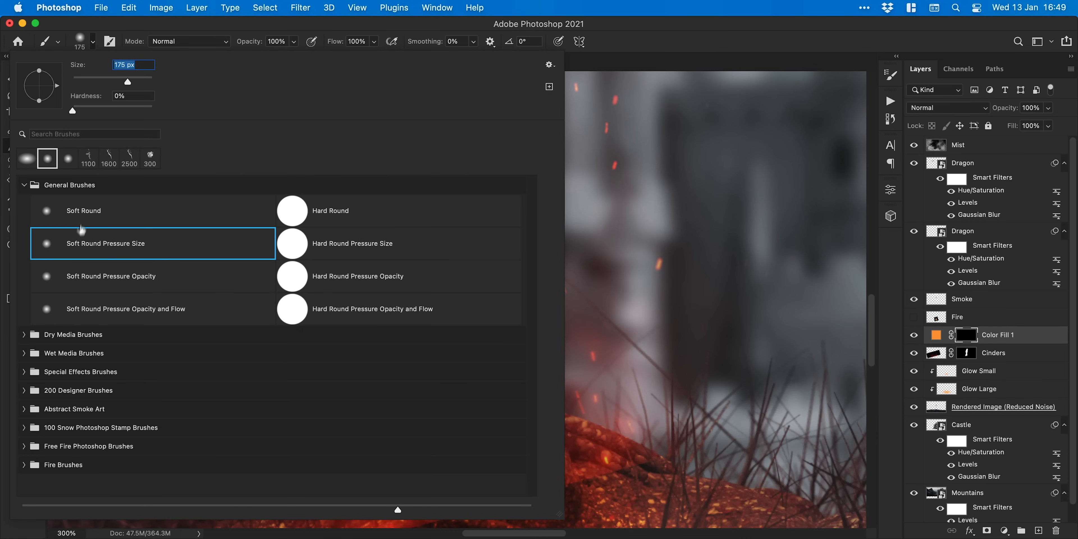
{"action": "left_click_drag", "start_coordinate": [122, 77], "coordinate": [105, 76]}
{"action": "left_click", "coordinate": [93, 43]}
Paint white on the Color Fill 1 mask along the sword's blade so the orange covers it.
{"action": "key", "text": "x"}
{"action": "left_click_drag", "start_coordinate": [484, 212], "coordinate": [485, 353]}
{"action": "left_click_drag", "start_coordinate": [484, 353], "coordinate": [475, 172]}
{"action": "left_click_drag", "start_coordinate": [478, 117], "coordinate": [480, 364]}
{"action": "left_click_drag", "start_coordinate": [473, 262], "coordinate": [467, 322]}
{"action": "mouse_move", "coordinate": [477, 184]}
{"action": "left_mouse_down"}
{"action": "mouse_move", "coordinate": [500, 247]}
{"action": "mouse_move", "coordinate": [500, 343]}
{"action": "mouse_move", "coordinate": [501, 297]}
{"action": "mouse_move", "coordinate": [503, 327]}
{"action": "left_mouse_up"}
{"action": "mouse_move", "coordinate": [486, 176]}
{"action": "left_mouse_down"}
{"action": "mouse_move", "coordinate": [473, 353]}
{"action": "mouse_move", "coordinate": [460, 218]}
{"action": "mouse_move", "coordinate": [491, 268]}
{"action": "mouse_move", "coordinate": [480, 297]}
{"action": "left_mouse_up"}
{"action": "left_click_drag", "start_coordinate": [460, 351], "coordinate": [470, 232]}
{"action": "mouse_move", "coordinate": [477, 186]}
{"action": "left_mouse_down"}
{"action": "mouse_move", "coordinate": [495, 400]}
{"action": "mouse_move", "coordinate": [487, 370]}
{"action": "left_mouse_up"}
{"action": "mouse_move", "coordinate": [454, 366]}
{"action": "left_mouse_down"}
{"action": "mouse_move", "coordinate": [461, 264]}
{"action": "mouse_move", "coordinate": [493, 319]}
{"action": "mouse_move", "coordinate": [507, 437]}
{"action": "left_mouse_up"}
{"action": "left_click", "coordinate": [457, 356]}
{"action": "mouse_move", "coordinate": [454, 251]}
{"action": "left_mouse_down"}
{"action": "mouse_move", "coordinate": [464, 358]}
{"action": "mouse_move", "coordinate": [469, 289]}
{"action": "mouse_move", "coordinate": [532, 356]}
{"action": "left_mouse_up"}
Paint the Color Fill 1 mask white over the sword's upper blade and crossguard with a brush reduced to 10 px.
{"action": "key", "text": "x"}
{"action": "key", "text": "x"}
{"action": "key", "text": "super+plus"}
{"action": "key", "text": "super+plus"}
{"action": "mouse_move", "coordinate": [553, 253]}
{"action": "left_mouse_down"}
{"action": "mouse_move", "coordinate": [528, 405]}
{"action": "mouse_move", "coordinate": [511, 430]}
{"action": "left_mouse_up"}
{"action": "left_click_drag", "start_coordinate": [523, 285], "coordinate": [573, 263]}
{"action": "key", "text": "bracketleft"}
{"action": "mouse_move", "coordinate": [373, 283]}
{"action": "left_mouse_down"}
{"action": "mouse_move", "coordinate": [413, 214]}
{"action": "mouse_move", "coordinate": [466, 265]}
{"action": "mouse_move", "coordinate": [525, 209]}
{"action": "mouse_move", "coordinate": [624, 239]}
{"action": "mouse_move", "coordinate": [651, 217]}
{"action": "mouse_move", "coordinate": [664, 254]}
{"action": "left_mouse_up"}
{"action": "left_click_drag", "start_coordinate": [268, 251], "coordinate": [377, 277]}
{"action": "mouse_move", "coordinate": [268, 218]}
{"action": "left_mouse_down"}
{"action": "mouse_move", "coordinate": [318, 226]}
{"action": "mouse_move", "coordinate": [377, 268]}
{"action": "left_mouse_up"}
{"action": "key", "text": "x"}
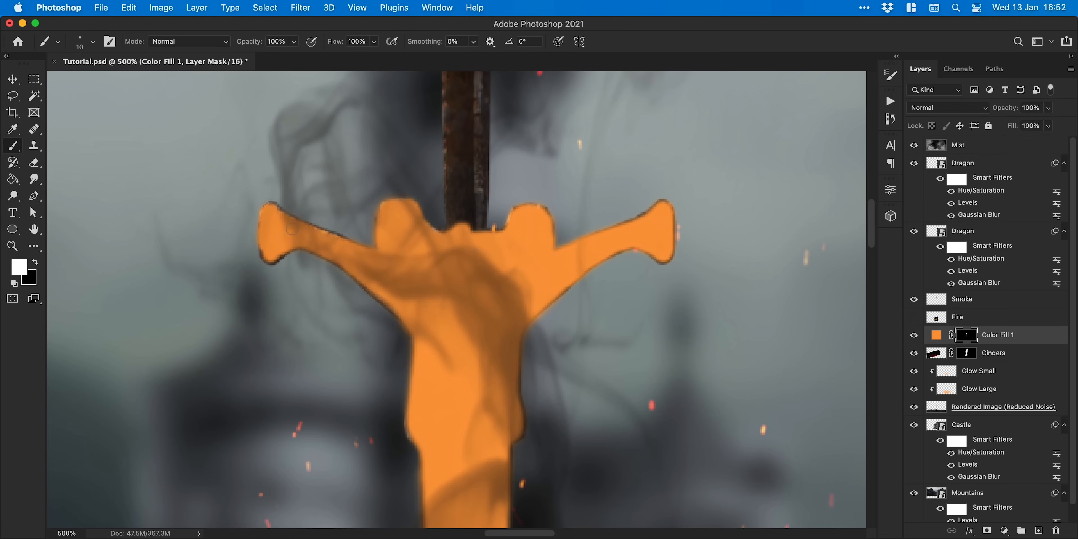
Extend the orange mask painting from the crossguard up along the sword's grip.
{"action": "key", "text": "x"}
{"action": "mouse_move", "coordinate": [503, 238]}
{"action": "left_mouse_down"}
{"action": "mouse_move", "coordinate": [489, 393]}
{"action": "mouse_move", "coordinate": [435, 176]}
{"action": "left_mouse_up"}
{"action": "key", "text": "x"}
{"action": "key", "text": "x"}
{"action": "mouse_move", "coordinate": [454, 379]}
{"action": "left_mouse_down"}
{"action": "mouse_move", "coordinate": [460, 192]}
{"action": "mouse_move", "coordinate": [458, 334]}
{"action": "left_mouse_up"}
{"action": "mouse_move", "coordinate": [444, 373]}
{"action": "left_mouse_down"}
{"action": "mouse_move", "coordinate": [438, 170]}
{"action": "mouse_move", "coordinate": [411, 323]}
{"action": "left_mouse_up"}
{"action": "mouse_move", "coordinate": [420, 326]}
{"action": "left_mouse_down"}
{"action": "mouse_move", "coordinate": [419, 208]}
{"action": "mouse_move", "coordinate": [454, 285]}
{"action": "mouse_move", "coordinate": [461, 237]}
{"action": "left_mouse_up"}
{"action": "key", "text": "x"}
{"action": "left_click_drag", "start_coordinate": [474, 211], "coordinate": [473, 320]}
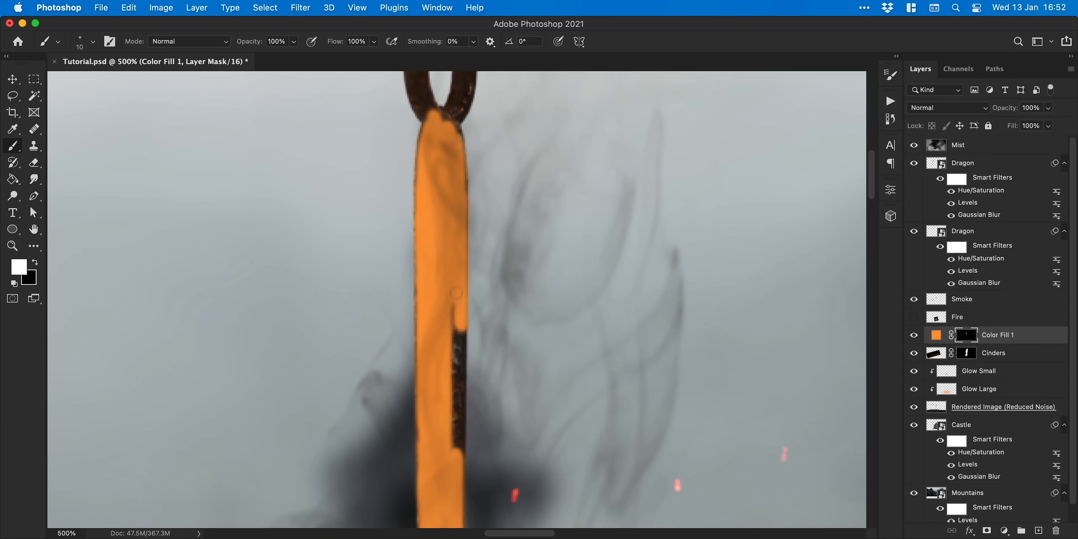
{"action": "key", "text": "x"}
{"action": "left_click_drag", "start_coordinate": [458, 462], "coordinate": [458, 310]}
Paint the ring pommel at the top of the sword orange and fill the gaps remaining in the grip.
{"action": "mouse_move", "coordinate": [420, 269]}
{"action": "left_mouse_down"}
{"action": "mouse_move", "coordinate": [438, 169]}
{"action": "mouse_move", "coordinate": [458, 194]}
{"action": "mouse_move", "coordinate": [457, 295]}
{"action": "left_mouse_up"}
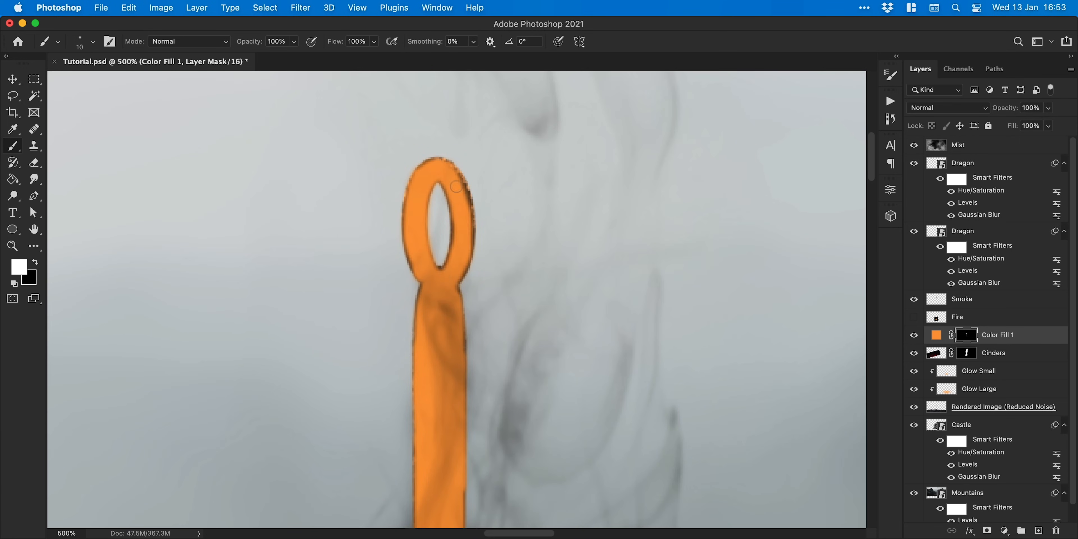
{"action": "left_click_drag", "start_coordinate": [464, 219], "coordinate": [464, 180]}
{"action": "left_click_drag", "start_coordinate": [457, 523], "coordinate": [453, 355]}
{"action": "key", "text": "super+0"}
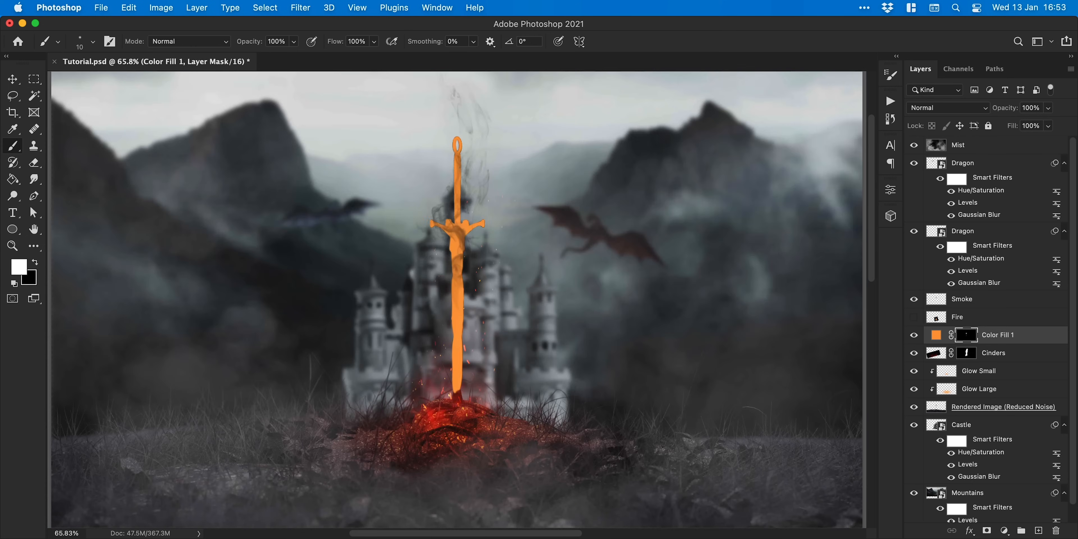
Set the Color Fill 1 layer's blend mode to Overlay and compare the sword with and without it.
{"action": "key", "text": "v"}
{"action": "left_click", "coordinate": [932, 110]}
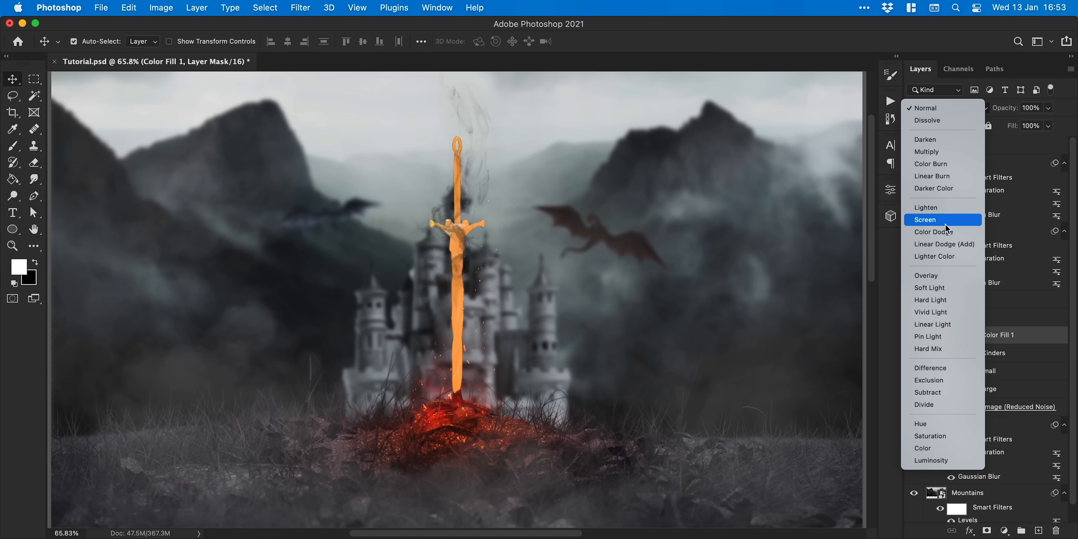
{"action": "left_click", "coordinate": [945, 275]}
{"action": "left_click", "coordinate": [916, 335]}
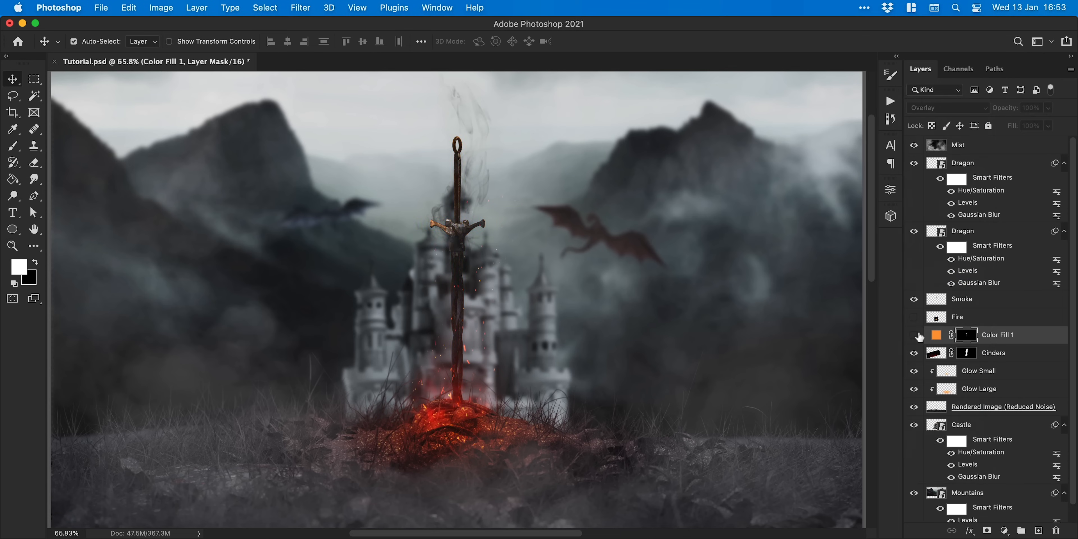
{"action": "left_click", "coordinate": [917, 336]}
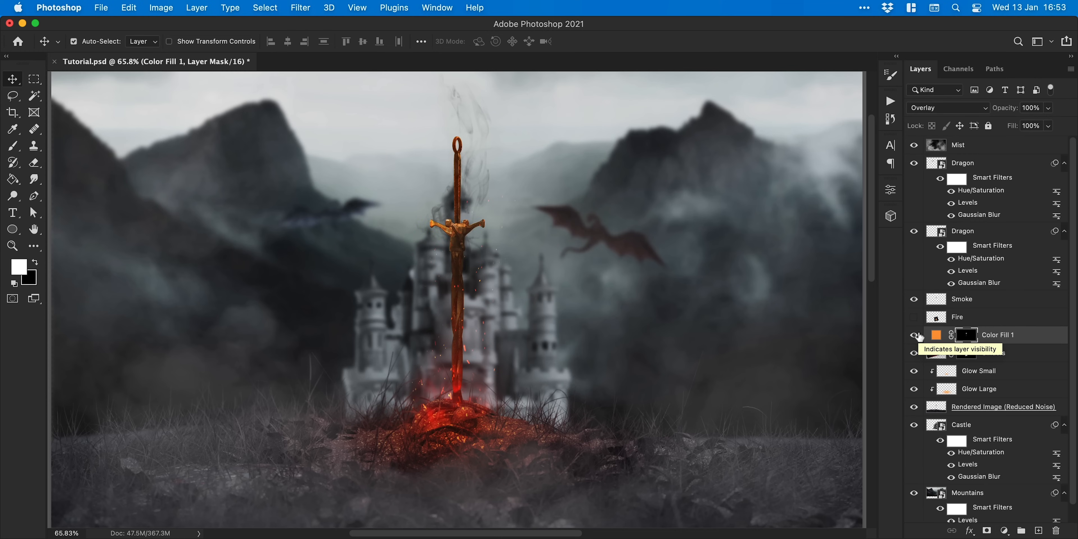
Convert Color Fill 1 to a smart object and add a black layer mask to it.
{"action": "right_click", "coordinate": [997, 335]}
{"action": "left_click", "coordinate": [917, 233]}
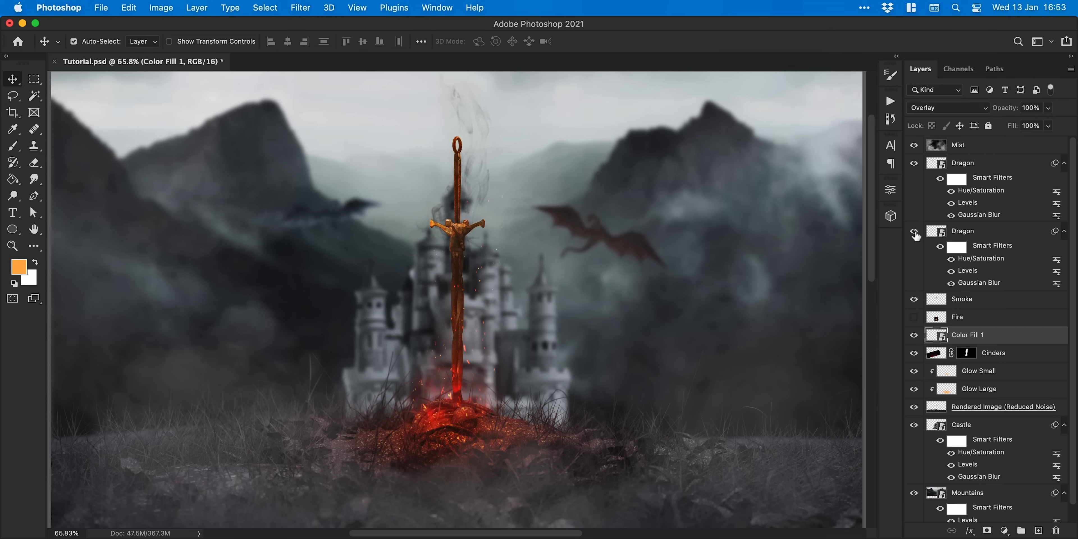
{"action": "left_click", "coordinate": [988, 530], "text": "alt"}
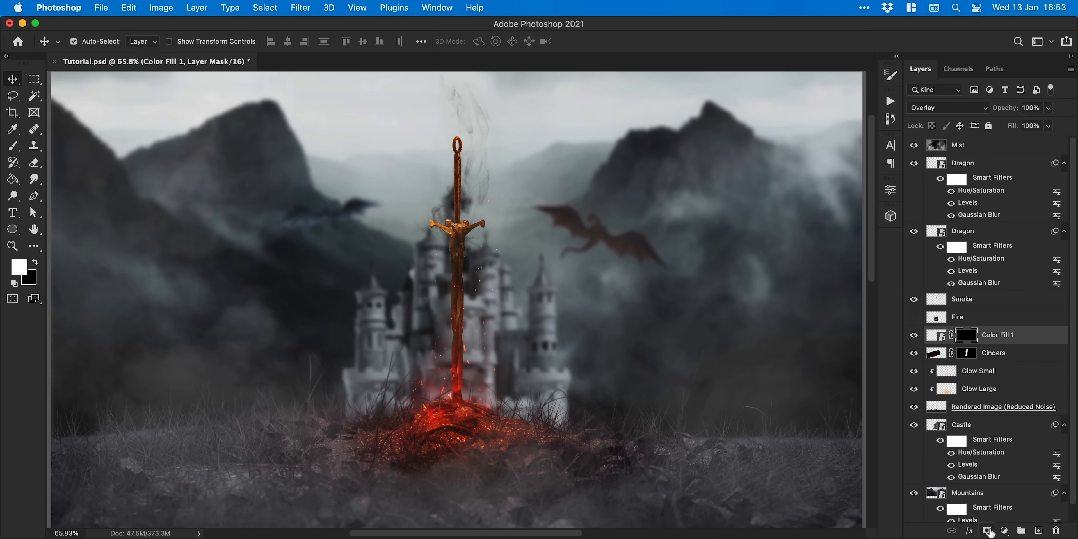
Reveal the orange glow on the lower sword with one large soft white dab on the mask, and show the Fire layer again.
{"action": "key", "text": "d"}
{"action": "key", "text": "b"}
{"action": "key", "text": "]"}
{"action": "key", "text": "]"}
{"action": "key", "text": "]"}
{"action": "key", "text": "]"}
{"action": "key", "text": "]"}
{"action": "key", "text": "]"}
{"action": "key", "text": "]"}
{"action": "key", "text": "]"}
{"action": "key", "text": "]"}
{"action": "key", "text": "]"}
{"action": "key", "text": "]"}
{"action": "key", "text": "]"}
{"action": "key", "text": "]"}
{"action": "key", "text": "]"}
{"action": "left_click", "coordinate": [455, 328]}
{"action": "key", "text": "v"}
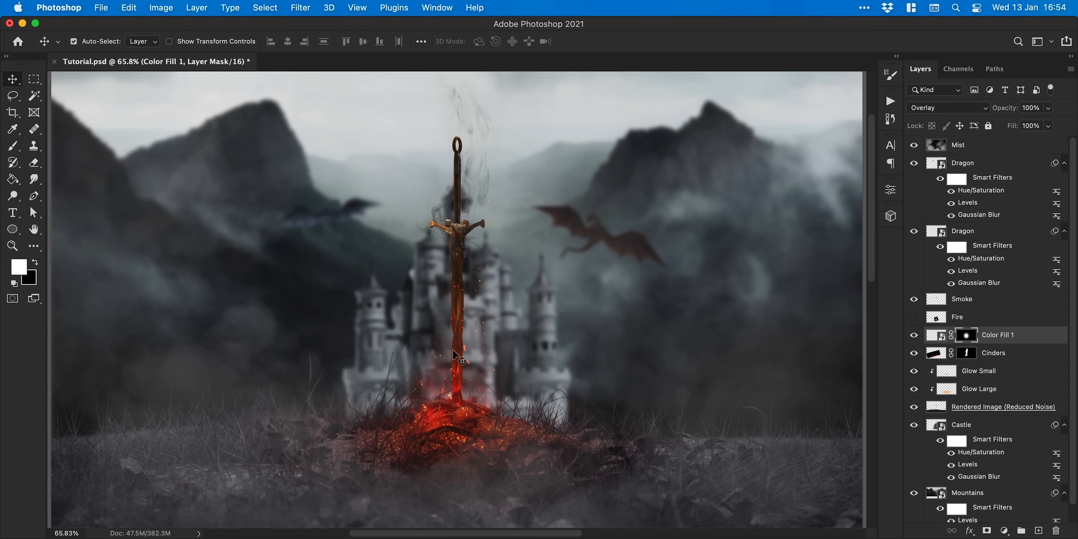
{"action": "left_click", "coordinate": [915, 317]}
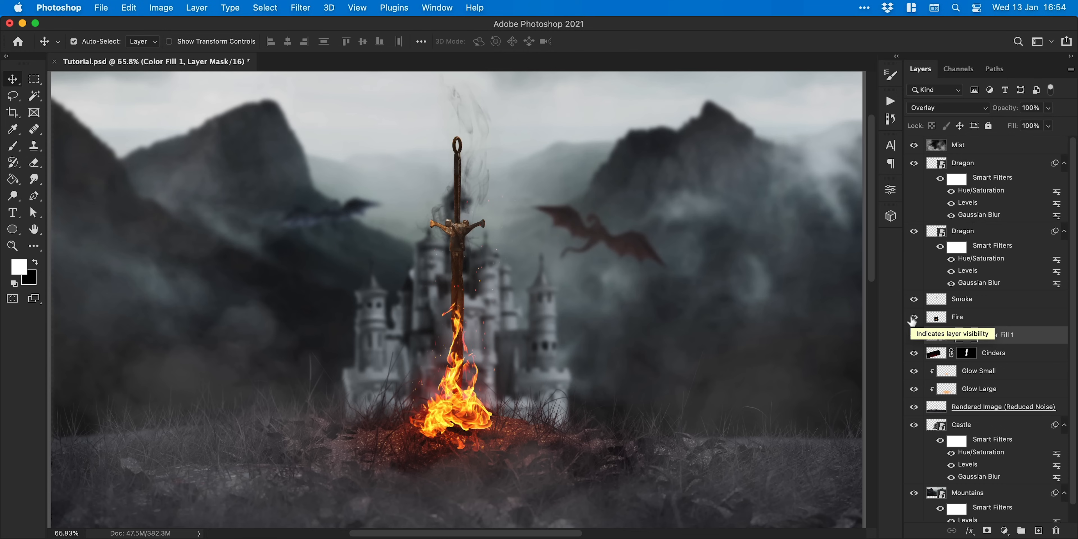
{"action": "left_click", "coordinate": [914, 335]}
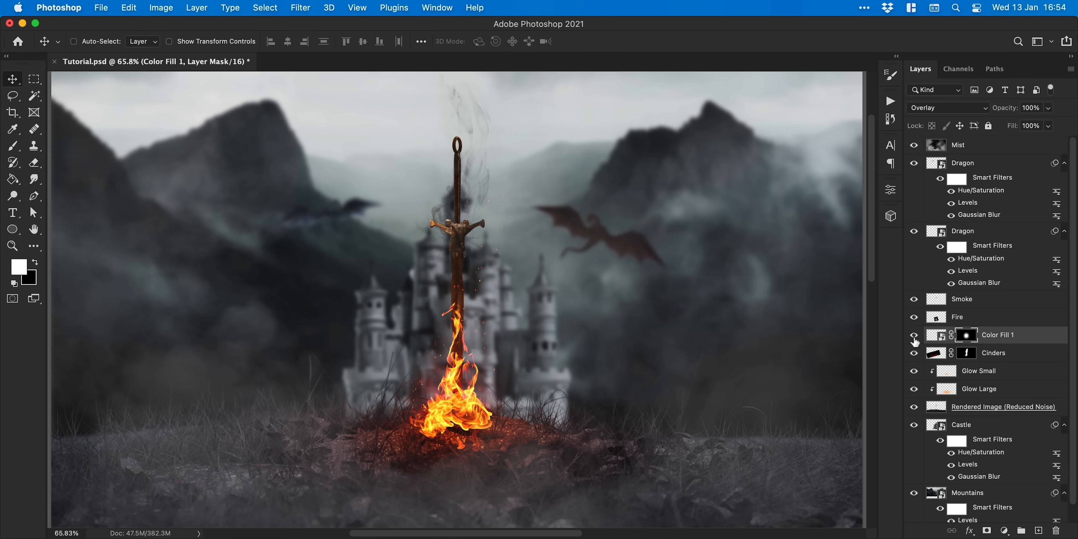
Duplicate Color Fill 1 and paint black on the copy's mask with a 1000 px soft brush to hide its glow higher up the sword.
{"action": "key", "text": "super+j"}
{"action": "left_click", "coordinate": [964, 341]}
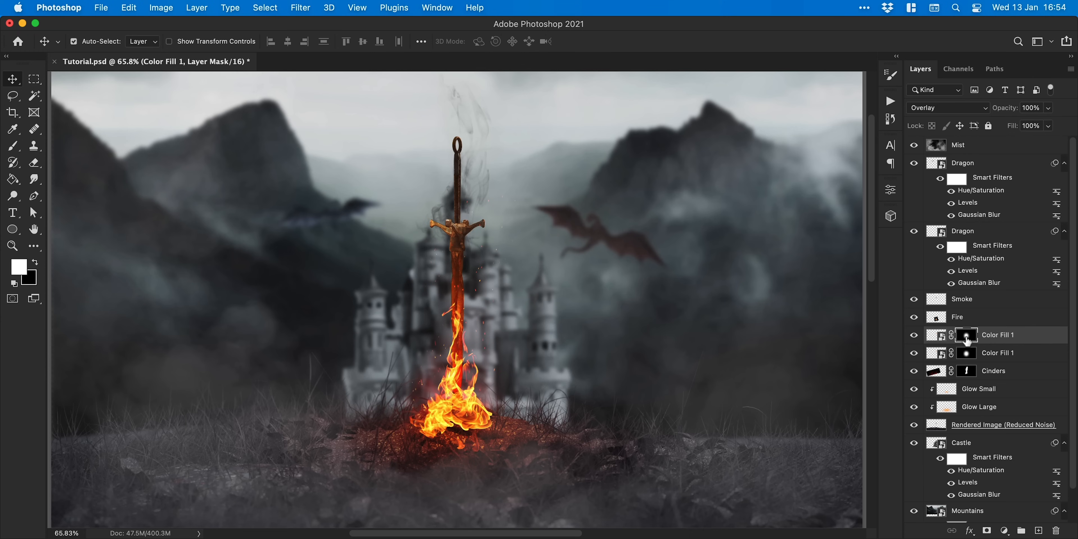
{"action": "key", "text": "b"}
{"action": "key", "text": "d"}
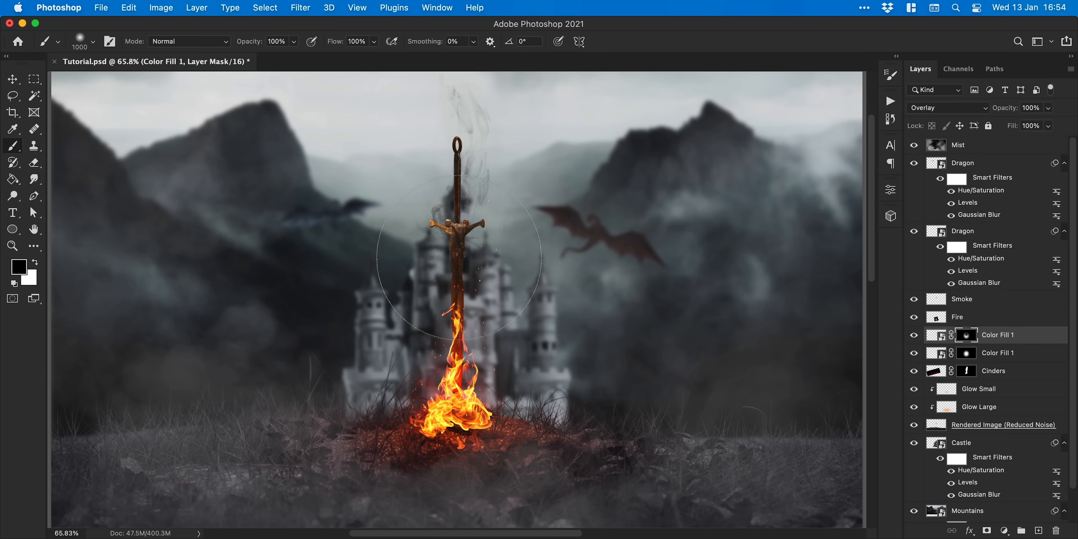
{"action": "key", "text": "v"}
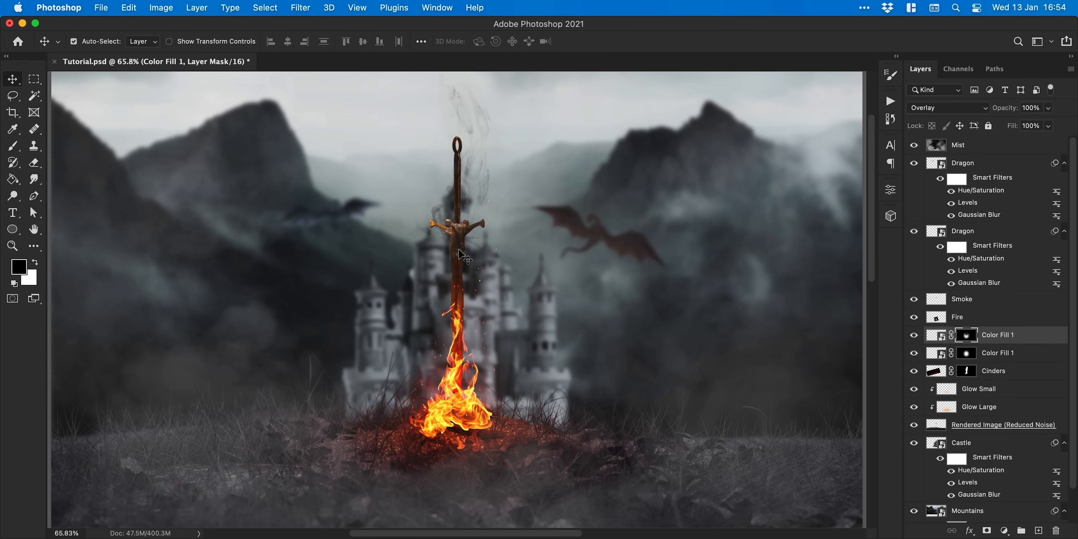
Group the two Color Fill 1 layers and name the group Sword Glow.
{"action": "left_click", "coordinate": [996, 356], "text": "shift"}
{"action": "key", "text": "super+g"}
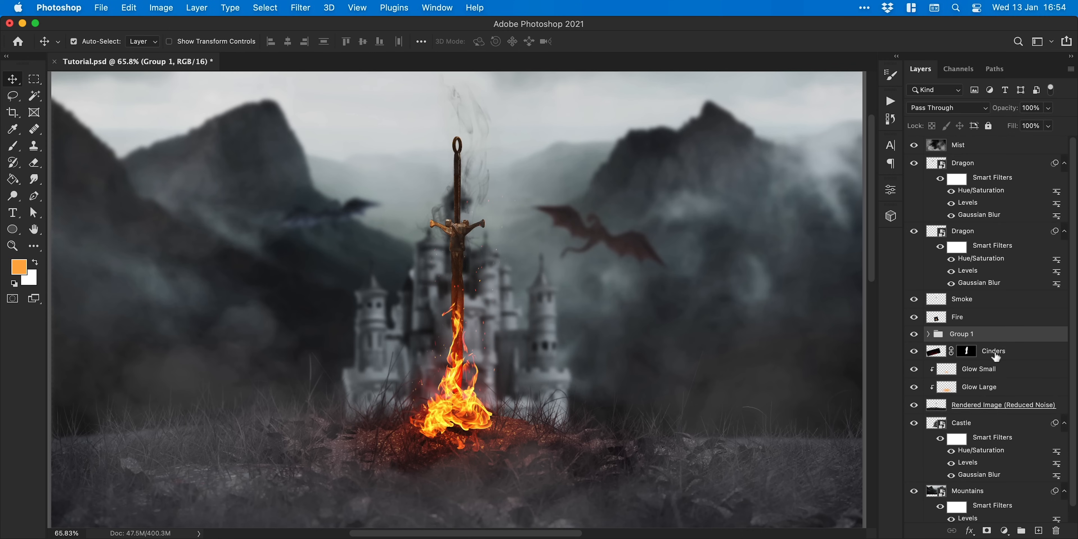
{"action": "double_click", "coordinate": [961, 336]}
{"action": "type", "text": "Sword Glow"}
{"action": "key", "text": "Return"}
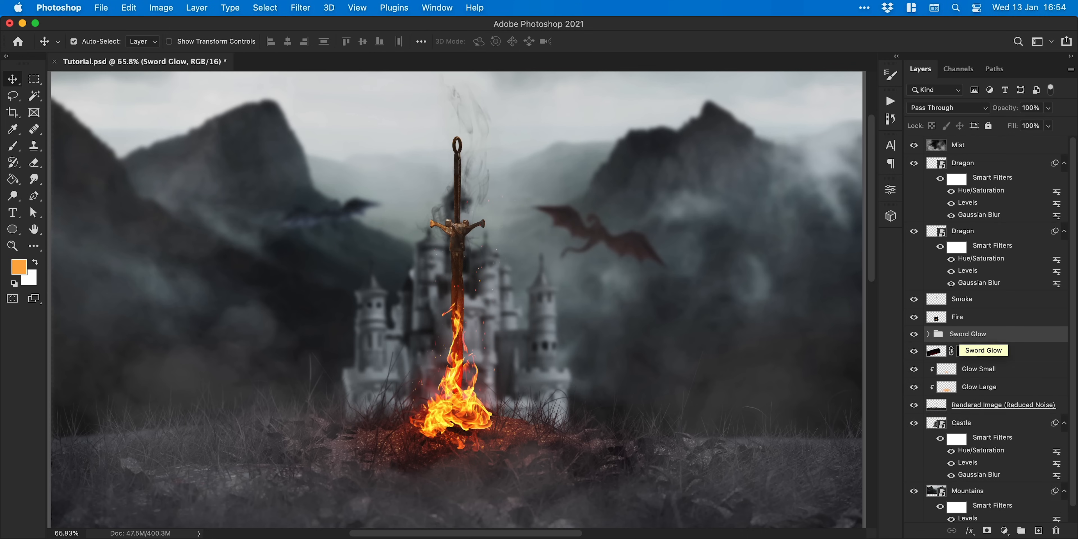
Add a new layer above Sword Glow and choose Fire Brush 9 at 236 px.
{"action": "left_click", "coordinate": [1039, 530]}
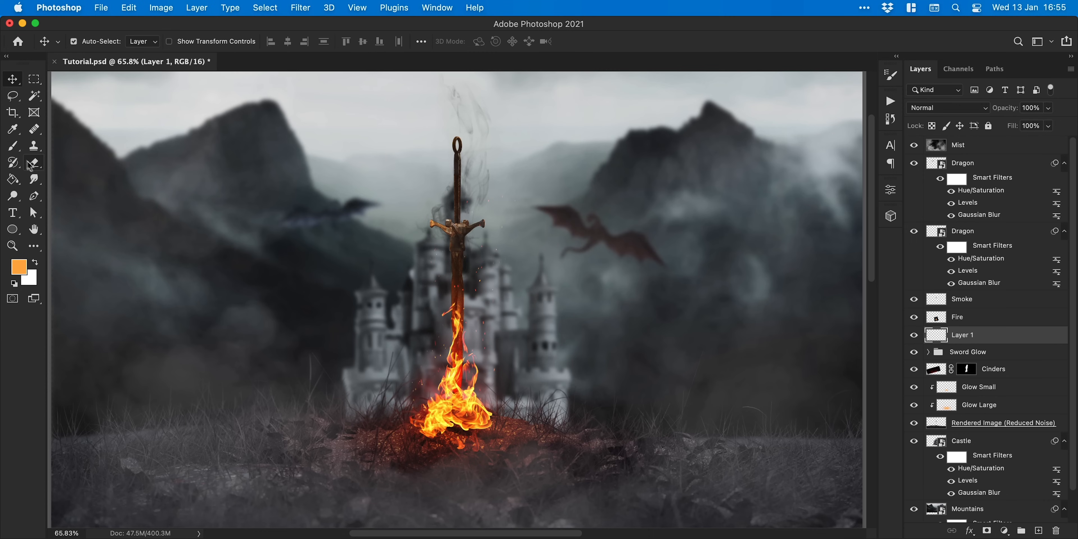
{"action": "left_click", "coordinate": [12, 147]}
{"action": "left_click", "coordinate": [93, 41]}
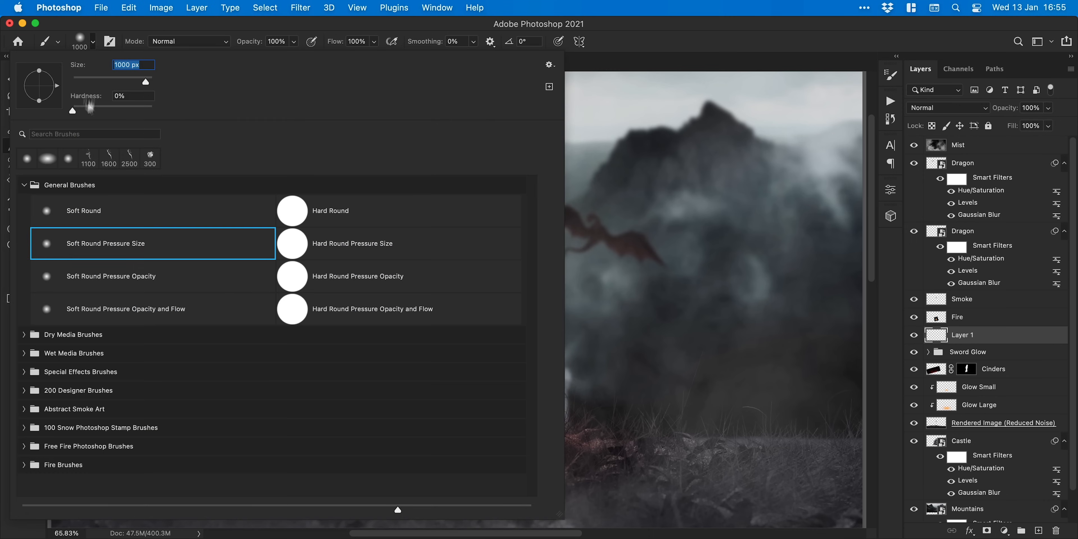
{"action": "left_click", "coordinate": [23, 465]}
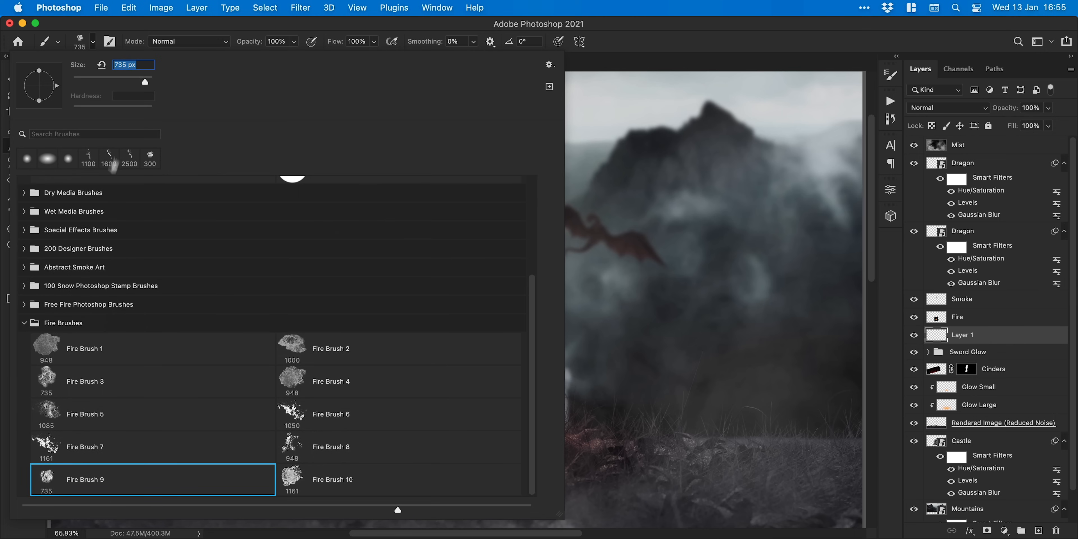
{"action": "left_click_drag", "start_coordinate": [144, 82], "coordinate": [138, 84]}
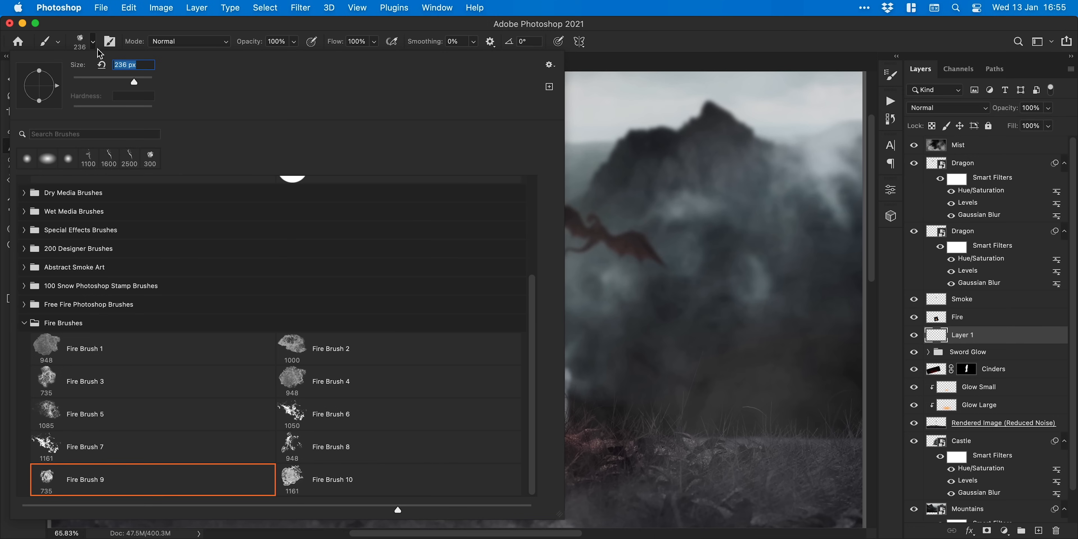
{"action": "left_click", "coordinate": [93, 41]}
Stamp orange fire texture around the sword's base on Layer 1, enlarging the fire brush to 400 px and undoing one misplaced dab.
{"action": "mouse_move", "coordinate": [460, 431]}
{"action": "left_mouse_down"}
{"action": "mouse_move", "coordinate": [417, 419]}
{"action": "mouse_move", "coordinate": [494, 420]}
{"action": "mouse_move", "coordinate": [459, 399]}
{"action": "mouse_move", "coordinate": [417, 419]}
{"action": "mouse_move", "coordinate": [415, 431]}
{"action": "mouse_move", "coordinate": [441, 423]}
{"action": "mouse_move", "coordinate": [457, 444]}
{"action": "left_mouse_up"}
{"action": "key", "text": "bracketright"}
{"action": "key", "text": "bracketright"}
{"action": "key", "text": "bracketright"}
{"action": "key", "text": "bracketright"}
{"action": "key", "text": "bracketright"}
{"action": "left_click", "coordinate": [430, 406]}
{"action": "key", "text": "super+z"}
{"action": "left_click", "coordinate": [464, 399]}
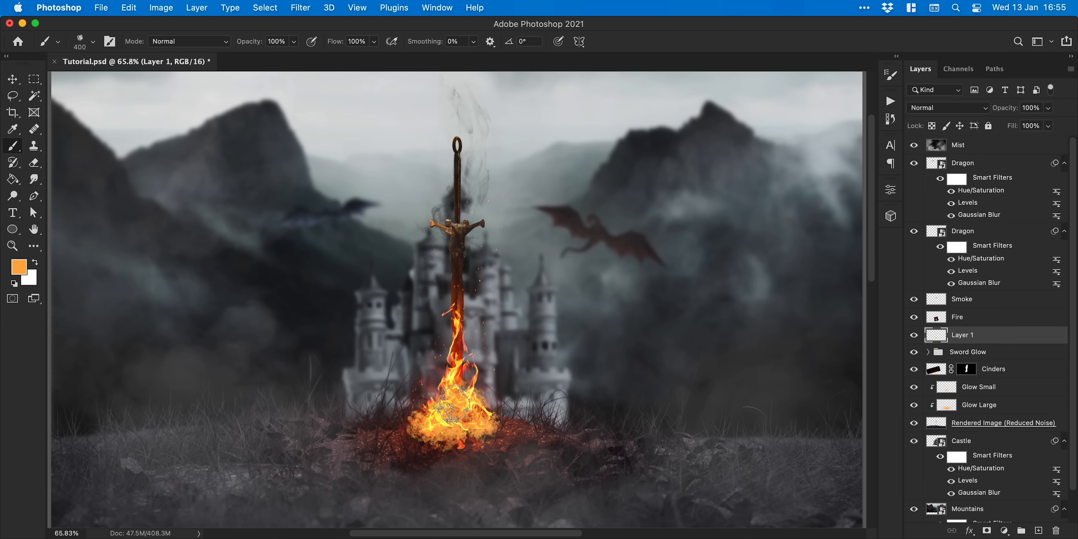
{"action": "key", "text": "v"}
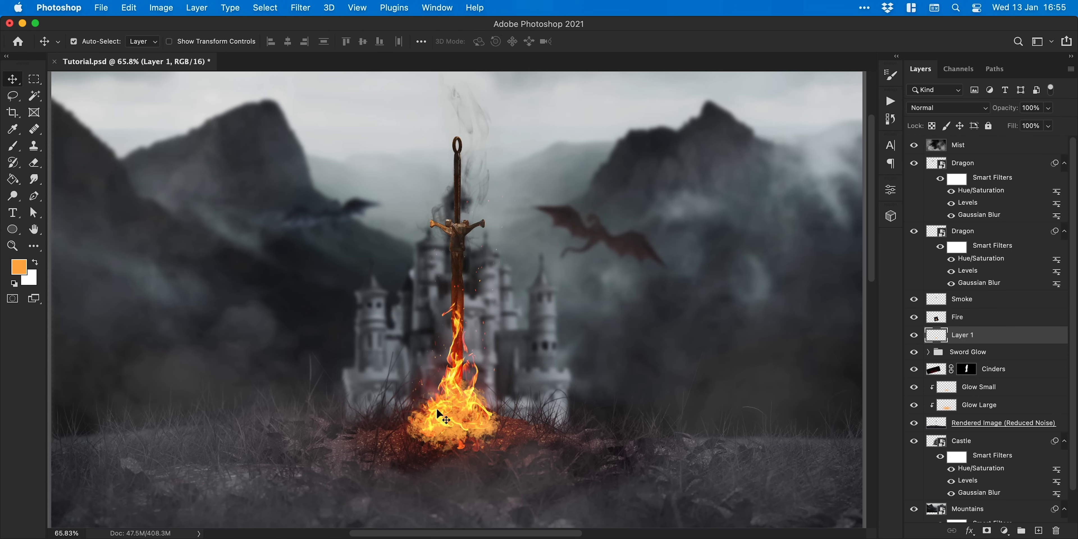
Hide the Fire layer and run the Realistic Fire Shortcut action on Layer 1.
{"action": "left_click", "coordinate": [913, 318]}
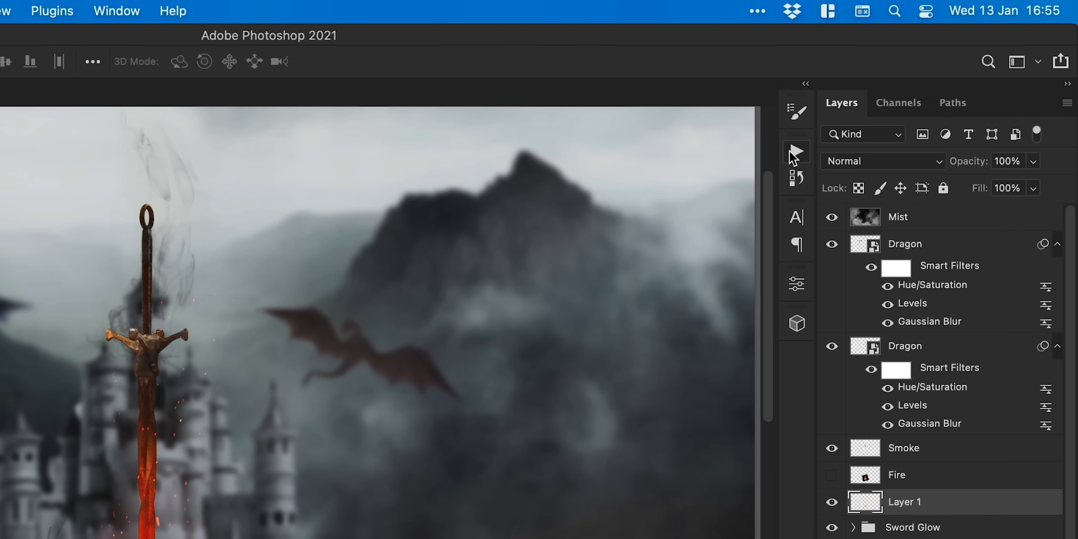
{"action": "left_click", "coordinate": [890, 101]}
{"action": "left_click", "coordinate": [668, 309]}
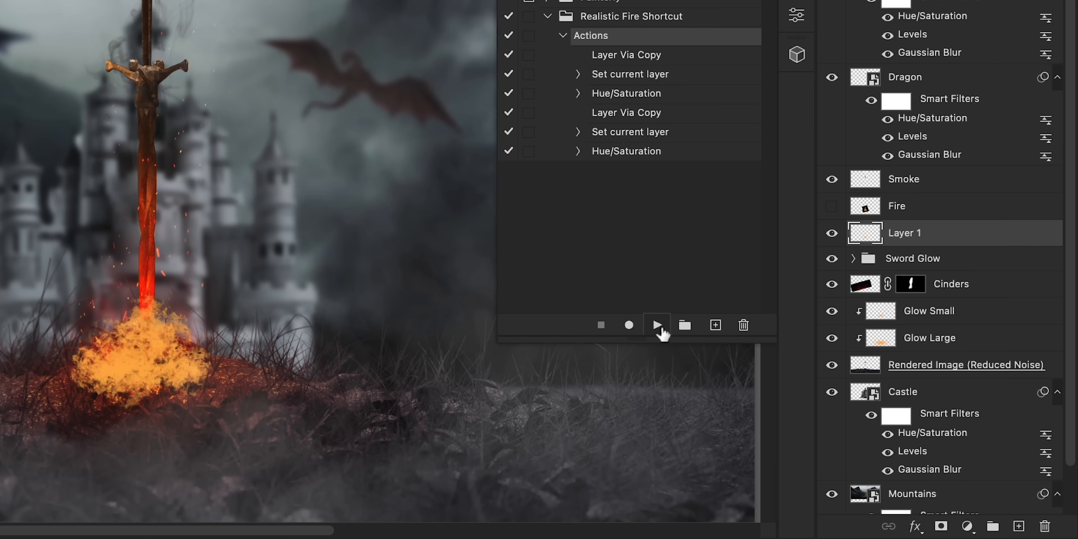
{"action": "left_click", "coordinate": [658, 326]}
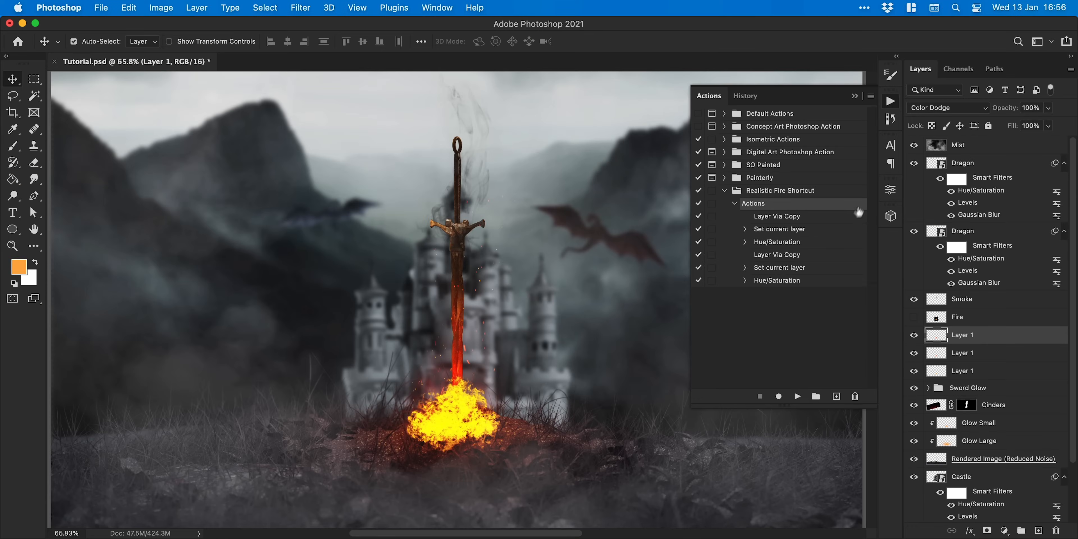
{"action": "left_click", "coordinate": [891, 102]}
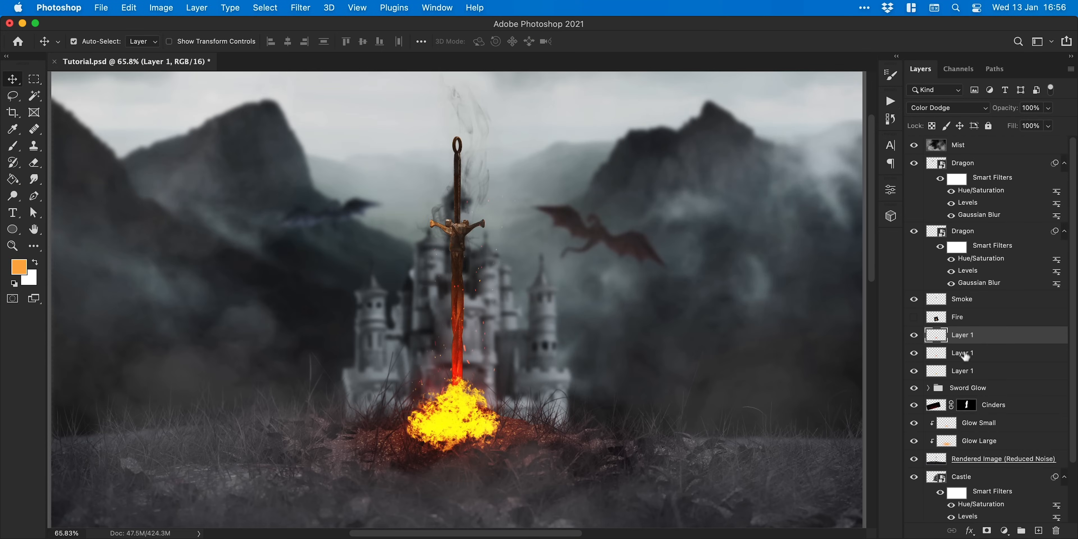
Shift the hue of the lowest Layer 1 slightly toward red with Hue/Saturation.
{"action": "left_click", "coordinate": [972, 372]}
{"action": "key", "text": "ctrl+u"}
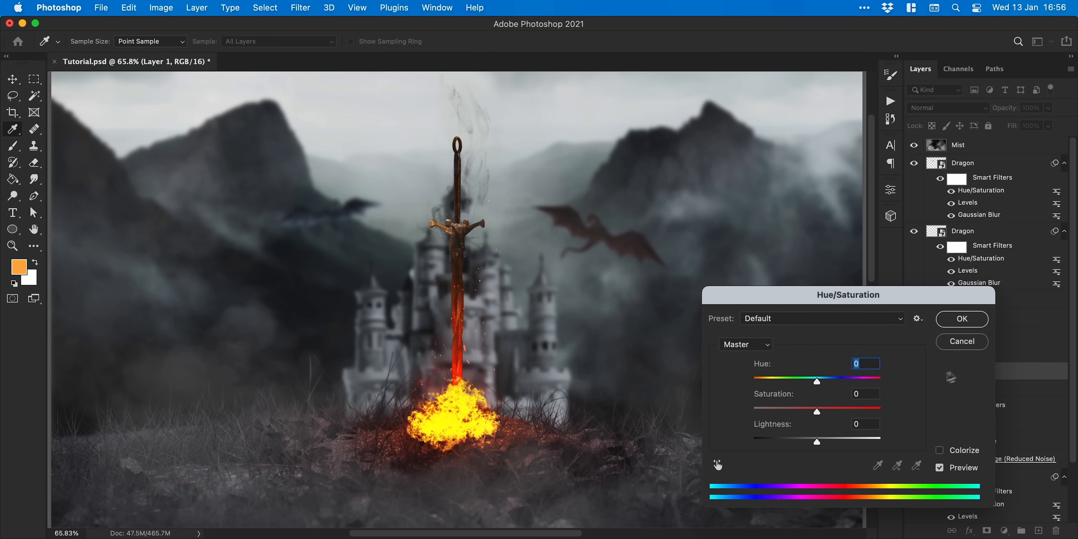
{"action": "left_click_drag", "start_coordinate": [820, 389], "coordinate": [807, 388]}
{"action": "left_click", "coordinate": [962, 320]}
{"action": "key", "text": "v"}
Group the three Layer 1 layers and name the group Brush Fire.
{"action": "left_click", "coordinate": [970, 337], "text": "shift"}
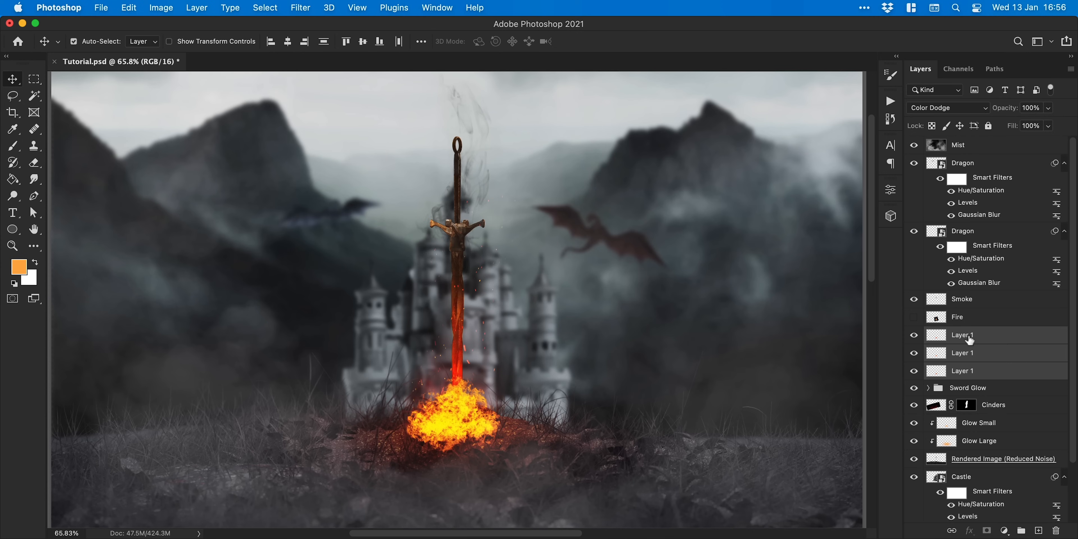
{"action": "key", "text": "ctrl+g"}
{"action": "double_click", "coordinate": [969, 335]}
{"action": "type", "text": "Brush Fire"}
{"action": "key", "text": "Return"}
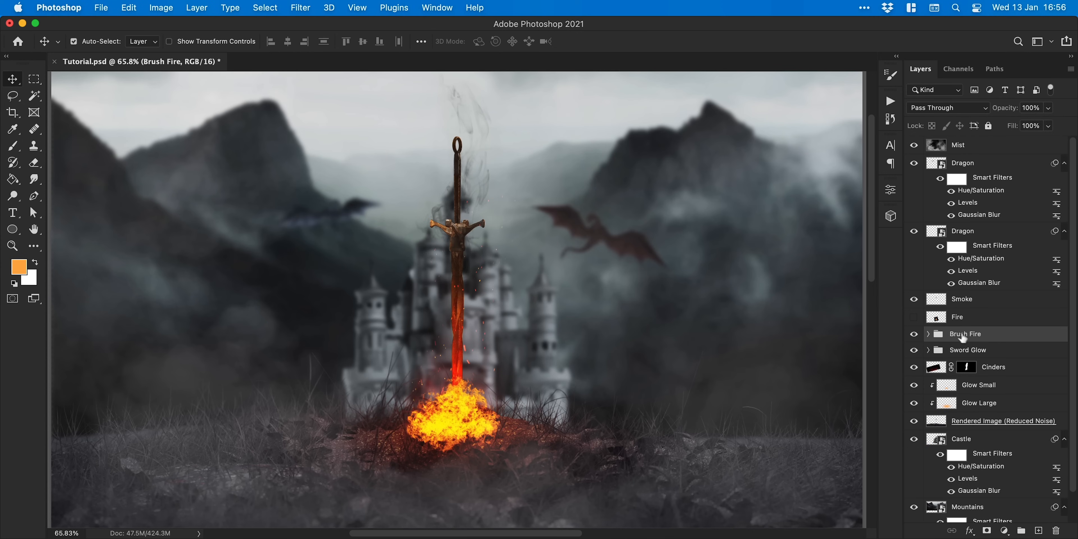
Show the Fire layer again and scale the Brush Fire group down slightly around the sword's base.
{"action": "left_click", "coordinate": [913, 318]}
{"action": "key", "text": "ctrl+t"}
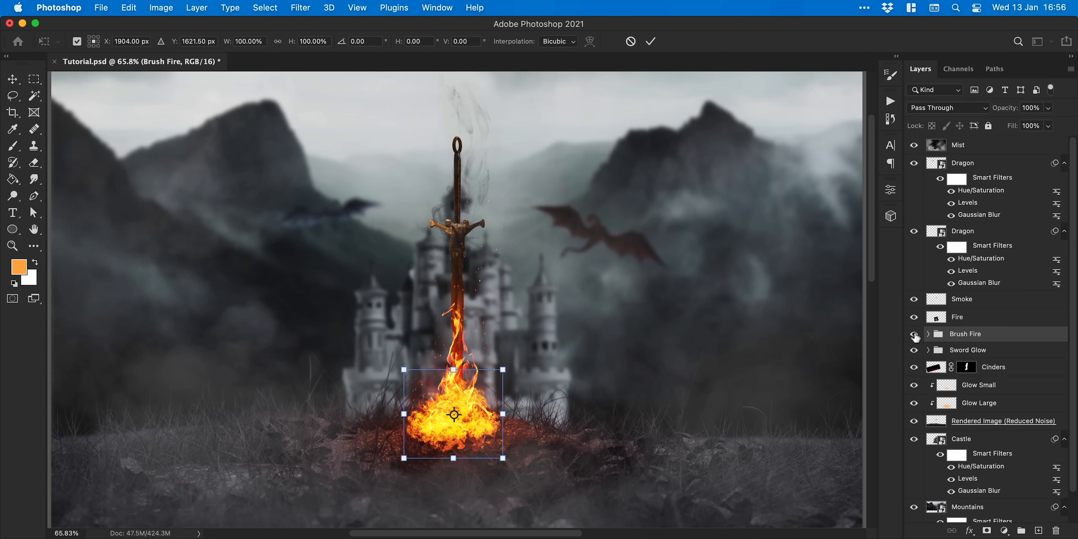
{"action": "left_click_drag", "start_coordinate": [503, 371], "coordinate": [498, 381]}
{"action": "key", "text": "Return"}
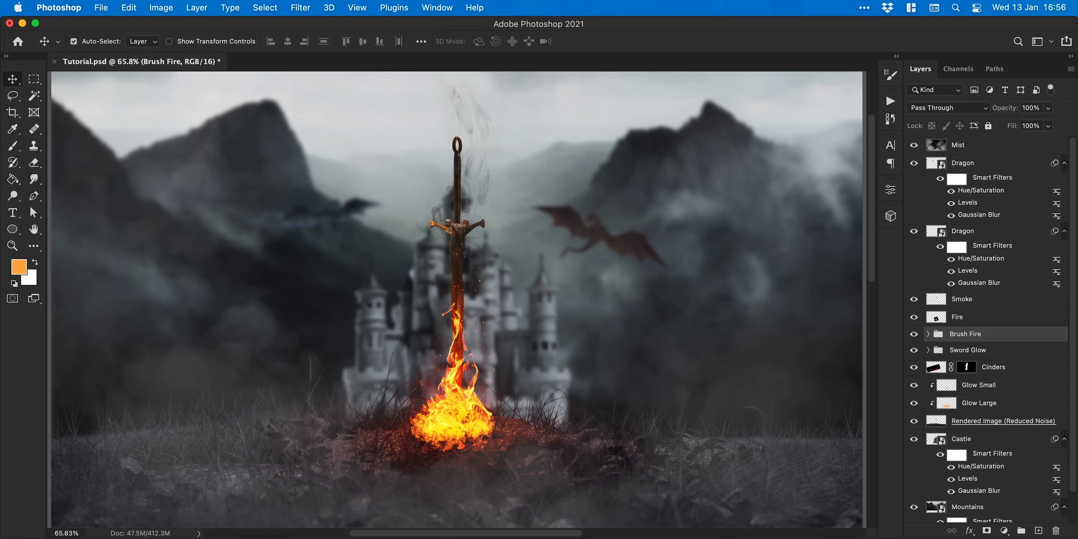
Add a layer mask to the Brush Fire group and brush on it to refine the flames at the sword's base.
{"action": "left_click", "coordinate": [986, 531]}
{"action": "key", "text": "b"}
{"action": "left_click_drag", "start_coordinate": [454, 405], "coordinate": [463, 413]}
{"action": "key", "text": "x"}
{"action": "key", "text": "x"}
{"action": "key", "text": "x"}
{"action": "left_click", "coordinate": [460, 425]}
Scale the Brush Fire group down slightly around the fire and compare the scene with the group hidden and shown.
{"action": "key", "text": "super+t"}
{"action": "left_click_drag", "start_coordinate": [499, 379], "coordinate": [490, 390]}
{"action": "key", "text": "Return"}
{"action": "key", "text": "v"}
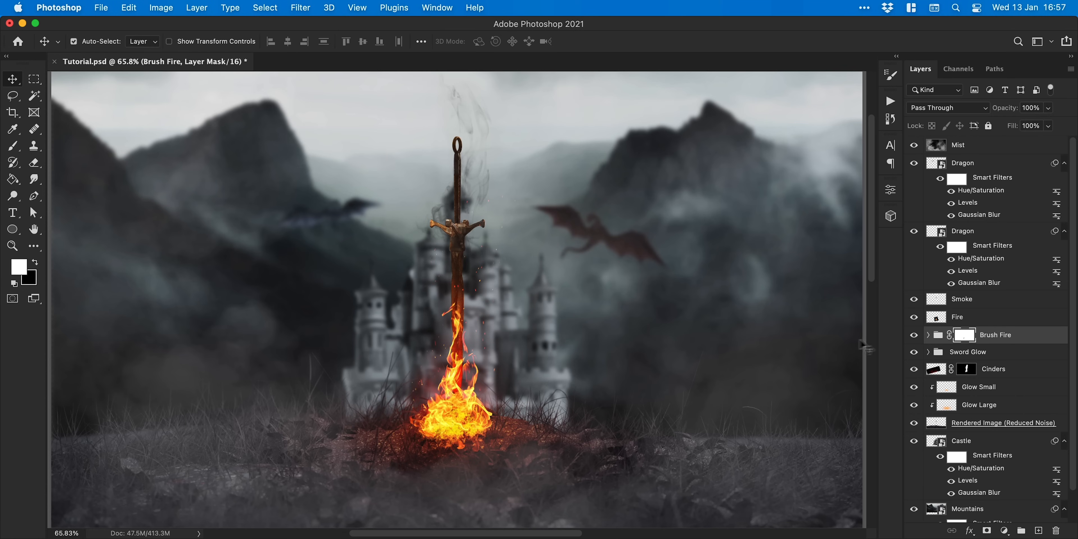
{"action": "left_click", "coordinate": [915, 336]}
{"action": "left_click", "coordinate": [914, 335]}
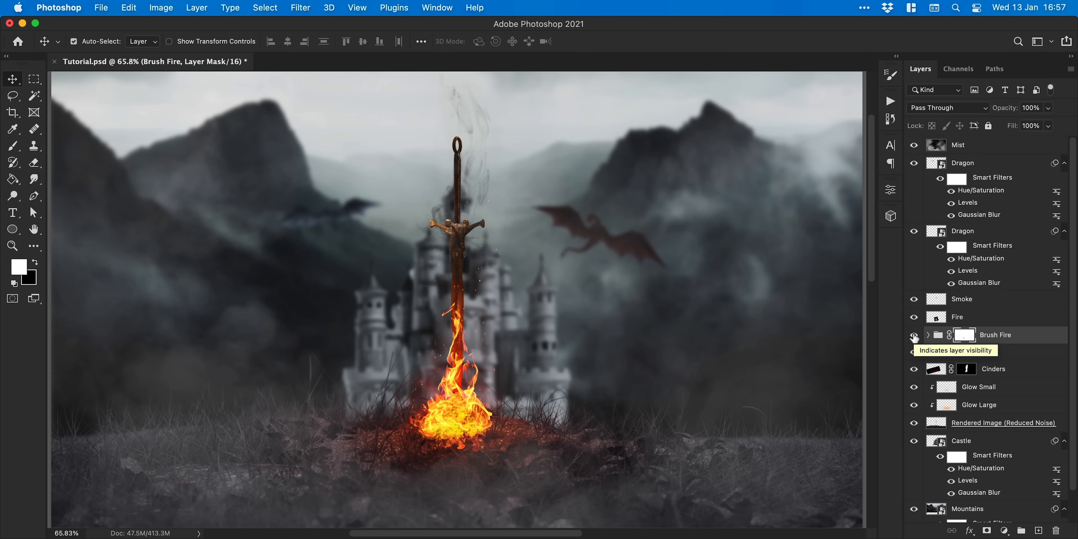
Collapse both Dragon layers' filter lists, group all layers from the upper Dragon down to Mountains, and name the group Scene.
{"action": "left_click", "coordinate": [1063, 230]}
{"action": "left_click", "coordinate": [1065, 164]}
{"action": "left_click", "coordinate": [1018, 166]}
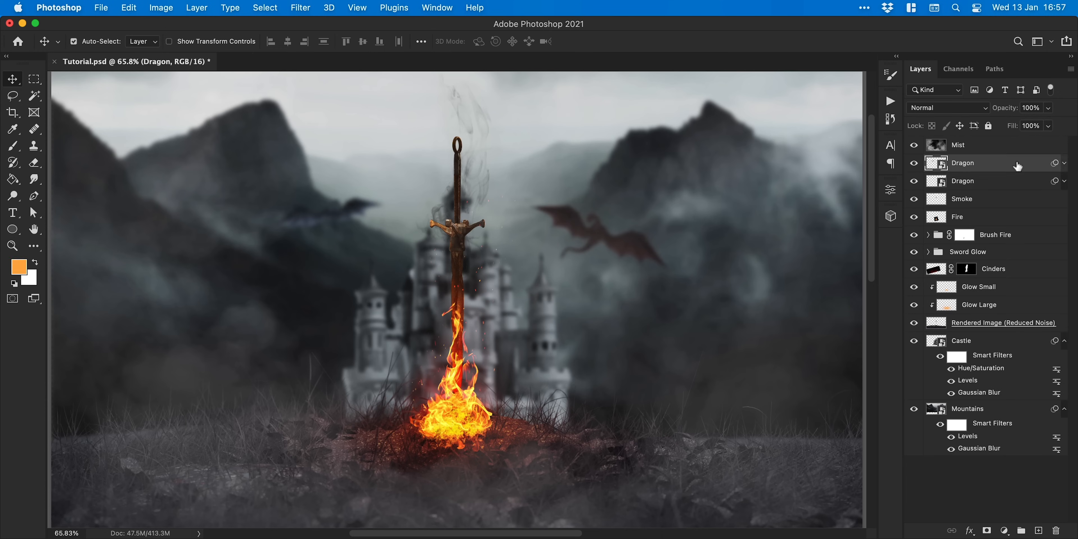
{"action": "left_click", "coordinate": [985, 408], "text": "shift"}
{"action": "key", "text": "super+g"}
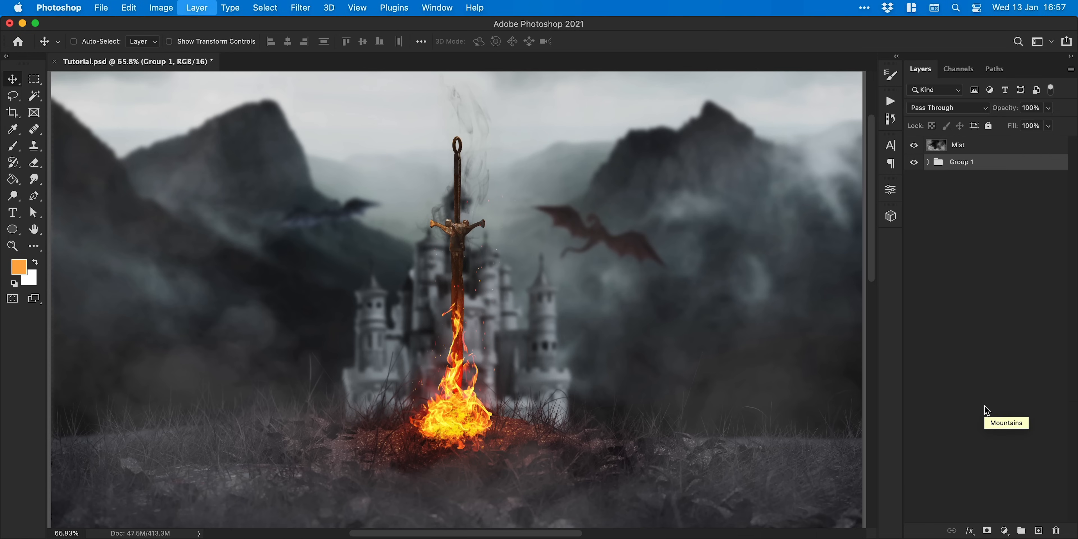
{"action": "double_click", "coordinate": [961, 162]}
{"action": "type", "text": "Scene"}
{"action": "key", "text": "Return"}
Place the Mist layer in its own group named Post Fx and give that group a violet color label.
{"action": "left_click", "coordinate": [979, 149]}
{"action": "key", "text": "super+g"}
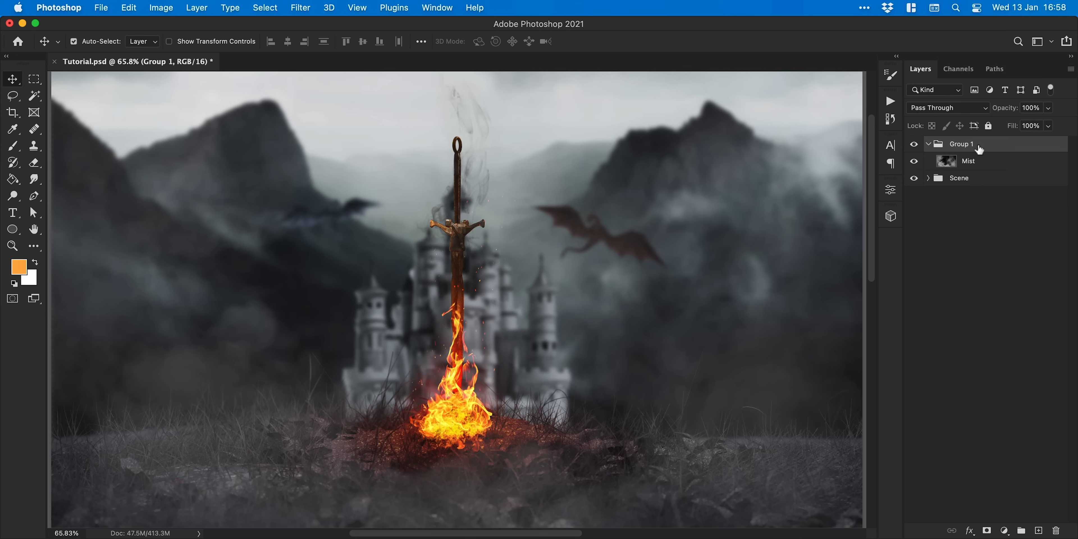
{"action": "double_click", "coordinate": [965, 144]}
{"action": "type", "text": "Post Fx"}
{"action": "key", "text": "Return"}
{"action": "right_click", "coordinate": [967, 147]}
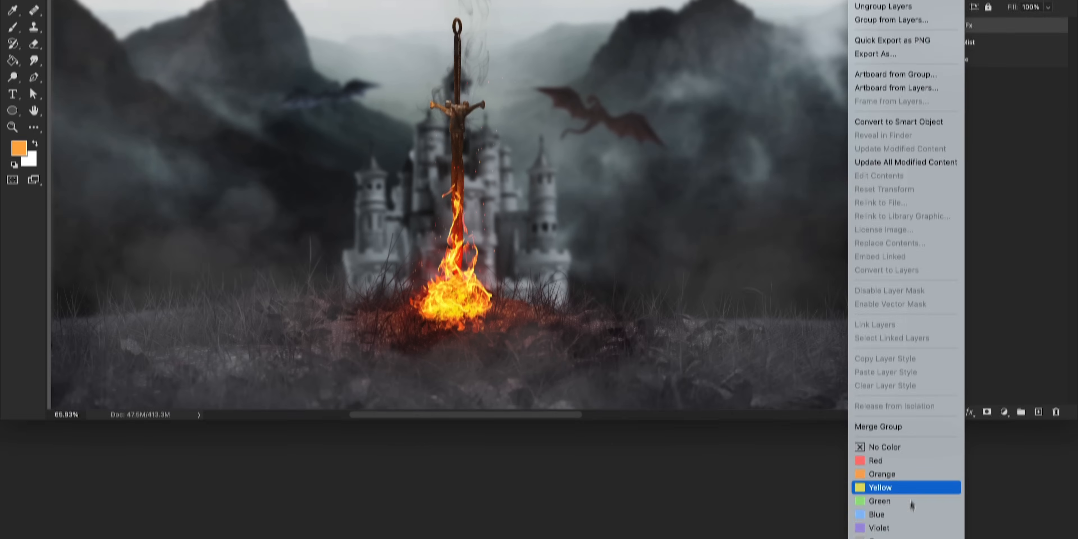
{"action": "left_click", "coordinate": [901, 524]}
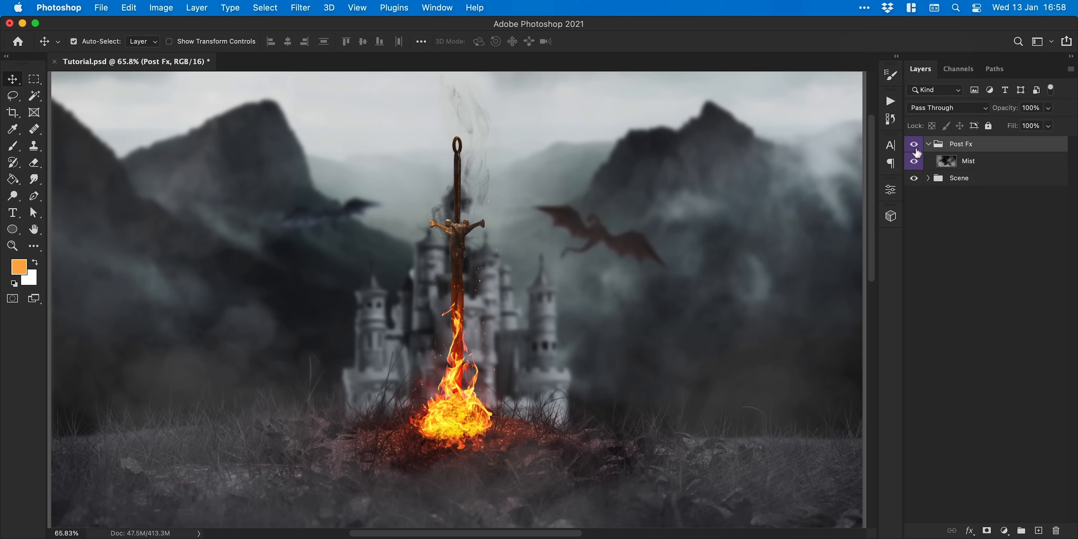
Preview the scene without the Post Fx group, restore the group, then hide the Mist layer inside it.
{"action": "left_click", "coordinate": [915, 146]}
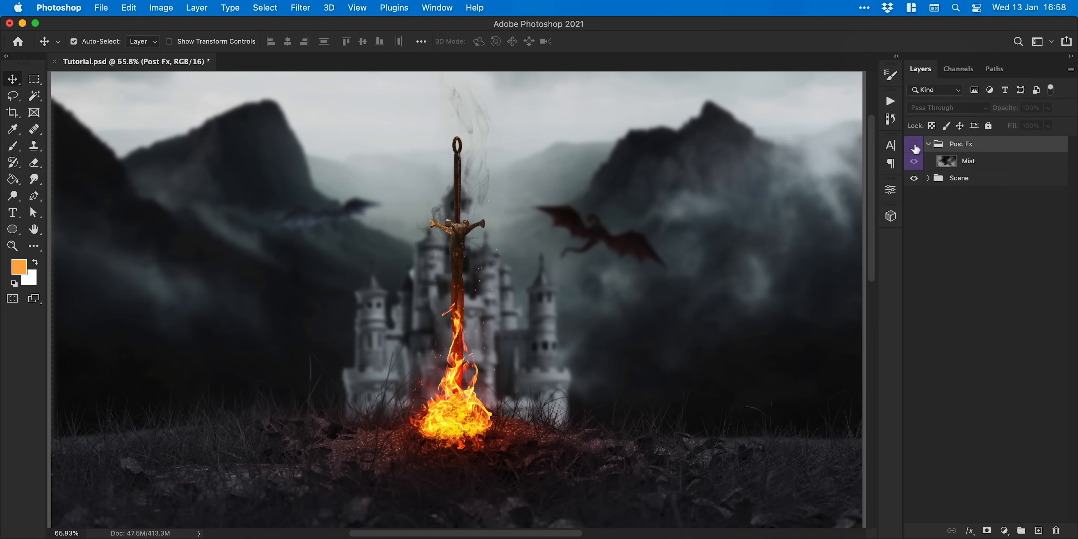
{"action": "left_click", "coordinate": [915, 146]}
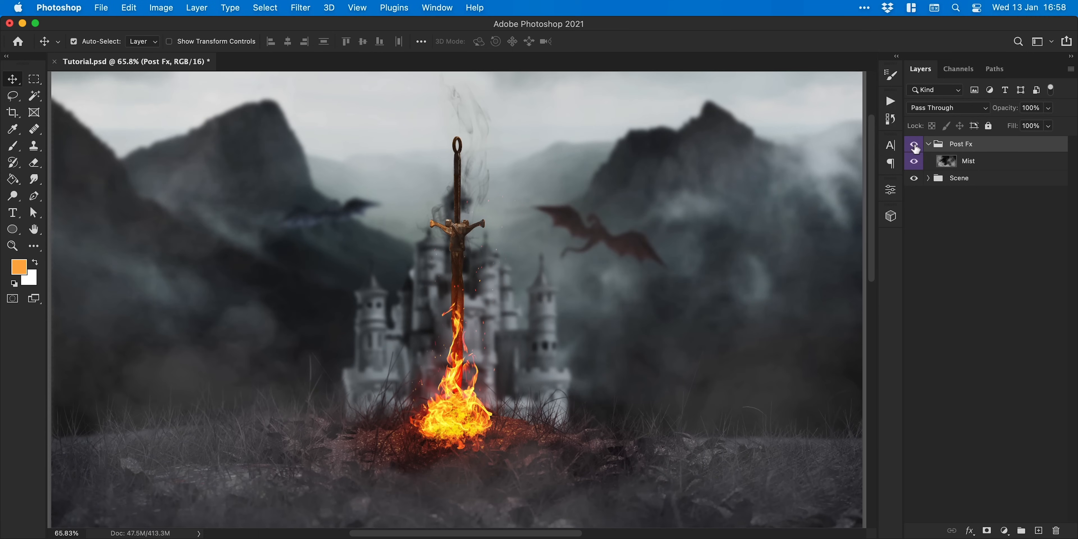
{"action": "left_click", "coordinate": [915, 162]}
{"action": "left_click", "coordinate": [967, 164]}
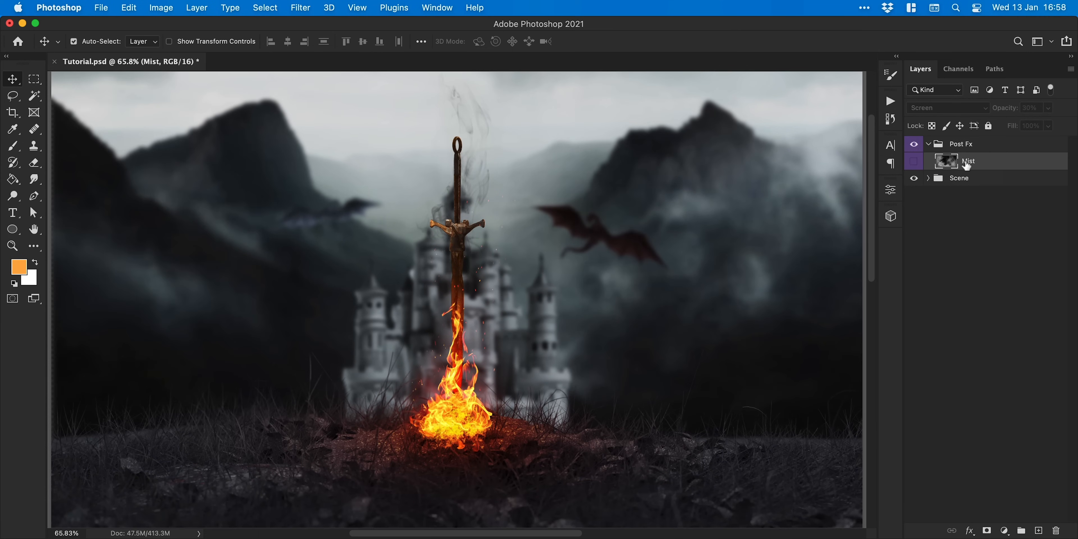
Add a Color Lookup adjustment above Mist, try several 3D LUTs, apply FuturisticBleak.3DL, and compare before and after.
{"action": "left_click", "coordinate": [1005, 529]}
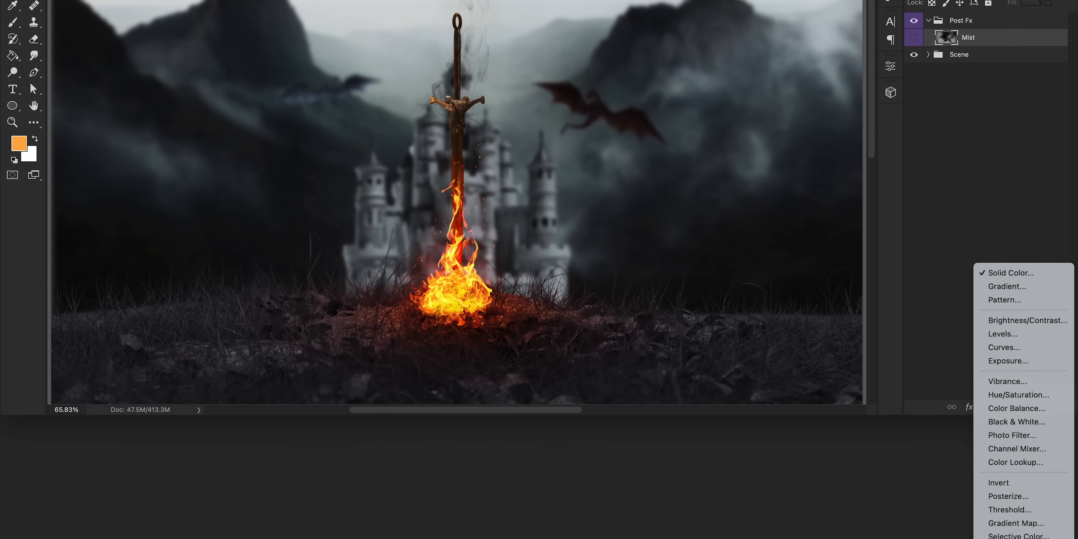
{"action": "left_click", "coordinate": [1013, 462]}
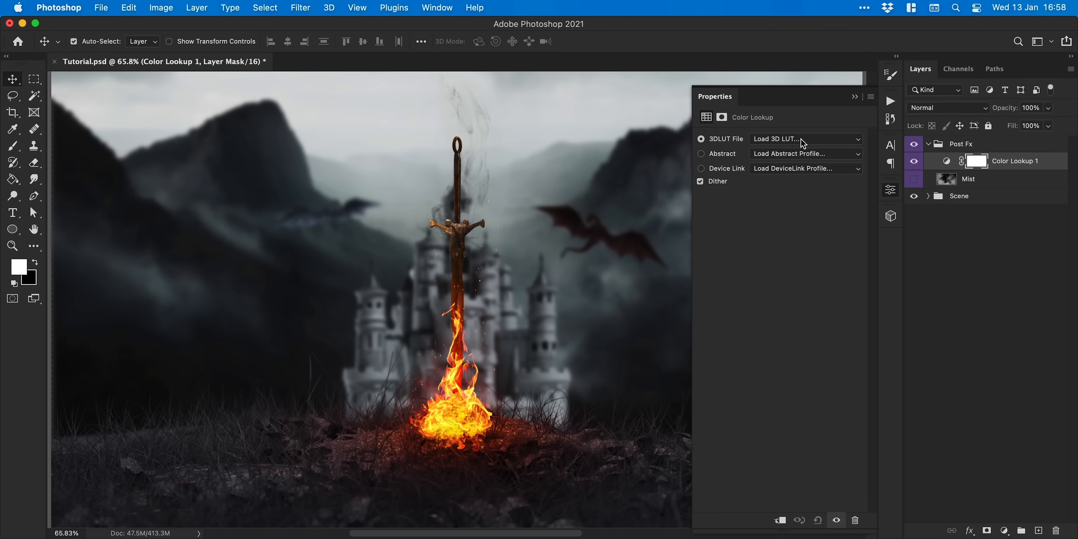
{"action": "left_click", "coordinate": [803, 18]}
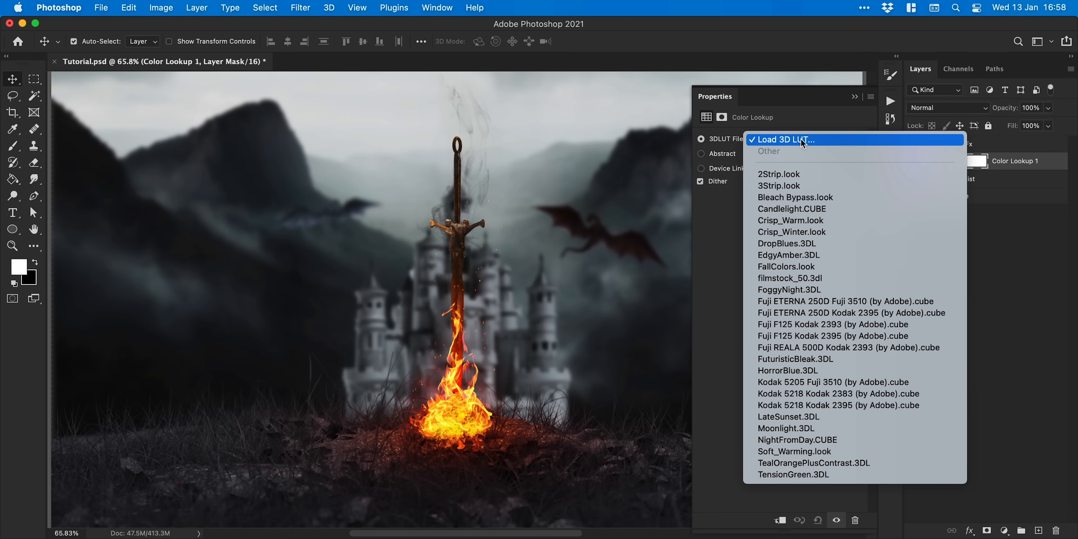
{"action": "left_click", "coordinate": [808, 197]}
{"action": "left_click", "coordinate": [796, 140]}
{"action": "left_click", "coordinate": [795, 164]}
{"action": "left_click", "coordinate": [789, 141]}
{"action": "left_click", "coordinate": [783, 150]}
{"action": "left_click", "coordinate": [780, 140]}
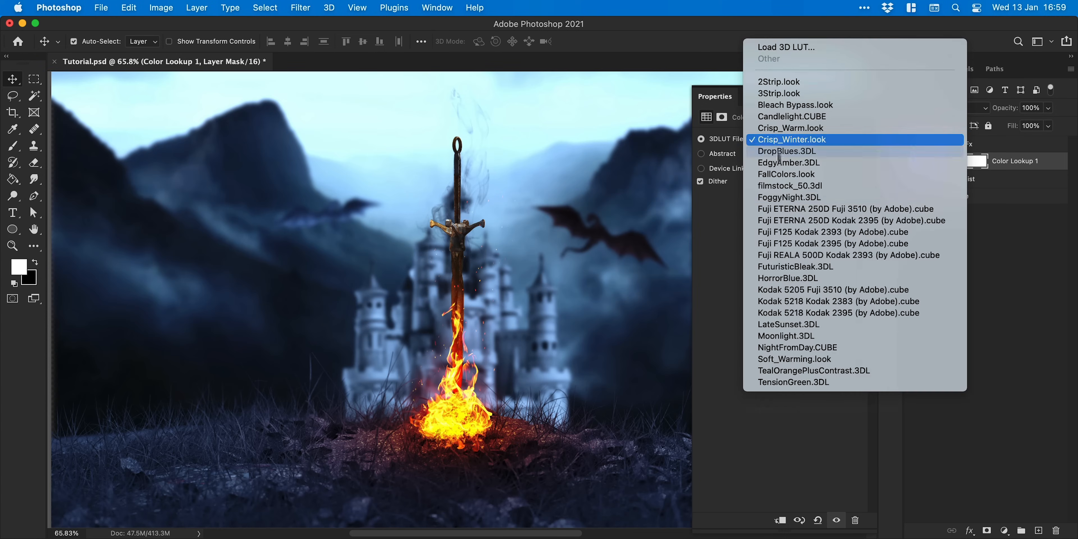
{"action": "left_click", "coordinate": [805, 263]}
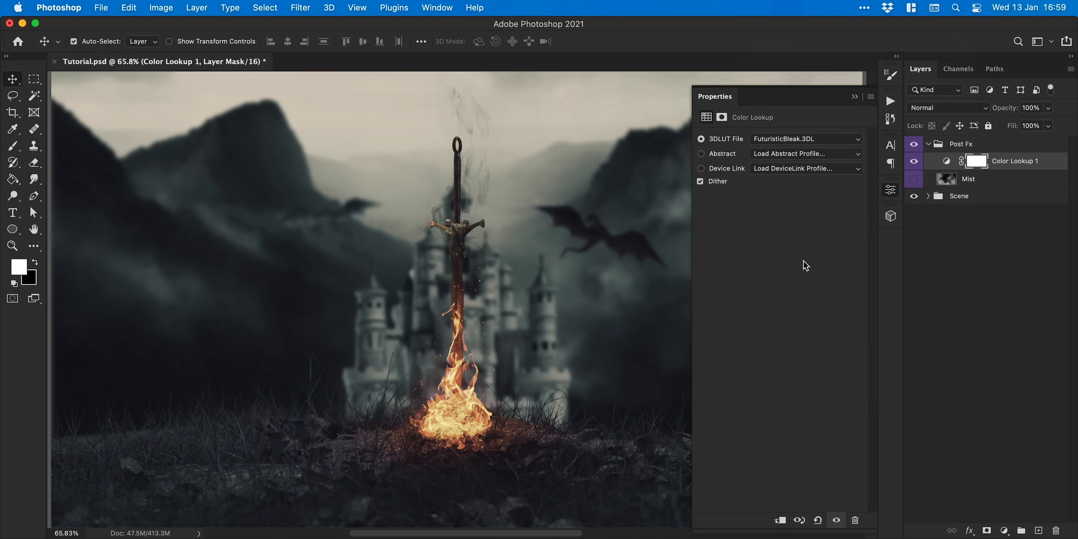
{"action": "left_click", "coordinate": [915, 161]}
{"action": "left_click", "coordinate": [914, 164]}
Add a Color Balance adjustment, adjust the midtones' cyan-red balance, and shift the shadows slightly toward cyan and blue.
{"action": "left_click", "coordinate": [1005, 531]}
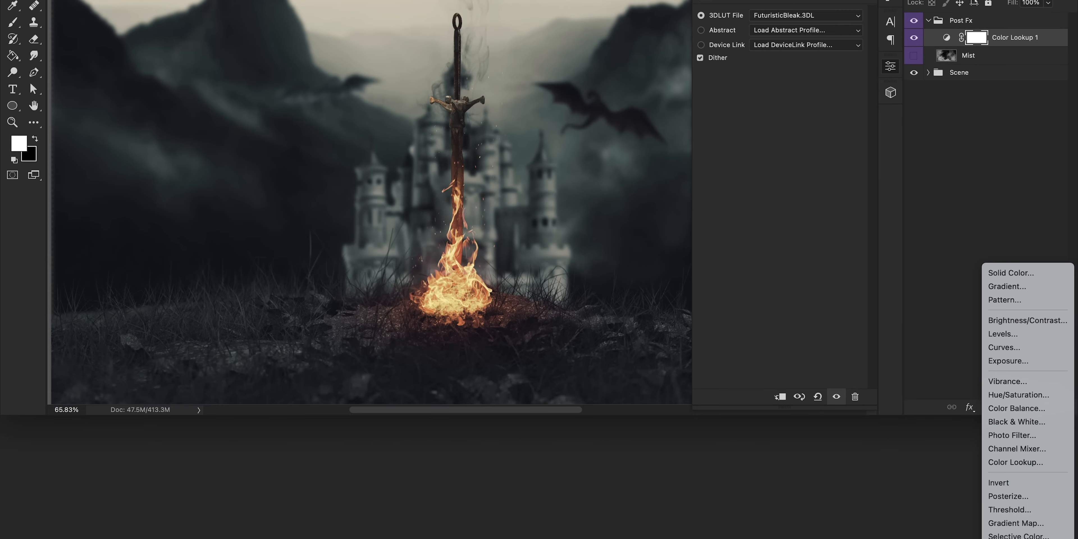
{"action": "left_click", "coordinate": [1017, 408]}
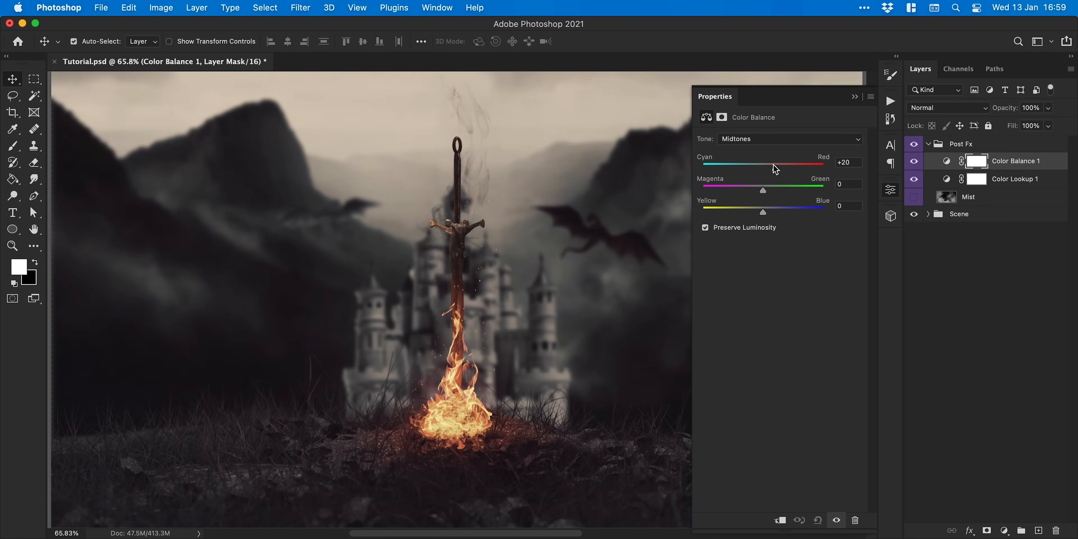
{"action": "left_click", "coordinate": [782, 139]}
{"action": "left_click", "coordinate": [749, 124]}
{"action": "left_click_drag", "start_coordinate": [766, 169], "coordinate": [760, 166]}
{"action": "left_click_drag", "start_coordinate": [763, 211], "coordinate": [768, 211]}
Set the Color Balance highlights to -13 on Cyan-Red and -7 on Yellow-Blue.
{"action": "left_click", "coordinate": [776, 138]}
{"action": "left_click", "coordinate": [772, 162]}
{"action": "left_click_drag", "start_coordinate": [764, 168], "coordinate": [755, 167]}
{"action": "left_click_drag", "start_coordinate": [764, 212], "coordinate": [760, 214]}
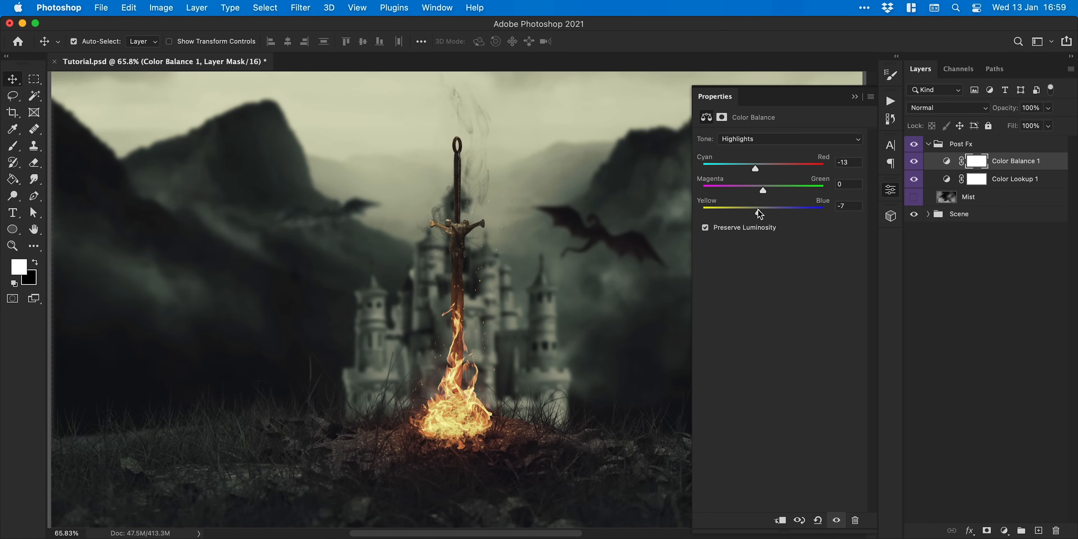
{"action": "left_click", "coordinate": [891, 194]}
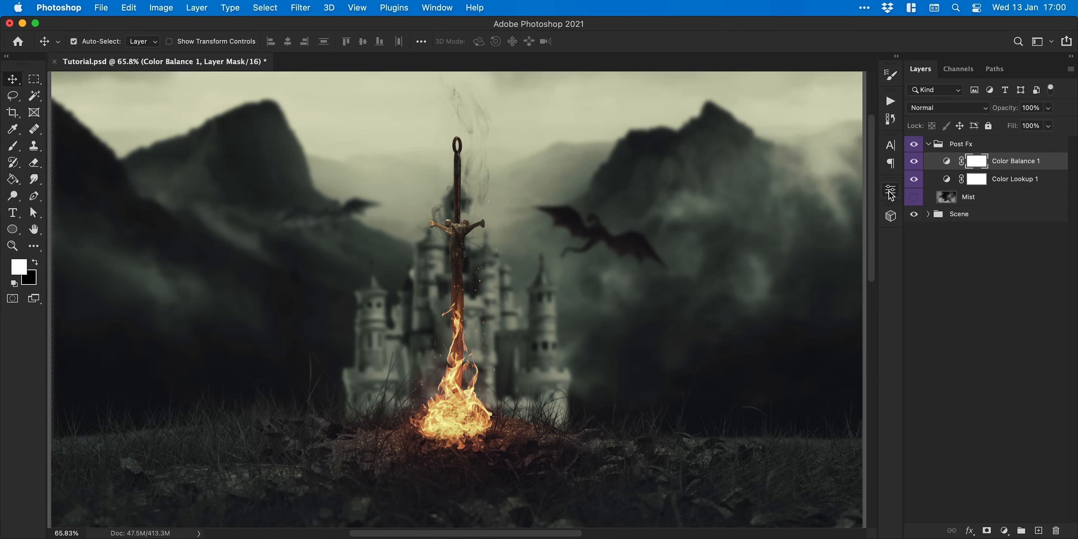
Add a Levels adjustment with the midtone input level at 1.11 and compare the scene with and without it.
{"action": "left_click", "coordinate": [1005, 531]}
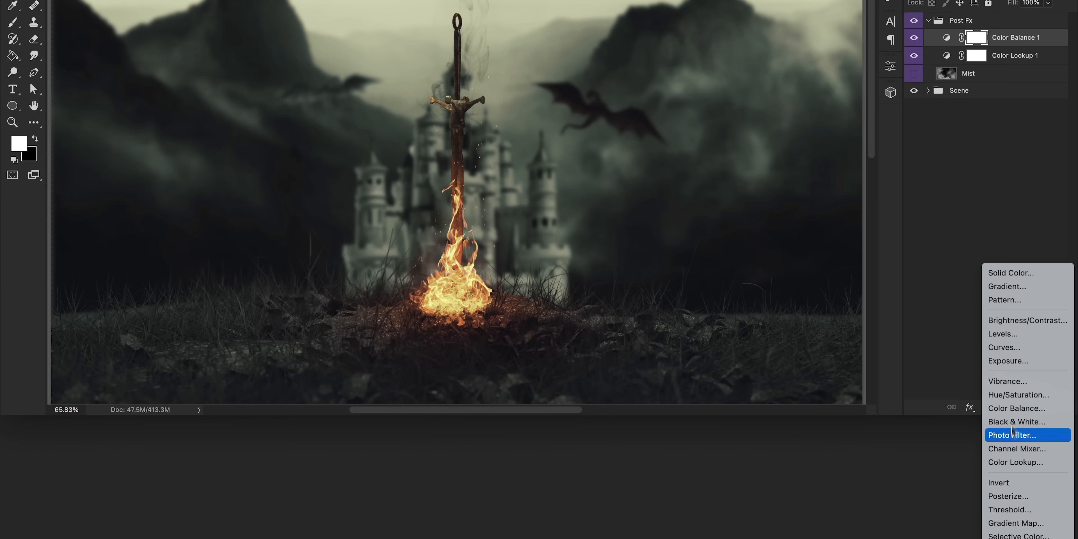
{"action": "left_click", "coordinate": [1021, 333]}
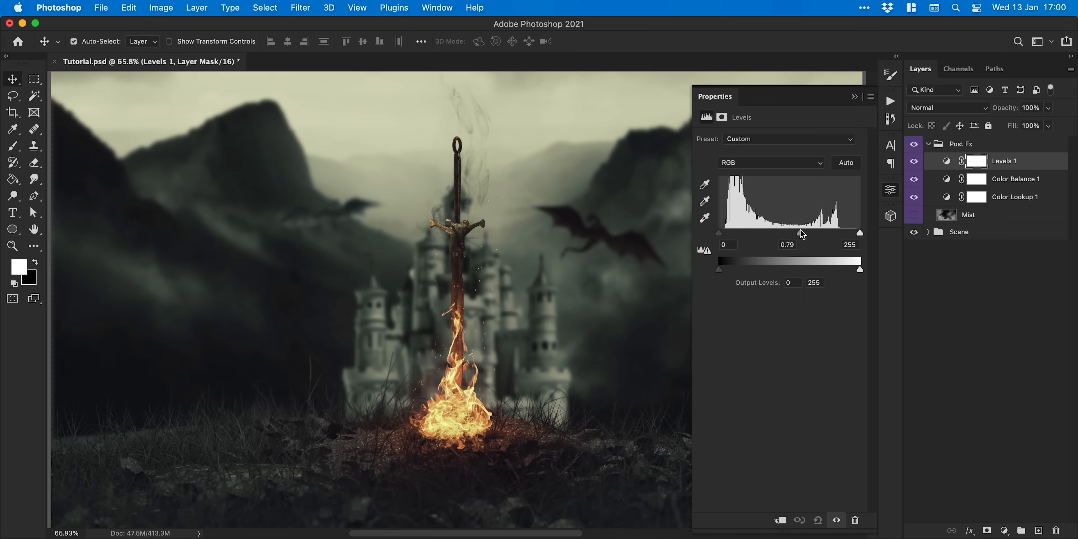
{"action": "left_click_drag", "start_coordinate": [802, 234], "coordinate": [786, 236]}
{"action": "left_click", "coordinate": [915, 166]}
{"action": "left_click", "coordinate": [915, 166]}
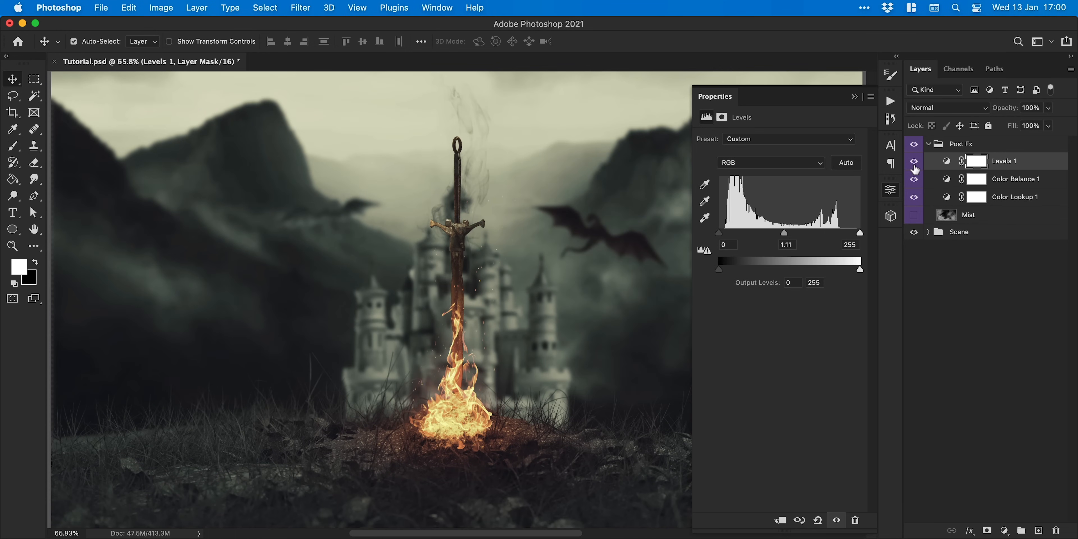
{"action": "left_click", "coordinate": [892, 191]}
Add a Brightness/Contrast adjustment above Levels with Brightness at -150.
{"action": "left_click", "coordinate": [1005, 531]}
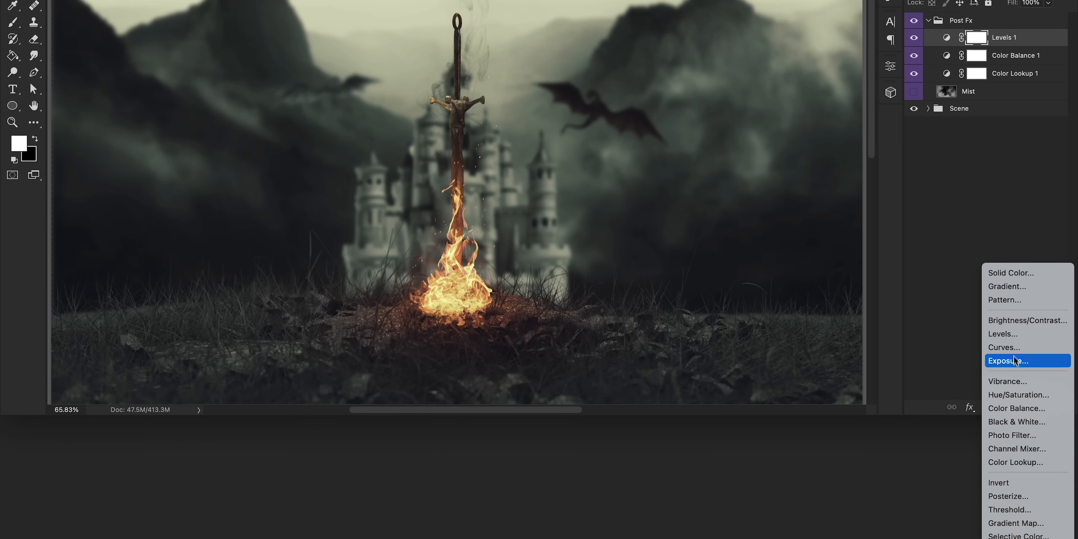
{"action": "left_click", "coordinate": [1025, 320]}
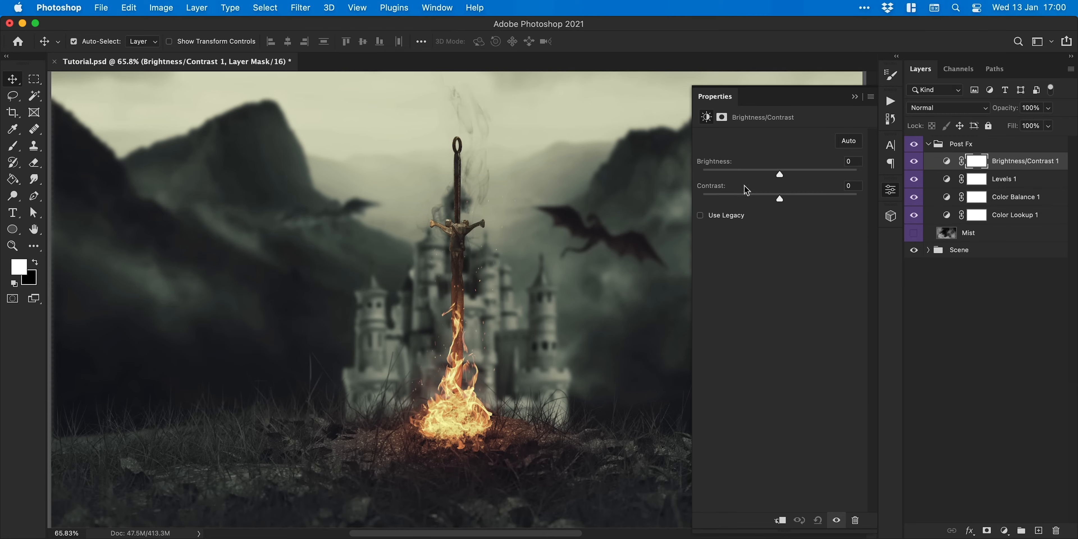
{"action": "left_click_drag", "start_coordinate": [740, 177], "coordinate": [690, 171]}
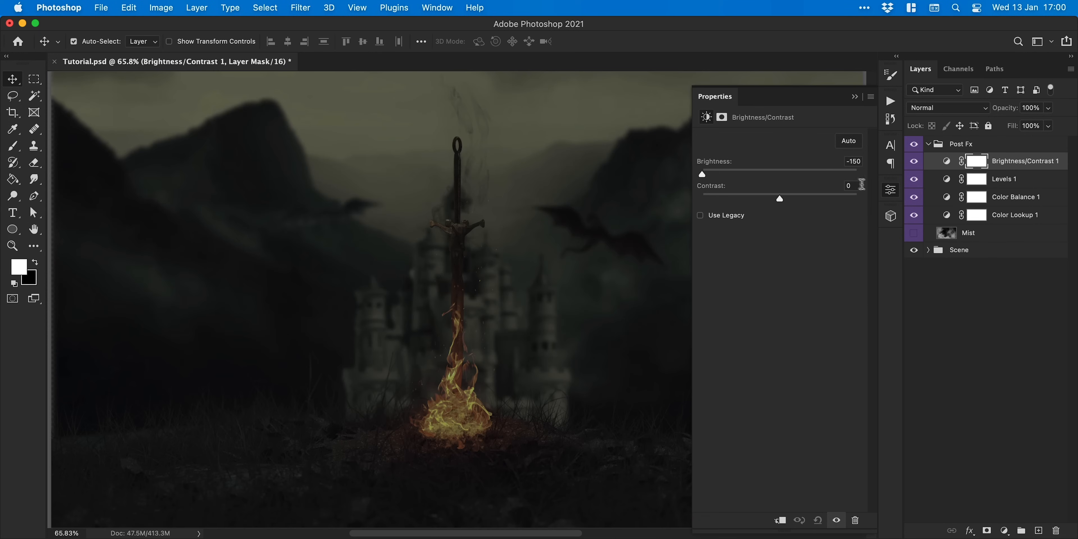
{"action": "left_click", "coordinate": [891, 189]}
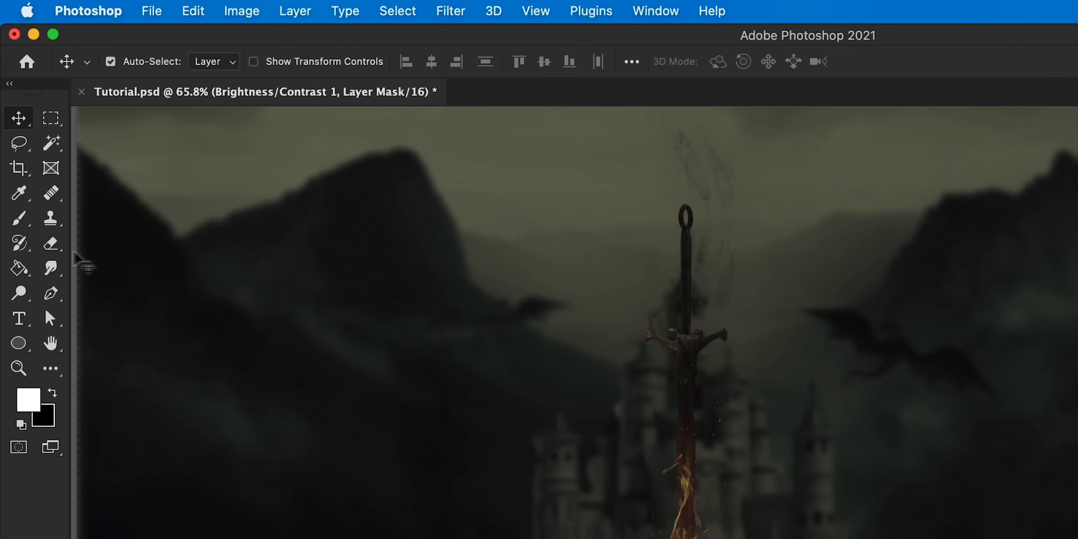
Draw a large reversed radial gradient on the Brightness/Contrast mask from the fire outward past the canvas edge, creating a vignette.
{"action": "left_click", "coordinate": [10, 177]}
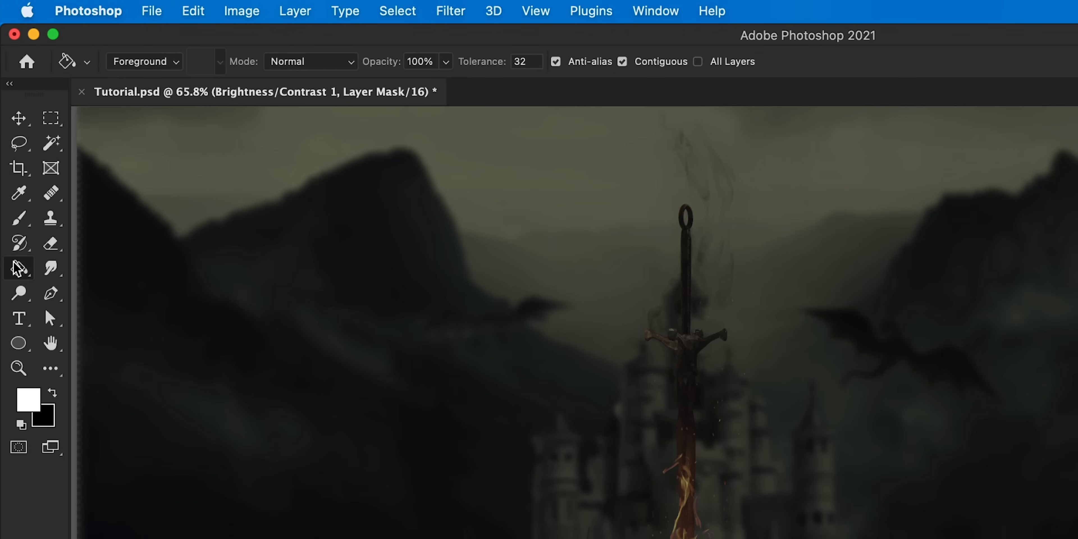
{"action": "right_click", "coordinate": [17, 268]}
{"action": "left_click", "coordinate": [86, 266]}
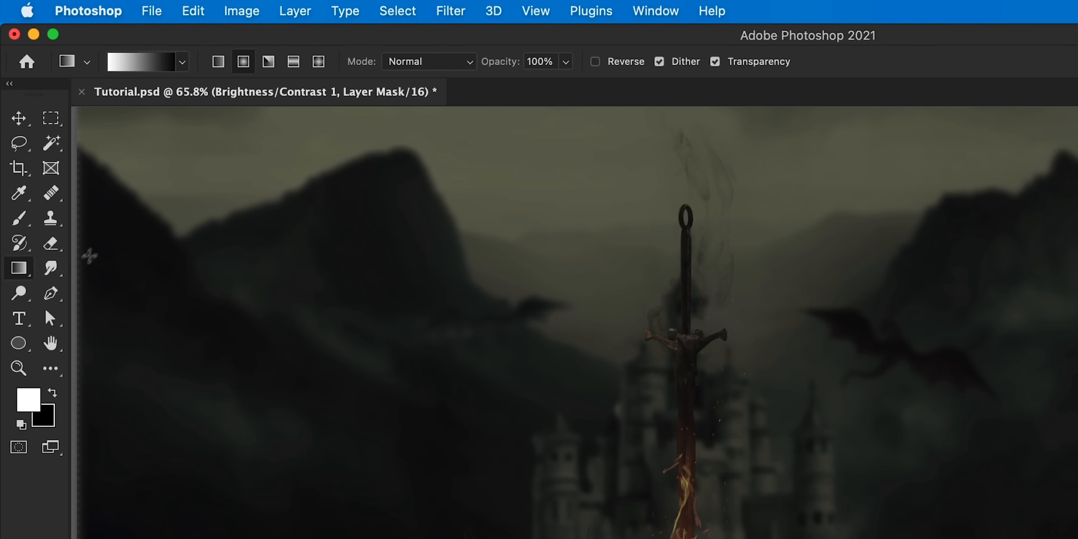
{"action": "key", "text": "super+minus"}
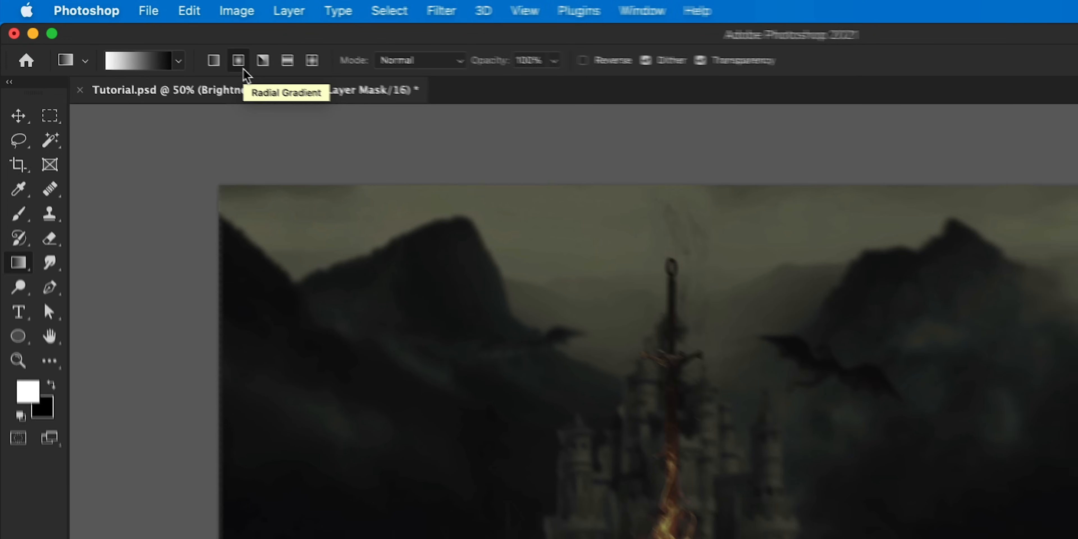
{"action": "left_click_drag", "start_coordinate": [460, 309], "coordinate": [518, 313]}
{"action": "left_click", "coordinate": [408, 42]}
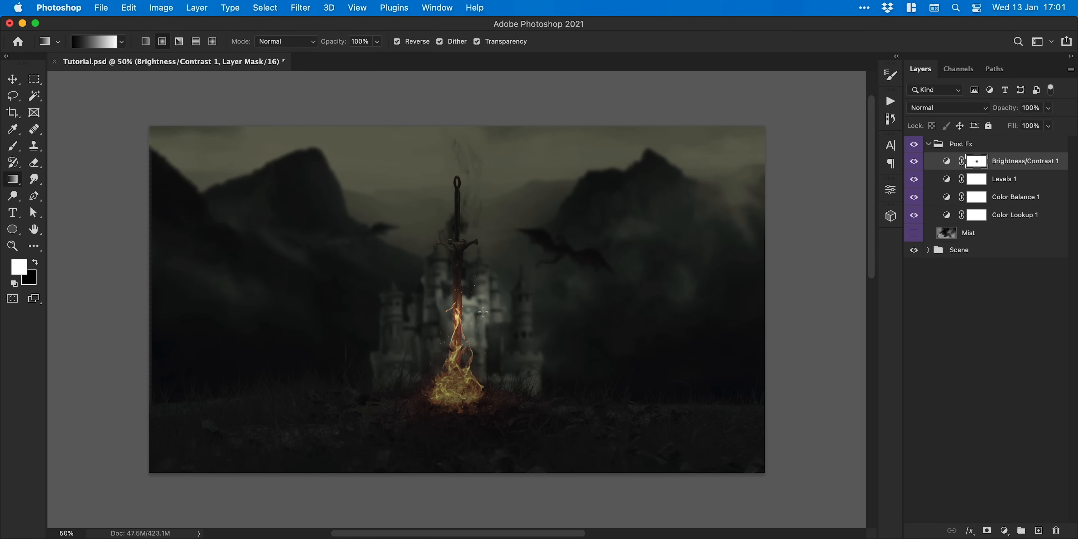
{"action": "left_click_drag", "start_coordinate": [455, 386], "coordinate": [570, 262]}
{"action": "left_click_drag", "start_coordinate": [454, 381], "coordinate": [770, 231]}
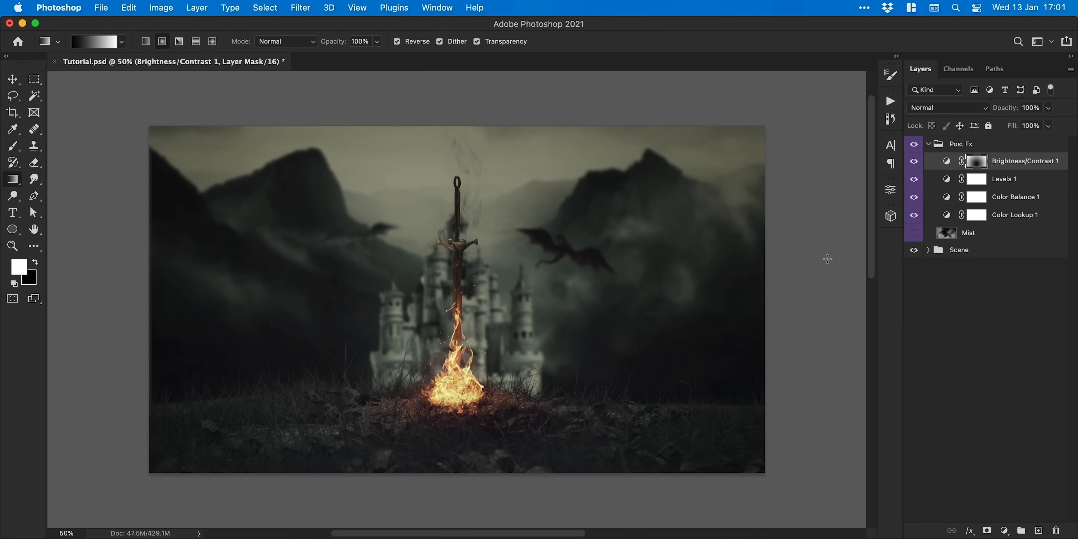
Compare the scene with and without the vignette adjustment, then set its Brightness to -73.
{"action": "left_click", "coordinate": [914, 162]}
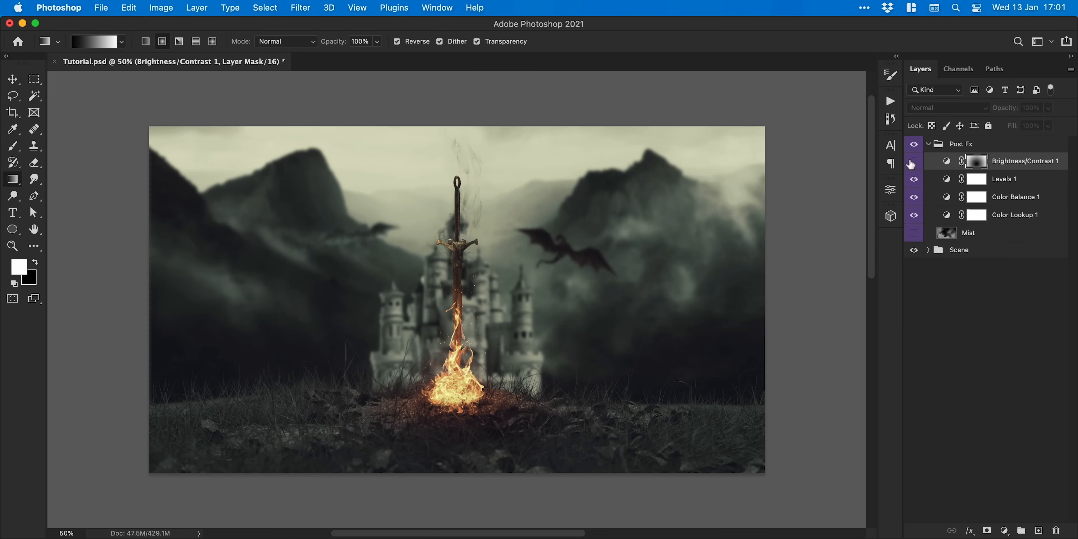
{"action": "left_click", "coordinate": [912, 162]}
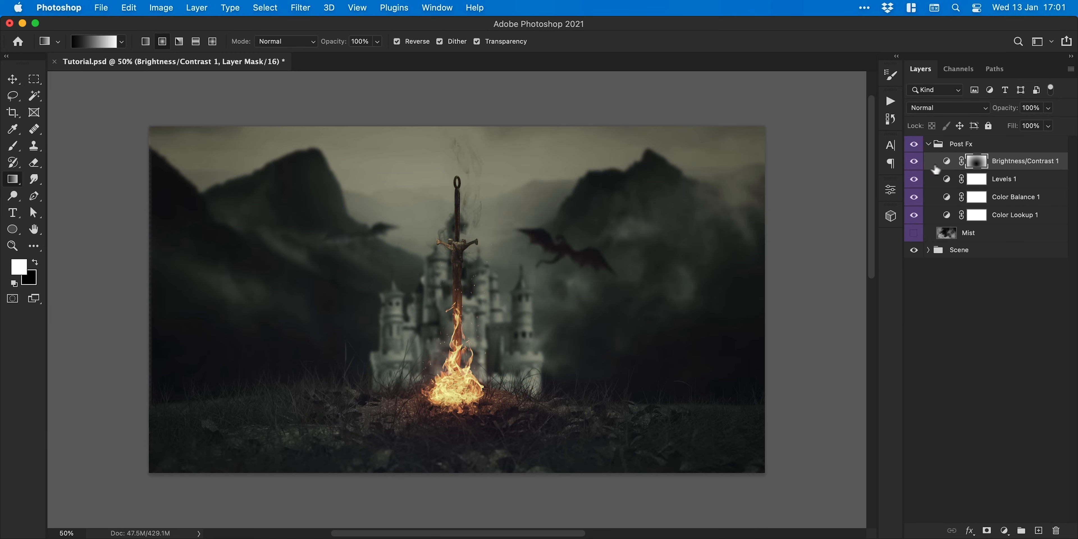
{"action": "double_click", "coordinate": [948, 163]}
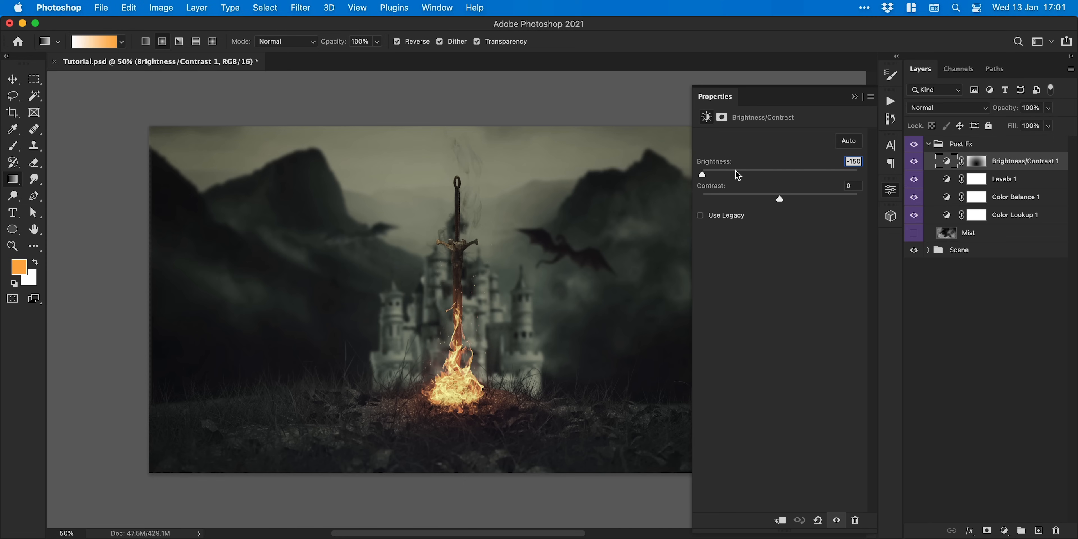
{"action": "left_click_drag", "start_coordinate": [737, 175], "coordinate": [740, 175]}
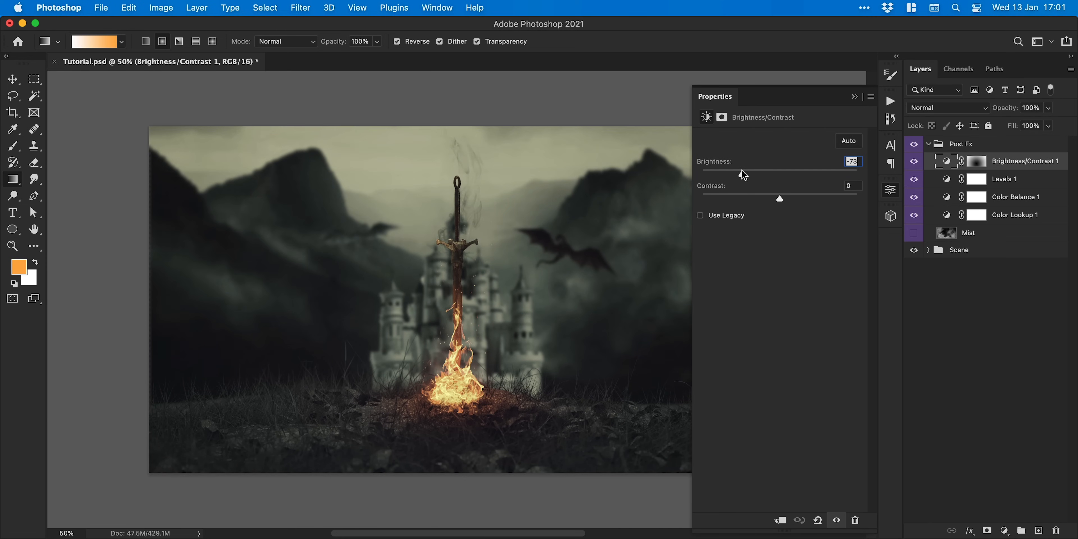
Check the vignette's effect by toggling the Brightness/Contrast adjustment off and on, and fit the whole image in view.
{"action": "left_click", "coordinate": [890, 191]}
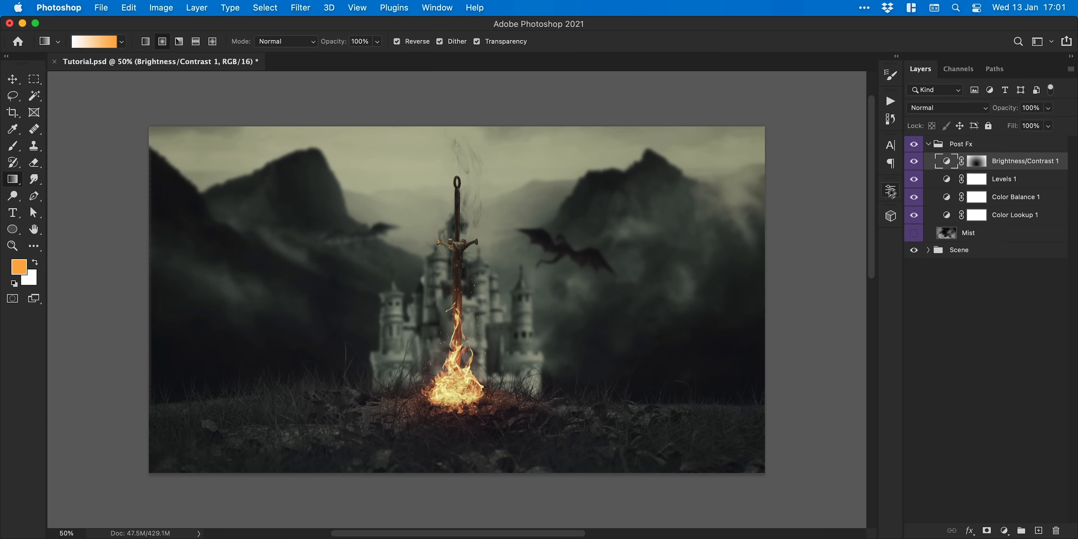
{"action": "left_click", "coordinate": [914, 162]}
{"action": "left_click", "coordinate": [914, 162]}
{"action": "key", "text": "v"}
{"action": "key", "text": "super+0"}
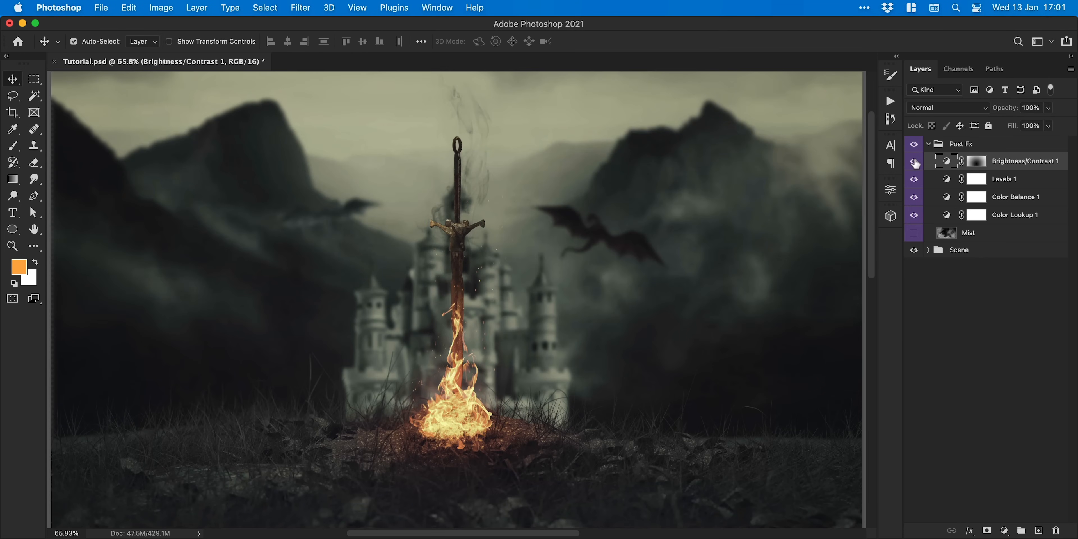
In the Castle layer's Levels smart filter, set the midtone input to 0.55 and the white output level to 58.
{"action": "left_click", "coordinate": [927, 250]}
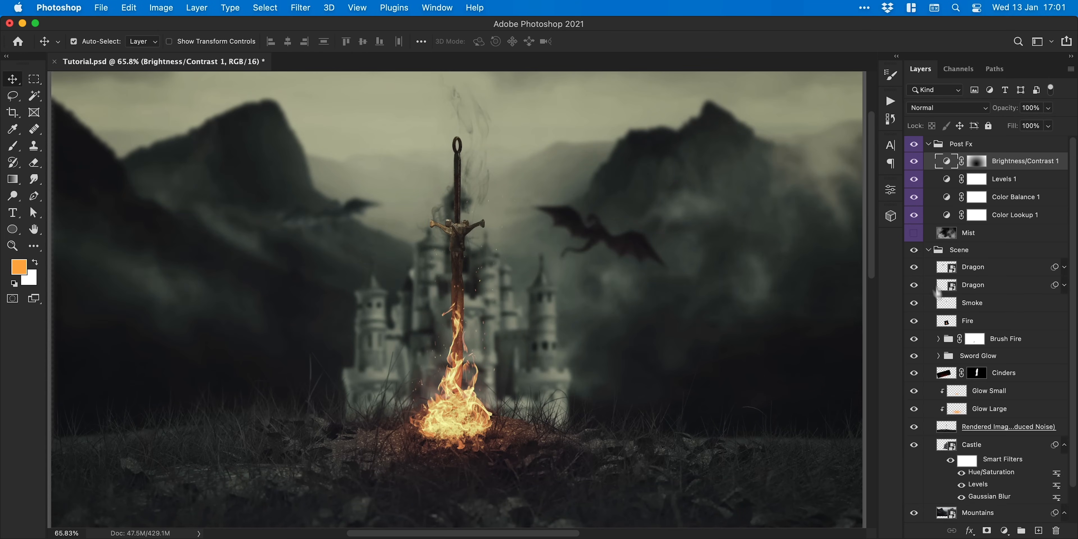
{"action": "double_click", "coordinate": [978, 485]}
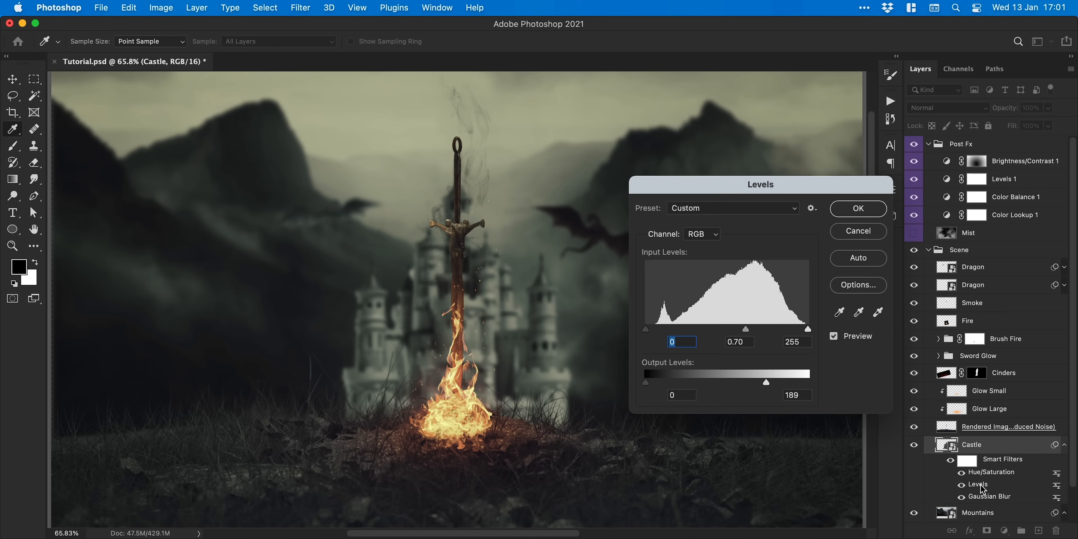
{"action": "left_click_drag", "start_coordinate": [766, 383], "coordinate": [752, 383]}
{"action": "left_click_drag", "start_coordinate": [745, 330], "coordinate": [759, 329]}
{"action": "left_click_drag", "start_coordinate": [752, 382], "coordinate": [683, 383]}
{"action": "mouse_move", "coordinate": [760, 329]}
{"action": "left_mouse_down"}
{"action": "mouse_move", "coordinate": [772, 329]}
{"action": "mouse_move", "coordinate": [756, 329]}
{"action": "left_mouse_up"}
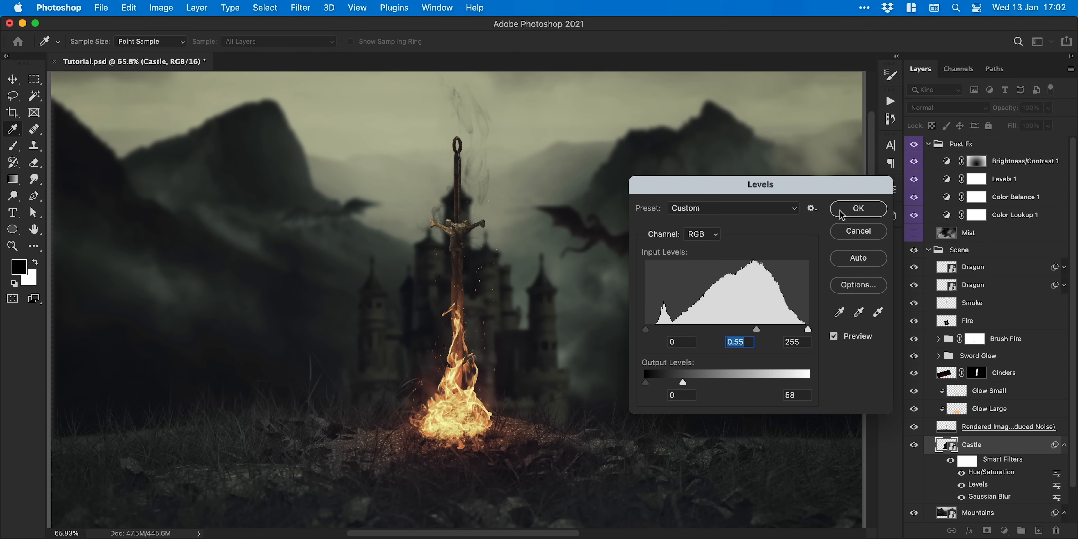
{"action": "left_click", "coordinate": [857, 208]}
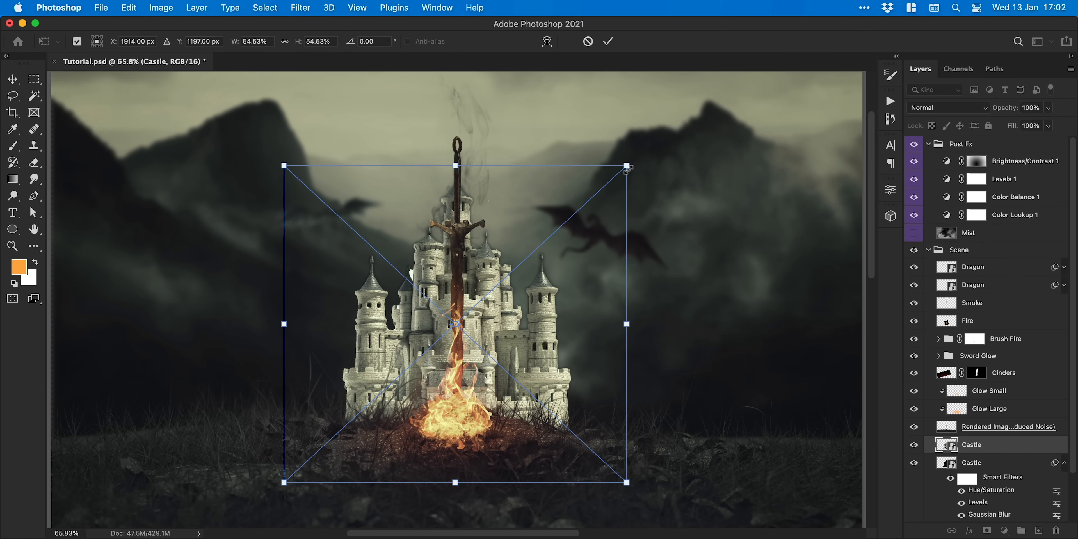
Scale a copy of the castle to 42.38% and place it left of the main castle, with another copy on the right.
{"action": "left_click_drag", "start_coordinate": [628, 168], "coordinate": [551, 238]}
{"action": "left_click_drag", "start_coordinate": [425, 313], "coordinate": [351, 360]}
{"action": "key", "text": "Return"}
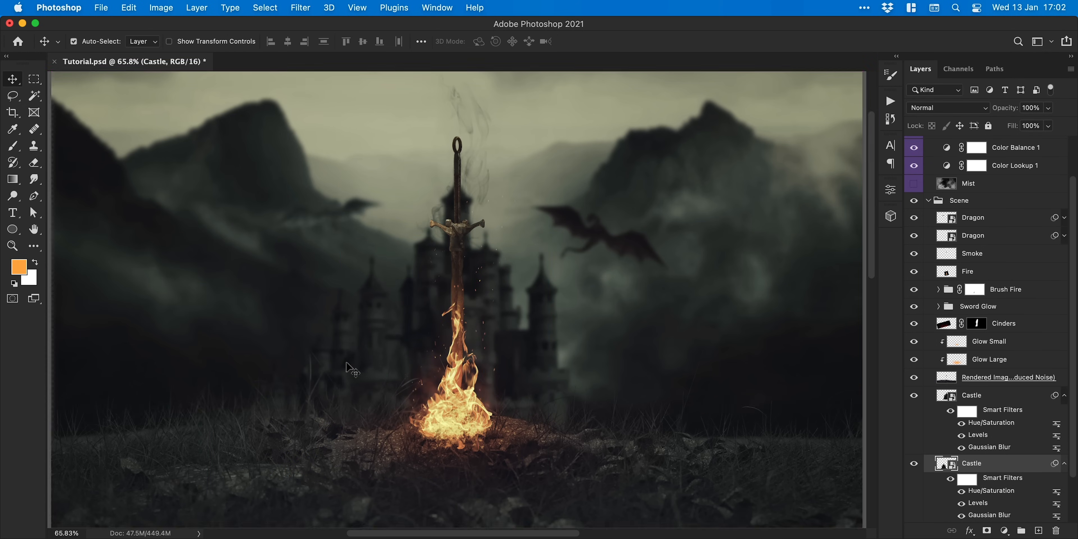
{"action": "key", "text": "super+j"}
{"action": "key", "text": "super+t"}
{"action": "left_click_drag", "start_coordinate": [346, 363], "coordinate": [577, 348]}
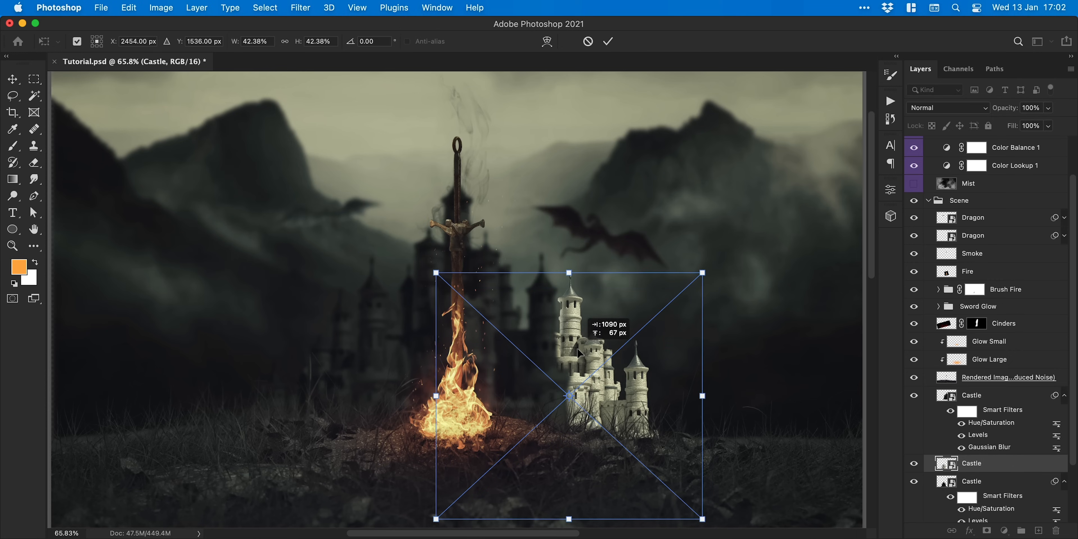
{"action": "key", "text": "Return"}
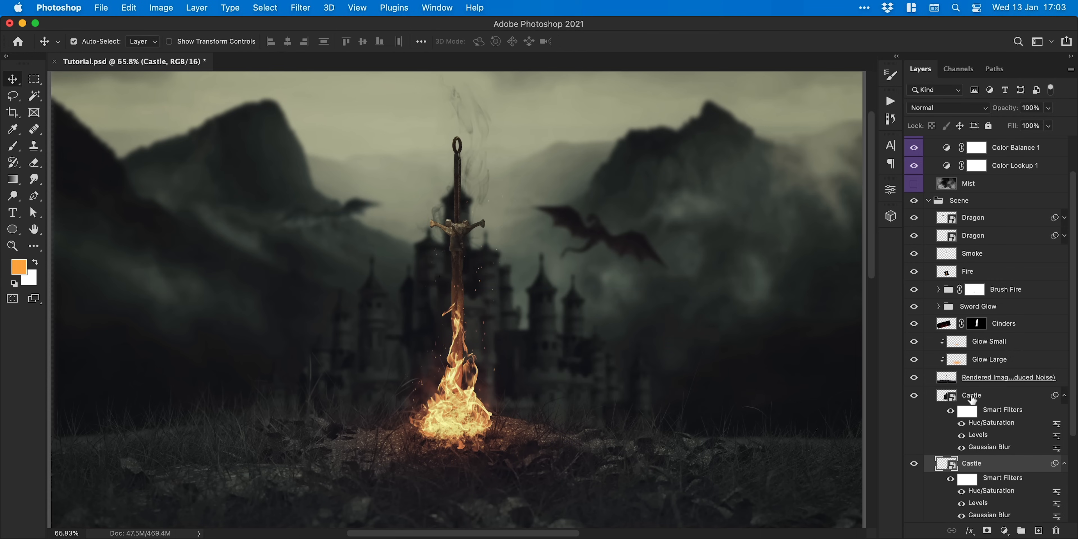
Group the three castle layers and name the group Castle.
{"action": "left_click", "coordinate": [972, 395]}
{"action": "scroll", "coordinate": [972, 400], "scroll_direction": "down", "scroll_amount": 4}
{"action": "left_click", "coordinate": [976, 437], "text": "shift"}
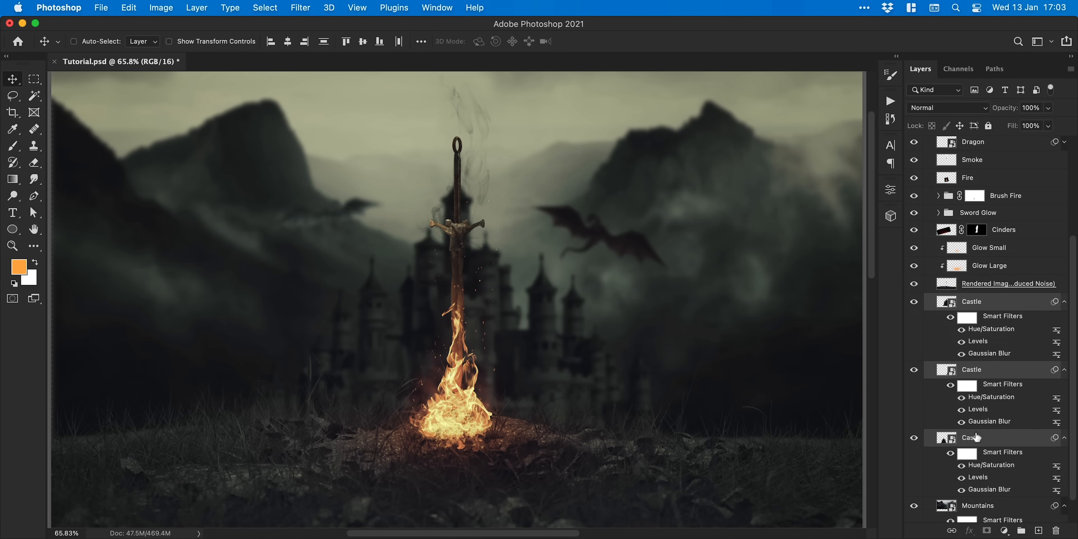
{"action": "key", "text": "super+g"}
{"action": "double_click", "coordinate": [972, 444]}
{"action": "type", "text": "Castle"}
{"action": "key", "text": "Return"}
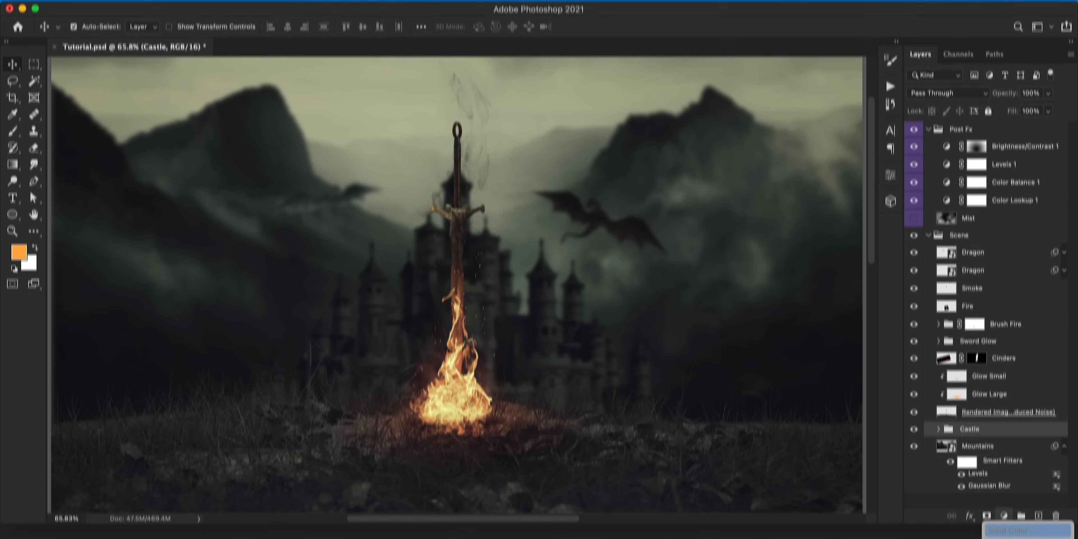
Add a Brightness/Contrast adjustment clipped to the Castle group with Brightness at 100, and compare the scene with and without it.
{"action": "left_click", "coordinate": [1005, 531]}
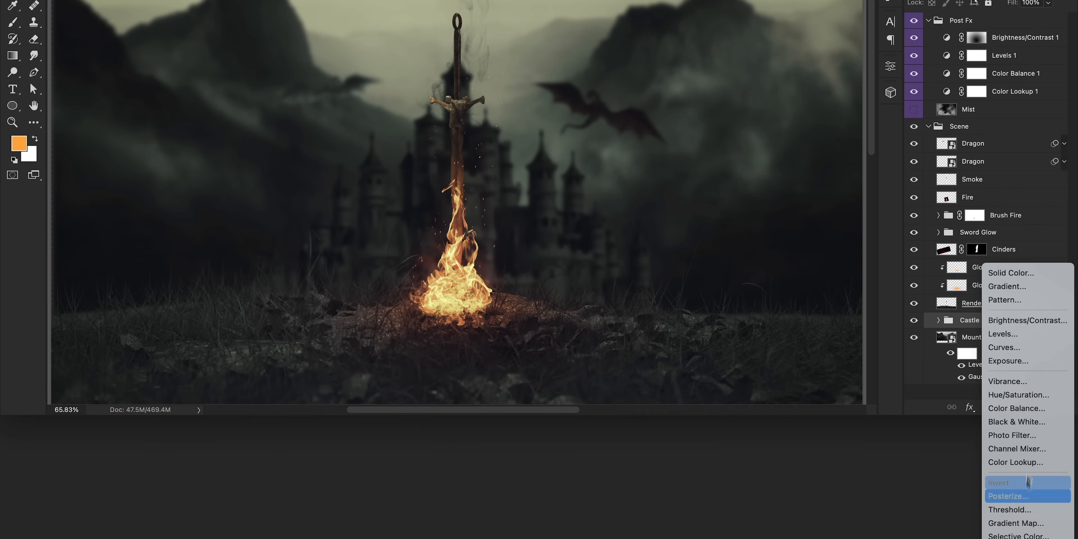
{"action": "left_click", "coordinate": [1029, 321]}
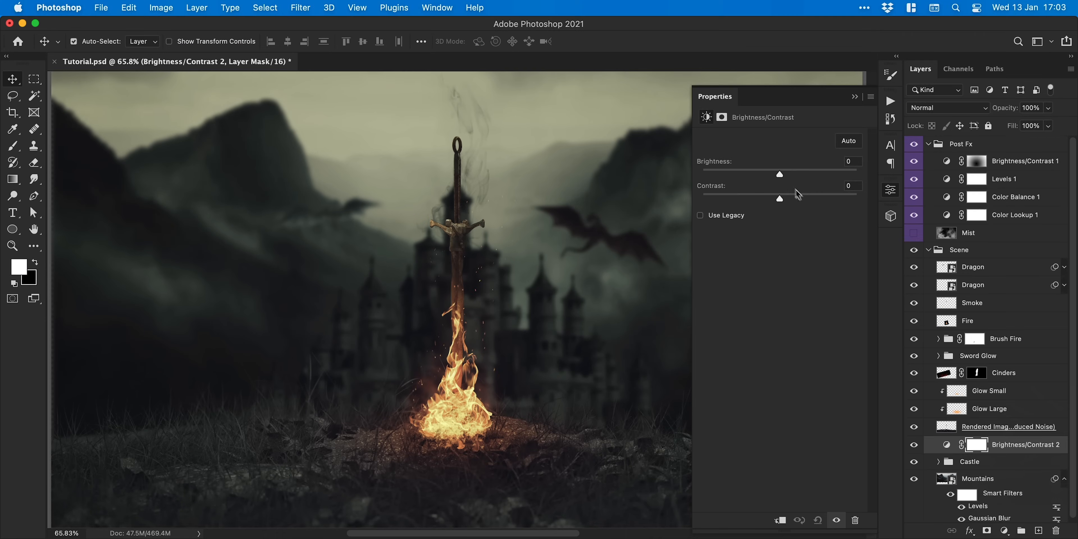
{"action": "left_click_drag", "start_coordinate": [791, 175], "coordinate": [833, 176]}
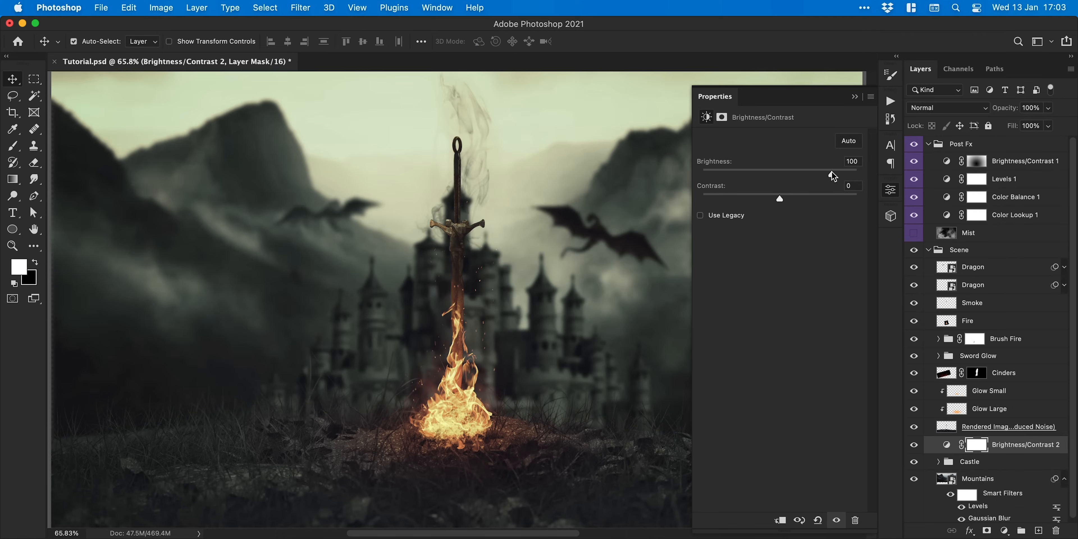
{"action": "right_click", "coordinate": [1016, 447]}
{"action": "left_click", "coordinate": [946, 314]}
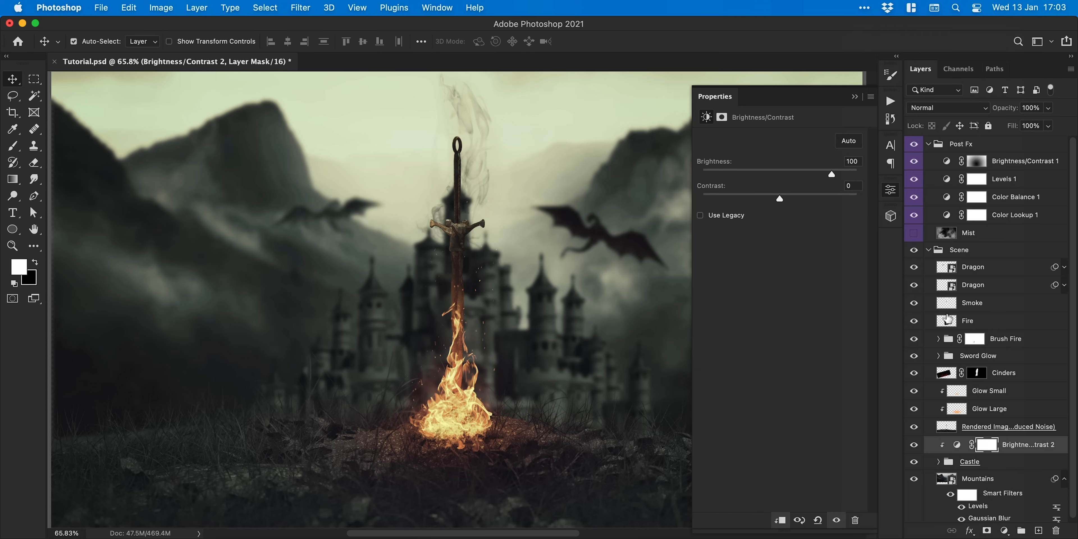
{"action": "left_click", "coordinate": [915, 445]}
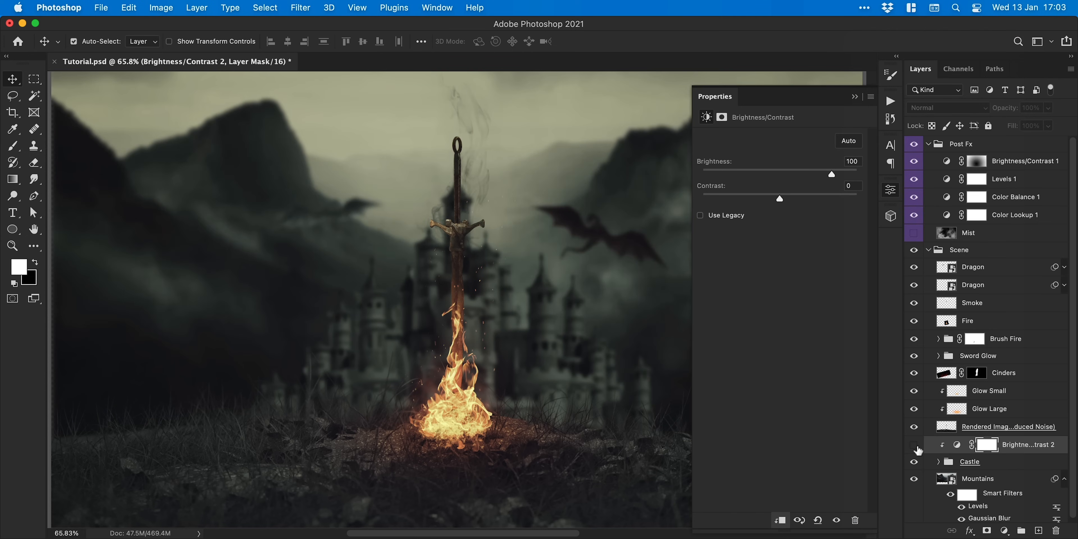
{"action": "left_click", "coordinate": [915, 445]}
Paint black with a 700 px soft round brush over the castle on the clipped Brightness/Contrast mask, and compare the effect.
{"action": "left_click", "coordinate": [988, 448]}
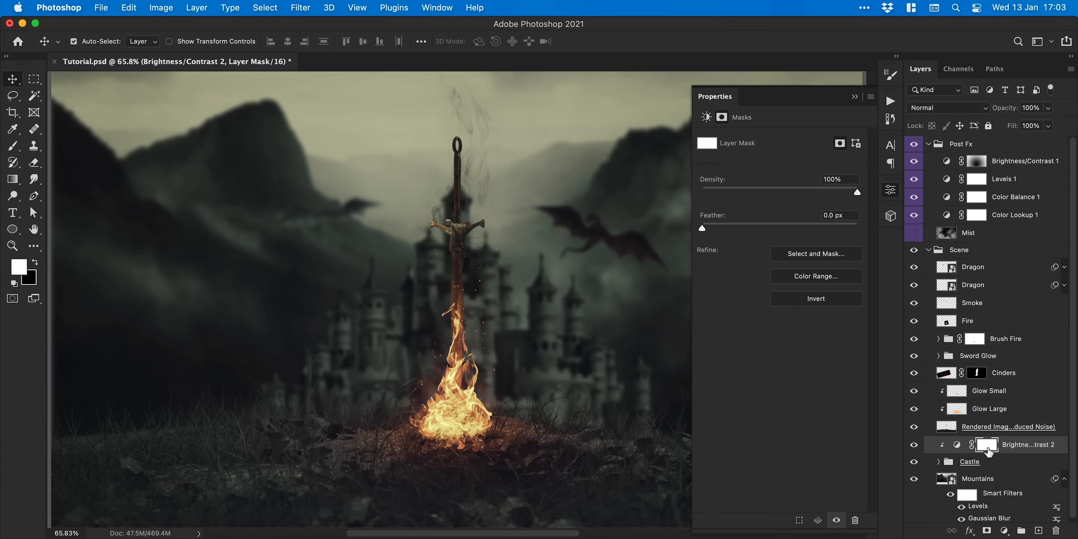
{"action": "key", "text": "x"}
{"action": "key", "text": "b"}
{"action": "left_click", "coordinate": [94, 41]}
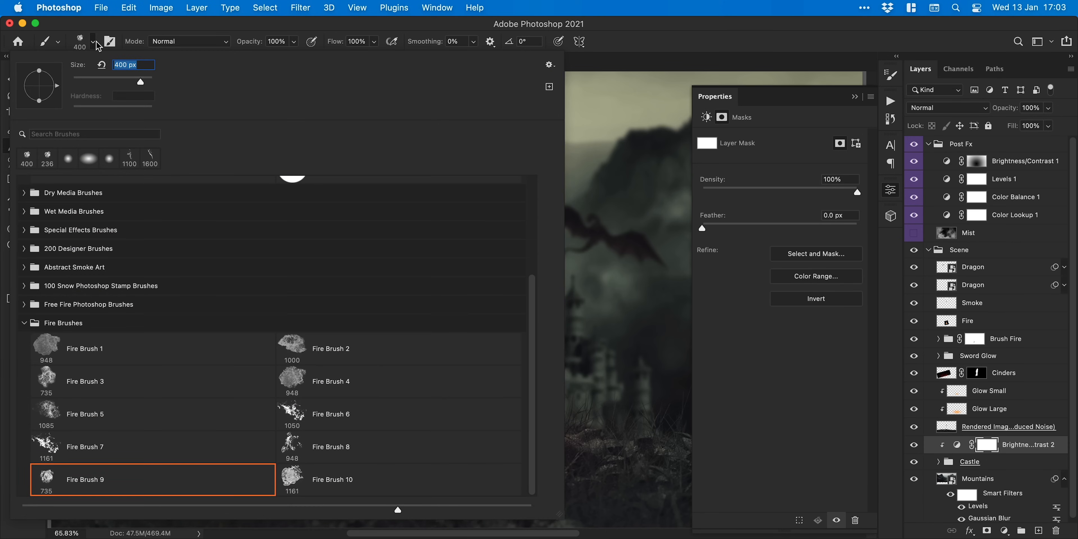
{"action": "scroll", "coordinate": [61, 219], "scroll_direction": "up", "scroll_amount": 5}
{"action": "left_click", "coordinate": [63, 231]}
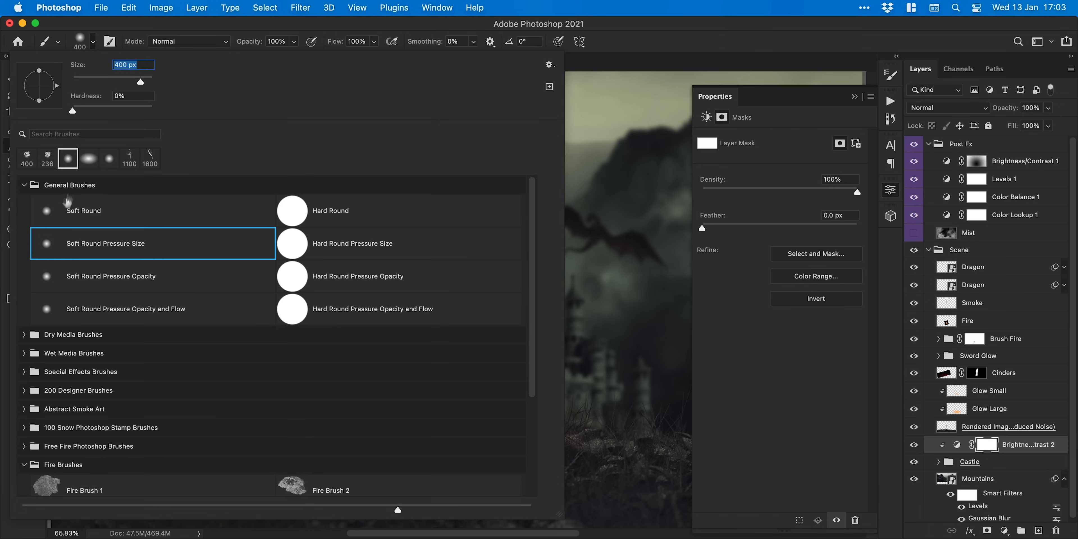
{"action": "left_click", "coordinate": [93, 41]}
{"action": "key", "text": "bracketright"}
{"action": "key", "text": "bracketright"}
{"action": "key", "text": "bracketright"}
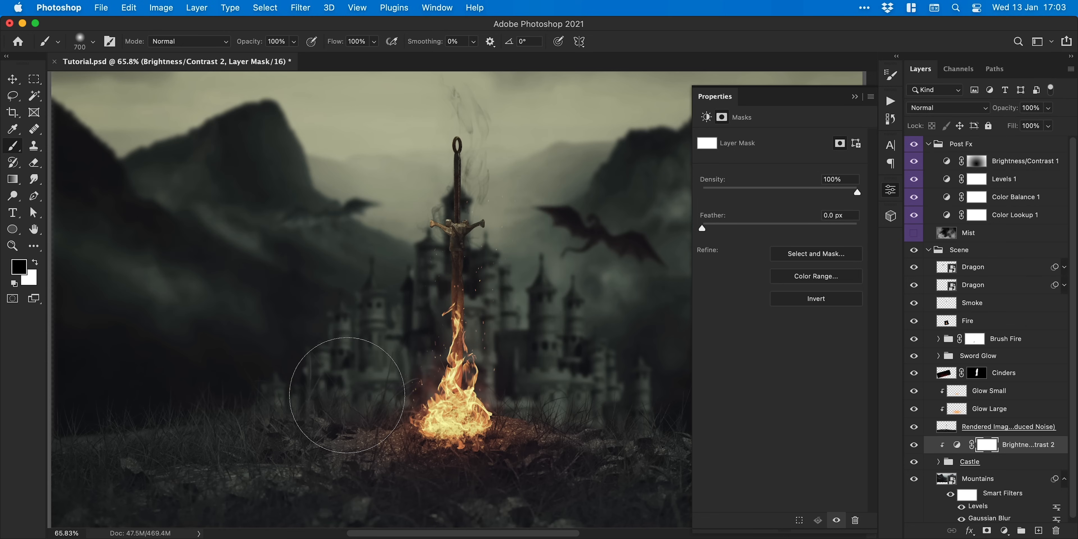
{"action": "mouse_move", "coordinate": [339, 377]}
{"action": "left_mouse_down"}
{"action": "mouse_move", "coordinate": [469, 368]}
{"action": "mouse_move", "coordinate": [385, 361]}
{"action": "left_mouse_up"}
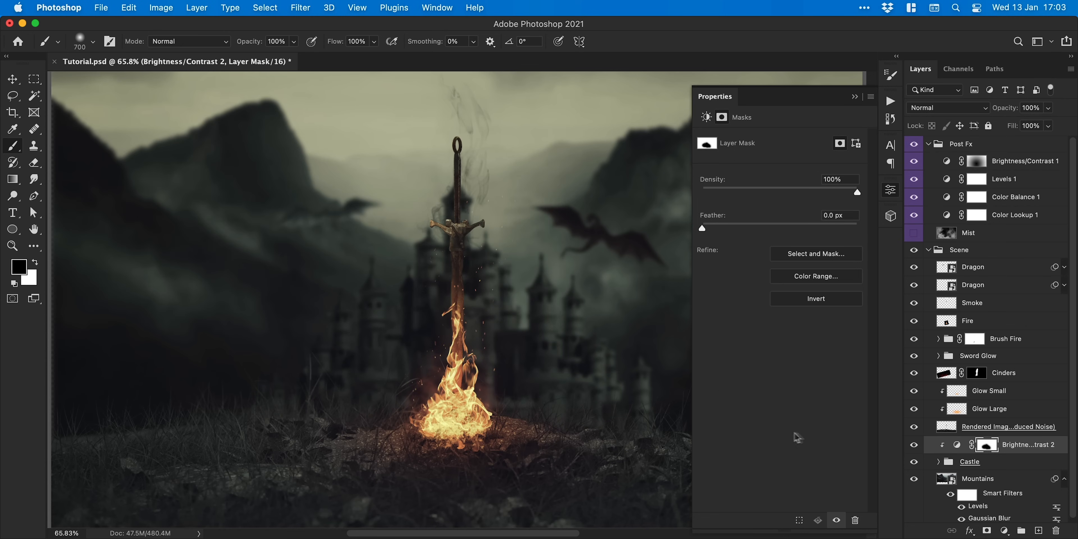
{"action": "left_click", "coordinate": [914, 445]}
{"action": "left_click", "coordinate": [914, 444]}
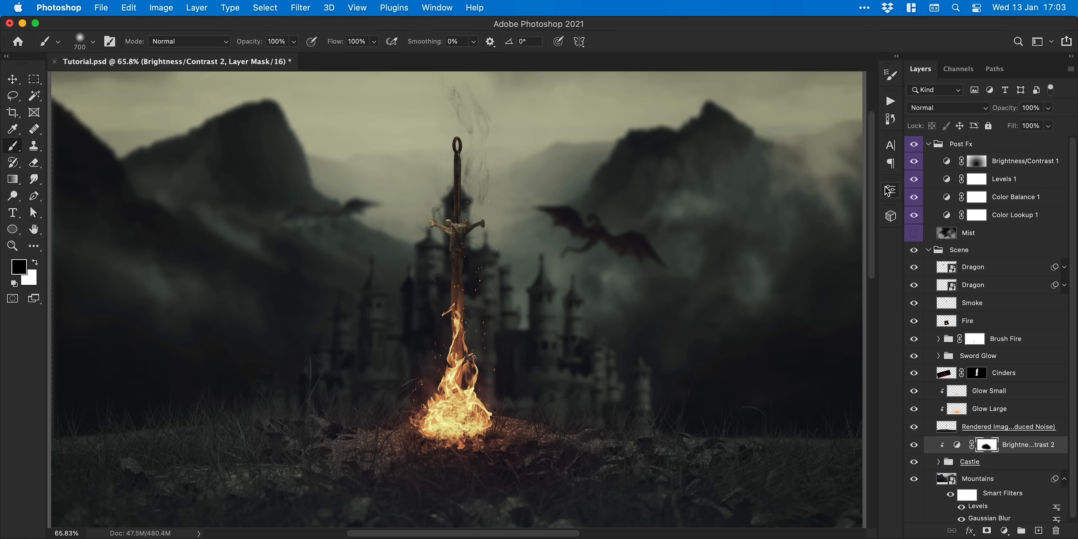
{"action": "left_click", "coordinate": [891, 190]}
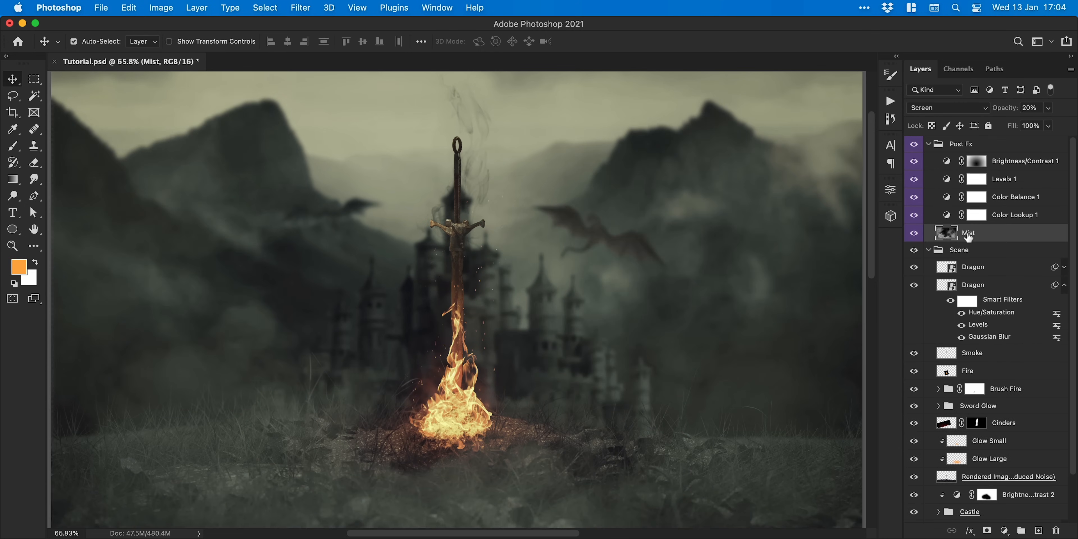
Set the Mist layer's opacity to 15% and compare the scene with and without the Post Fx group.
{"action": "key", "text": "1"}
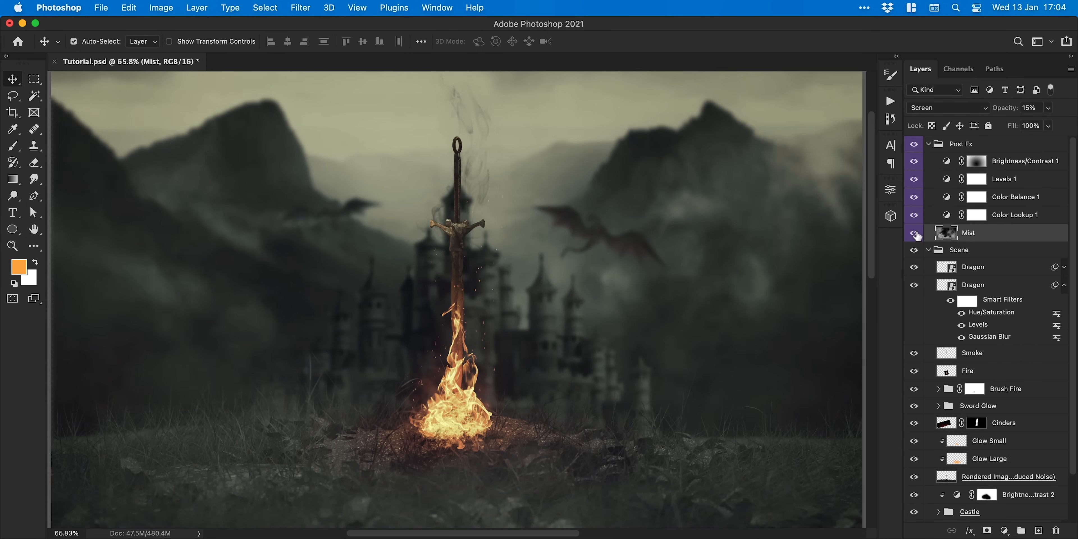
{"action": "left_click", "coordinate": [913, 144]}
{"action": "left_click", "coordinate": [914, 144]}
Add a Curves adjustment atop Post Fx with an S-shaped RGB curve, shadow point at input 79, output 52, and fine-tune its color channels.
{"action": "left_click", "coordinate": [1022, 161]}
{"action": "left_click", "coordinate": [1004, 530]}
{"action": "left_click", "coordinate": [1005, 475]}
{"action": "left_click_drag", "start_coordinate": [768, 259], "coordinate": [768, 271]}
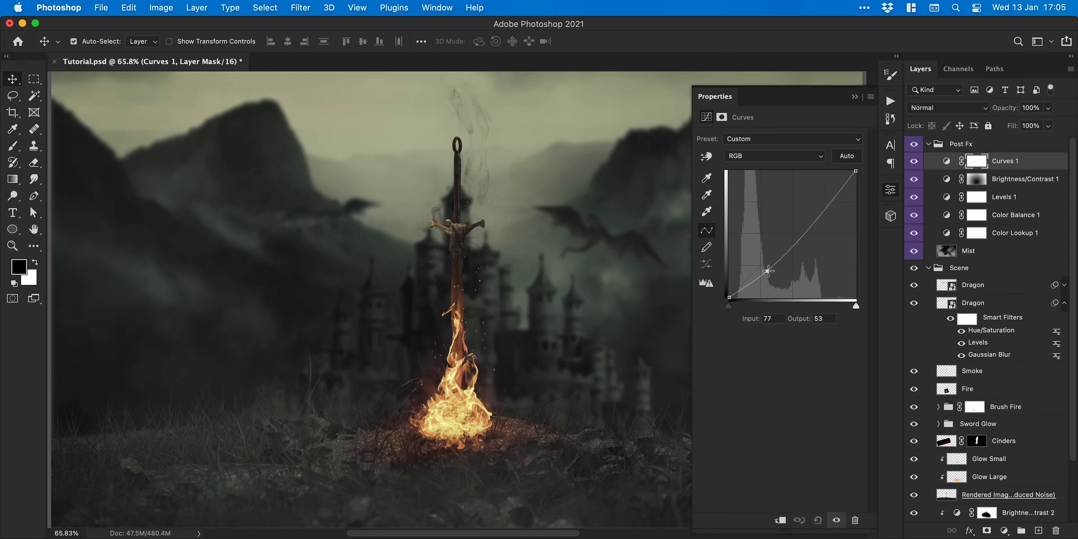
{"action": "left_click_drag", "start_coordinate": [810, 230], "coordinate": [810, 223]}
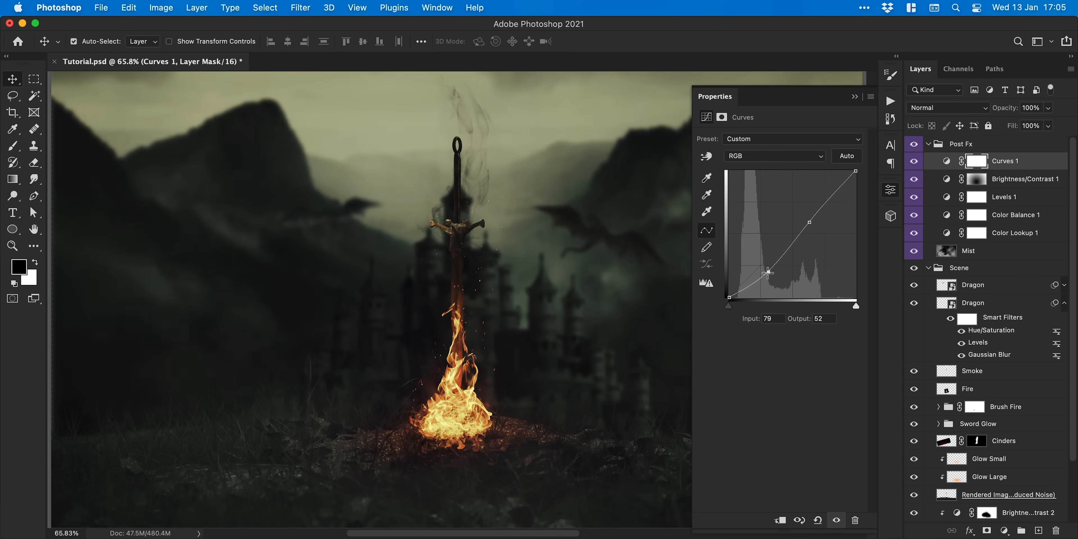
{"action": "key", "text": "alt+5"}
{"action": "mouse_move", "coordinate": [772, 254]}
{"action": "left_mouse_down"}
{"action": "mouse_move", "coordinate": [772, 267]}
{"action": "mouse_move", "coordinate": [782, 243]}
{"action": "left_mouse_up"}
{"action": "key", "text": "alt+4"}
Move the Color Balance adjustment above Curves and shift its midtone yellow-blue balance toward blue.
{"action": "left_click_drag", "start_coordinate": [919, 169], "coordinate": [948, 161]}
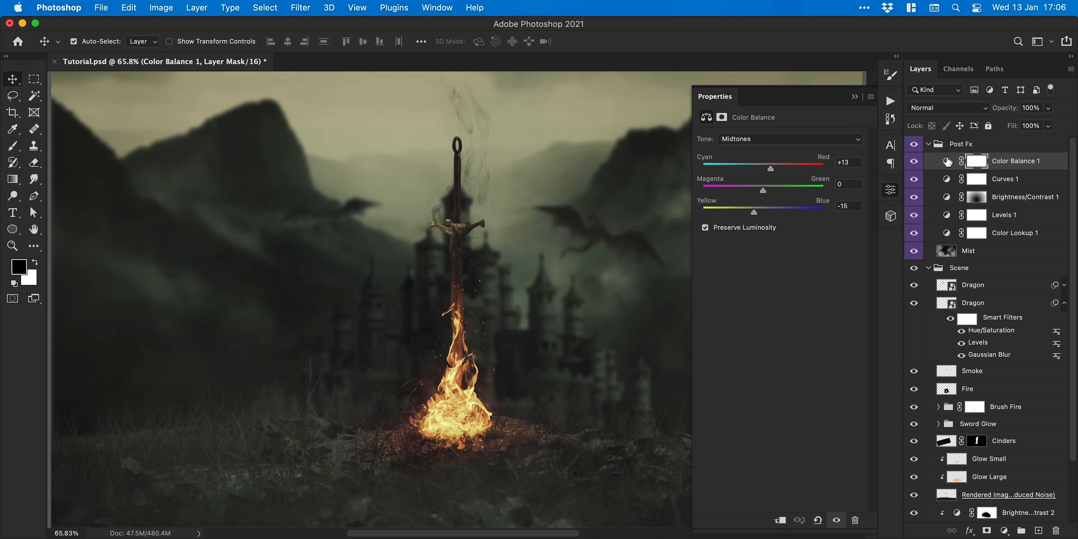
{"action": "left_click_drag", "start_coordinate": [760, 211], "coordinate": [762, 210]}
Raise the brightness in a new Brightness/Contrast adjustment, and duplicate Color Lookup to the top of Post Fx with reduced opacity.
{"action": "left_click_drag", "start_coordinate": [779, 173], "coordinate": [792, 173]}
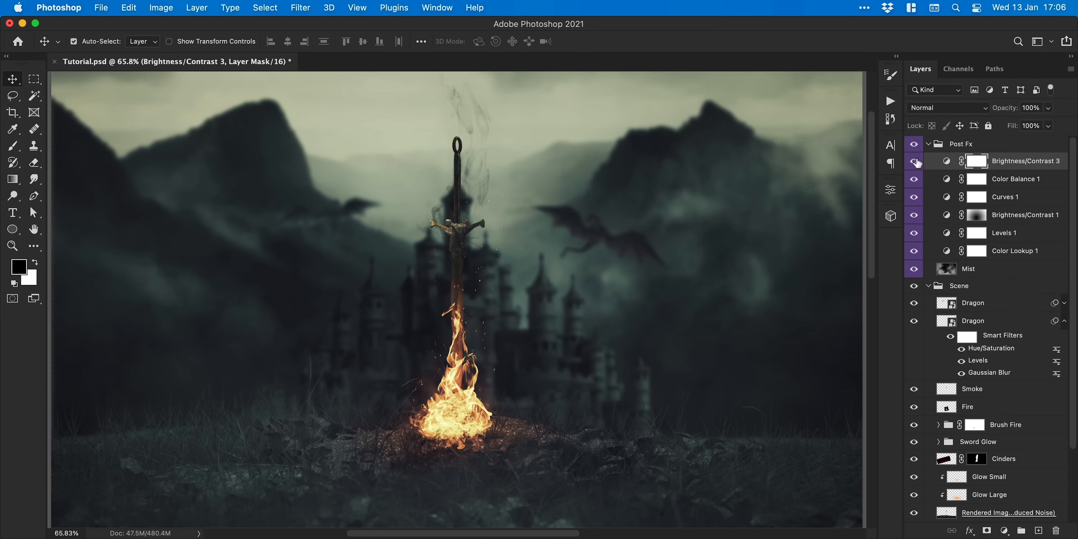
{"action": "left_click_drag", "start_coordinate": [1013, 250], "coordinate": [1013, 155]}
{"action": "left_click_drag", "start_coordinate": [1049, 108], "coordinate": [1007, 126]}
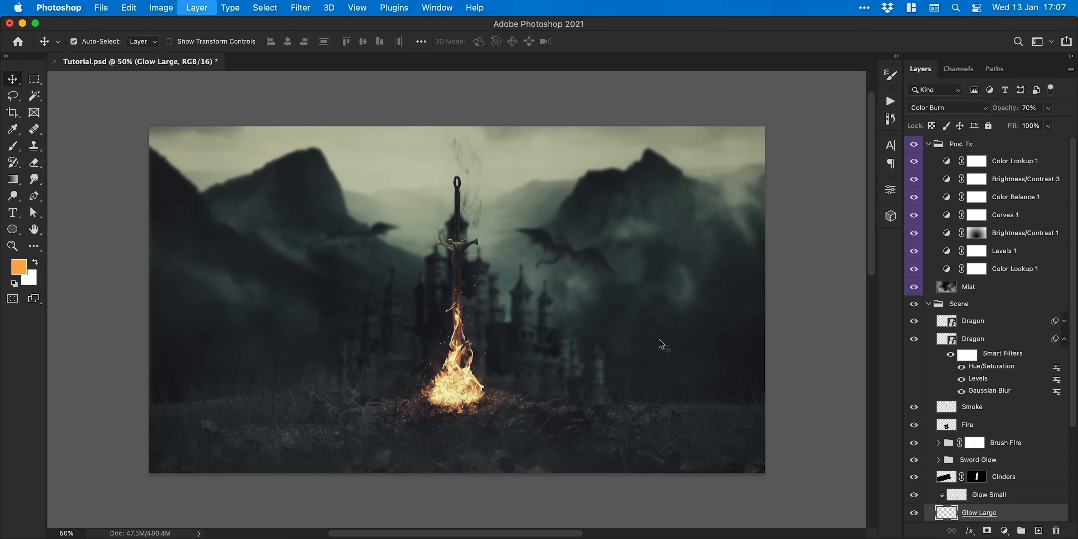
Move the Glow Large layer above Glow Small.
{"action": "key", "text": "alt+]"}
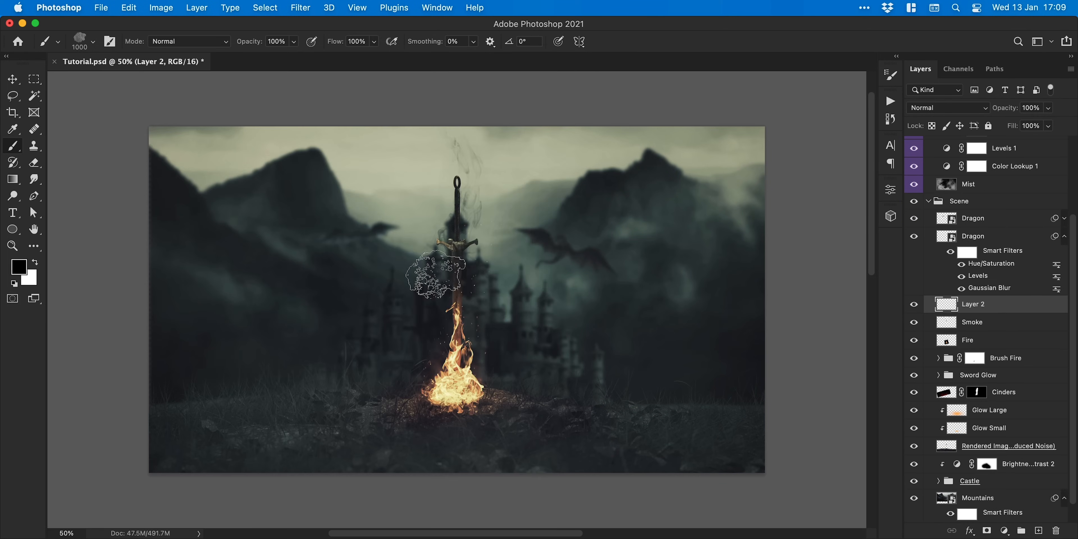
Stamp black smoke around the sword's hilt on the new layer above Smoke with a textured brush, and lower the layer's opacity.
{"action": "left_click", "coordinate": [435, 274]}
{"action": "left_click", "coordinate": [435, 274]}
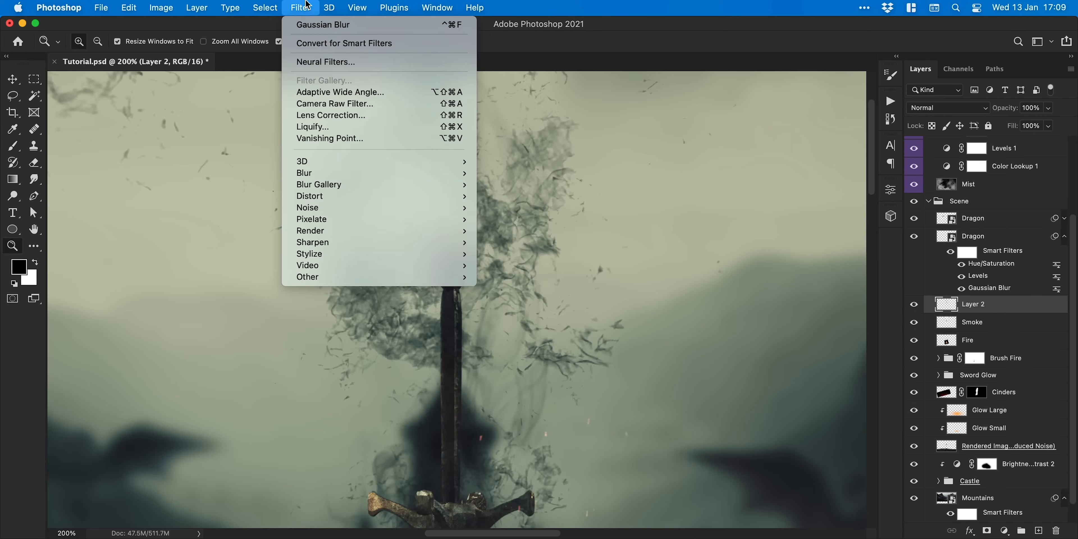
{"action": "left_click", "coordinate": [419, 251]}
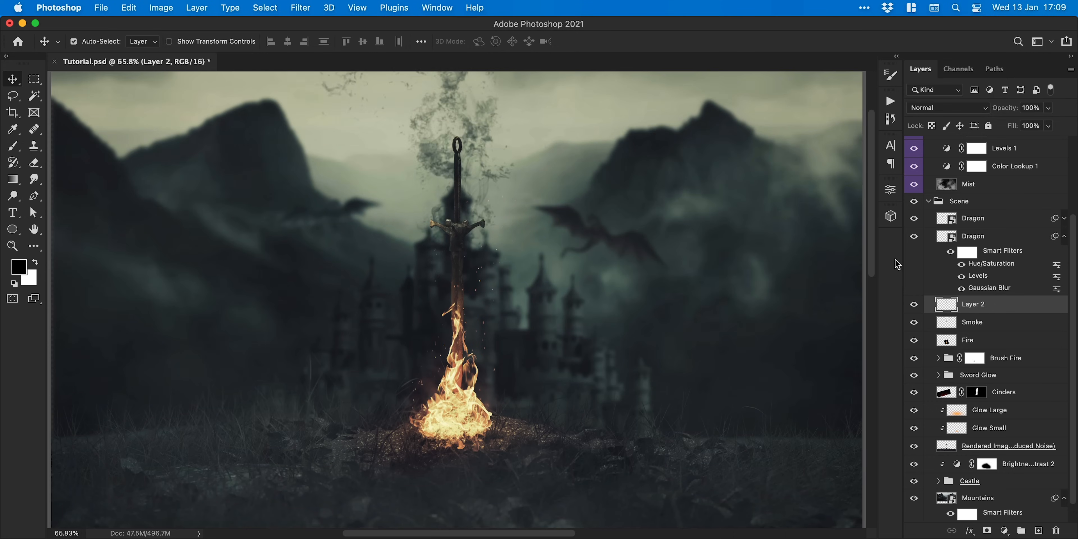
{"action": "left_click_drag", "start_coordinate": [1052, 122], "coordinate": [1004, 126]}
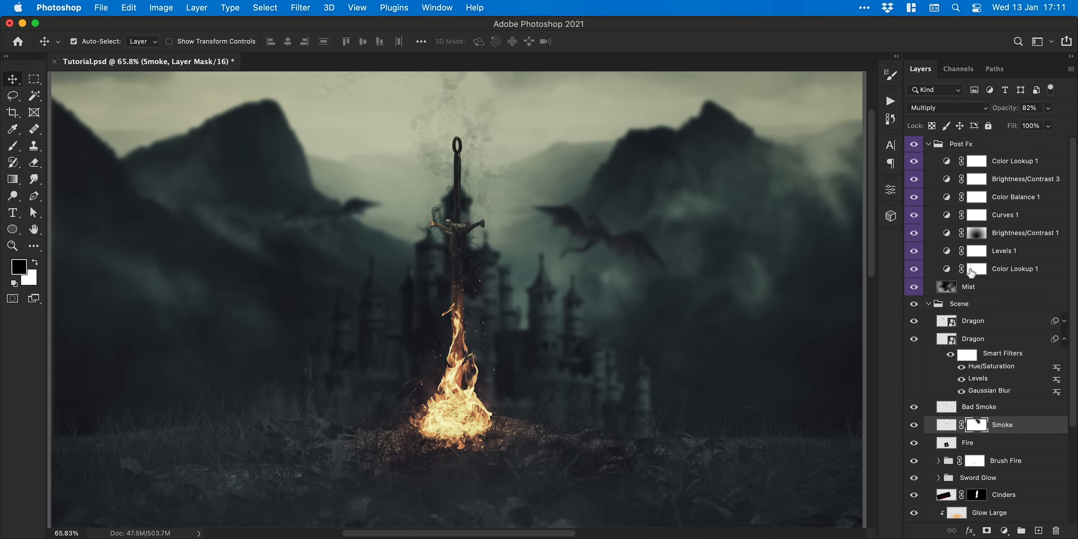
{"action": "left_click", "coordinate": [1013, 269]}
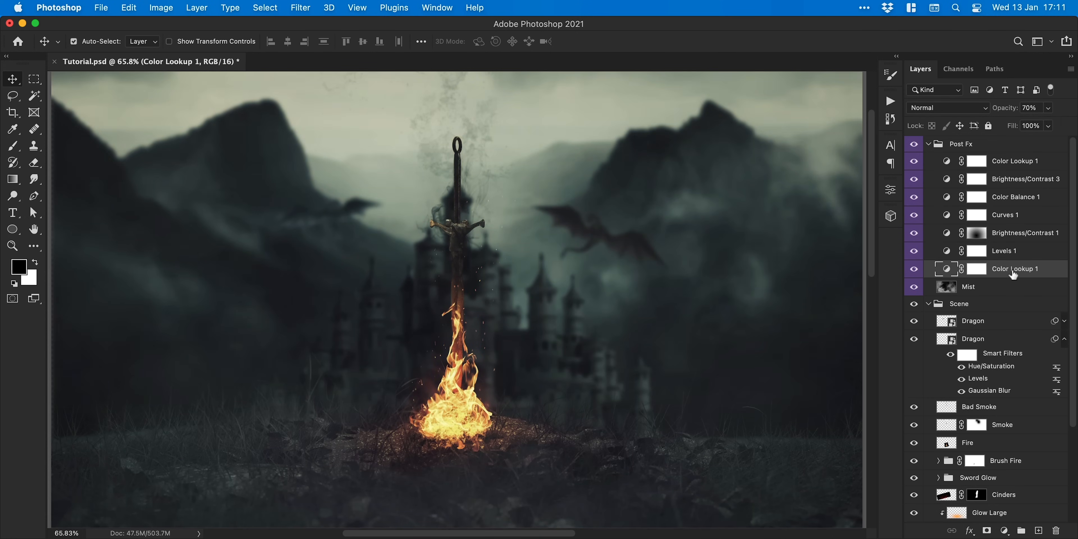
{"action": "key", "text": "ctrl+minus"}
{"action": "left_click_drag", "start_coordinate": [554, 259], "coordinate": [554, 233]}
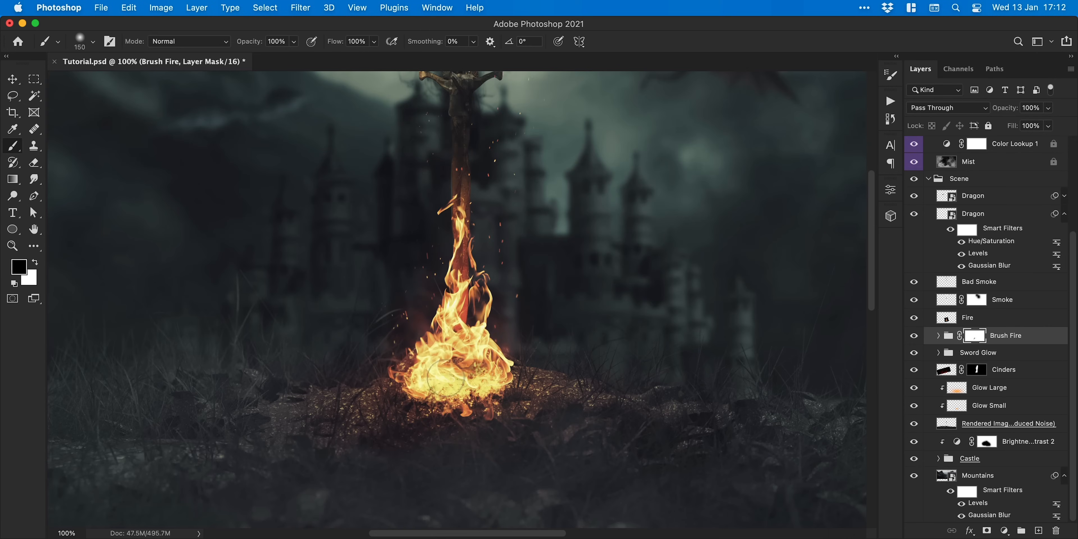
Copy the Brush Fire group's layer mask onto the Fire layer.
{"action": "key", "text": "v"}
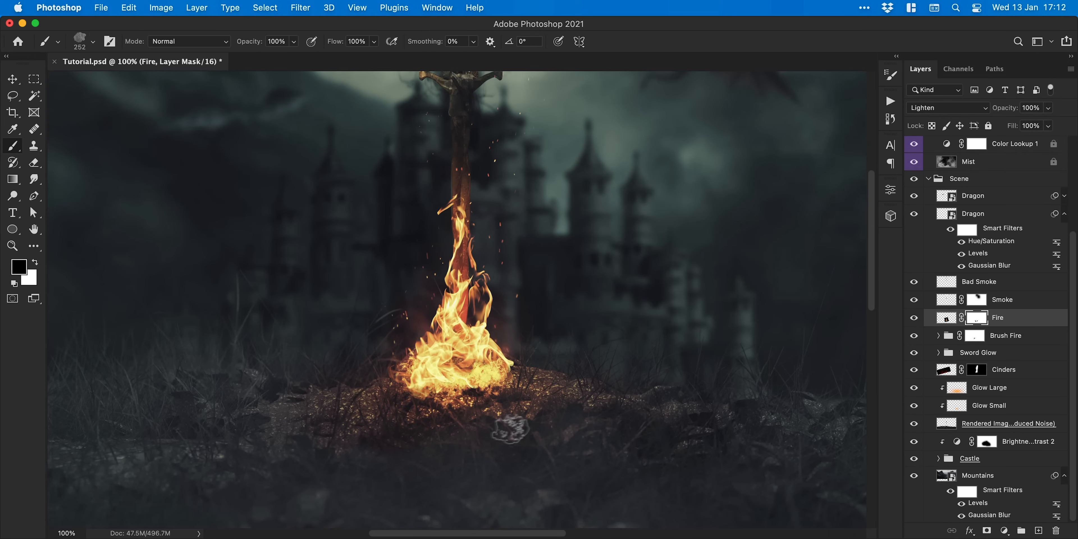
{"action": "left_click_drag", "start_coordinate": [975, 336], "coordinate": [1001, 319], "text": "alt"}
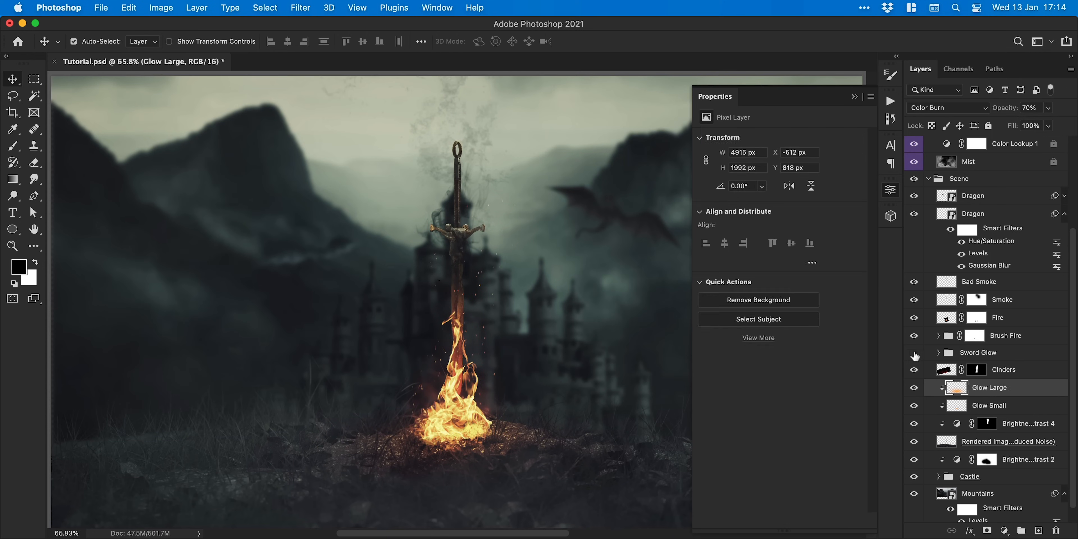
{"action": "left_click", "coordinate": [948, 107]}
{"action": "left_click", "coordinate": [942, 133]}
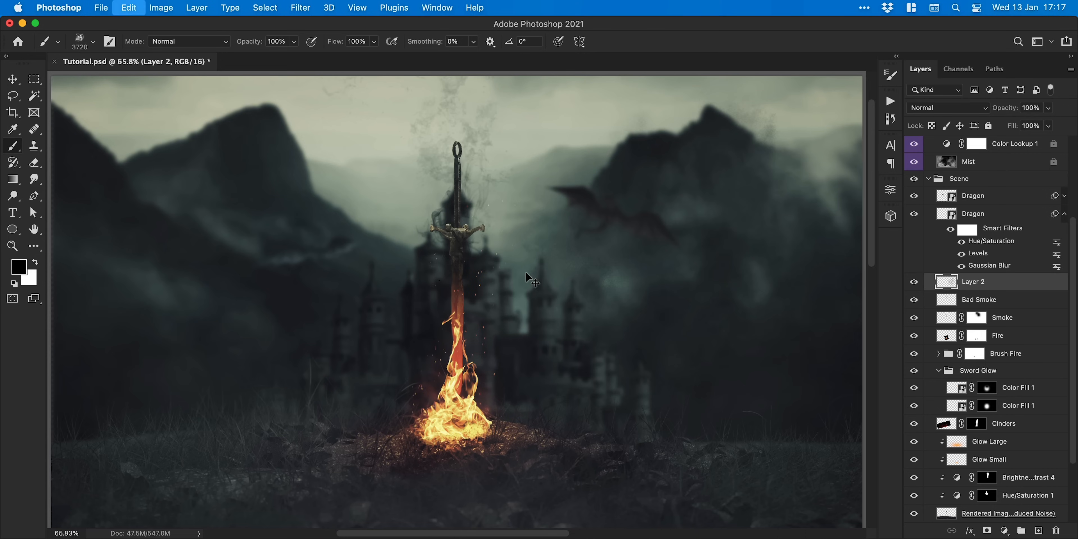
{"action": "left_click_drag", "start_coordinate": [540, 446], "coordinate": [577, 447]}
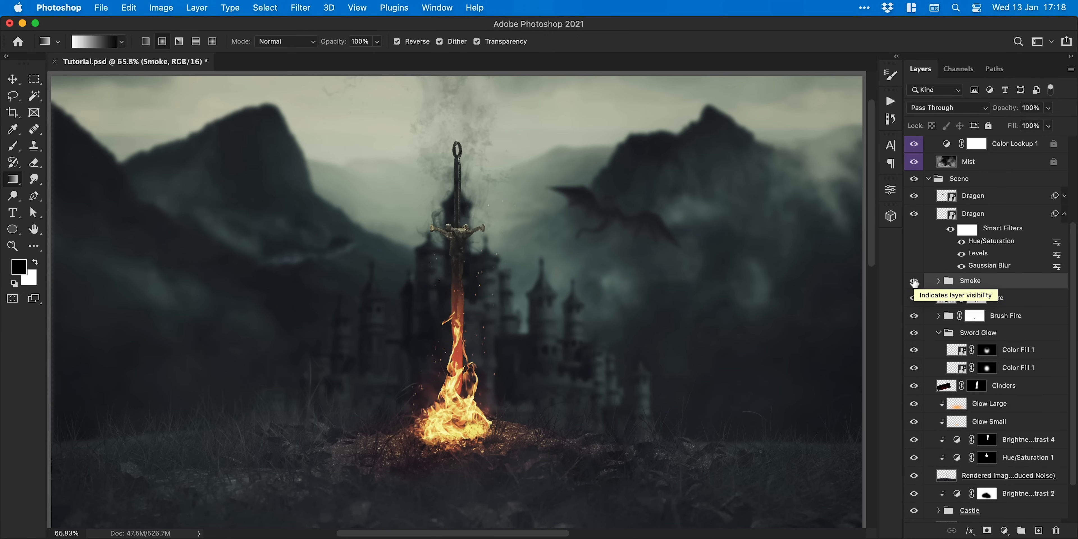
{"action": "left_click", "coordinate": [948, 108]}
{"action": "left_click", "coordinate": [927, 145]}
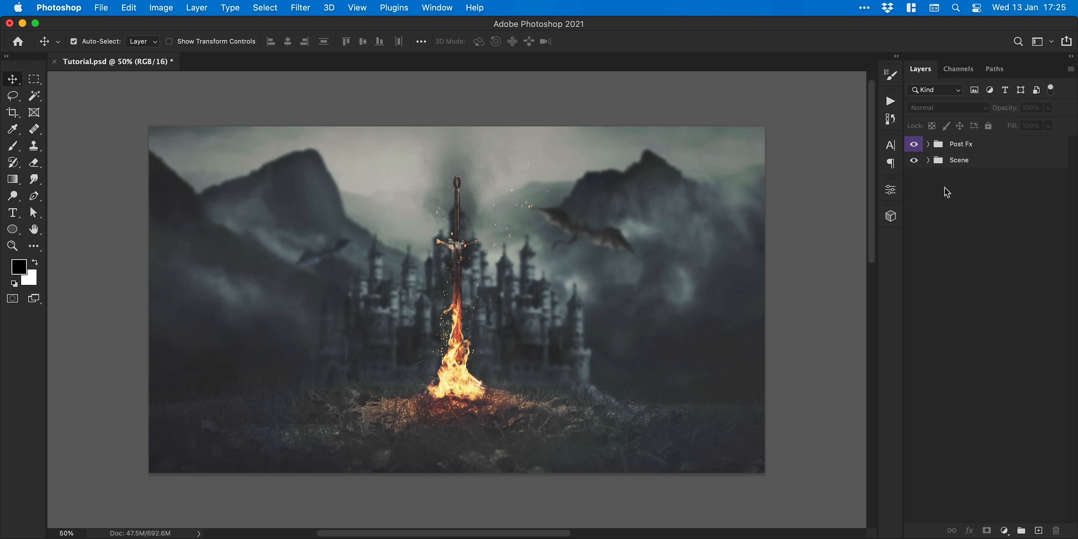
In the Post Fx group, hide the Cinders, Fire and Smoke layers, and toggle Smoke Cloud off and on.
{"action": "left_click", "coordinate": [928, 145]}
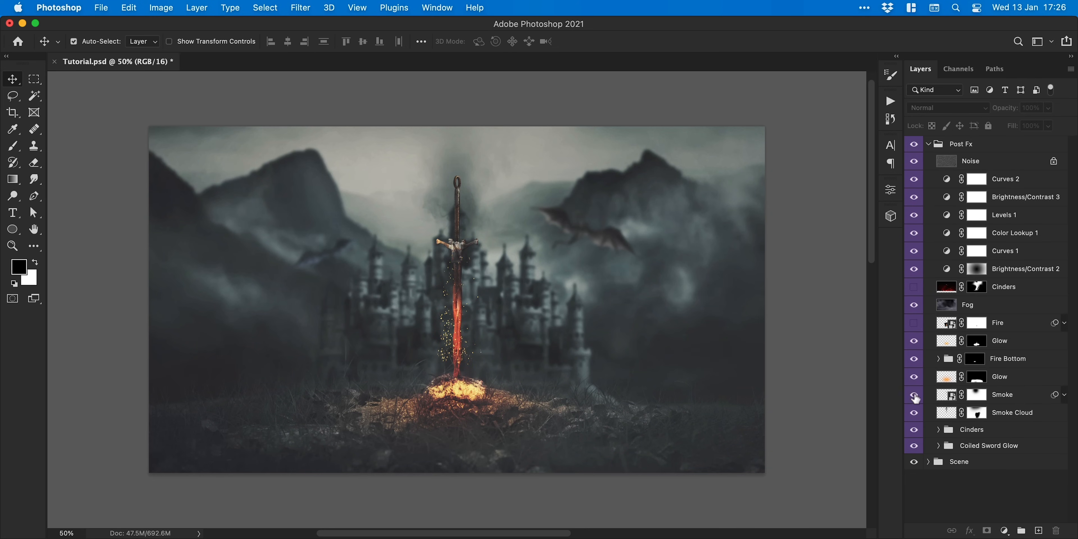
{"action": "left_click", "coordinate": [915, 413]}
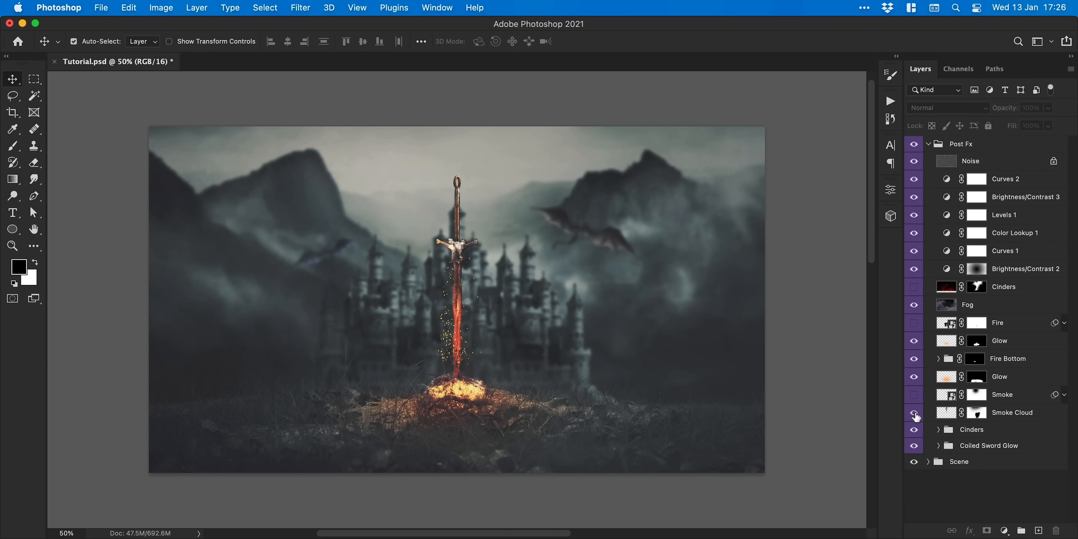
{"action": "left_click", "coordinate": [915, 413]}
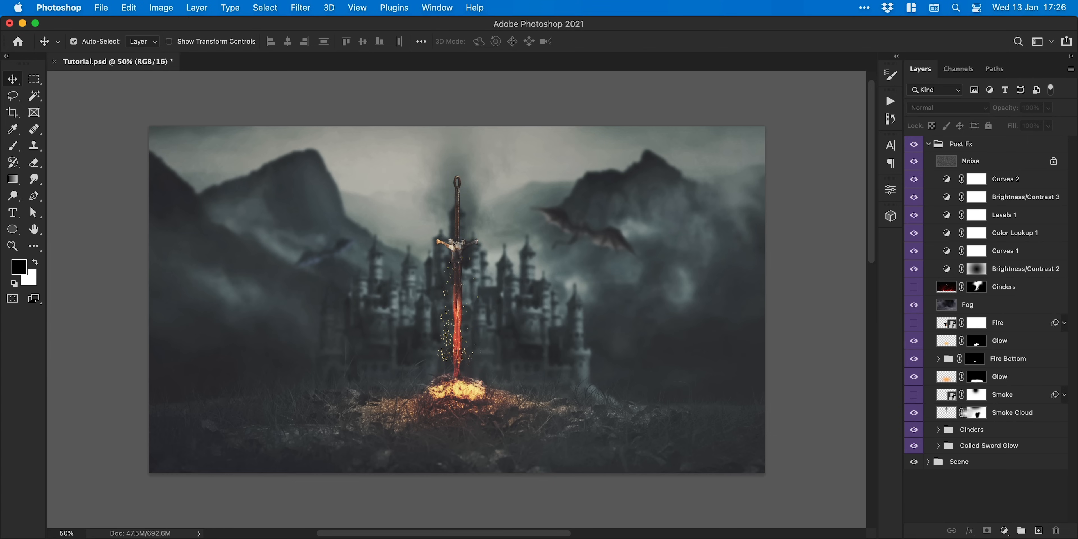
{"action": "left_click", "coordinate": [996, 414]}
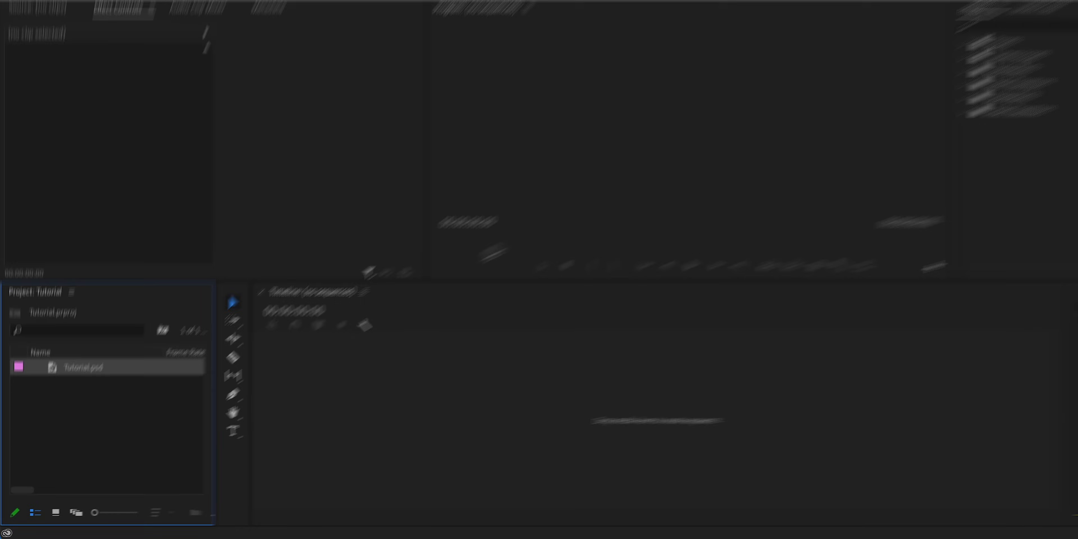
Switch to Premiere Pro and import the looping fire, particles, realistic smoke and ES_Funeral Pyre files from the Links folder.
{"action": "left_click", "coordinate": [240, 322]}
{"action": "double_click", "coordinate": [240, 322]}
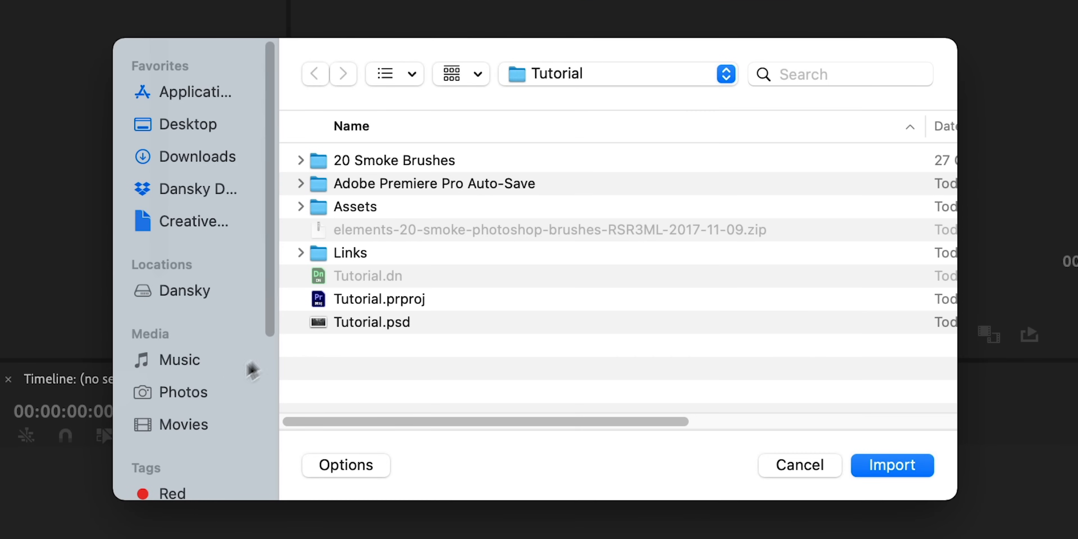
{"action": "double_click", "coordinate": [377, 255]}
{"action": "left_click", "coordinate": [377, 161]}
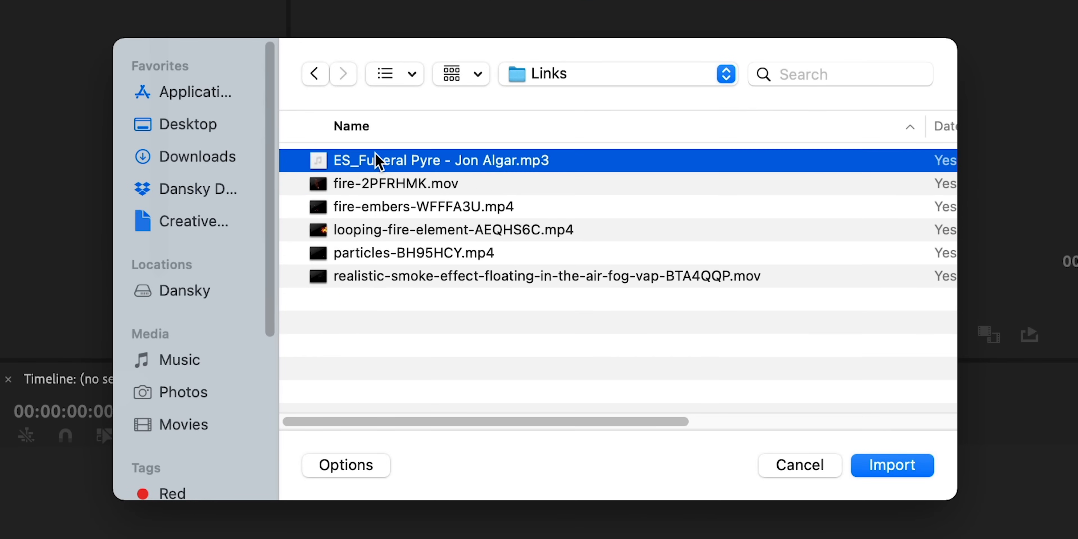
{"action": "left_click", "coordinate": [388, 273], "text": "shift"}
{"action": "left_click", "coordinate": [359, 203], "text": "super"}
{"action": "left_click", "coordinate": [356, 186], "text": "super"}
{"action": "key", "text": "Return"}
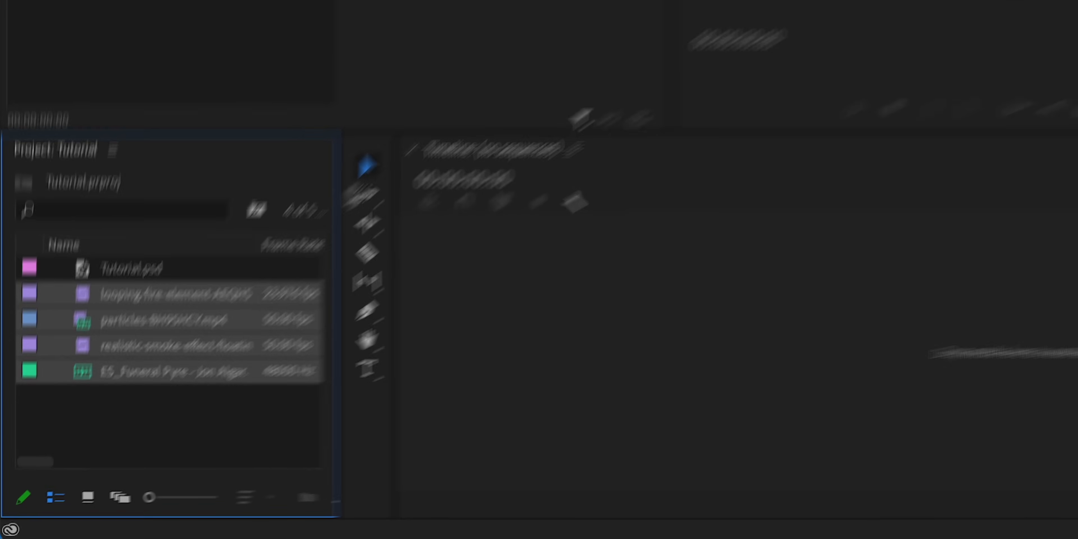
Create a sequence from Tutorial.psd and set its timebase to 24.00 frames/second.
{"action": "left_click", "coordinate": [216, 212]}
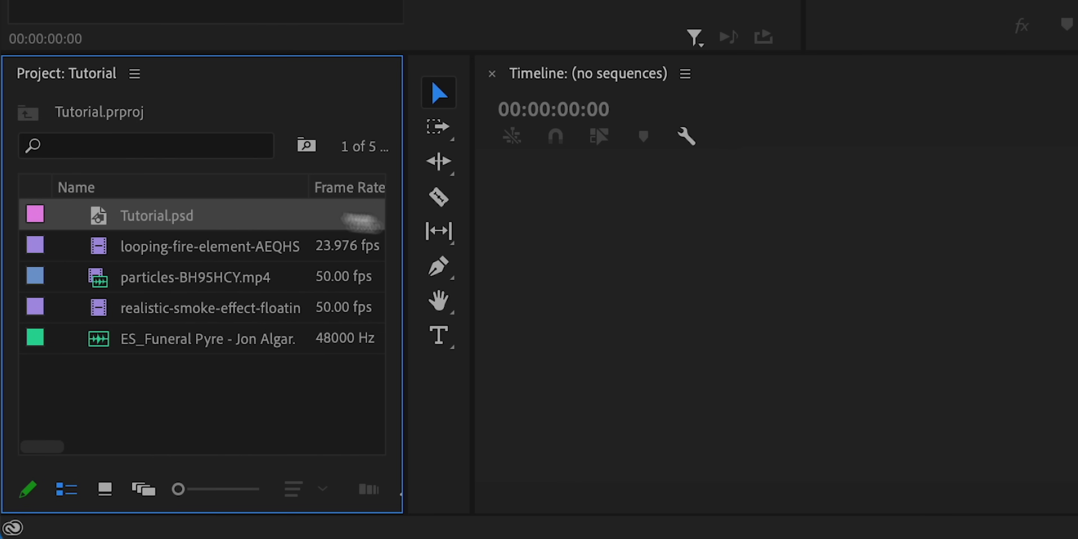
{"action": "left_click_drag", "start_coordinate": [641, 259], "coordinate": [645, 265]}
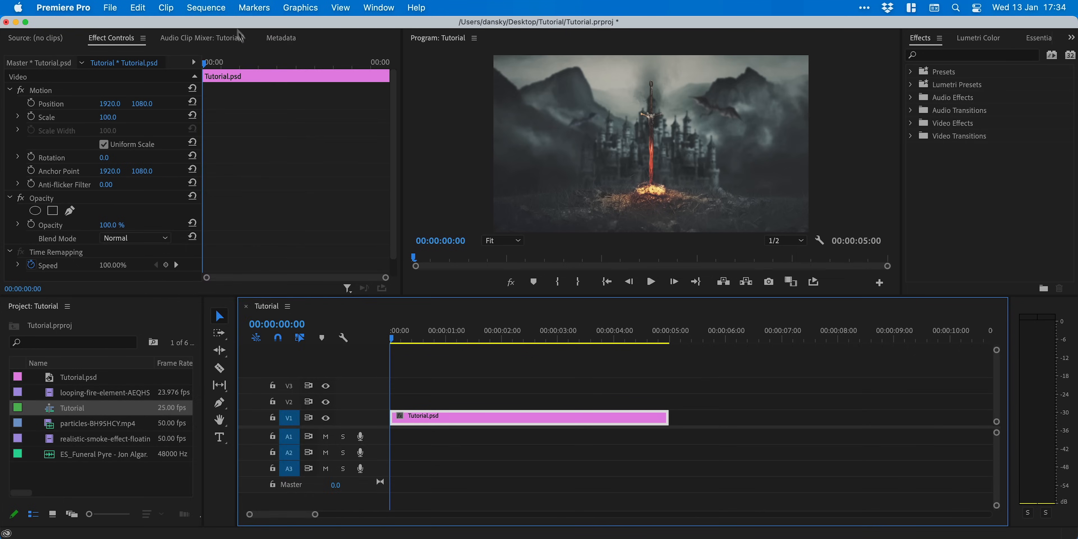
{"action": "left_click", "coordinate": [218, 7]}
{"action": "left_click", "coordinate": [224, 26]}
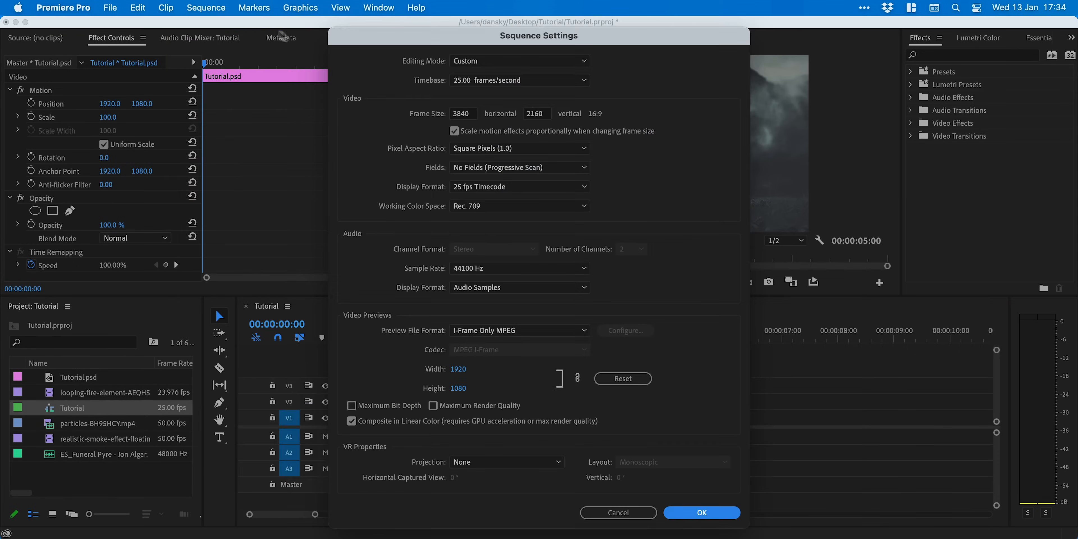
{"action": "left_click", "coordinate": [460, 80]}
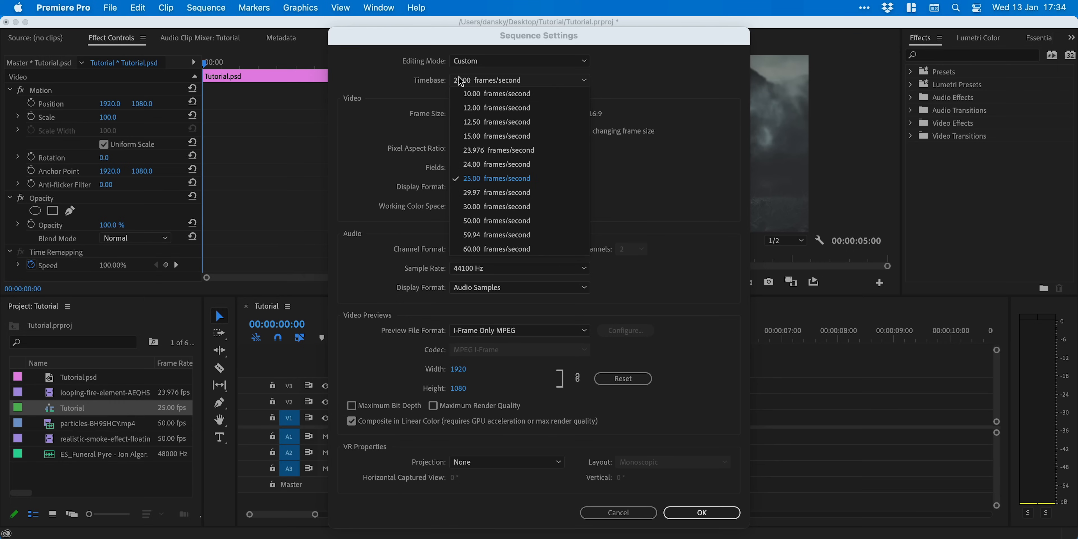
{"action": "left_click", "coordinate": [502, 165]}
{"action": "left_click", "coordinate": [679, 515]}
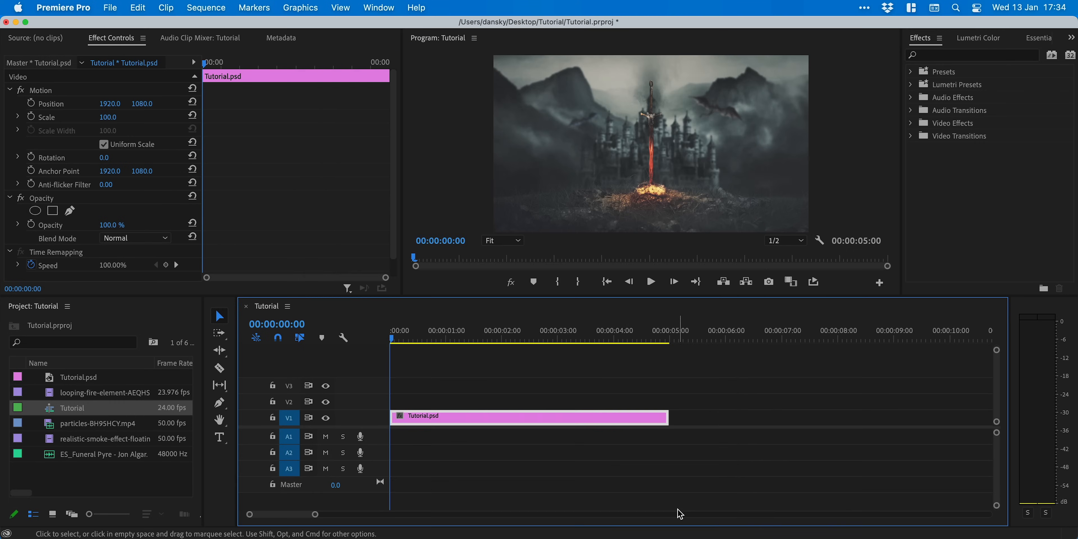
Enlarge the preview and video track areas, and add a fourth video track to the sequence.
{"action": "left_click_drag", "start_coordinate": [525, 295], "coordinate": [525, 346]}
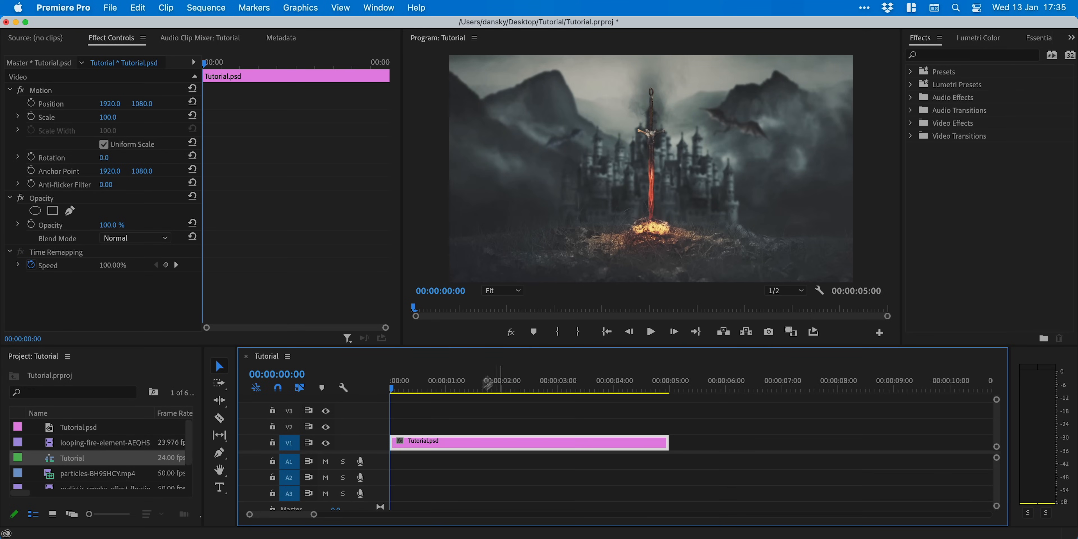
{"action": "left_click_drag", "start_coordinate": [382, 452], "coordinate": [384, 473]}
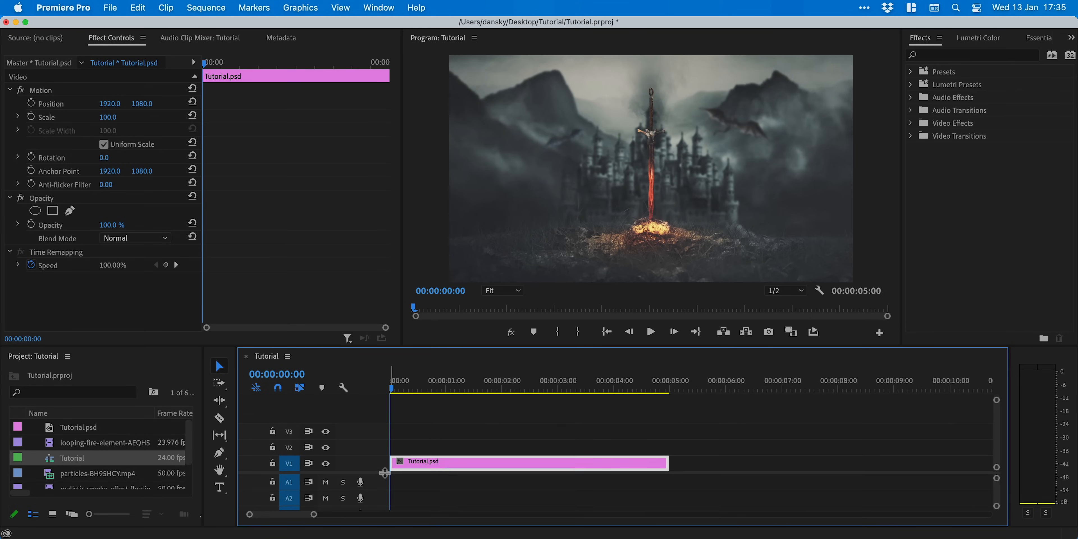
{"action": "right_click", "coordinate": [357, 437]}
{"action": "left_click", "coordinate": [385, 468]}
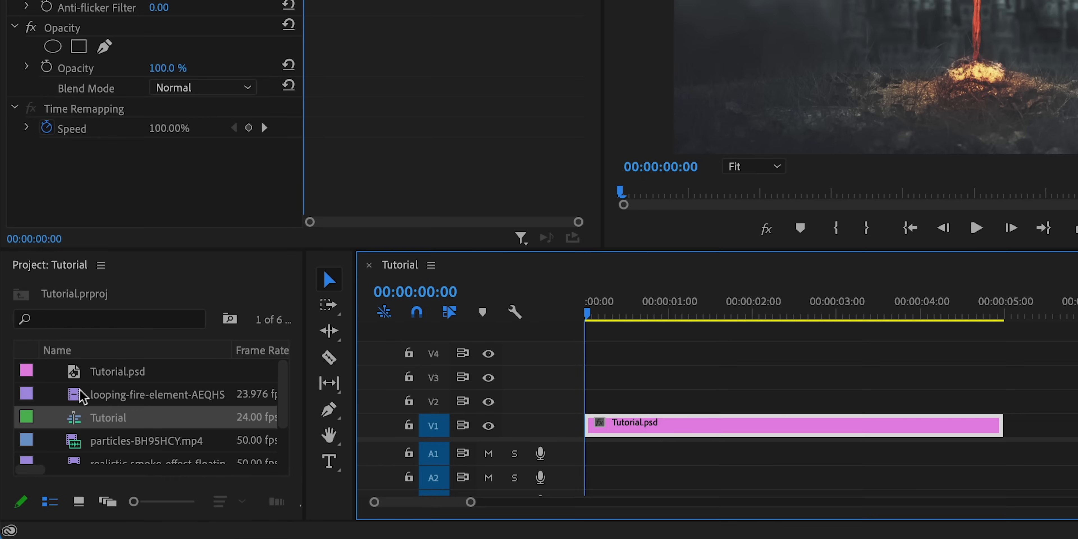
Preview the looping-fire-element clip and place it on track V2 at the start of the sequence.
{"action": "double_click", "coordinate": [52, 444]}
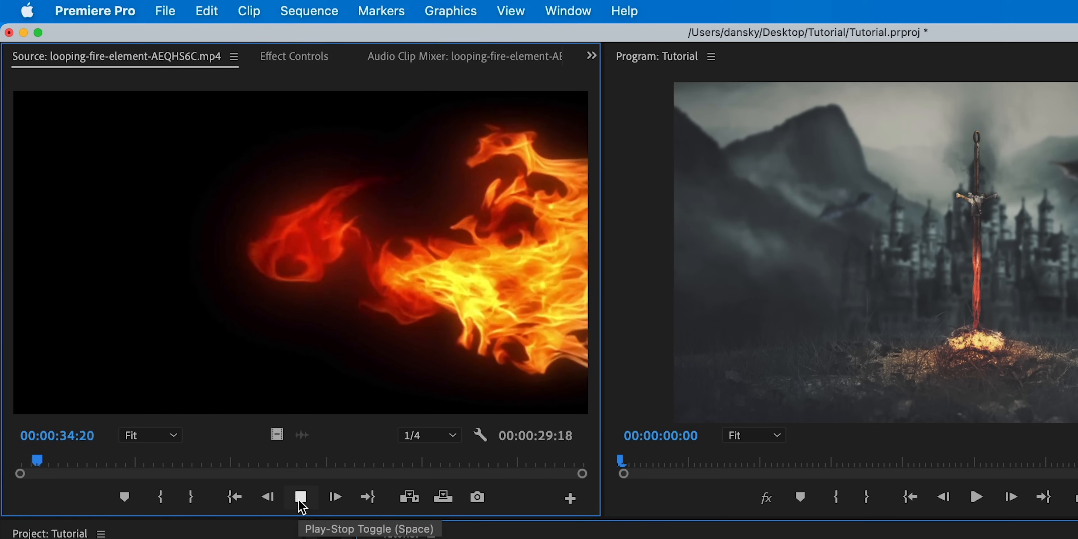
{"action": "left_click", "coordinate": [300, 497]}
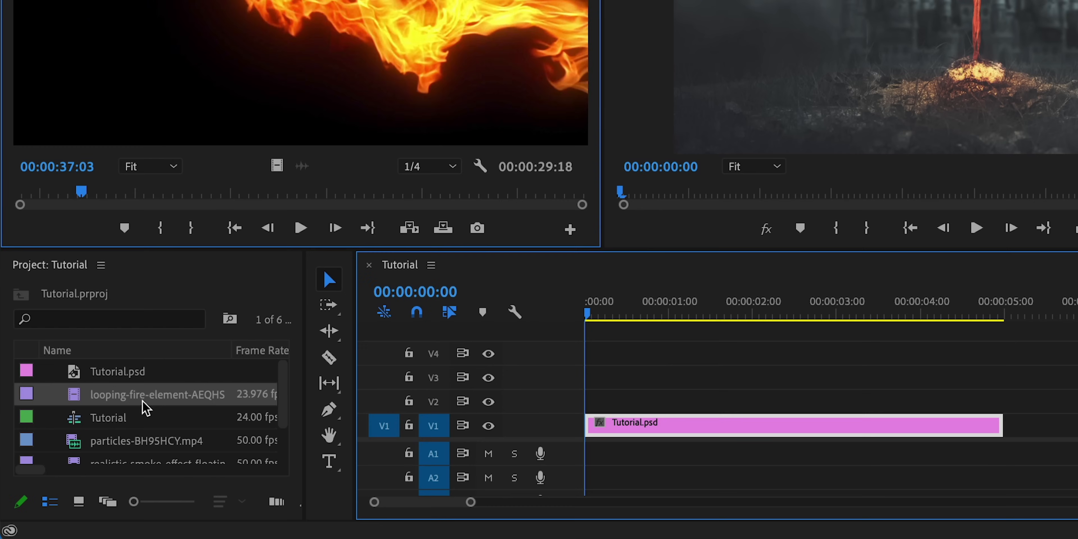
{"action": "left_click_drag", "start_coordinate": [144, 408], "coordinate": [590, 402]}
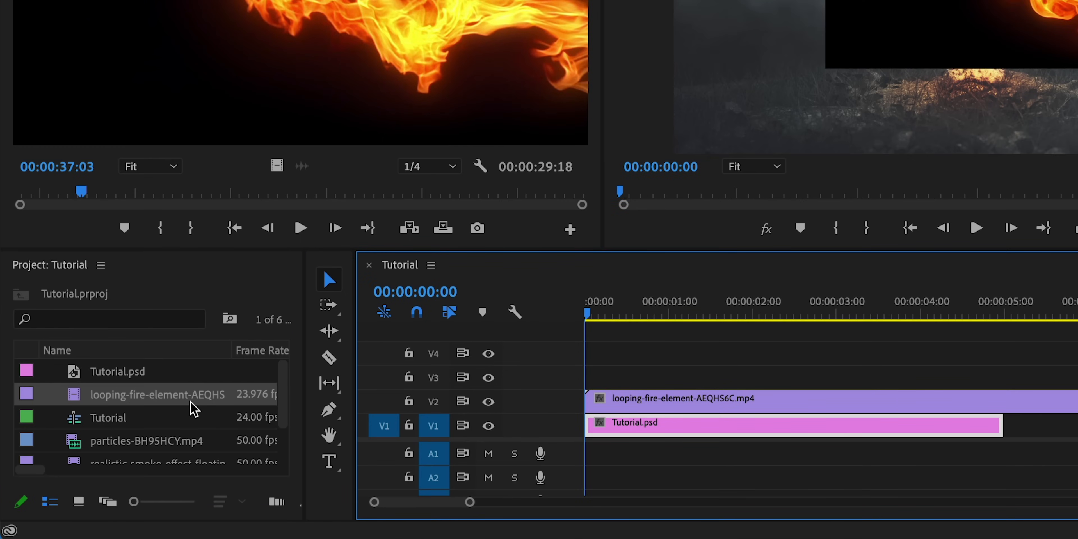
Place the ES_Funeral Pyre music on track A1 at the sequence start and mute that track.
{"action": "scroll", "coordinate": [192, 404], "scroll_direction": "down", "scroll_amount": 2}
{"action": "left_click_drag", "start_coordinate": [149, 443], "coordinate": [591, 461]}
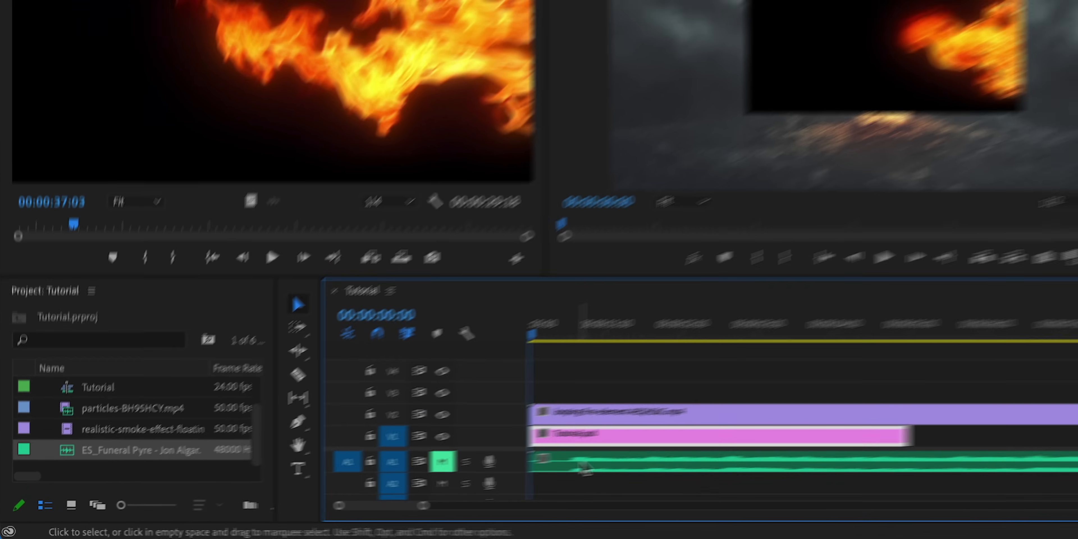
{"action": "left_click", "coordinate": [643, 455]}
Extend the Tutorial.psd clip on V1 to the end of the music clip.
{"action": "scroll", "coordinate": [643, 454], "scroll_direction": "down", "scroll_amount": 6}
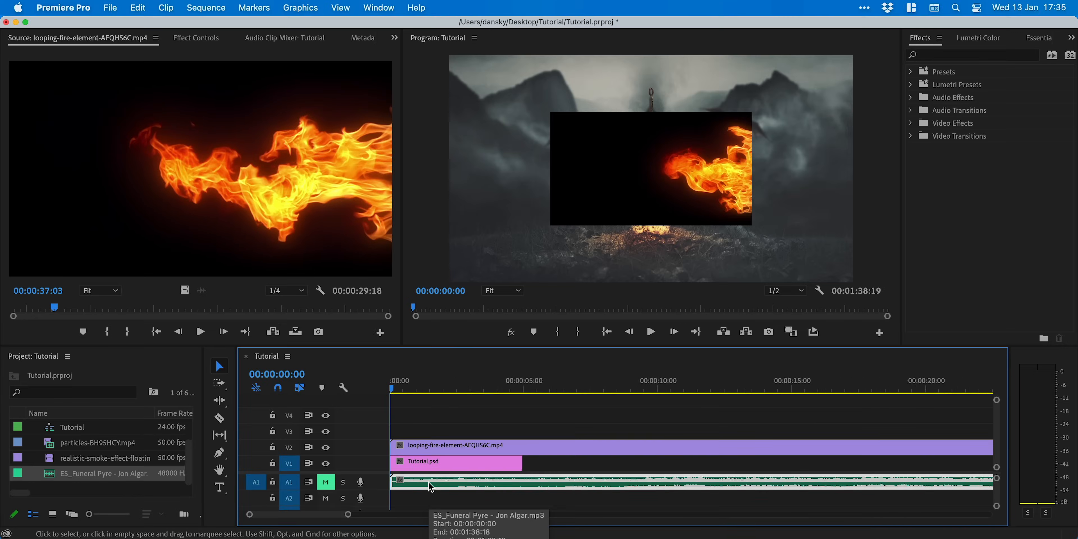
{"action": "scroll", "coordinate": [431, 487], "scroll_direction": "down", "scroll_amount": 3}
{"action": "left_click_drag", "start_coordinate": [409, 463], "coordinate": [628, 464]}
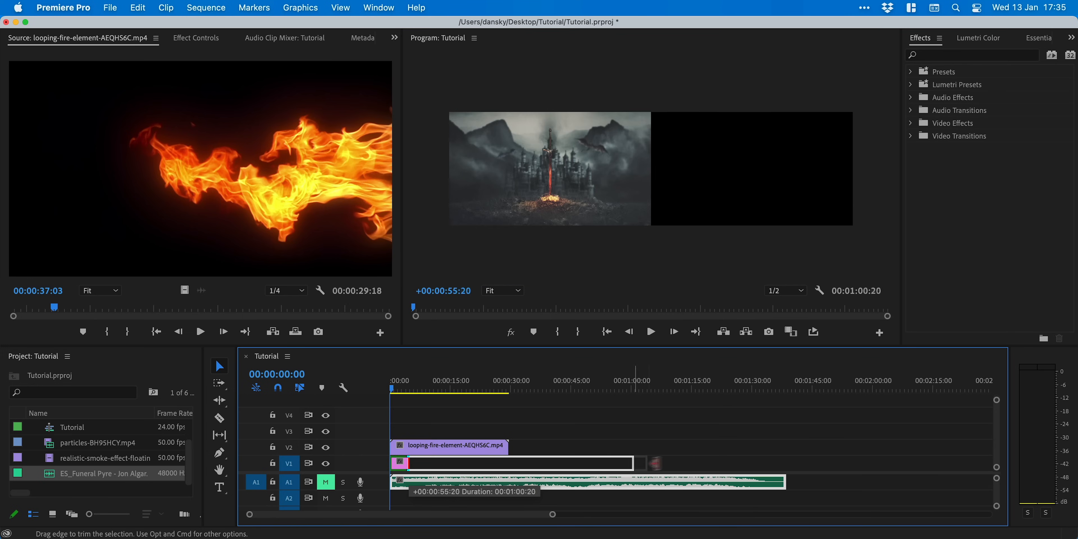
{"action": "left_click_drag", "start_coordinate": [780, 456], "coordinate": [787, 456]}
With the playhead at 00:00:18:05, set the looping fire clip to Screen blend mode, rotation 90°, scale 45 and vertical position 1204.
{"action": "left_click", "coordinate": [594, 390]}
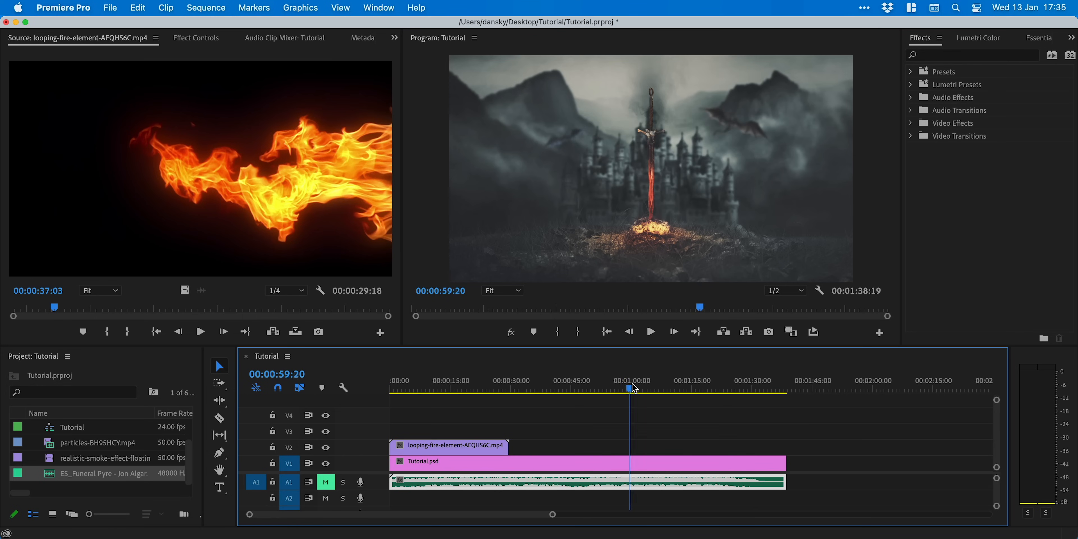
{"action": "left_click_drag", "start_coordinate": [574, 388], "coordinate": [464, 397]}
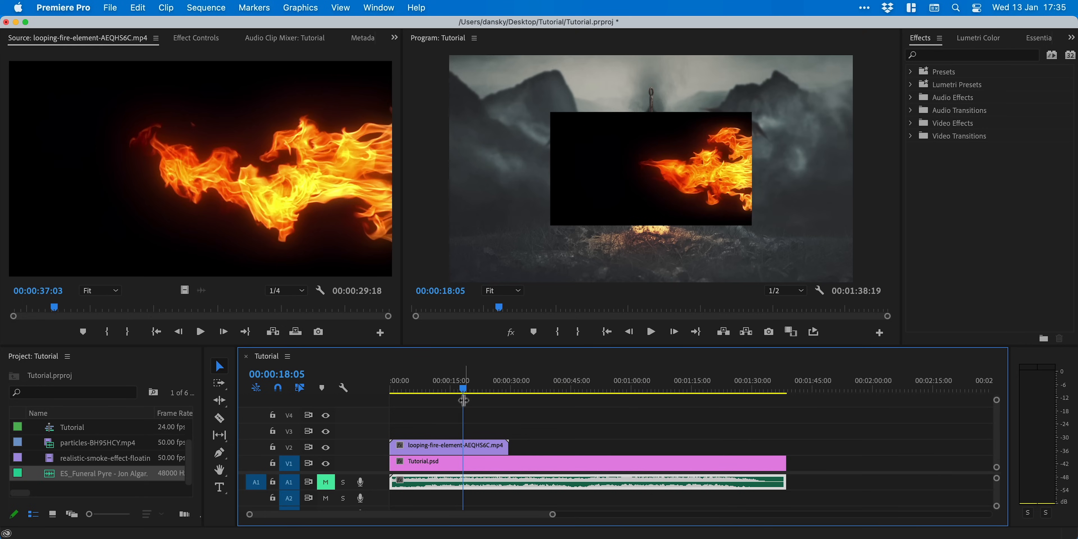
{"action": "left_click", "coordinate": [455, 447]}
{"action": "left_click", "coordinate": [196, 40]}
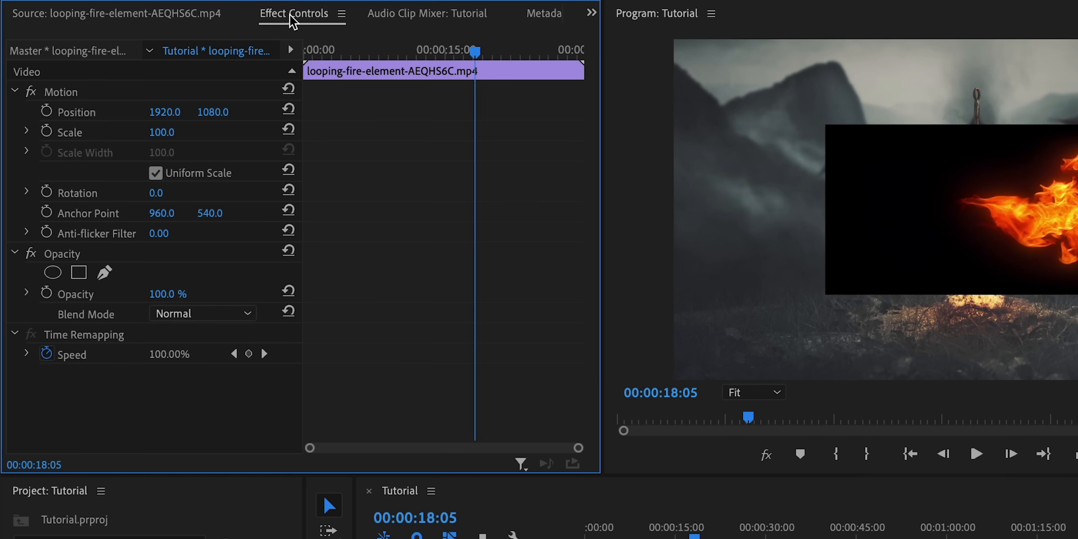
{"action": "left_click", "coordinate": [212, 312]}
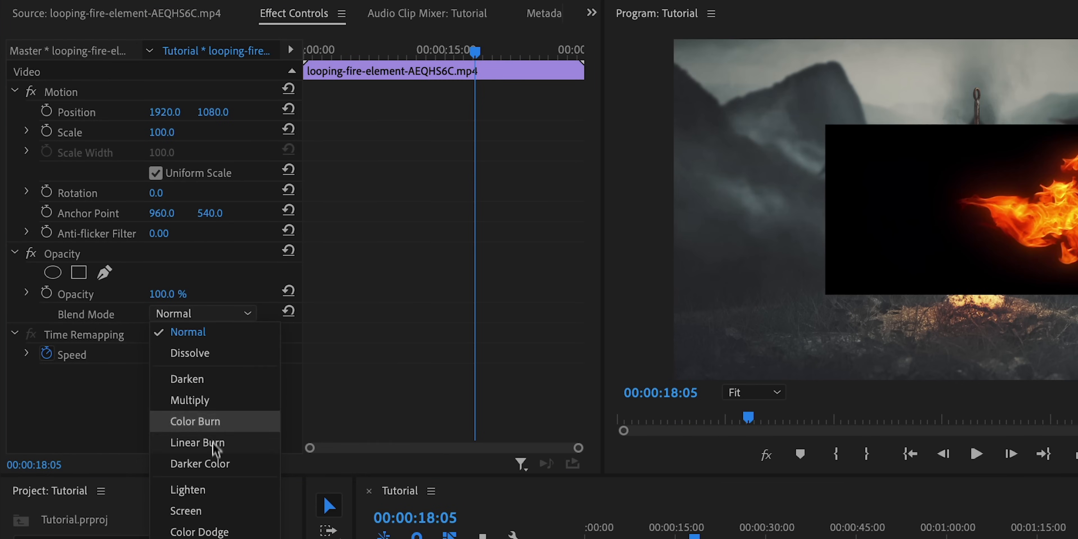
{"action": "left_click", "coordinate": [215, 512]}
{"action": "left_click_drag", "start_coordinate": [156, 192], "coordinate": [195, 193]}
{"action": "left_click_drag", "start_coordinate": [161, 132], "coordinate": [136, 132]}
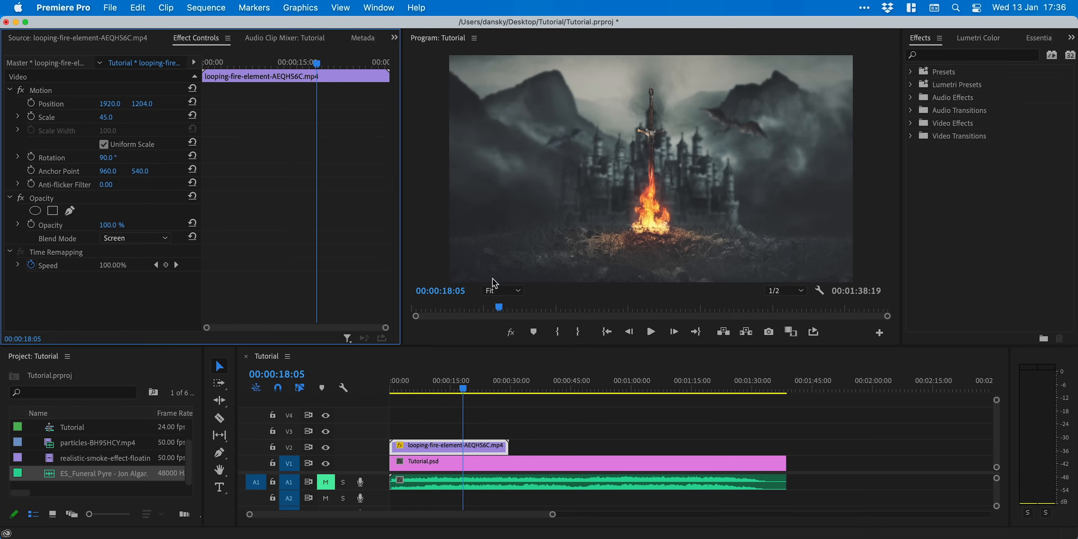
Play back the fire around the sword's base at 75% preview zoom, and refine its scale to 44 and position to 1923, 1221.
{"action": "left_click", "coordinate": [754, 392]}
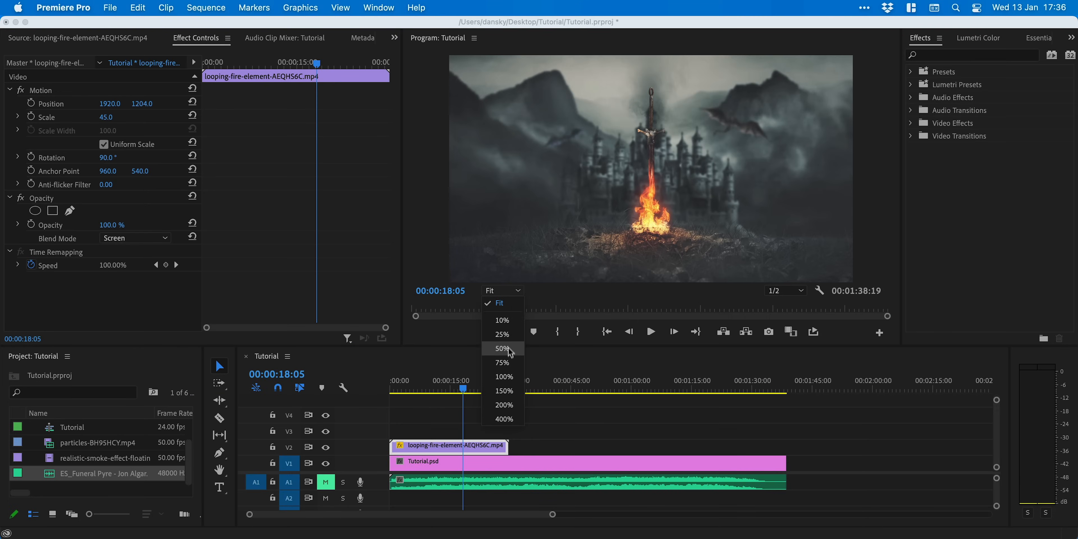
{"action": "left_click", "coordinate": [511, 361]}
{"action": "left_click_drag", "start_coordinate": [886, 184], "coordinate": [893, 219]}
{"action": "key", "text": "space"}
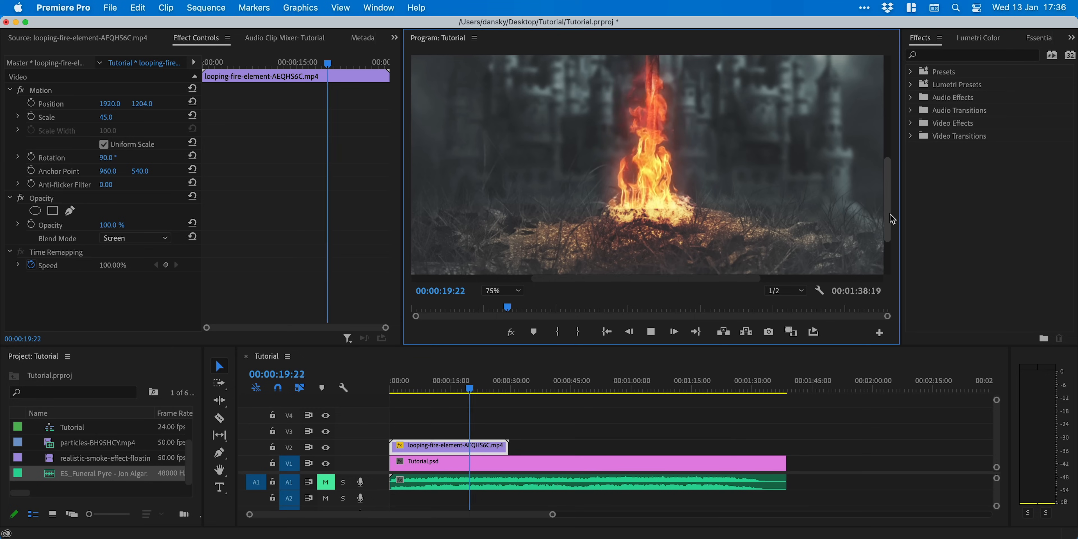
{"action": "key", "text": "space"}
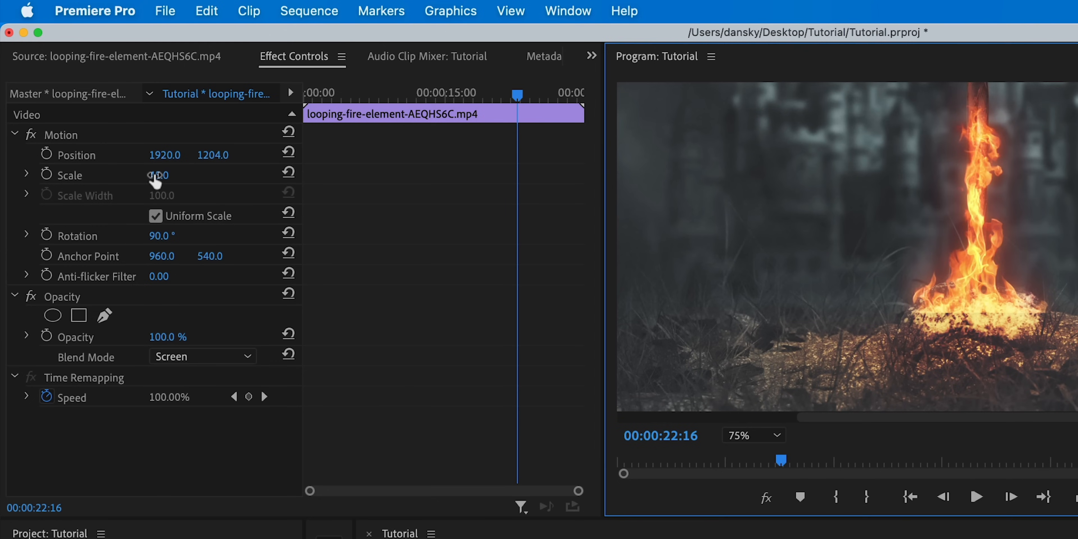
{"action": "left_click_drag", "start_coordinate": [105, 119], "coordinate": [104, 119]}
{"action": "mouse_move", "coordinate": [209, 156]}
{"action": "left_mouse_down"}
{"action": "mouse_move", "coordinate": [224, 156]}
{"action": "mouse_move", "coordinate": [178, 156]}
{"action": "mouse_move", "coordinate": [216, 156]}
{"action": "left_mouse_up"}
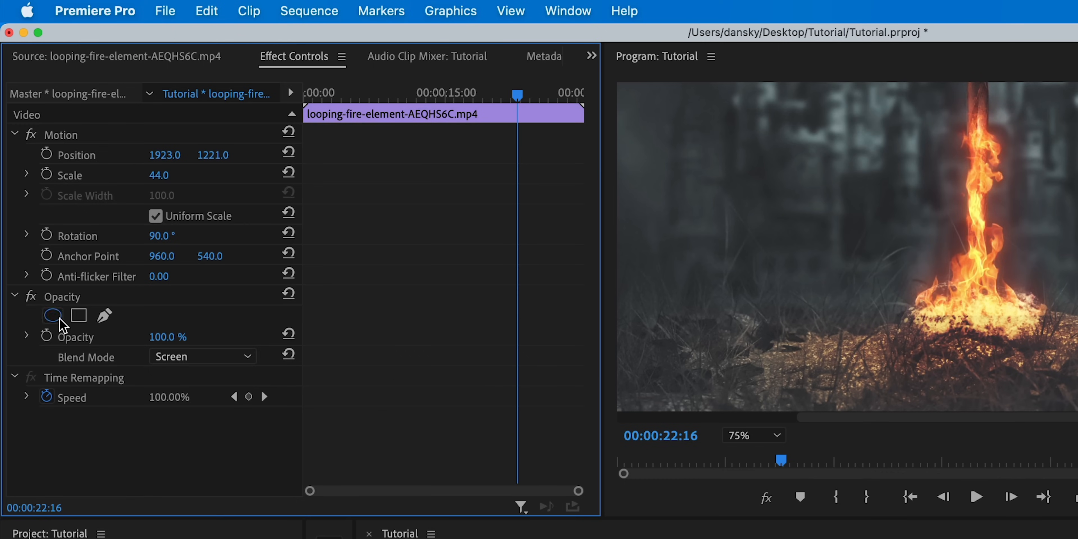
Add an elliptical opacity mask with feather 65 to the looping fire clip, enlarged to enclose the whole flame above the mound.
{"action": "left_click", "coordinate": [53, 316]}
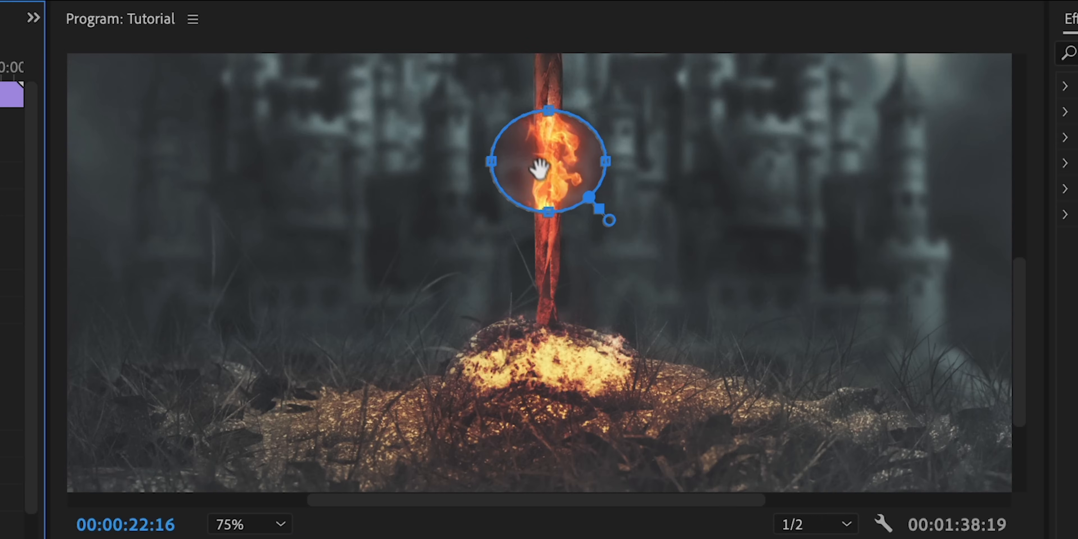
{"action": "left_click_drag", "start_coordinate": [549, 212], "coordinate": [549, 360]}
{"action": "left_click_drag", "start_coordinate": [494, 236], "coordinate": [369, 235]}
{"action": "left_click_drag", "start_coordinate": [607, 236], "coordinate": [754, 235]}
{"action": "left_click_drag", "start_coordinate": [1020, 289], "coordinate": [1021, 241]}
{"action": "left_click_drag", "start_coordinate": [561, 234], "coordinate": [560, 53]}
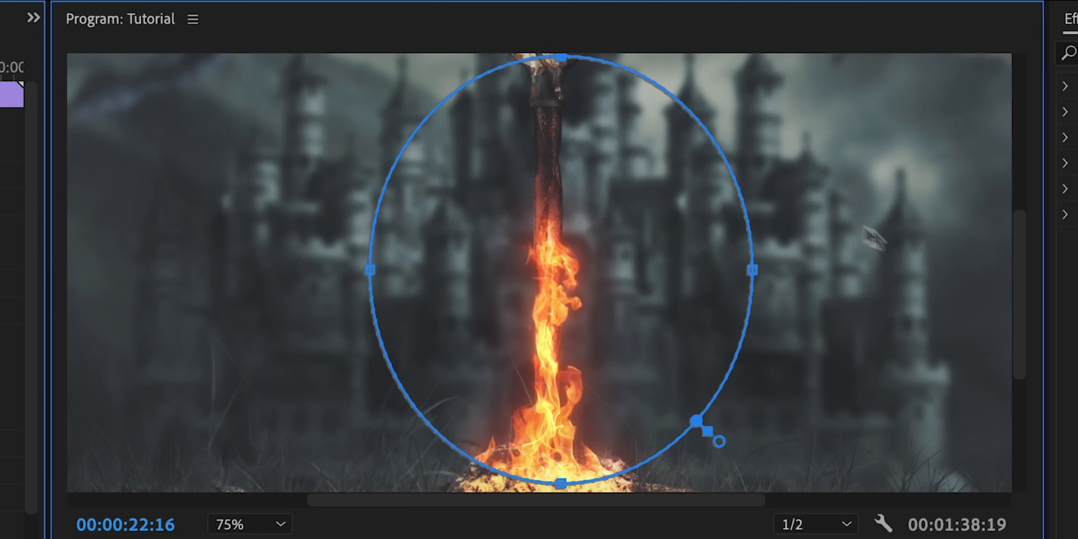
{"action": "left_click_drag", "start_coordinate": [1022, 293], "coordinate": [1024, 332]}
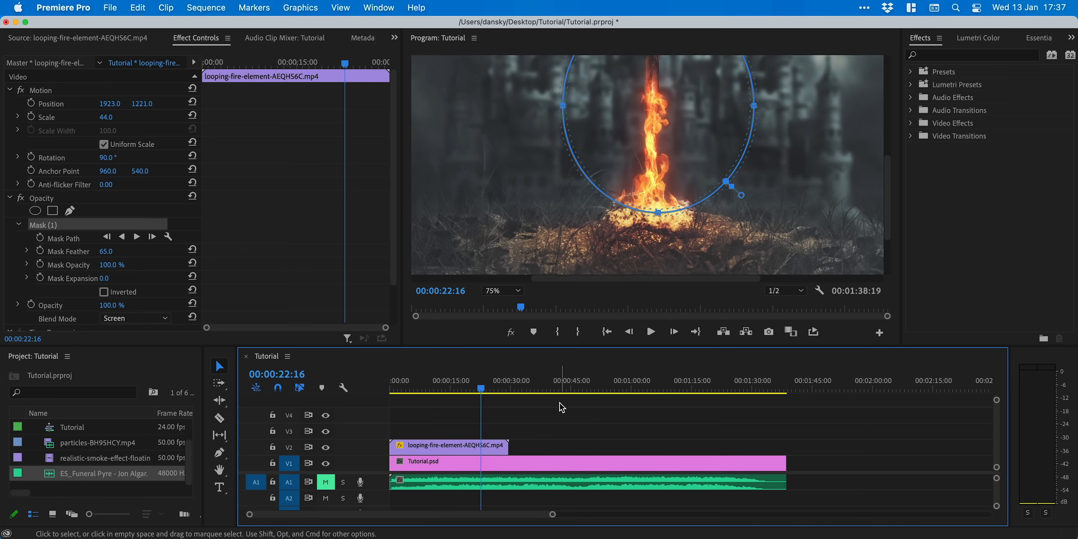
Set the fire clip's vertical position to 1254 while playing back the flame at the sword's base.
{"action": "left_click", "coordinate": [560, 405]}
{"action": "mouse_move", "coordinate": [479, 388]}
{"action": "left_mouse_down"}
{"action": "mouse_move", "coordinate": [436, 388]}
{"action": "mouse_move", "coordinate": [464, 388]}
{"action": "left_mouse_up"}
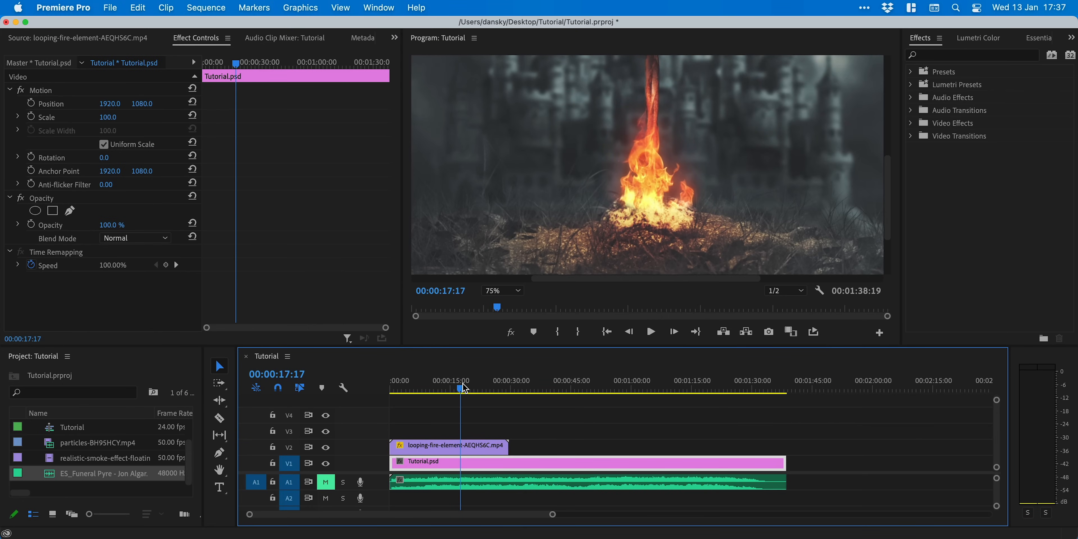
{"action": "left_click", "coordinate": [431, 445]}
{"action": "left_click_drag", "start_coordinate": [139, 103], "coordinate": [145, 104]}
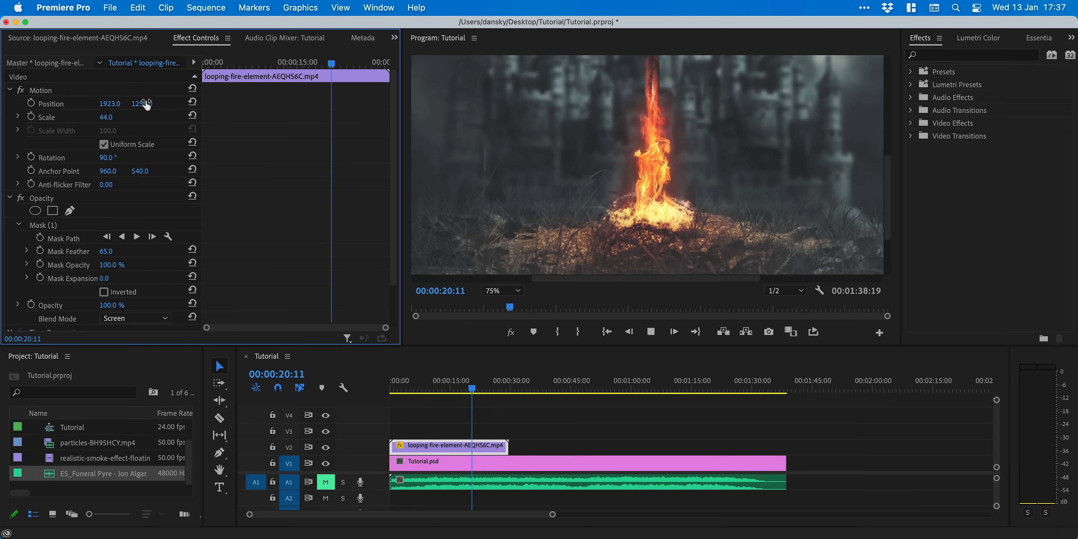
{"action": "key", "text": "space"}
Duplicate the fire clip onto V3 overlapping the first one's end, and apply default transitions to the overlapping clip ends.
{"action": "left_click", "coordinate": [411, 447]}
{"action": "left_click_drag", "start_coordinate": [411, 447], "coordinate": [523, 432]}
{"action": "scroll", "coordinate": [513, 451], "scroll_direction": "up", "scroll_amount": 5}
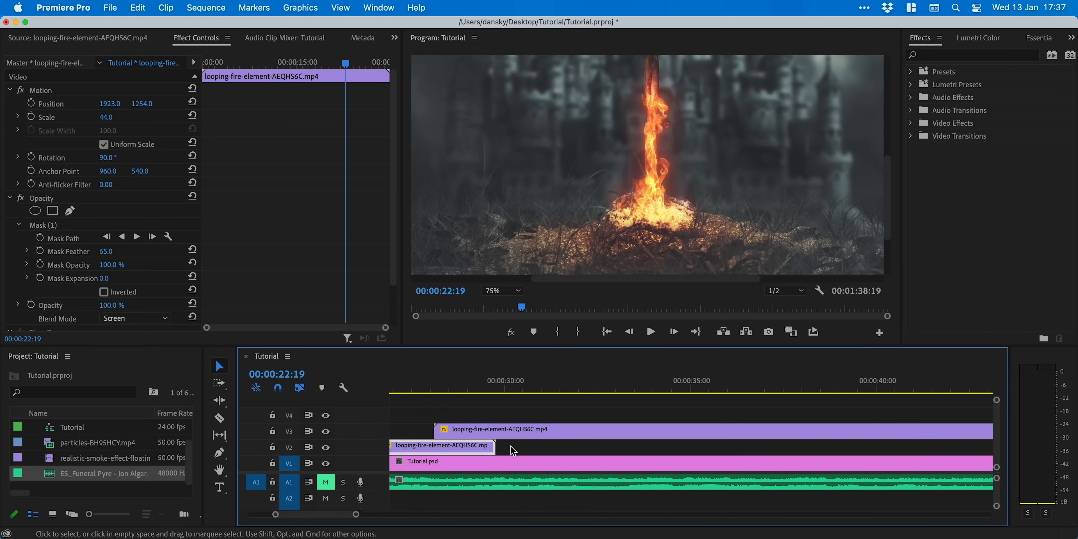
{"action": "right_click", "coordinate": [493, 448]}
{"action": "left_click", "coordinate": [540, 528]}
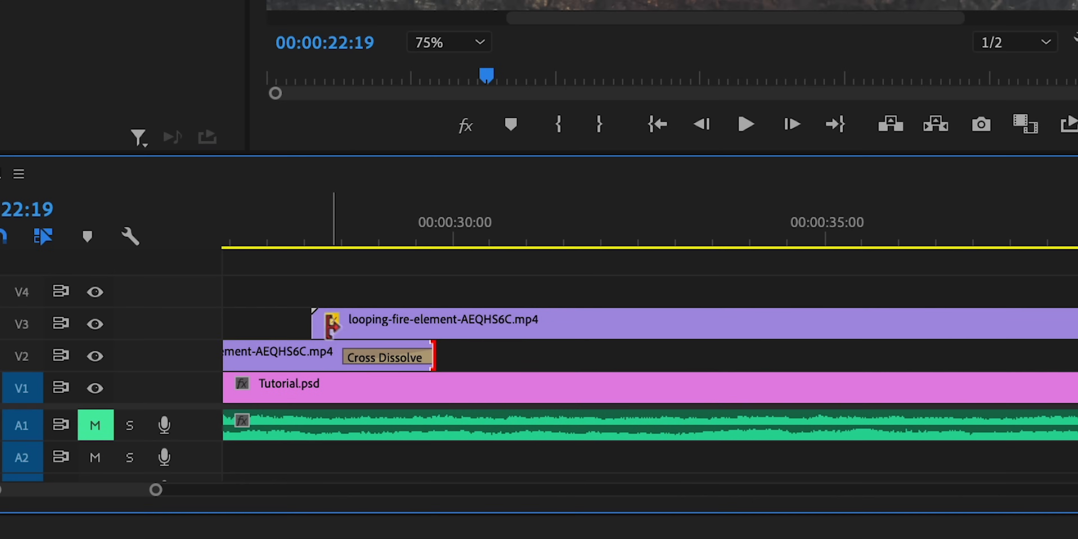
{"action": "right_click", "coordinate": [320, 273]}
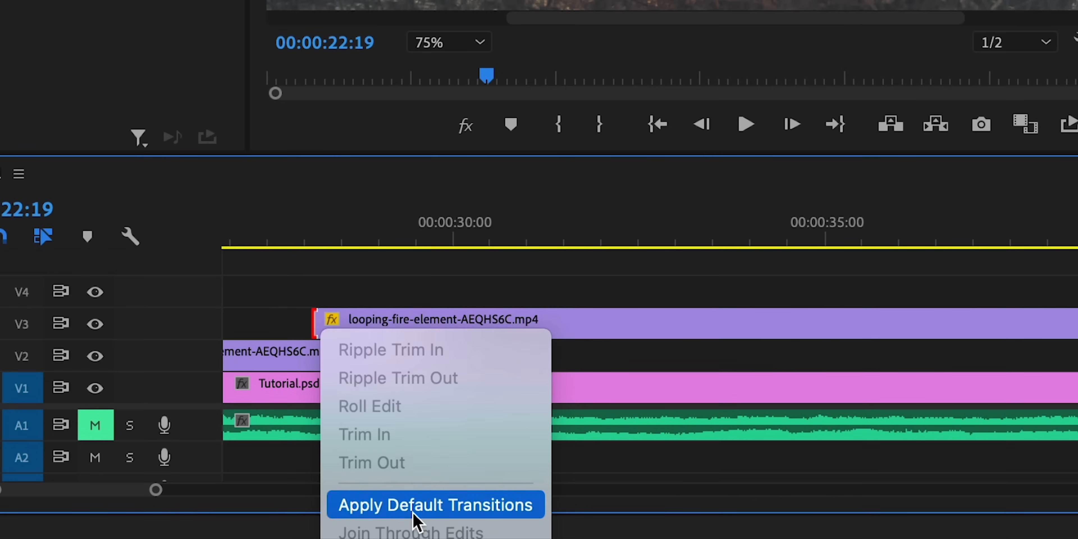
{"action": "left_click", "coordinate": [412, 446]}
Adjust the overlap between the V2 and V3 fire clips and play back the crossfade.
{"action": "scroll", "coordinate": [411, 441], "scroll_direction": "down", "scroll_amount": 3}
{"action": "left_click_drag", "start_coordinate": [322, 326], "coordinate": [310, 326]}
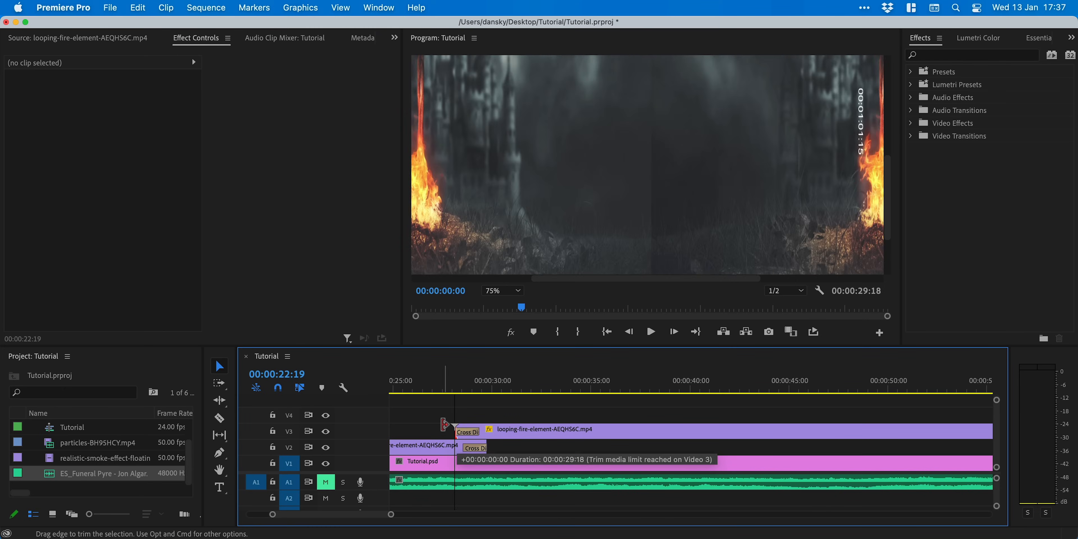
{"action": "left_click_drag", "start_coordinate": [513, 434], "coordinate": [498, 439]}
{"action": "scroll", "coordinate": [492, 436], "scroll_direction": "down", "scroll_amount": 3}
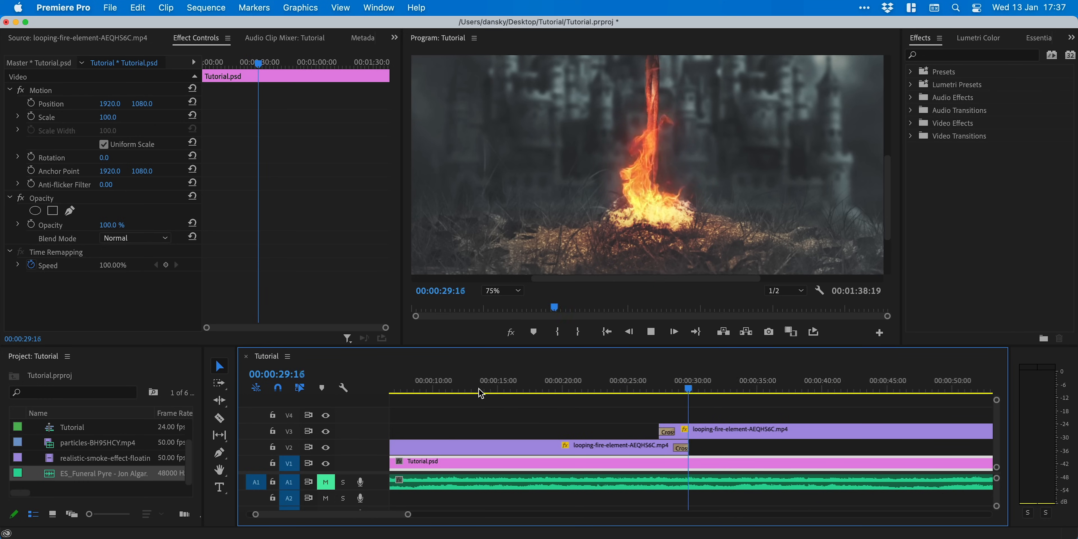
{"action": "key", "text": "space"}
{"action": "key", "text": "minus"}
{"action": "key", "text": "minus"}
{"action": "key", "text": "minus"}
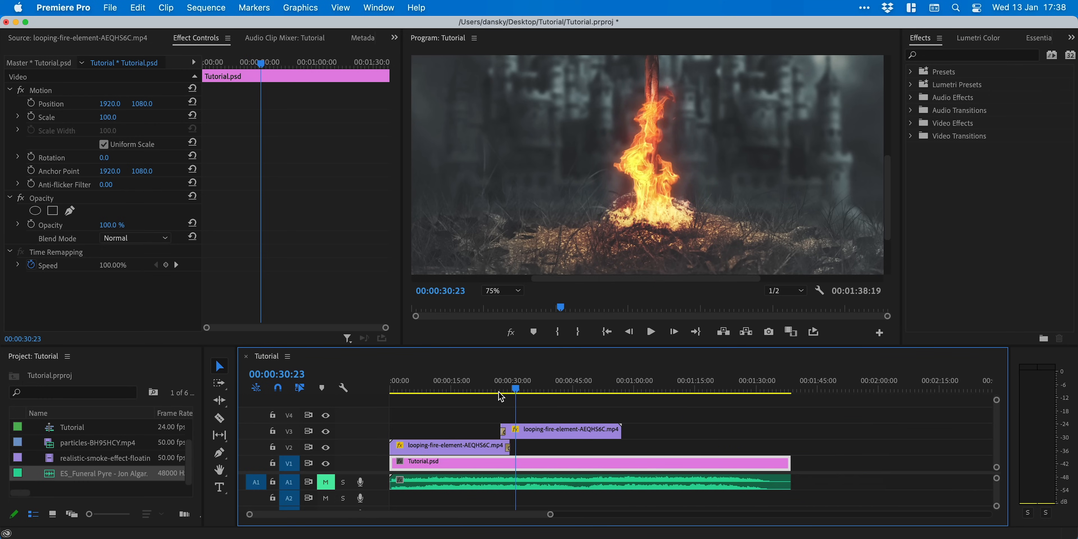
Duplicate the pair of fire clips further along the sequence and shift the copies so neighbouring ends overlap at their crossfades.
{"action": "left_click_drag", "start_coordinate": [488, 449], "coordinate": [766, 428]}
{"action": "scroll", "coordinate": [639, 429], "scroll_direction": "up", "scroll_amount": 3}
{"action": "left_click", "coordinate": [628, 421]}
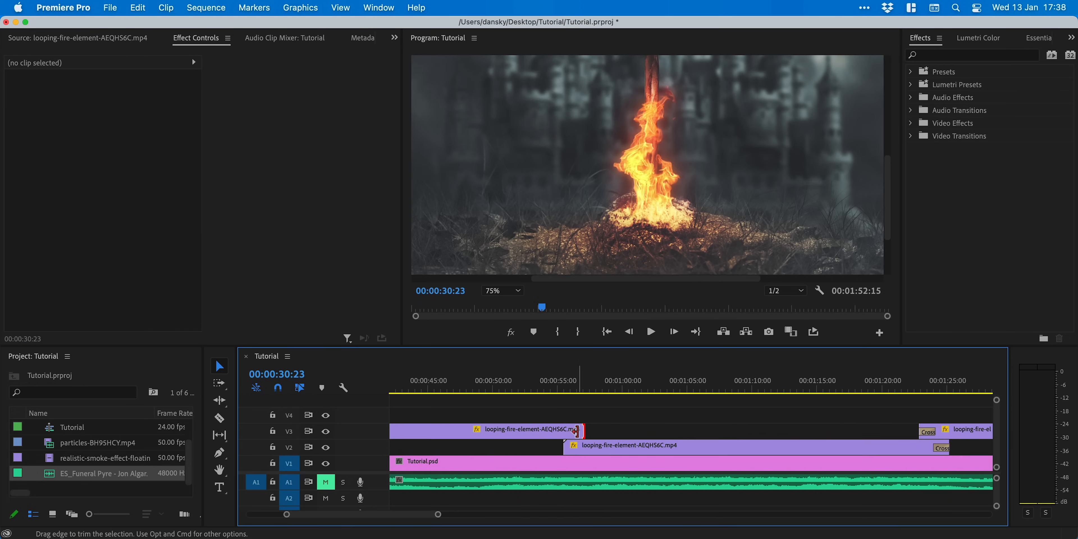
{"action": "left_click_drag", "start_coordinate": [555, 391], "coordinate": [576, 391]}
{"action": "left_click_drag", "start_coordinate": [603, 446], "coordinate": [590, 446]}
{"action": "scroll", "coordinate": [602, 448], "scroll_direction": "right", "scroll_amount": 5}
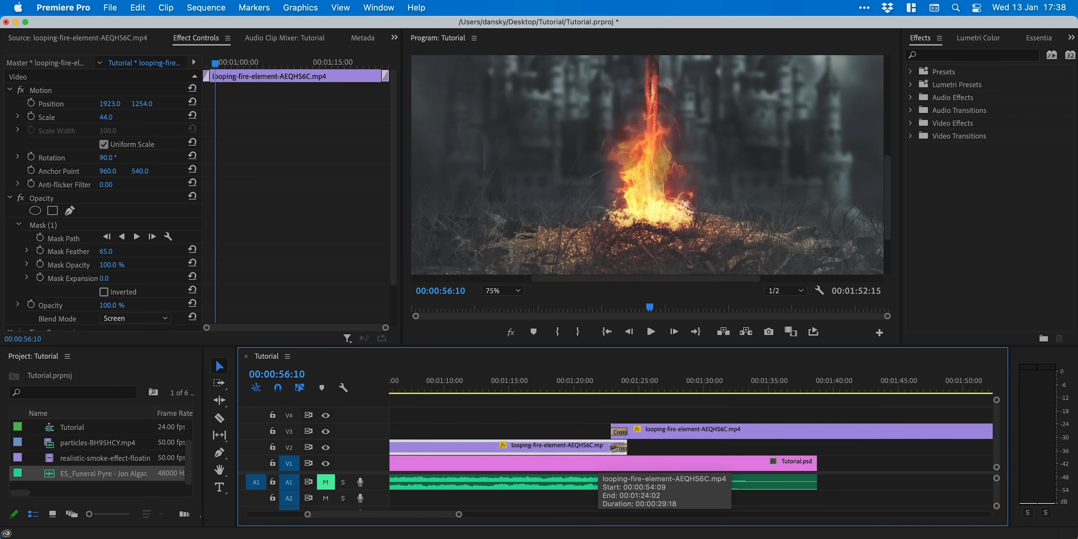
{"action": "left_click_drag", "start_coordinate": [665, 435], "coordinate": [650, 435]}
Trim the last fire clip to the end of the music and move all fire clips up to V3 and V4.
{"action": "scroll", "coordinate": [651, 435], "scroll_direction": "right", "scroll_amount": 2}
{"action": "left_click_drag", "start_coordinate": [883, 433], "coordinate": [722, 433]}
{"action": "key", "text": "backslash"}
{"action": "left_click_drag", "start_coordinate": [510, 414], "coordinate": [824, 418]}
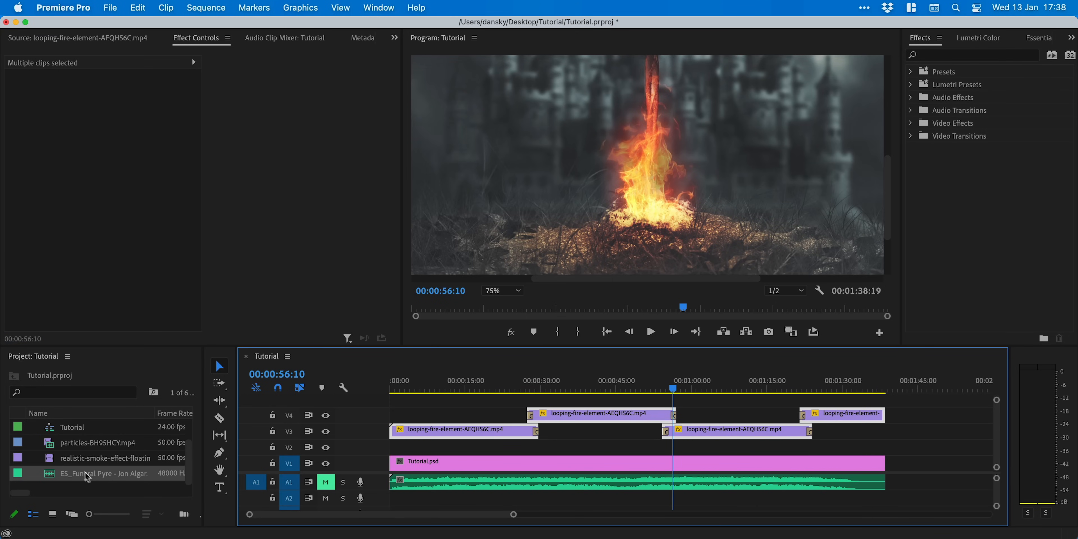
Place the smoke clip on V2 at the start, with Screen blending, 80% opacity, position 1683, 758 and rotation -21°, previewed at Fit.
{"action": "left_click_drag", "start_coordinate": [72, 466], "coordinate": [426, 451]}
{"action": "left_click", "coordinate": [459, 390]}
{"action": "left_click", "coordinate": [502, 291]}
{"action": "left_click", "coordinate": [505, 308]}
{"action": "left_click", "coordinate": [135, 237]}
{"action": "left_click", "coordinate": [149, 369]}
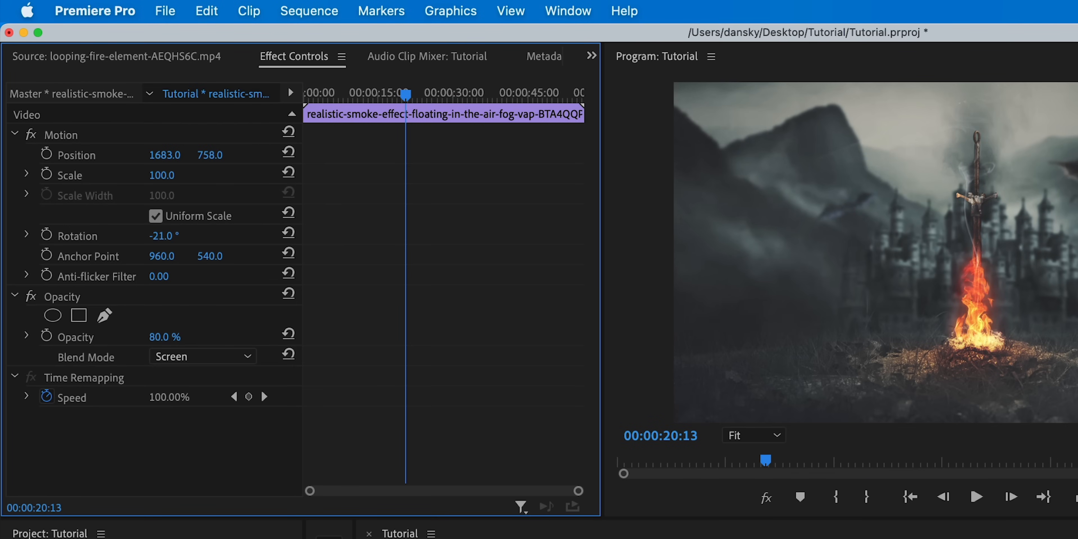
Find the Edge Feather effect by searching for "feather" and apply it to the smoke clip.
{"action": "left_click", "coordinate": [822, 111]}
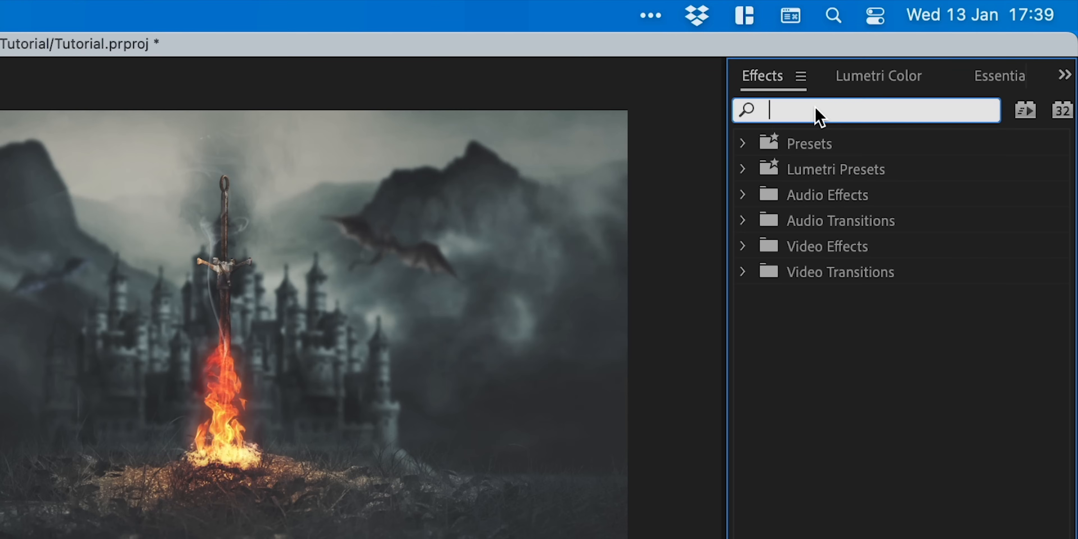
{"action": "type", "text": "feather"}
{"action": "left_click_drag", "start_coordinate": [832, 300], "coordinate": [137, 538]}
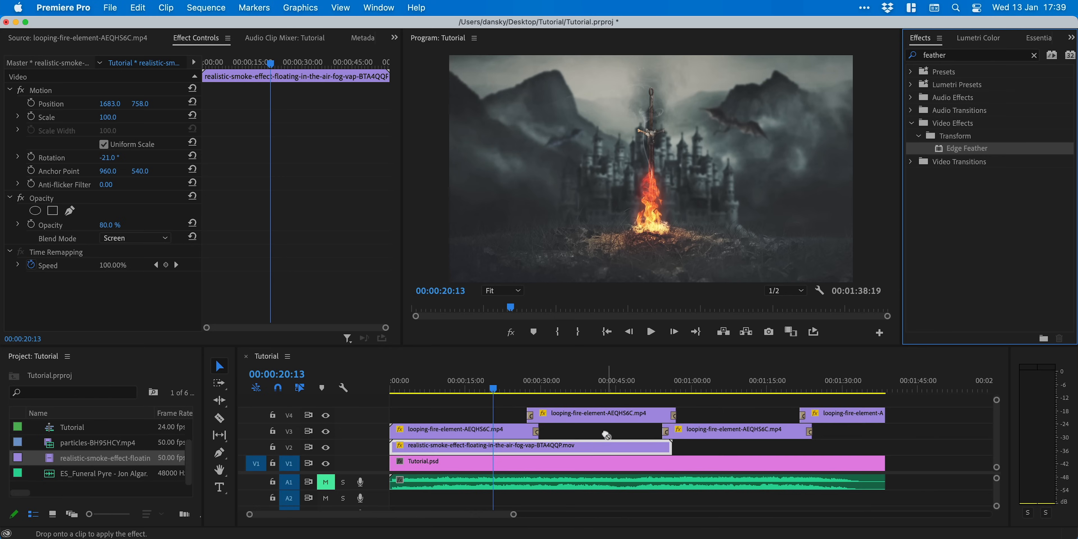
{"action": "left_click_drag", "start_coordinate": [595, 447], "coordinate": [594, 447]}
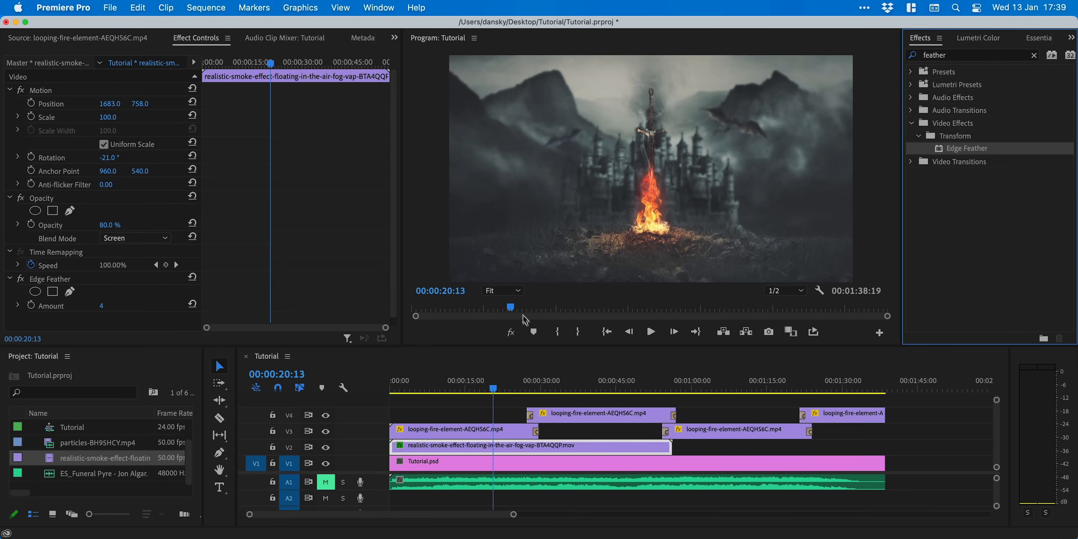
Set the smoke clip's Edge Feather amount to 100 while playing it back at 75% preview zoom.
{"action": "left_click", "coordinate": [512, 292]}
{"action": "left_click", "coordinate": [512, 363]}
{"action": "key", "text": "space"}
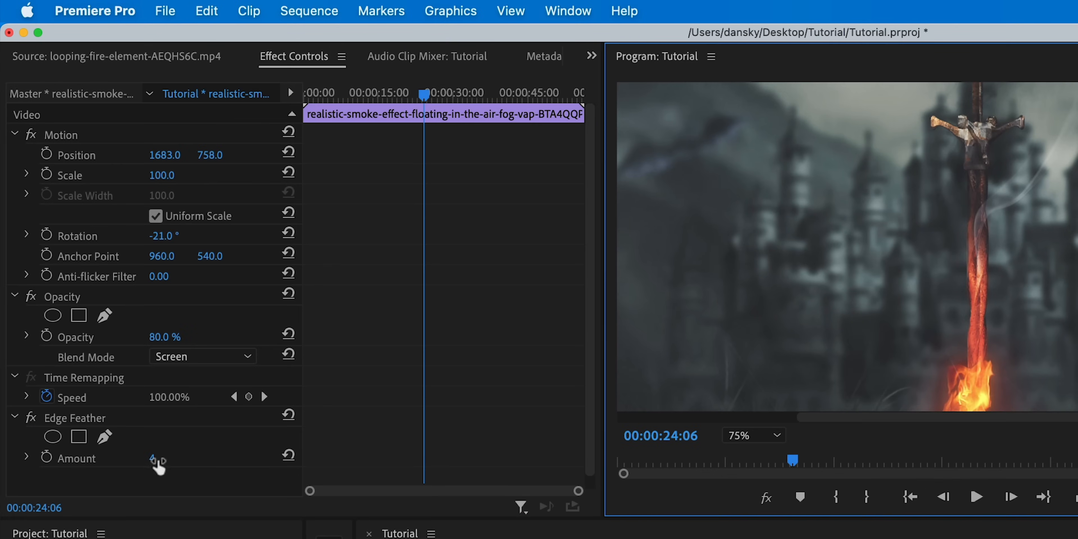
{"action": "left_click_drag", "start_coordinate": [102, 306], "coordinate": [116, 306]}
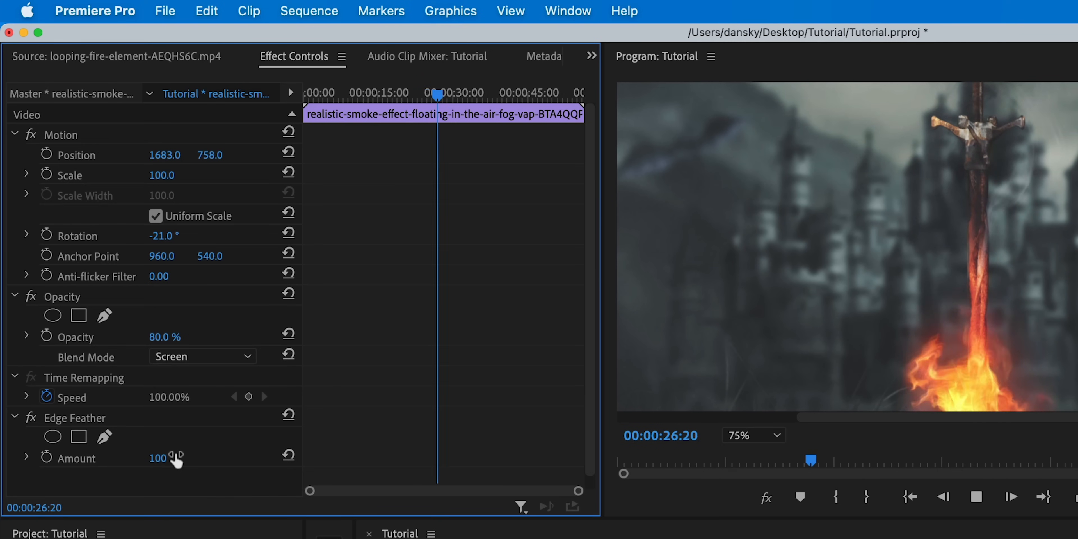
{"action": "key", "text": "space"}
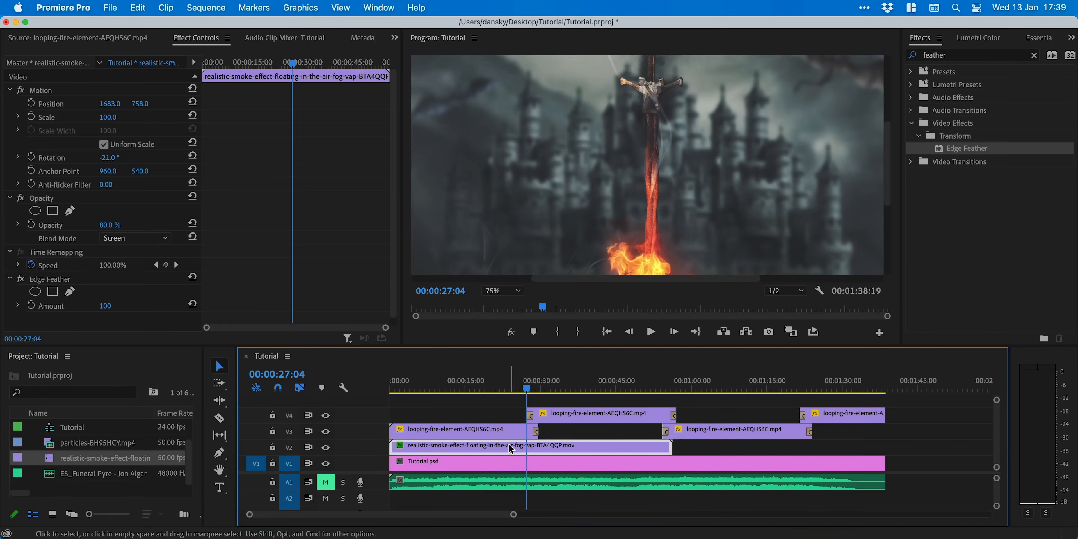
Duplicate the smoke clip directly after the original on V2 and apply the default transition at the cut between them.
{"action": "left_click_drag", "start_coordinate": [509, 449], "coordinate": [797, 453], "text": "alt"}
{"action": "right_click", "coordinate": [675, 448]}
{"action": "left_click", "coordinate": [688, 459]}
{"action": "right_click", "coordinate": [669, 445]}
{"action": "left_click", "coordinate": [712, 533]}
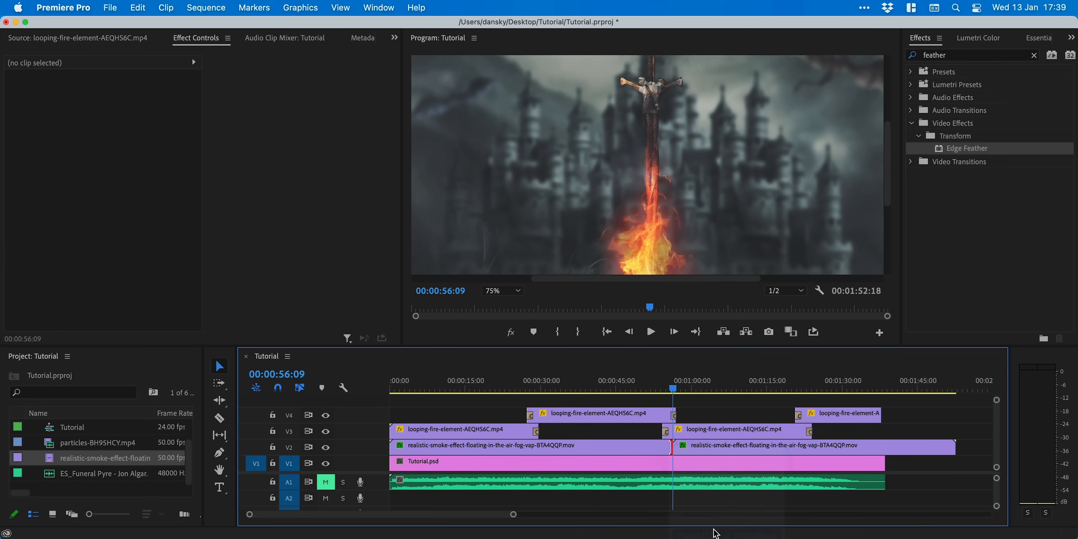
Set the smoke clips' Cross Dissolve duration to 00:00:05:00 and play back the transition.
{"action": "left_click", "coordinate": [673, 448]}
{"action": "left_click", "coordinate": [138, 103]}
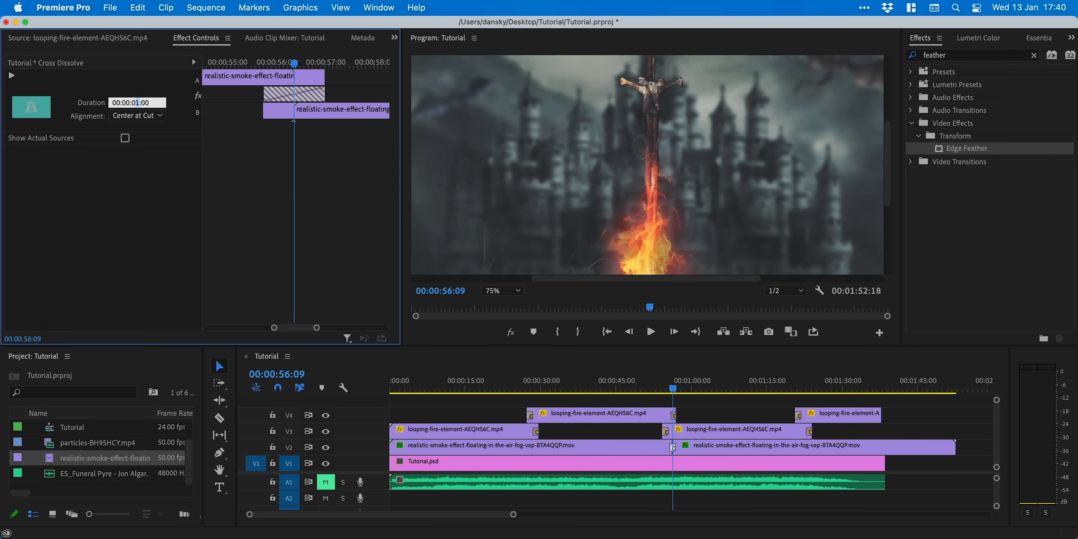
{"action": "type", "text": "500"}
{"action": "key", "text": "Return"}
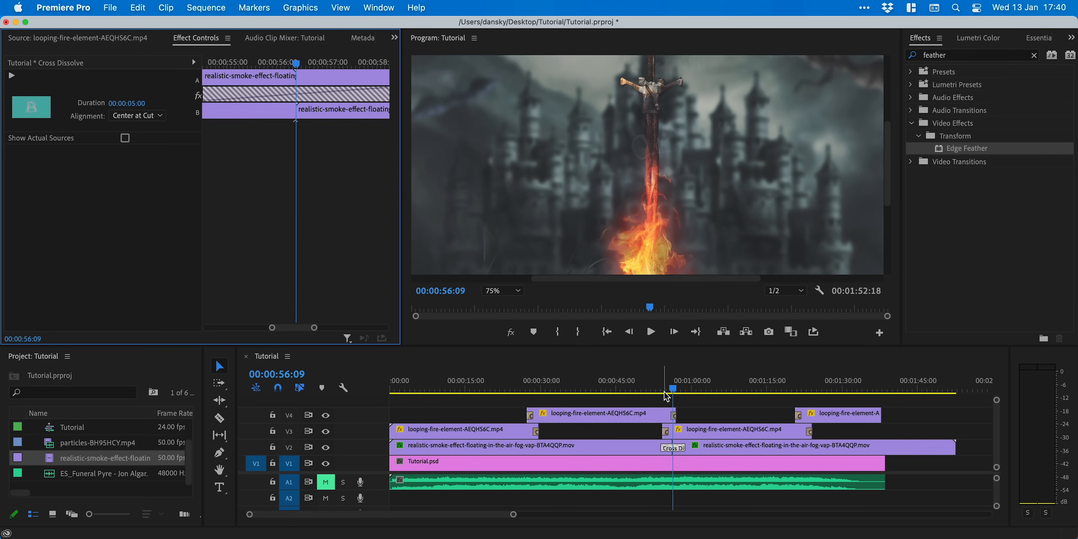
{"action": "left_click", "coordinate": [665, 394]}
{"action": "key", "text": "space"}
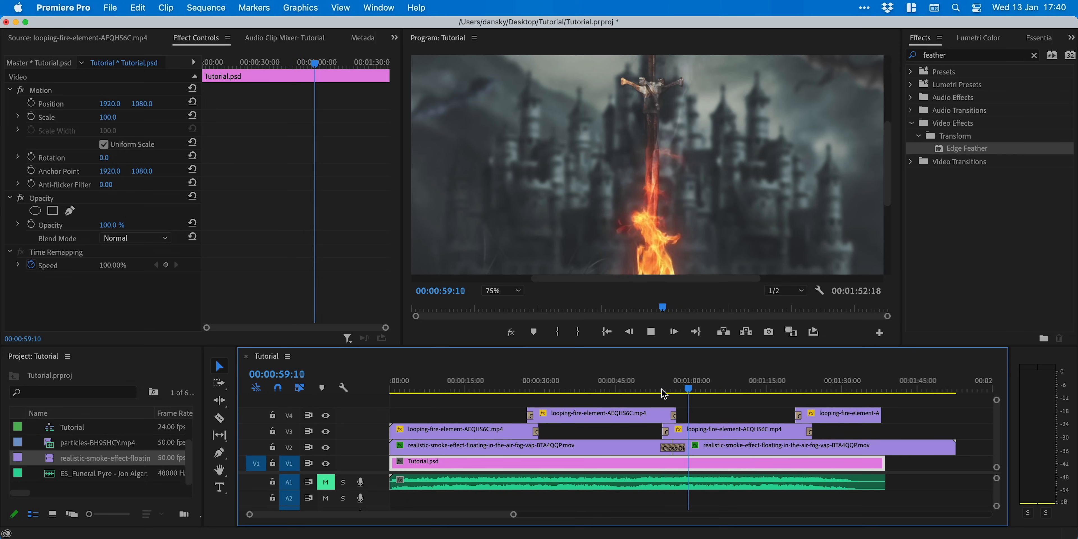
Set both smoke clips to 50% speed with Optical Flow time interpolation.
{"action": "left_click", "coordinate": [630, 449]}
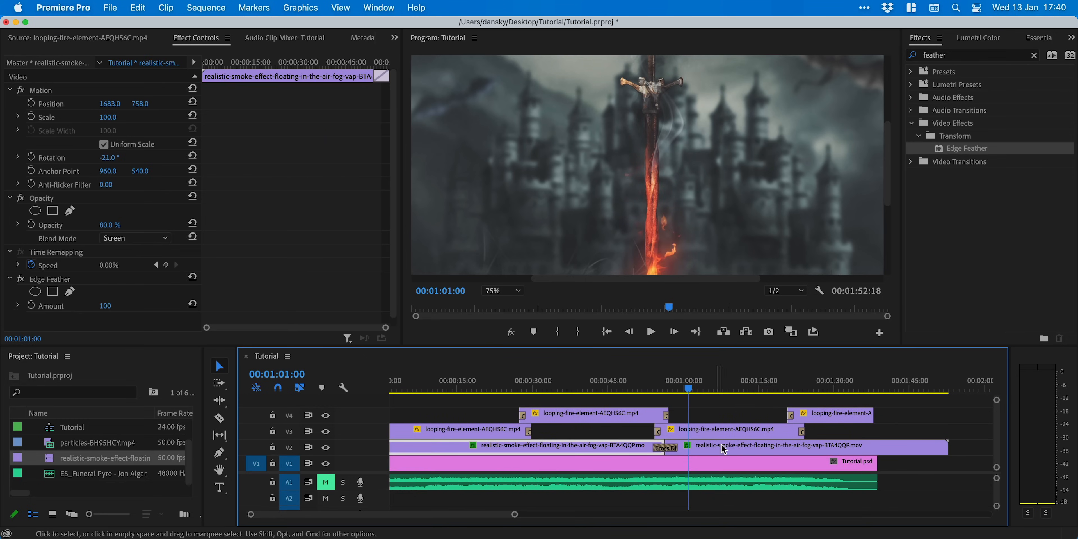
{"action": "left_click", "coordinate": [722, 449], "text": "shift"}
{"action": "right_click", "coordinate": [726, 449]}
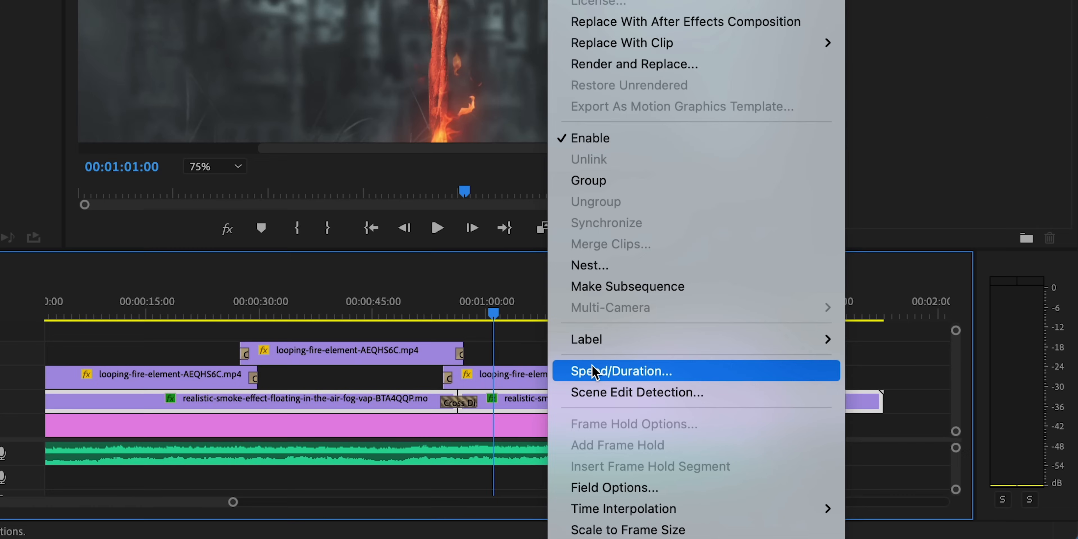
{"action": "left_click", "coordinate": [774, 427]}
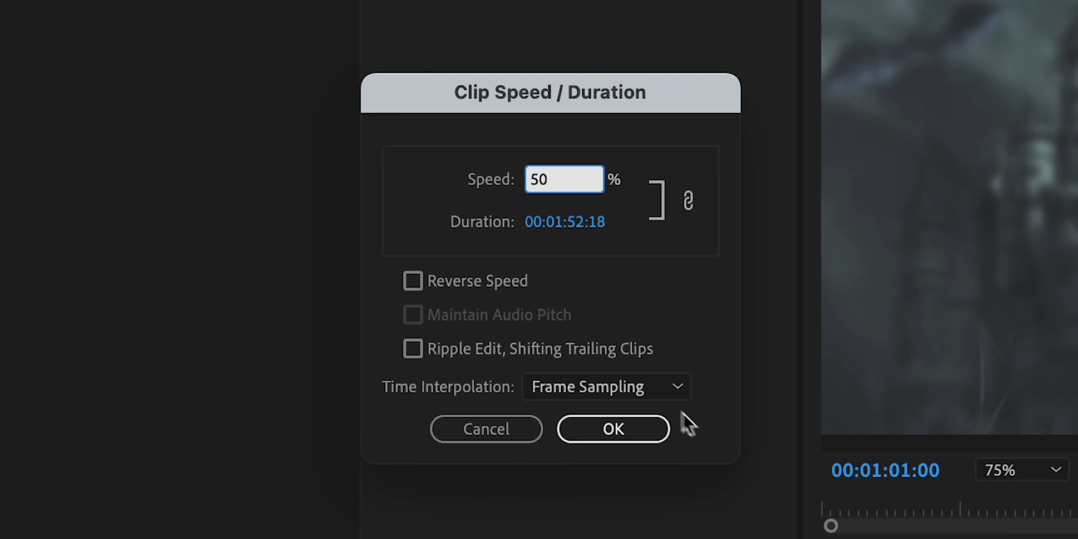
{"action": "left_click", "coordinate": [653, 392]}
{"action": "left_click", "coordinate": [638, 471]}
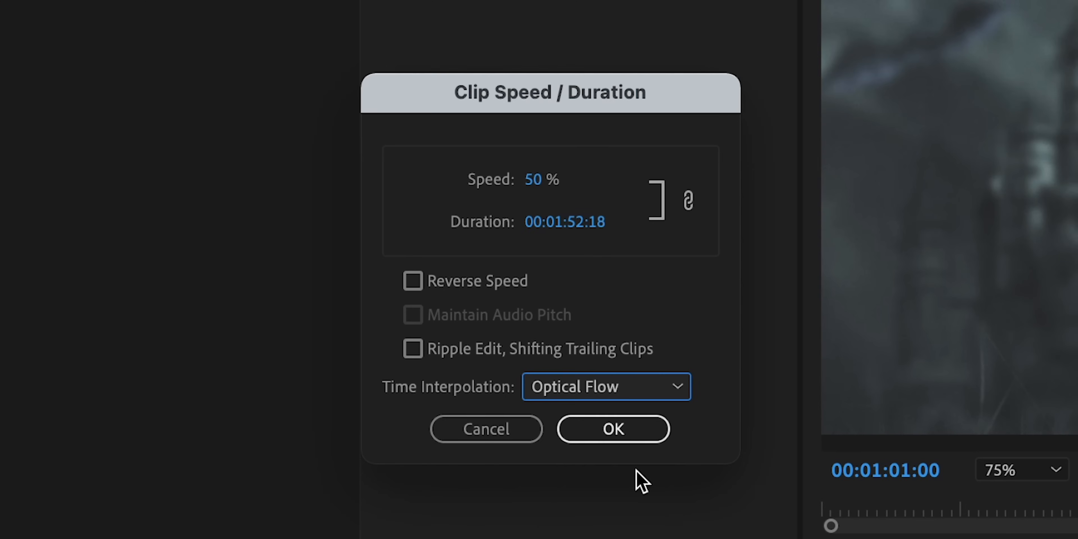
{"action": "left_click", "coordinate": [613, 431]}
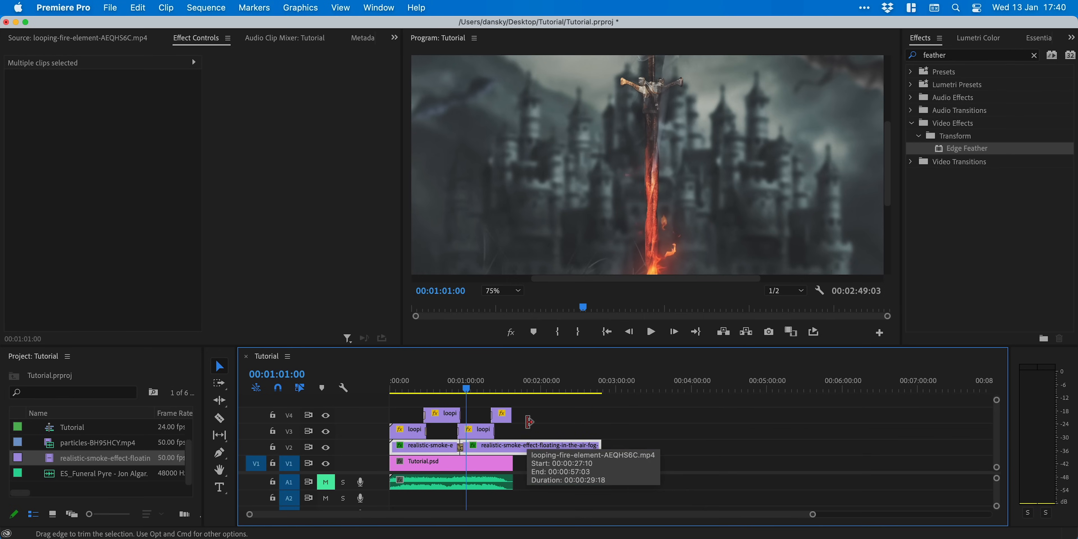
Trim the second smoke clip to the end of the music and play back the slowed smoke.
{"action": "left_click_drag", "start_coordinate": [602, 446], "coordinate": [508, 446]}
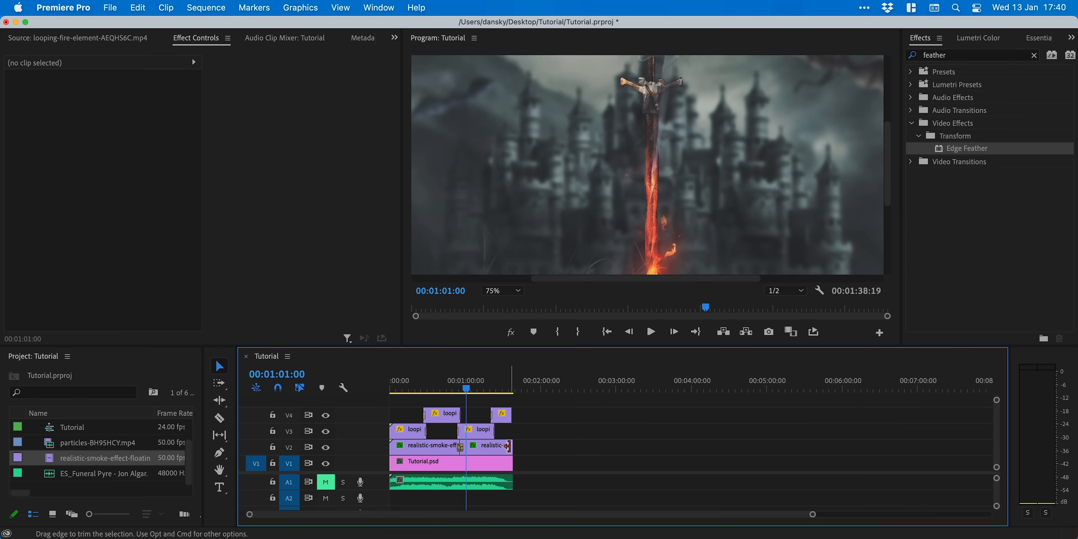
{"action": "key", "text": "space"}
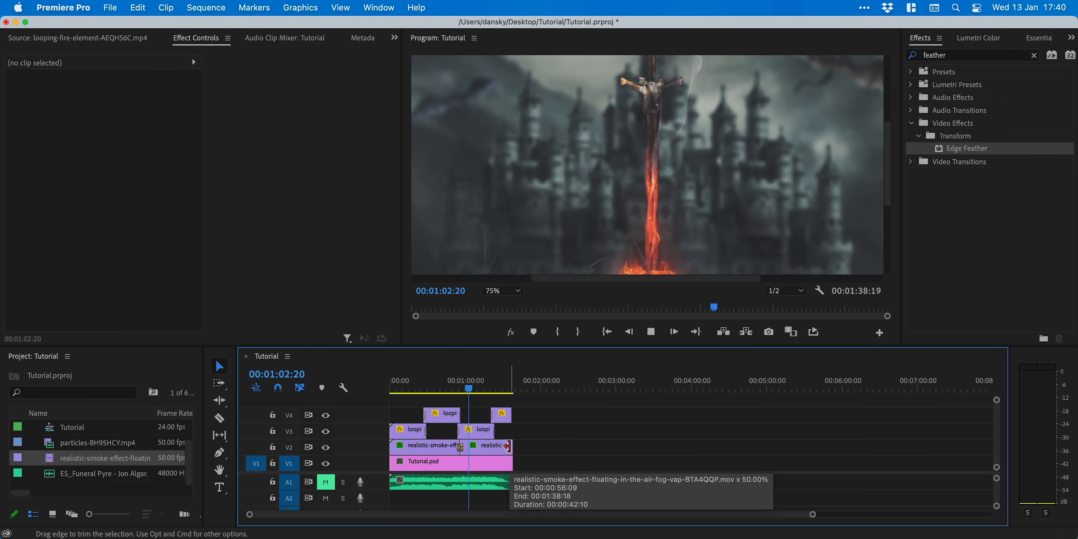
{"action": "left_click", "coordinate": [481, 461]}
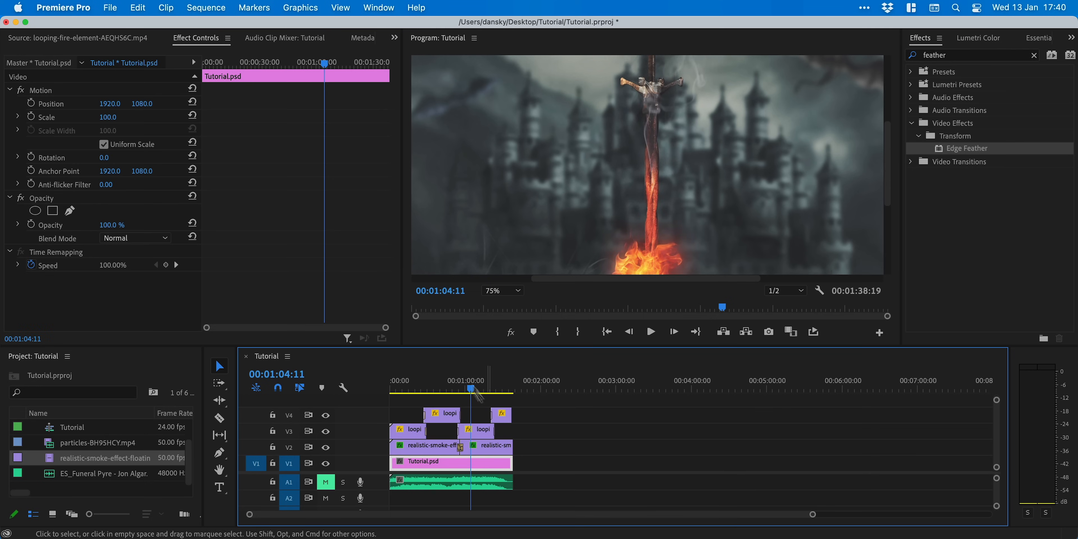
{"action": "left_click", "coordinate": [205, 10]}
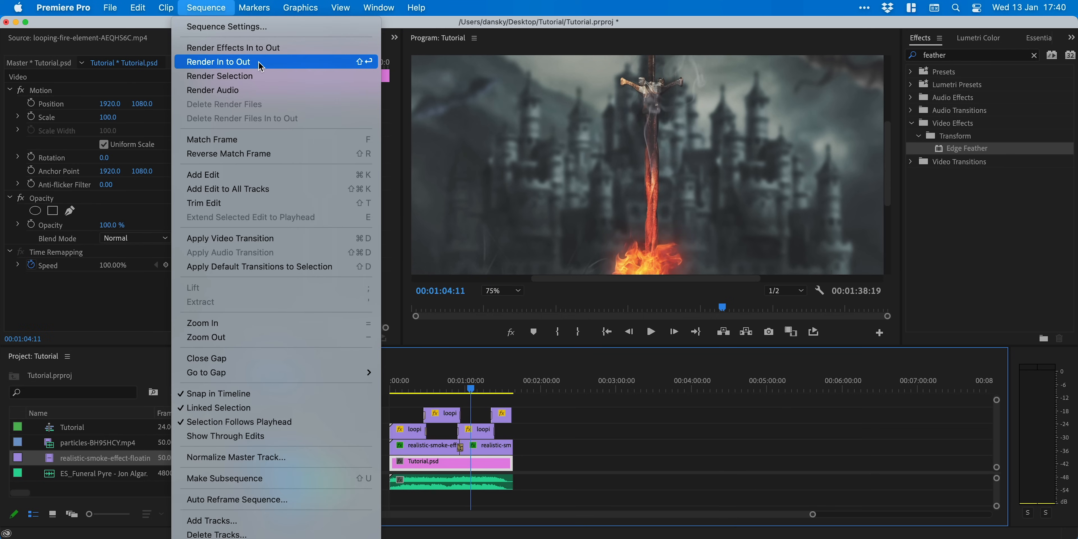
{"action": "left_click", "coordinate": [206, 7]}
Place the particles-BH95HCY.mp4 clip on V5 at the start of the sequence.
{"action": "left_click_drag", "start_coordinate": [112, 443], "coordinate": [392, 401]}
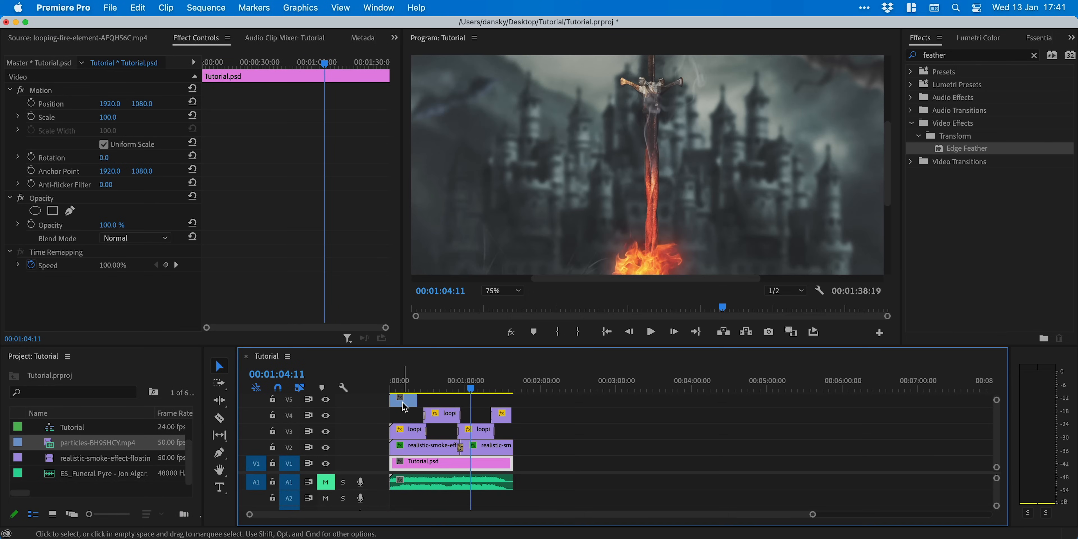
Set the particles clip's blend mode to Screen and its opacity to 50%, and play back the overlay.
{"action": "key", "text": "equal"}
{"action": "key", "text": "equal"}
{"action": "scroll", "coordinate": [403, 402], "scroll_direction": "left", "scroll_amount": 2}
{"action": "left_click_drag", "start_coordinate": [434, 346], "coordinate": [437, 332]}
{"action": "left_click", "coordinate": [503, 277]}
{"action": "left_click", "coordinate": [505, 288]}
{"action": "left_click", "coordinate": [440, 373]}
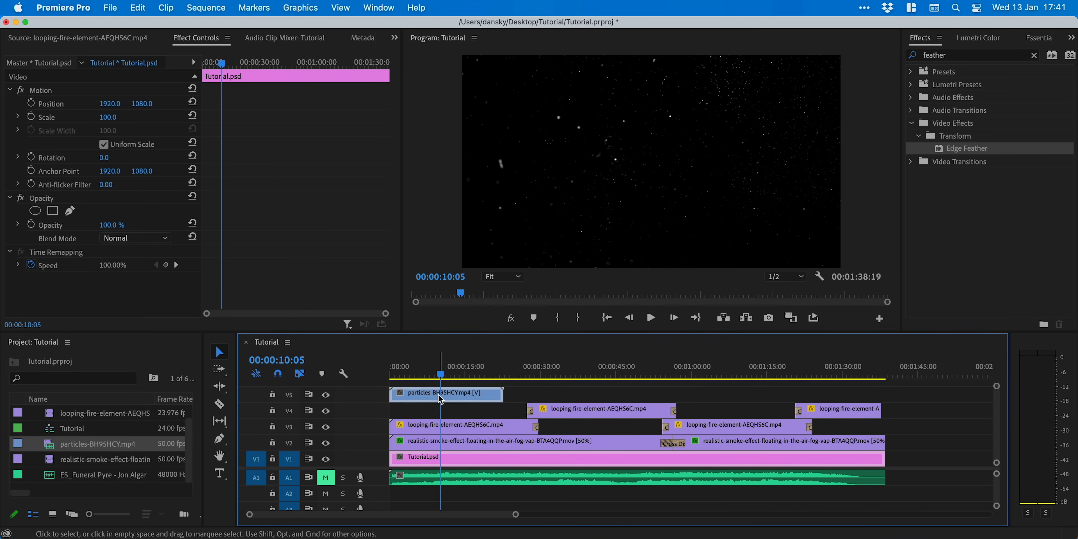
{"action": "left_click", "coordinate": [435, 394]}
{"action": "left_click", "coordinate": [135, 238]}
{"action": "left_click", "coordinate": [149, 369]}
{"action": "key", "text": "space"}
{"action": "key", "text": "space"}
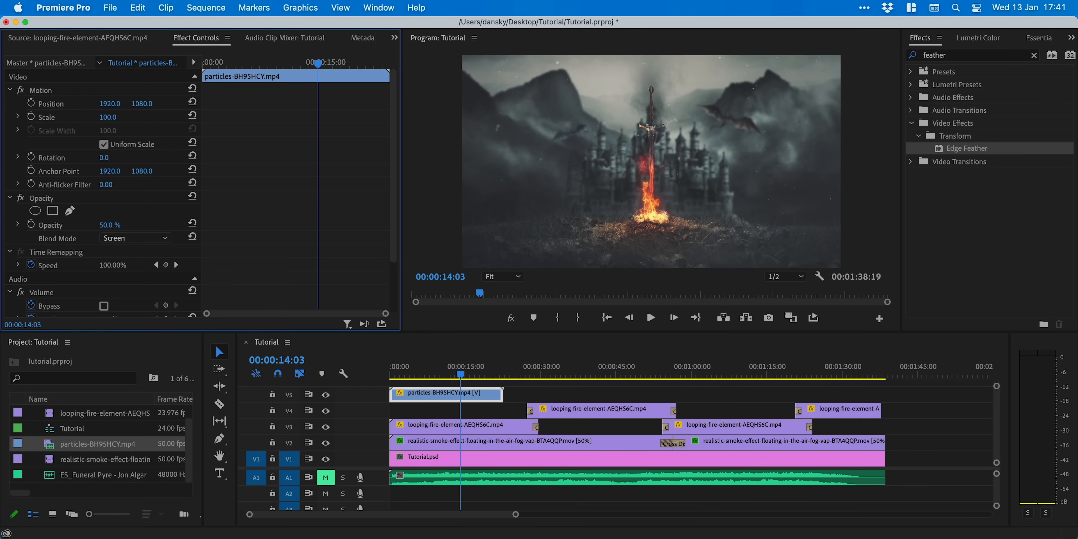
Duplicate the particles clip directly after the first on V5 and join them with a 00:00:05:00 Cross Dissolve.
{"action": "left_click_drag", "start_coordinate": [442, 393], "coordinate": [557, 394], "text": "alt"}
{"action": "right_click", "coordinate": [505, 396]}
{"action": "left_click", "coordinate": [548, 486]}
{"action": "key", "text": "Return"}
{"action": "left_click", "coordinate": [143, 103]}
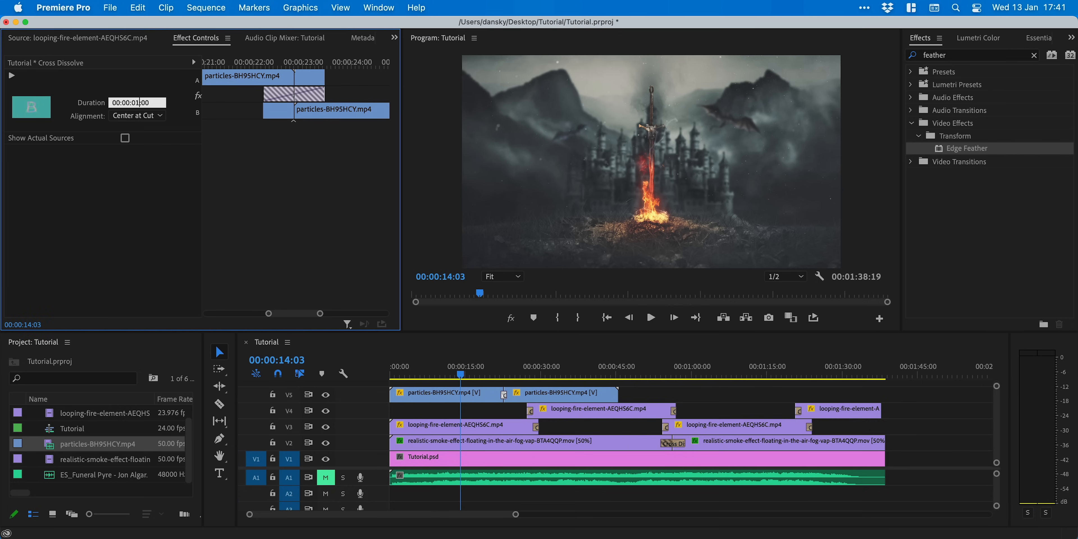
{"action": "key", "text": "BackSpace"}
{"action": "type", "text": "5"}
{"action": "key", "text": "Return"}
Duplicate the two joined particles clips on V5 and butt the copies against the end of the originals.
{"action": "left_click", "coordinate": [471, 395]}
{"action": "left_click", "coordinate": [554, 398], "text": "shift"}
{"action": "left_click_drag", "start_coordinate": [558, 398], "coordinate": [791, 396], "text": "alt"}
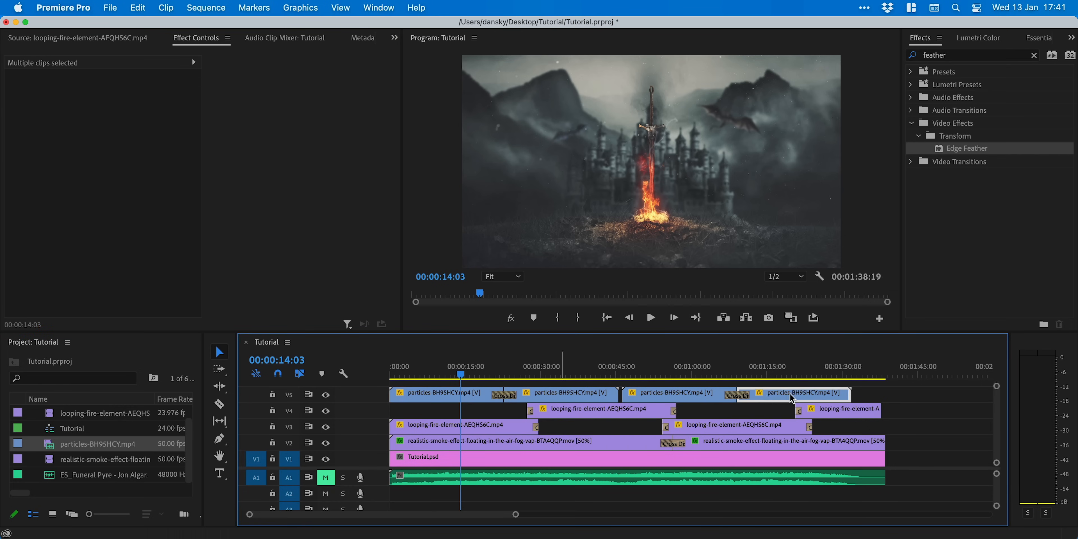
{"action": "left_click", "coordinate": [703, 398], "text": "shift"}
{"action": "left_click_drag", "start_coordinate": [703, 400], "coordinate": [700, 399]}
Add one more particles copy trimmed to the end of the music and join it with a 00:00:05:00 Cross Dissolve.
{"action": "left_click", "coordinate": [893, 412]}
{"action": "left_click_drag", "start_coordinate": [824, 397], "coordinate": [879, 396], "text": "alt"}
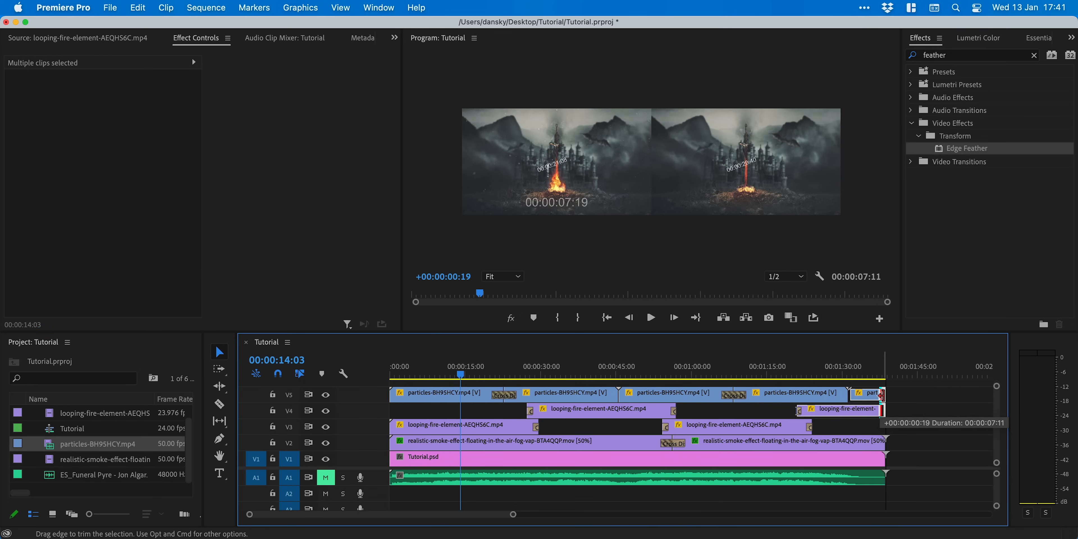
{"action": "right_click", "coordinate": [851, 395]}
{"action": "left_click", "coordinate": [873, 486]}
{"action": "left_click", "coordinate": [628, 302]}
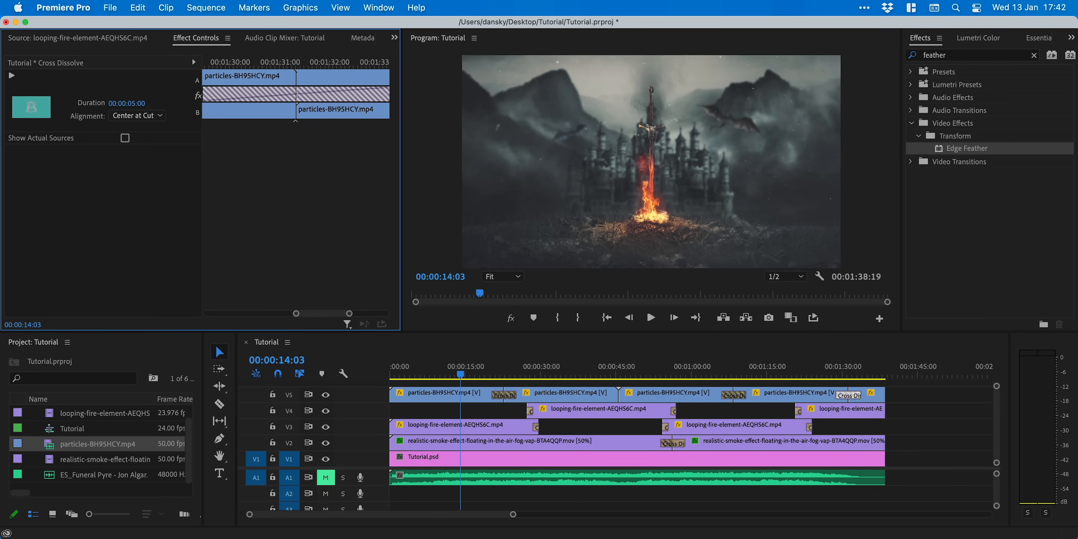
Apply a Cross Dissolve at the cut between the second and third particles clips with a duration of 00:00:05:00.
{"action": "right_click", "coordinate": [618, 394]}
{"action": "left_click", "coordinate": [645, 481]}
{"action": "left_click", "coordinate": [629, 302]}
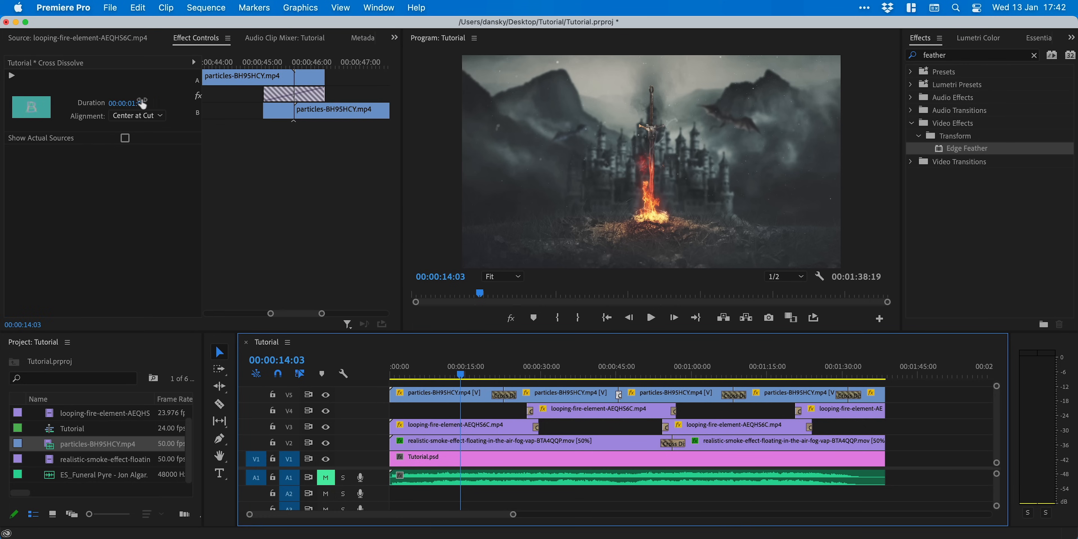
{"action": "left_click", "coordinate": [143, 102]}
{"action": "type", "text": "500"}
{"action": "key", "text": "Return"}
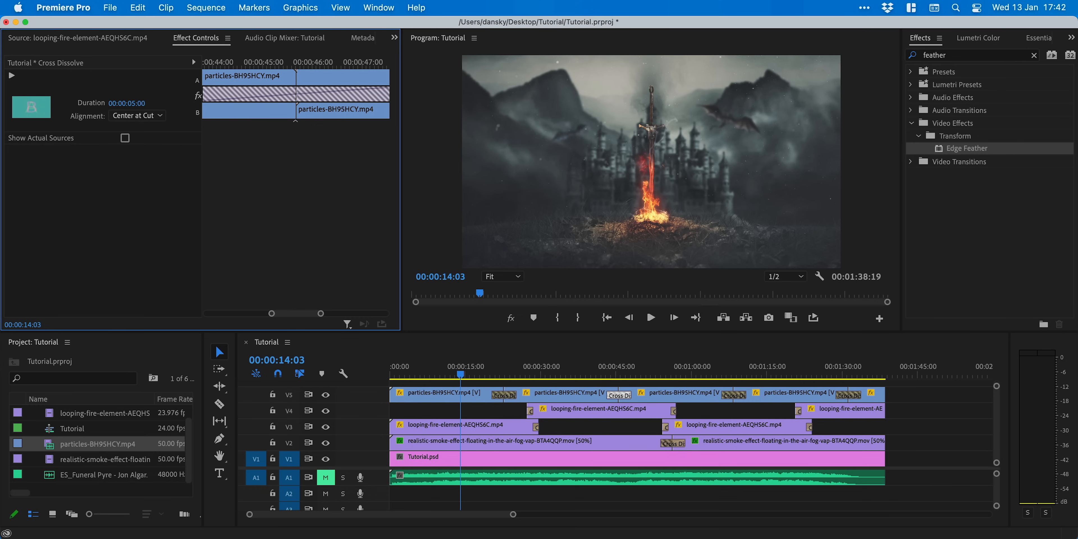
Scrub through the particle transitions and render the sequence from In to Out.
{"action": "left_click_drag", "start_coordinate": [445, 380], "coordinate": [541, 364]}
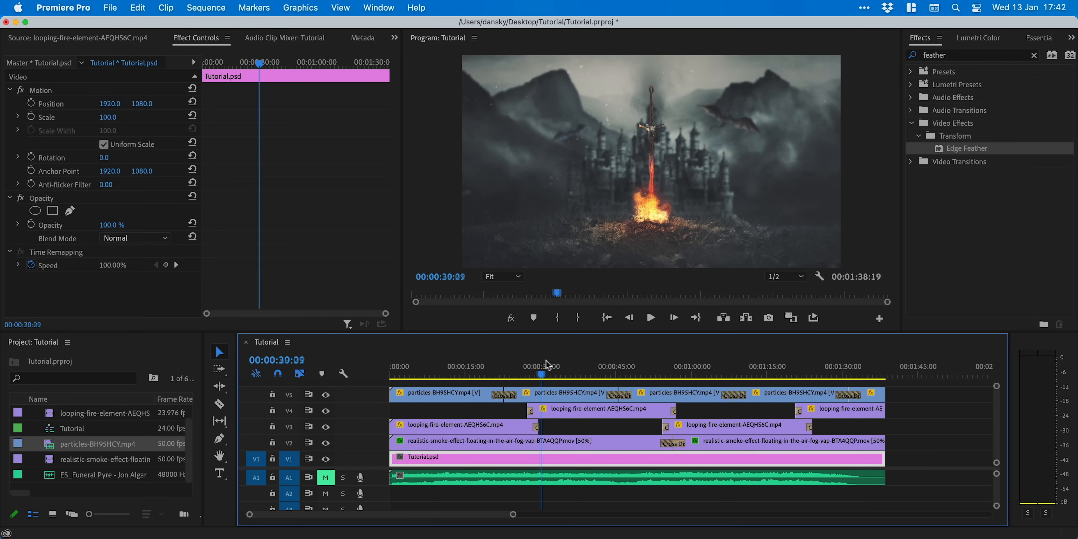
{"action": "left_click_drag", "start_coordinate": [627, 359], "coordinate": [539, 351]}
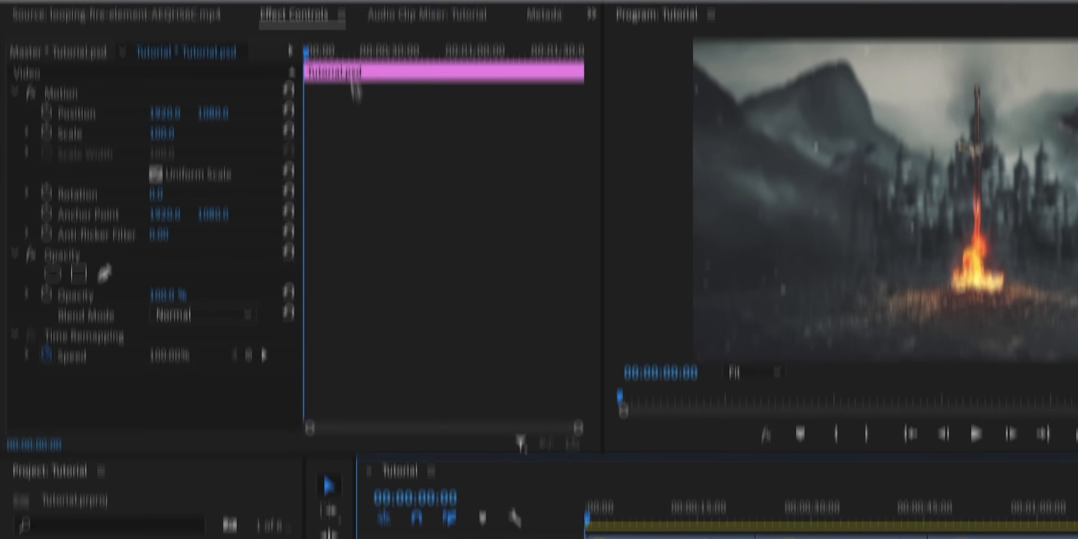
{"action": "left_click", "coordinate": [309, 11]}
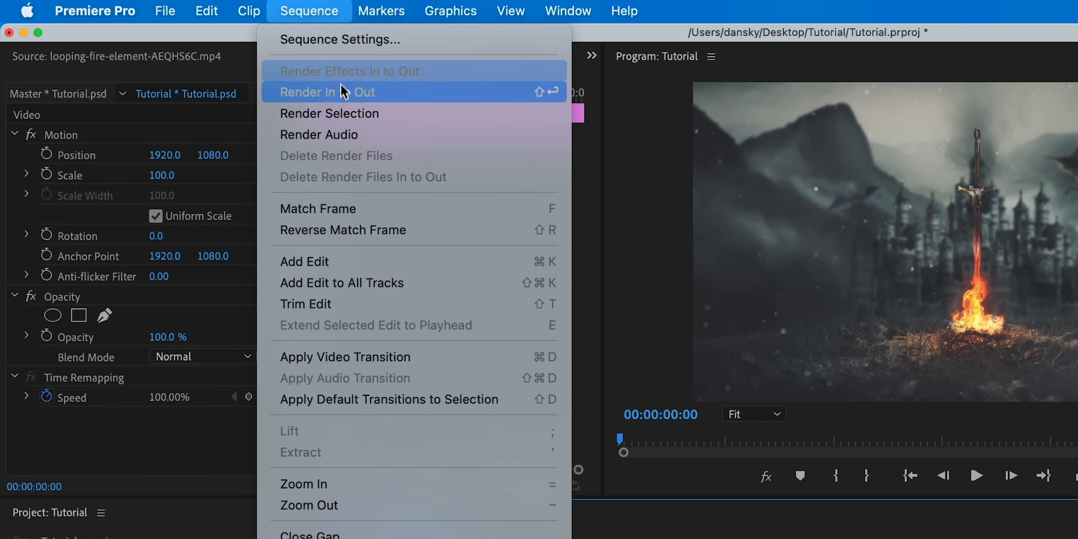
{"action": "left_click", "coordinate": [344, 93]}
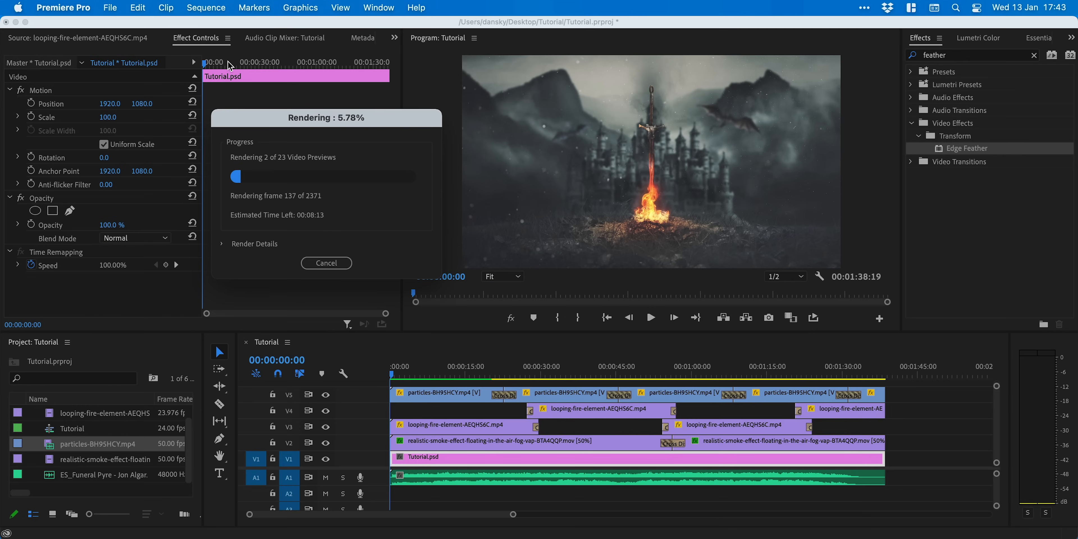